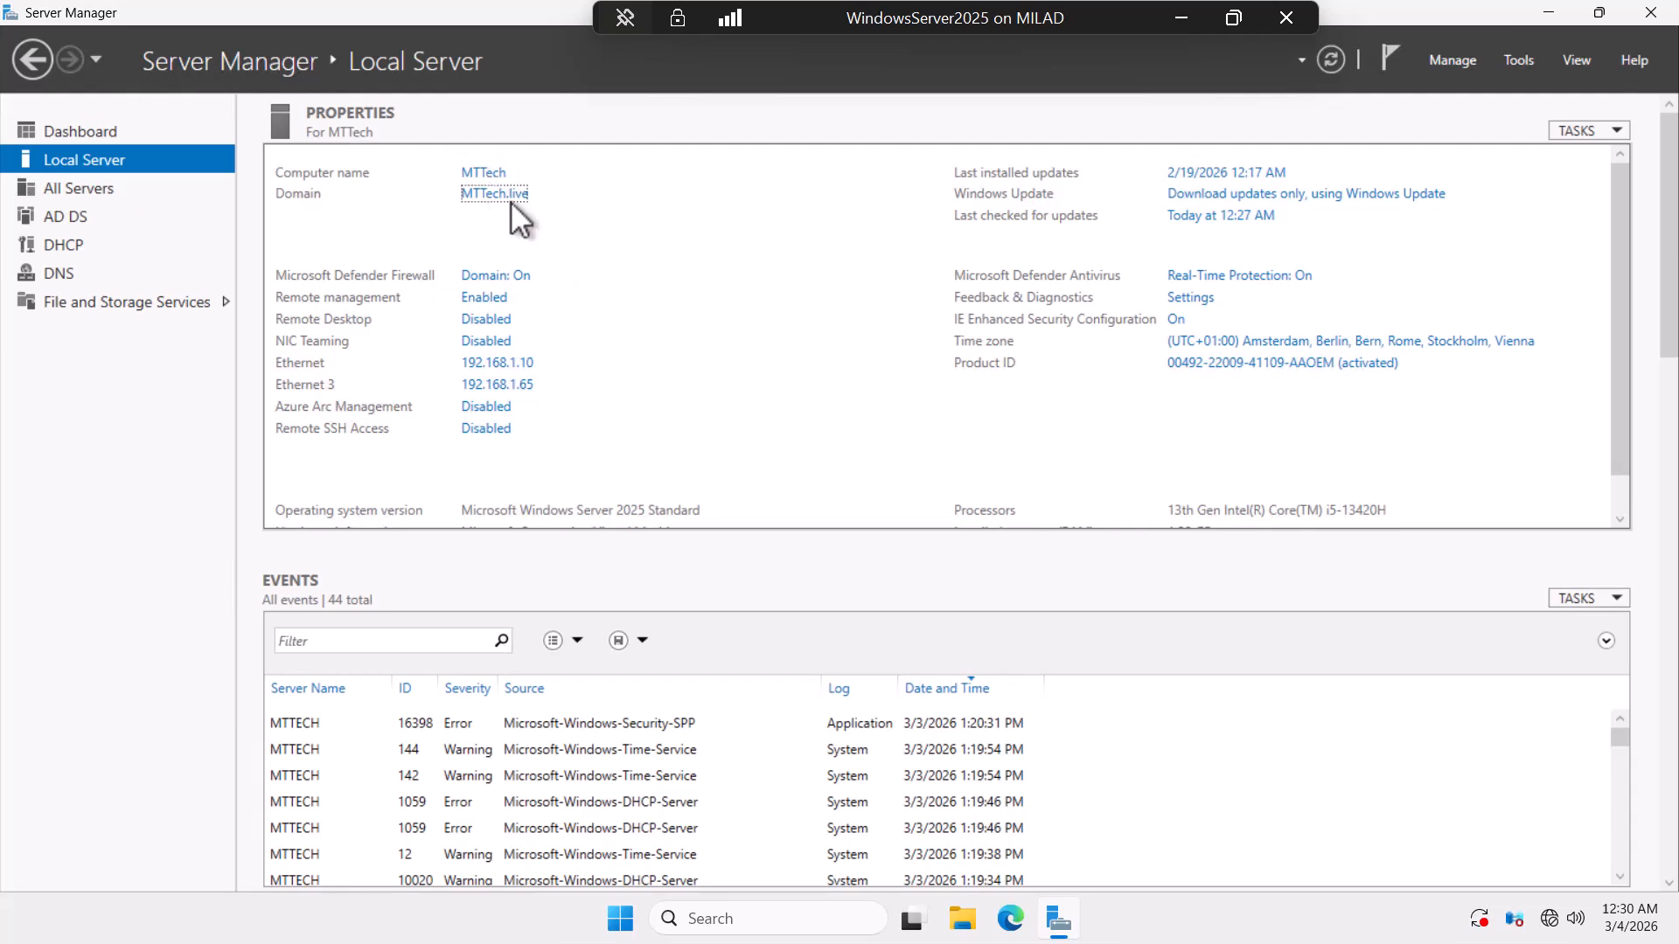
# Minimize the WindowsServer2025 VM window from its connection bar to reveal the host desktop.
pyautogui.click(1182, 17)
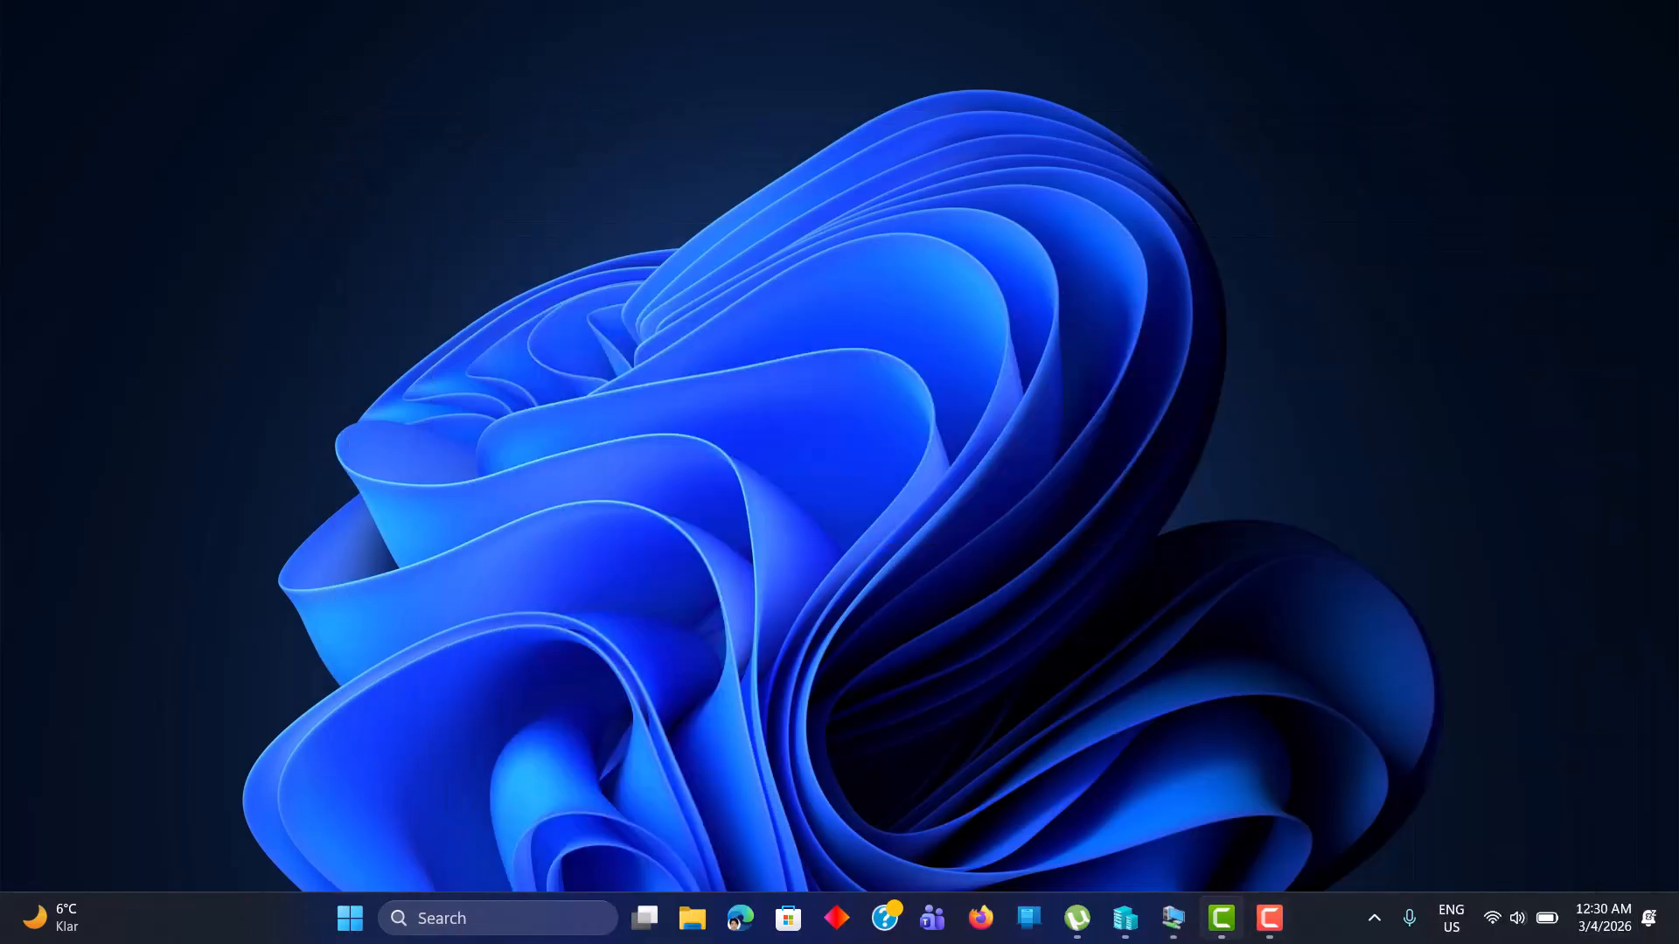
# Switch to the Childdomain VM and open the Local Server detail view of its 7 stopped services.
pyautogui.moveTo(1176, 920)
pyautogui.click(1100, 824)
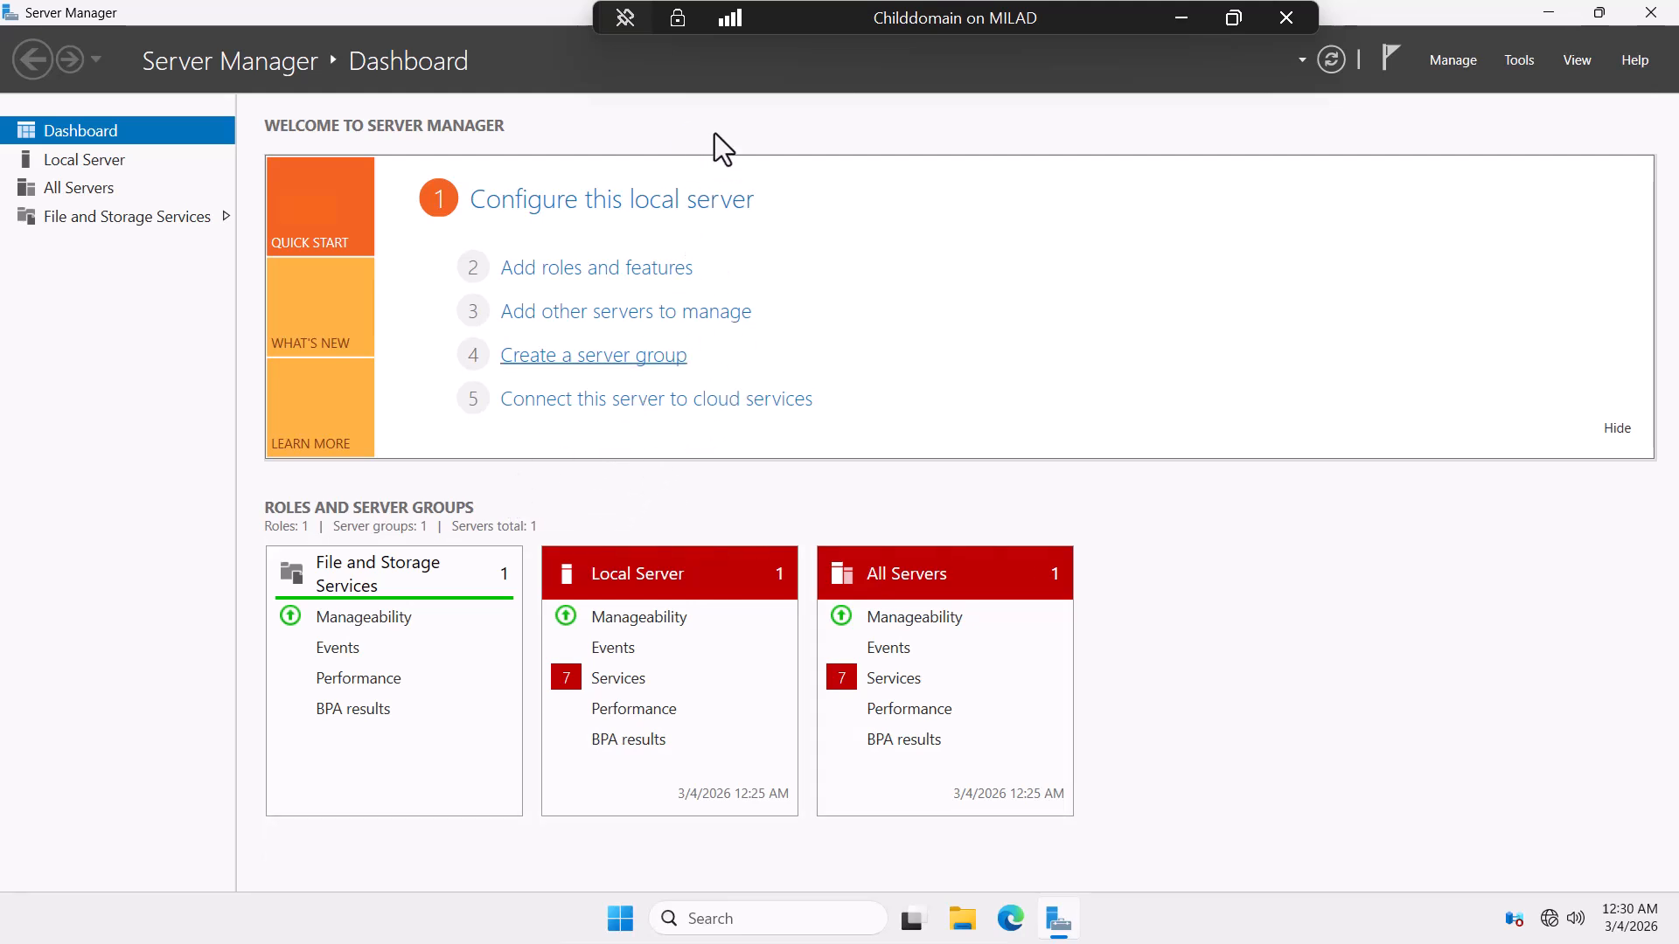
pyautogui.click(615, 685)
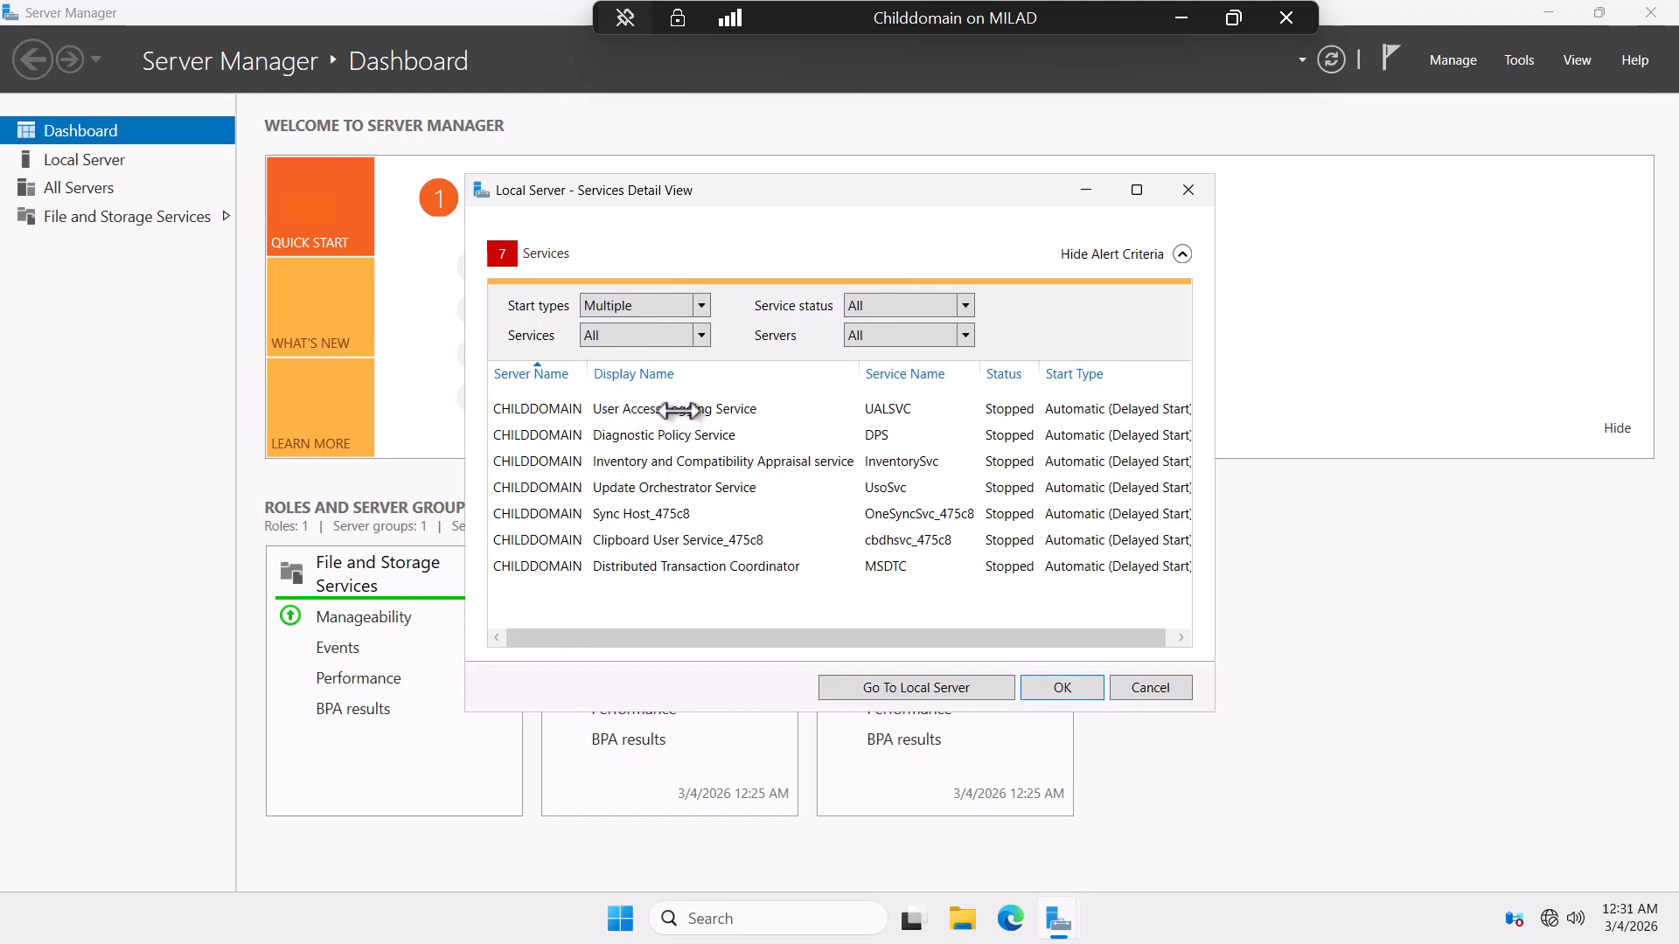
# Launch the Services console from Tools and place it beside the stopped-services details list.
pyautogui.click(1518, 59)
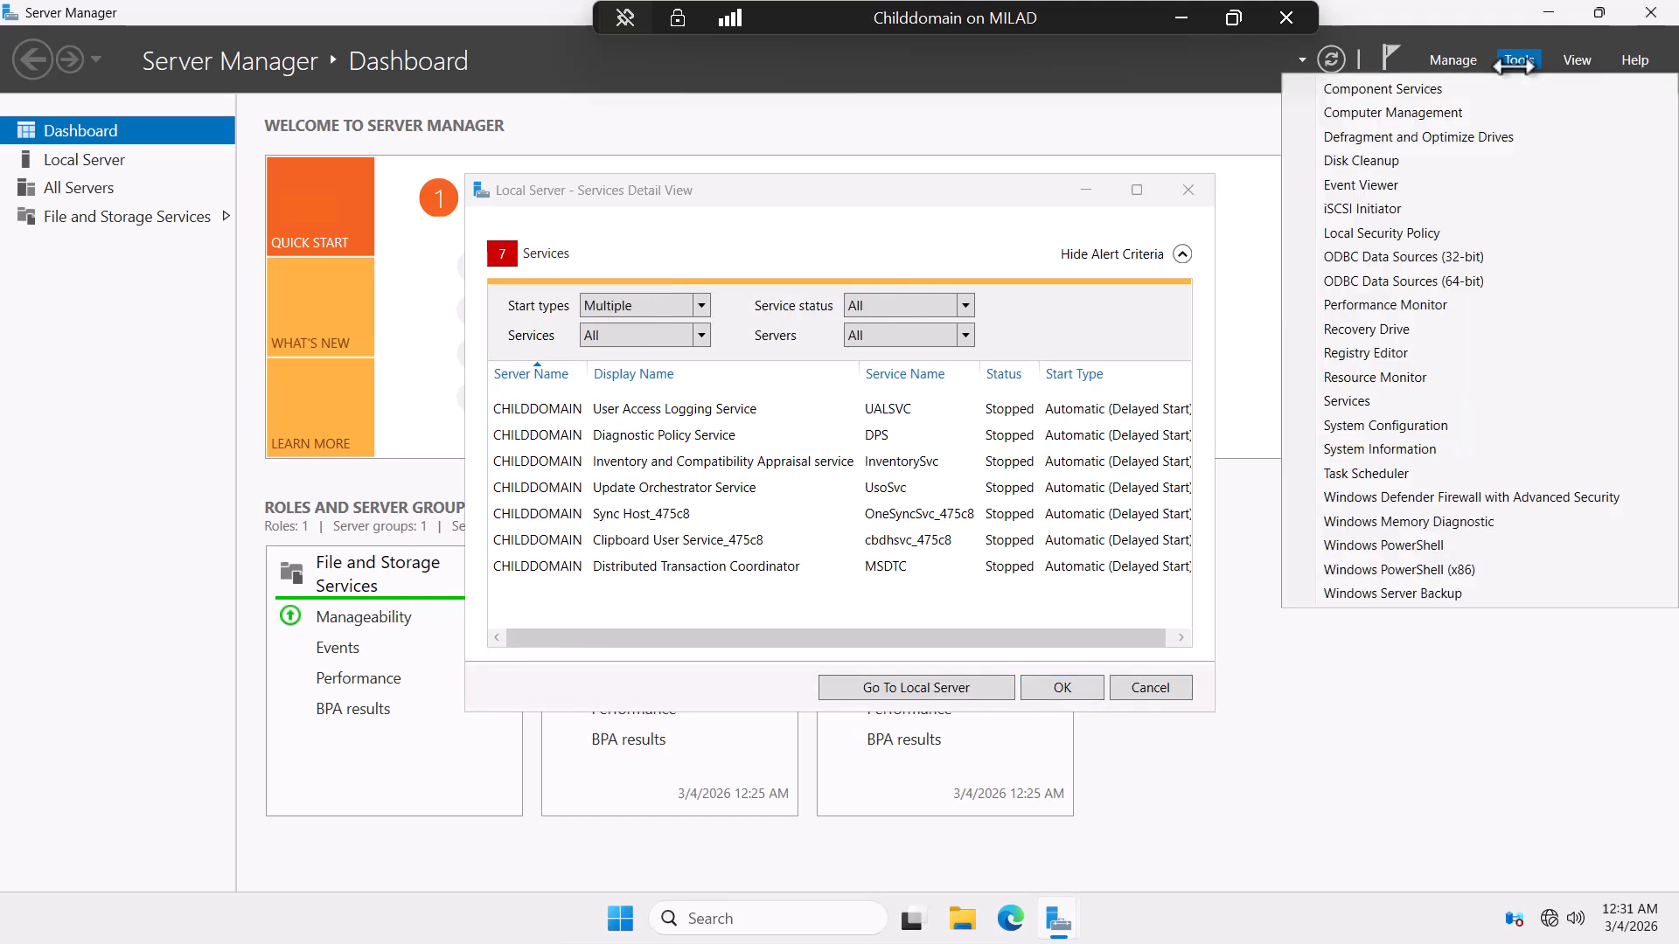
pyautogui.click(1350, 400)
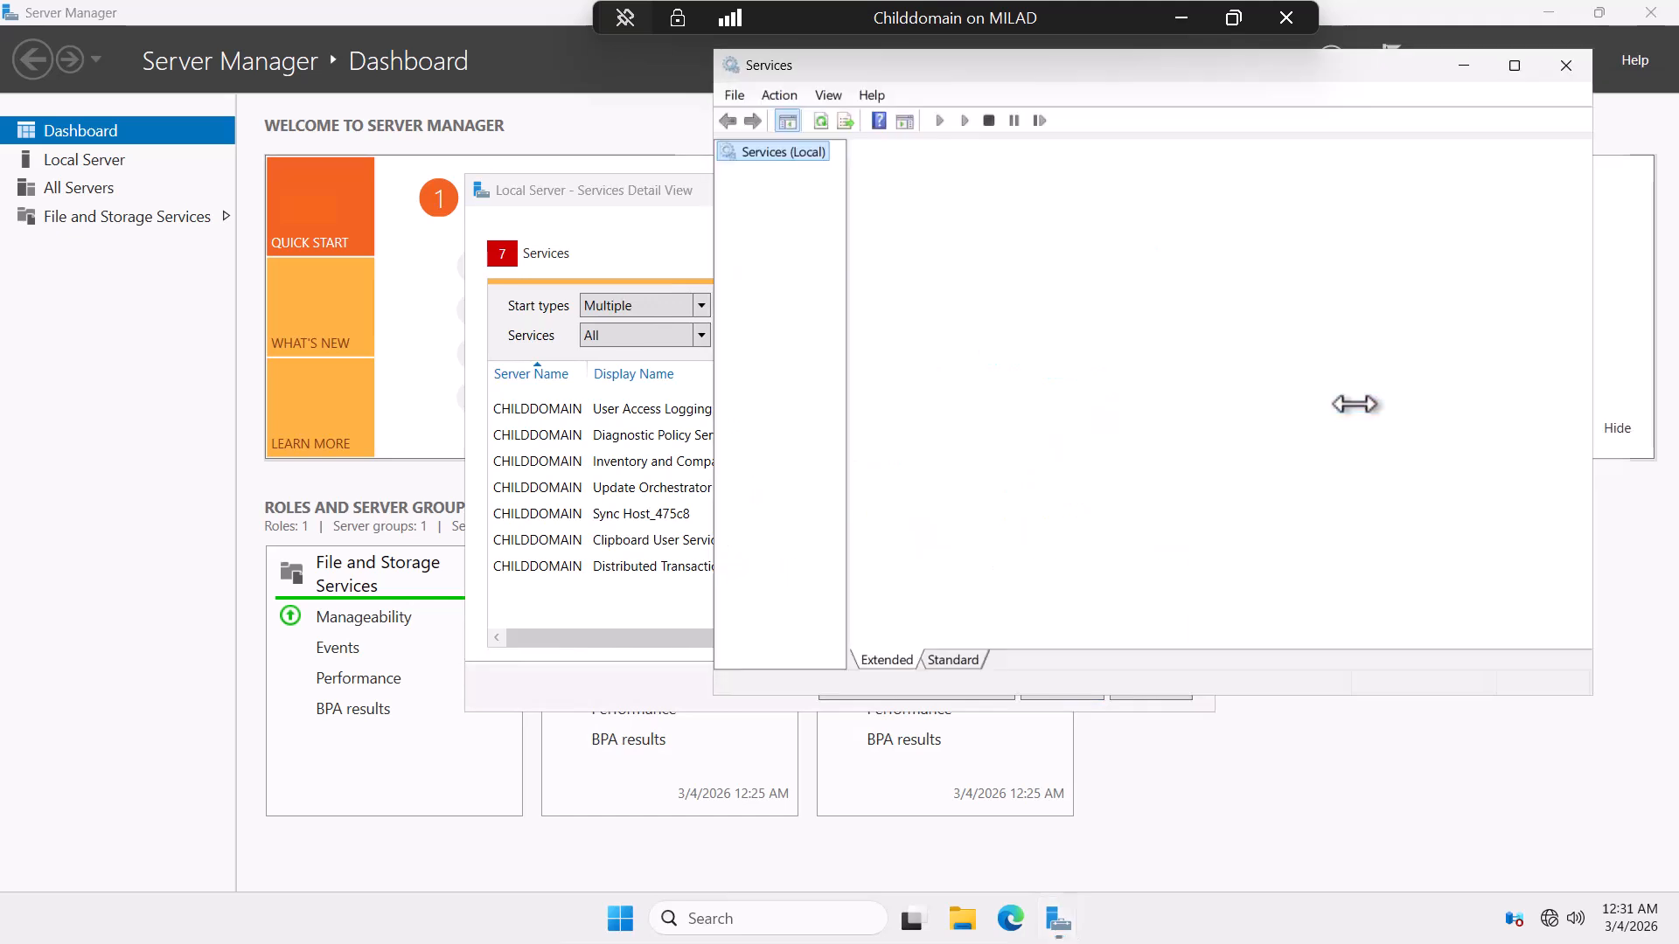
pyautogui.moveTo(1297, 62); pyautogui.dragTo(1433, 151)
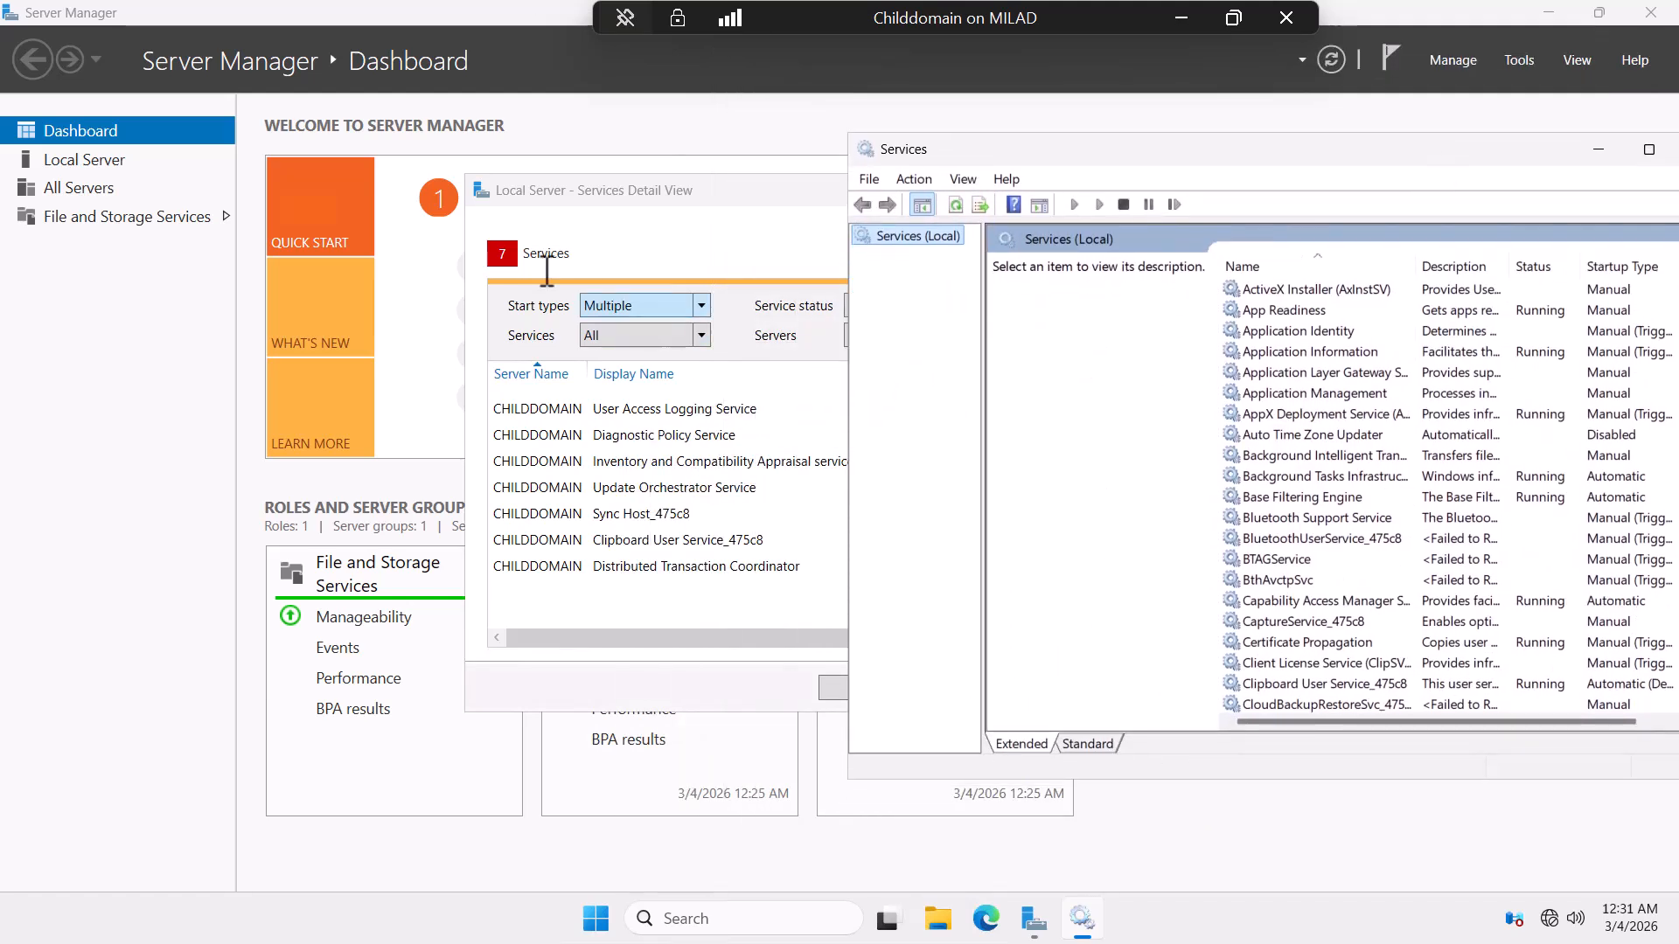
pyautogui.moveTo(679, 188); pyautogui.dragTo(315, 182)
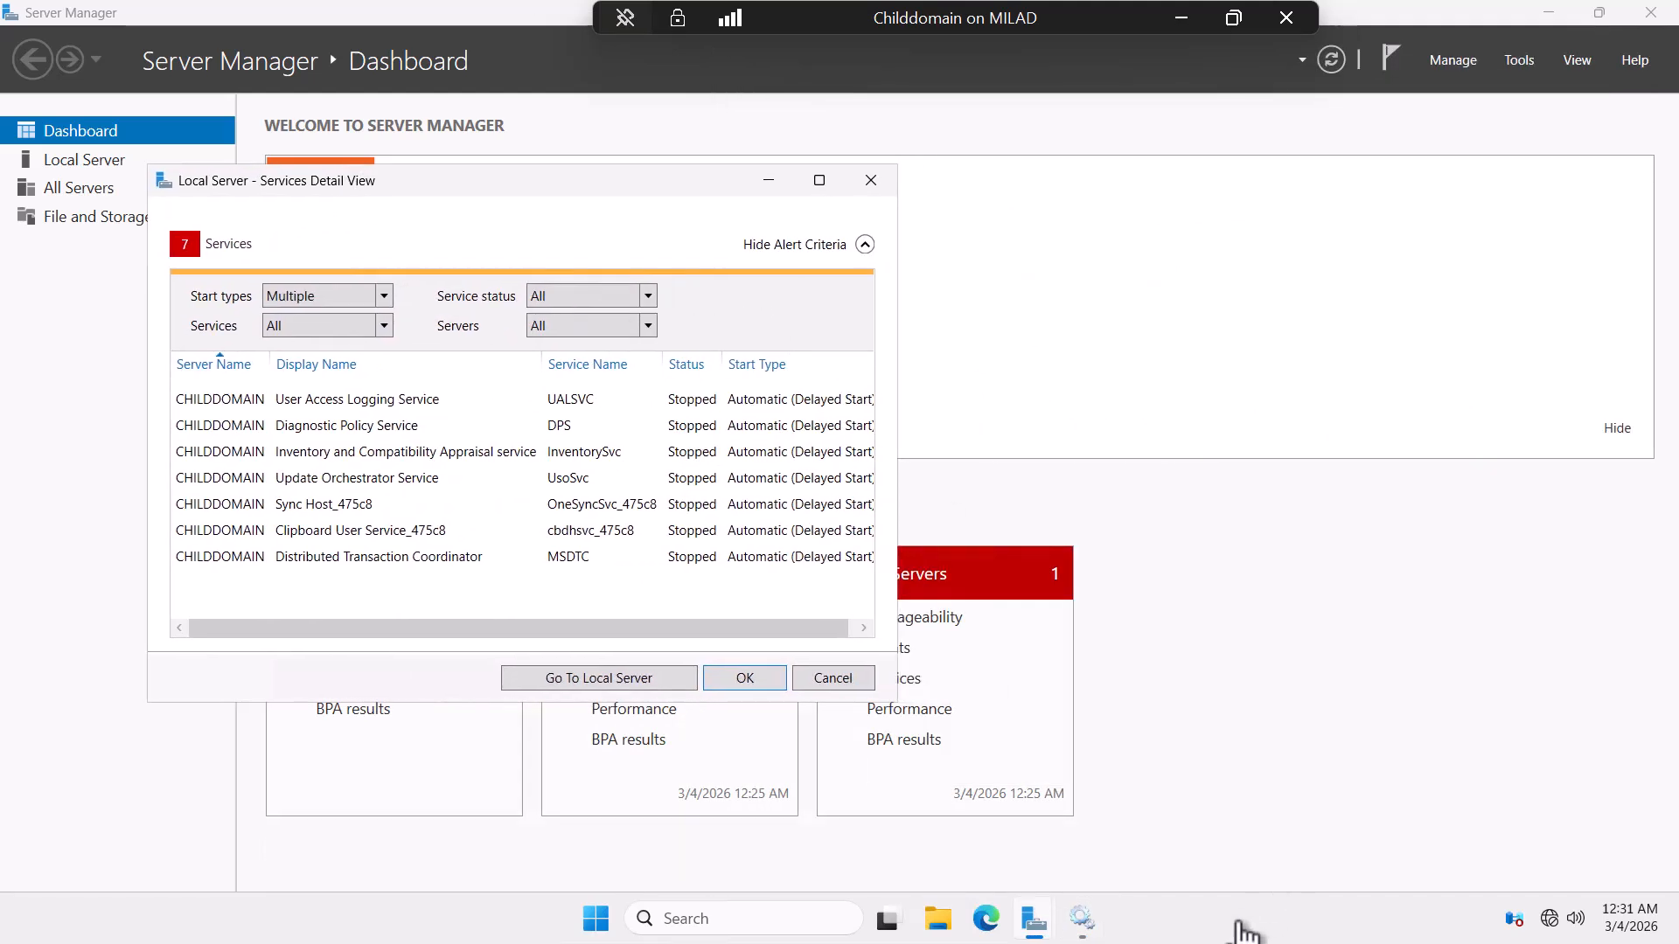
pyautogui.click(1094, 929)
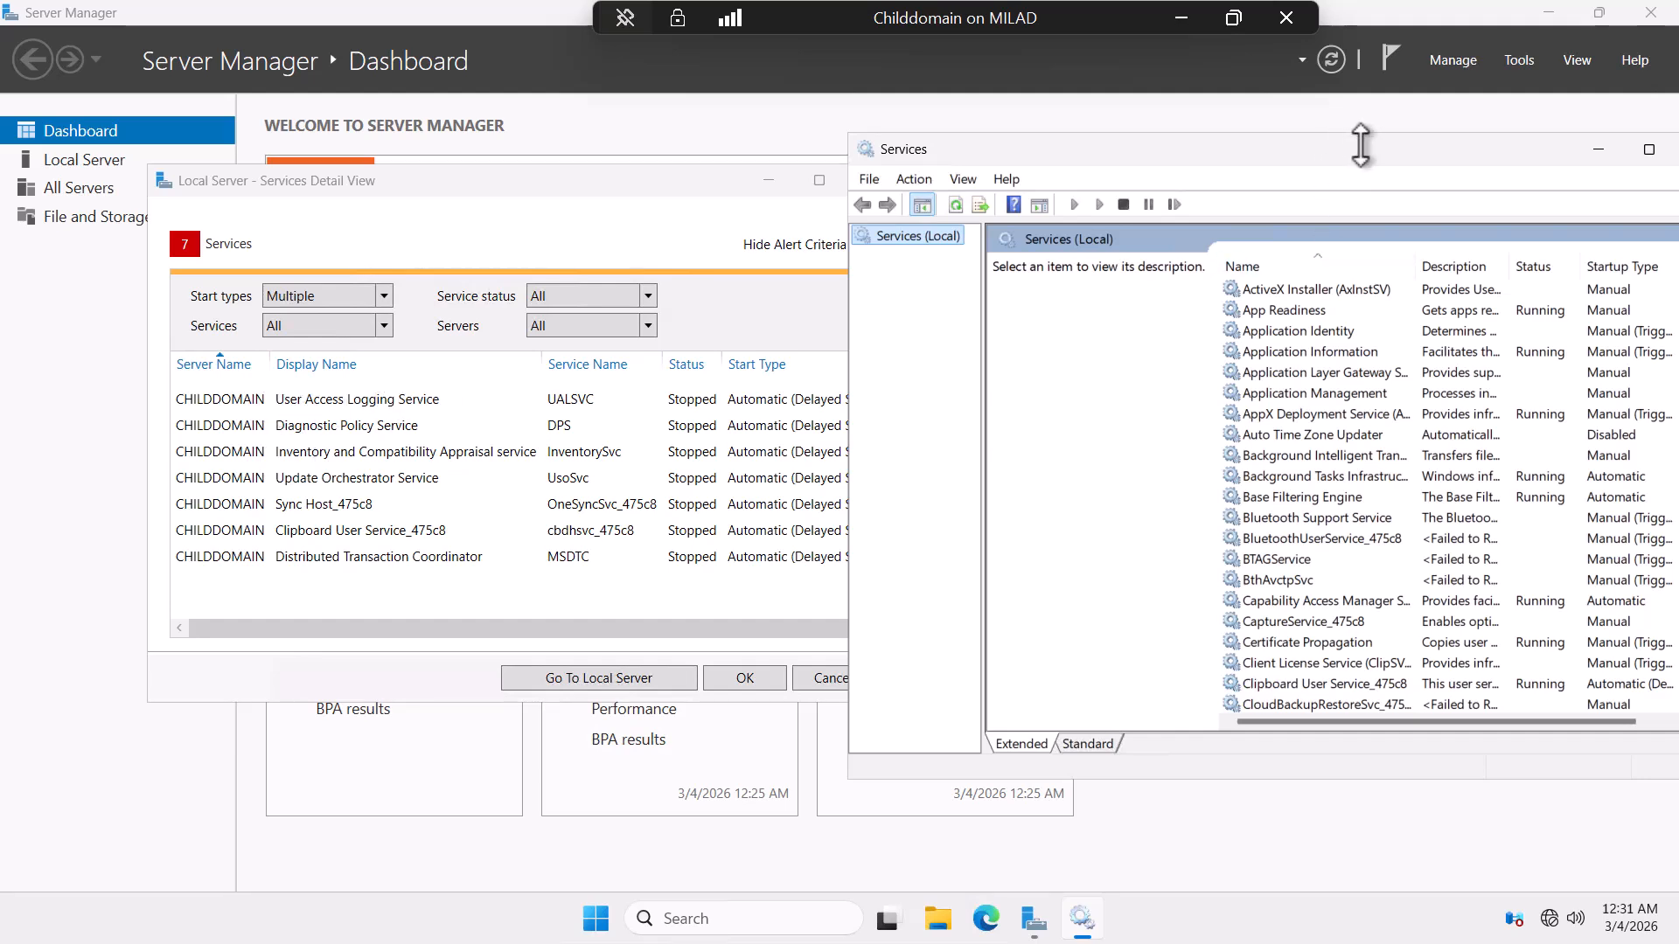
pyautogui.moveTo(1360, 144); pyautogui.dragTo(1147, 178)
# Find User Access Logging Service under the U entries and open its Properties.
pyautogui.click(1070, 344)
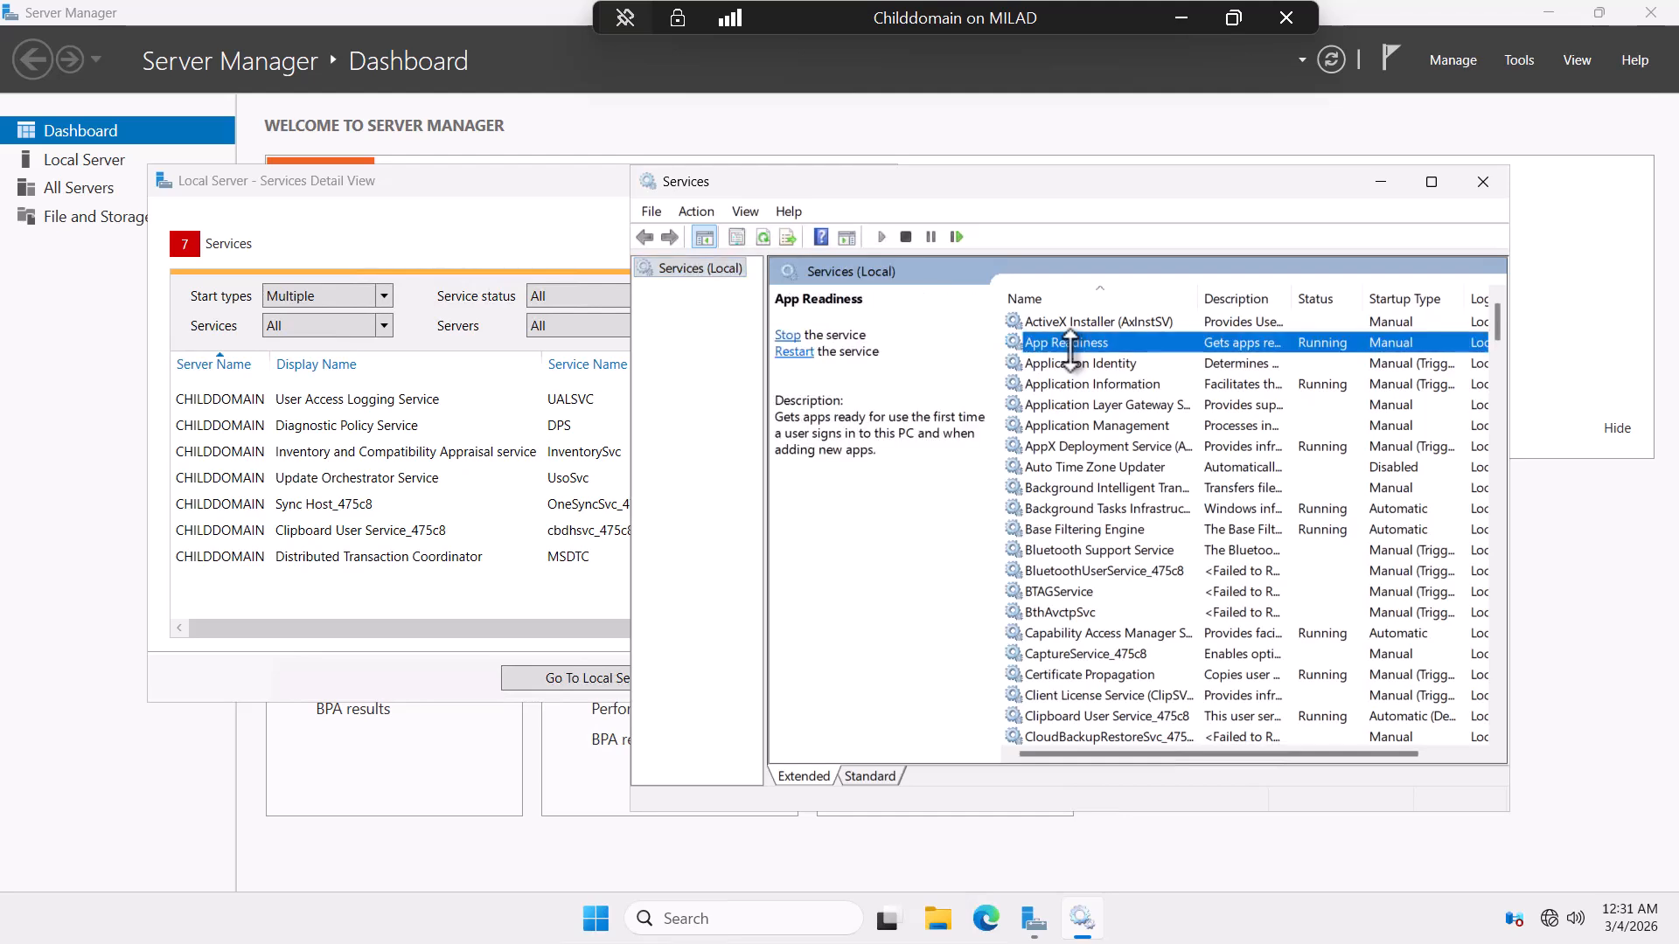
pyautogui.press('u')
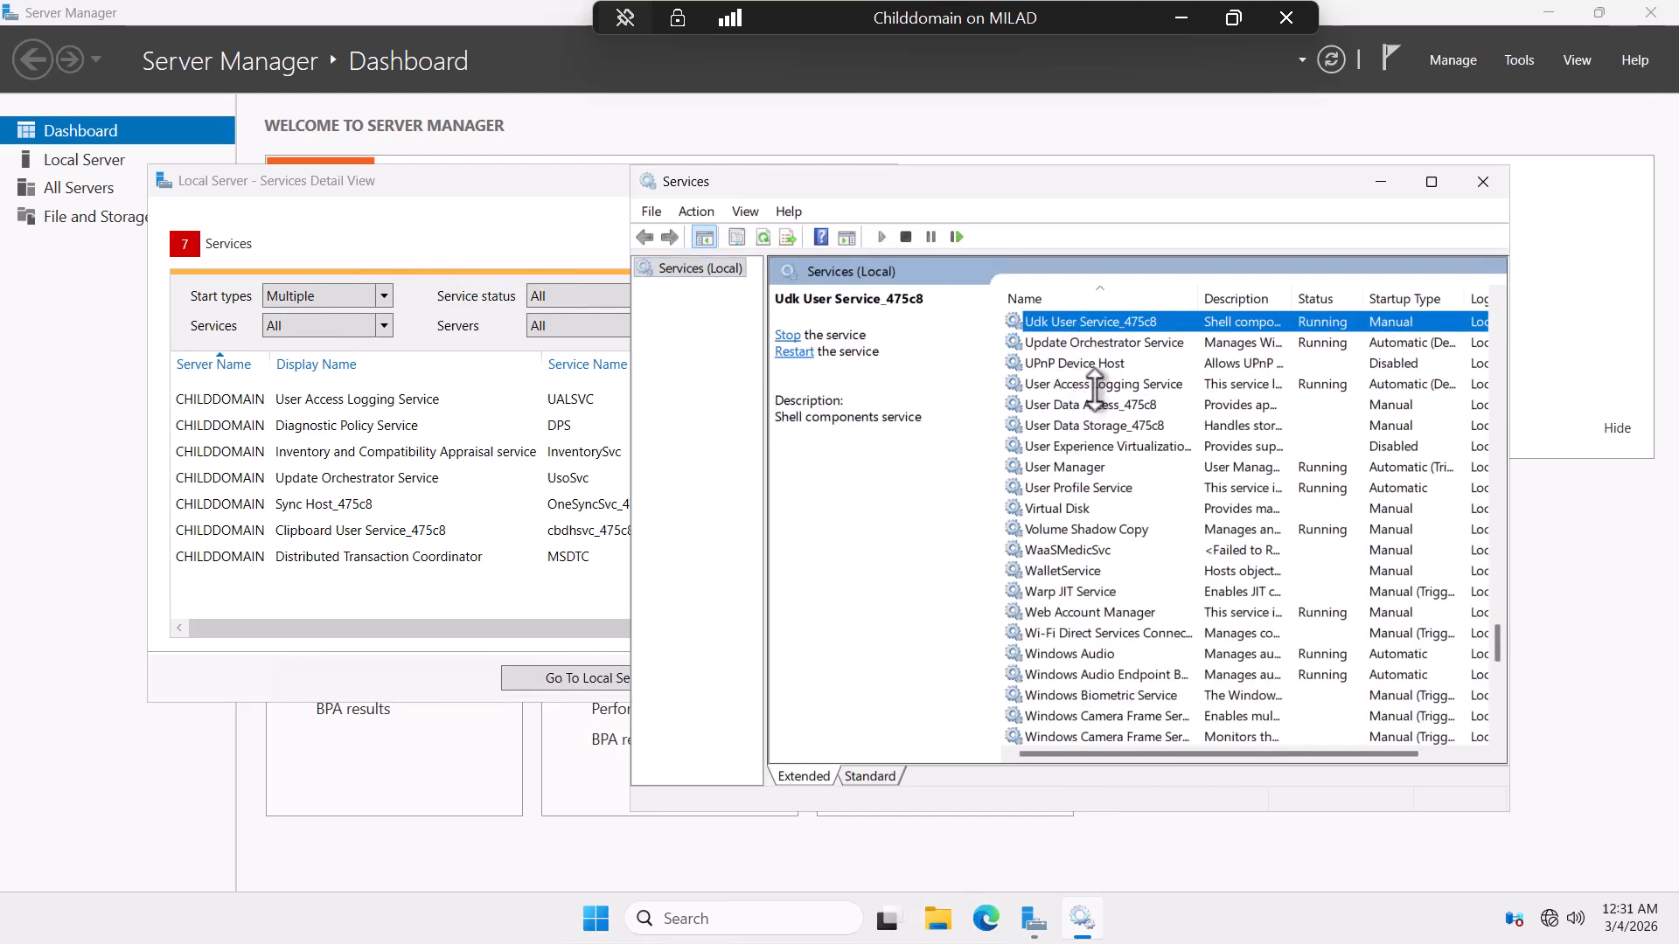
pyautogui.click(1095, 385)
pyautogui.doubleClick(1095, 385)
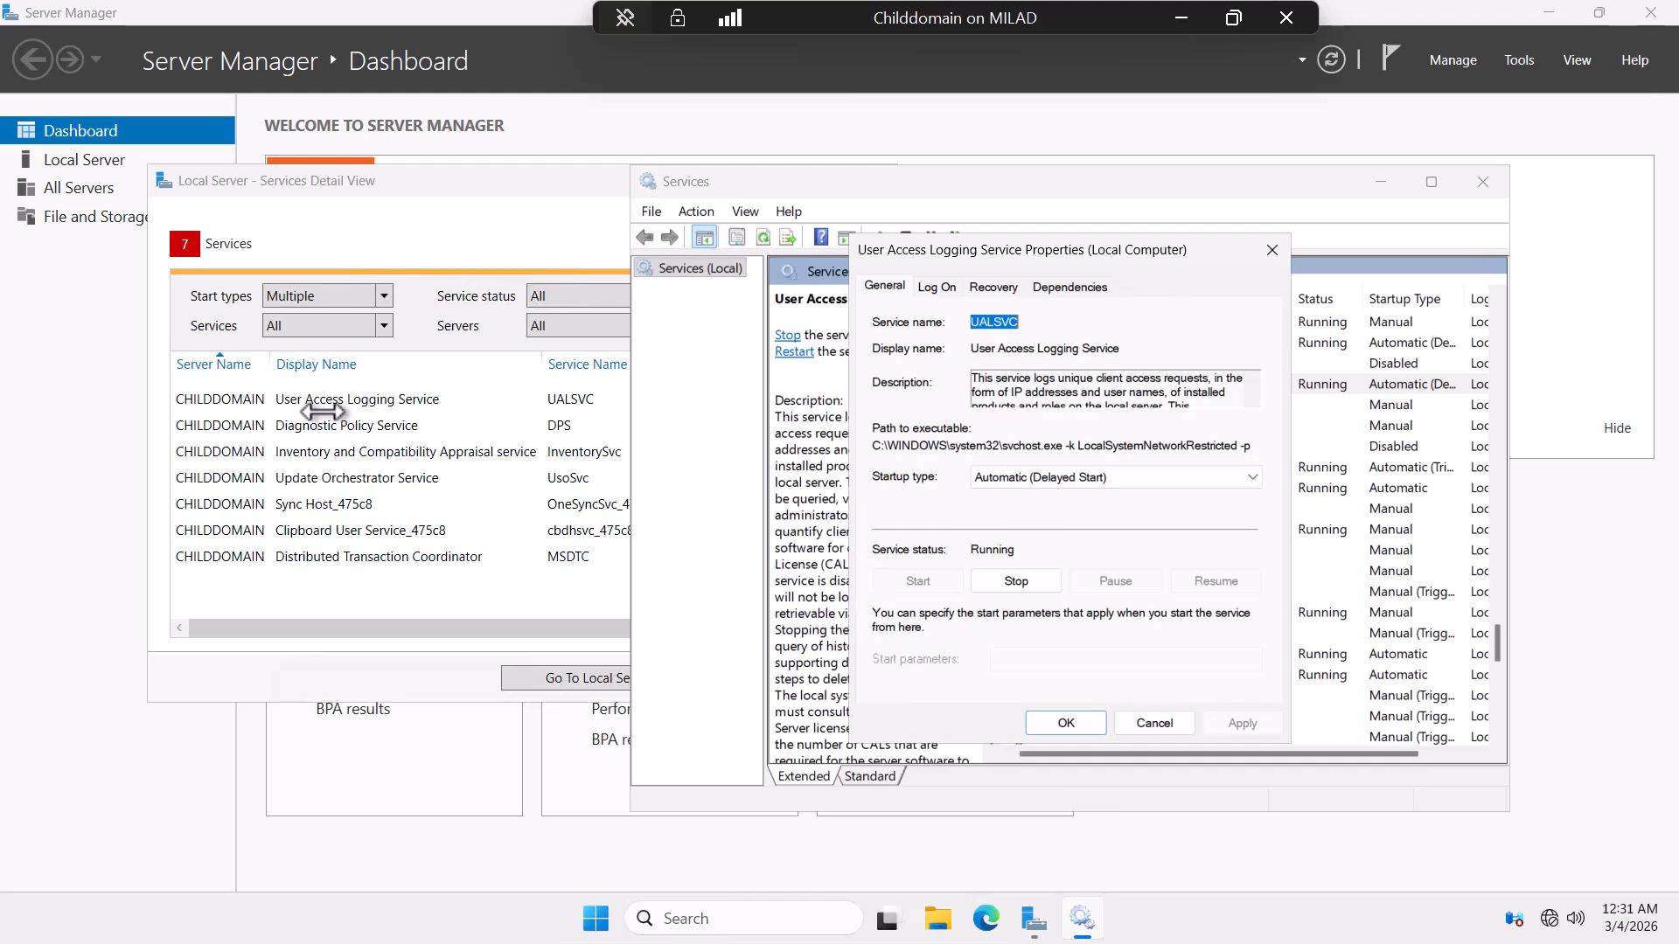
# Change User Access Logging startup from Delayed Start to Automatic, stop and restart it, then close Services.
pyautogui.click(1093, 478)
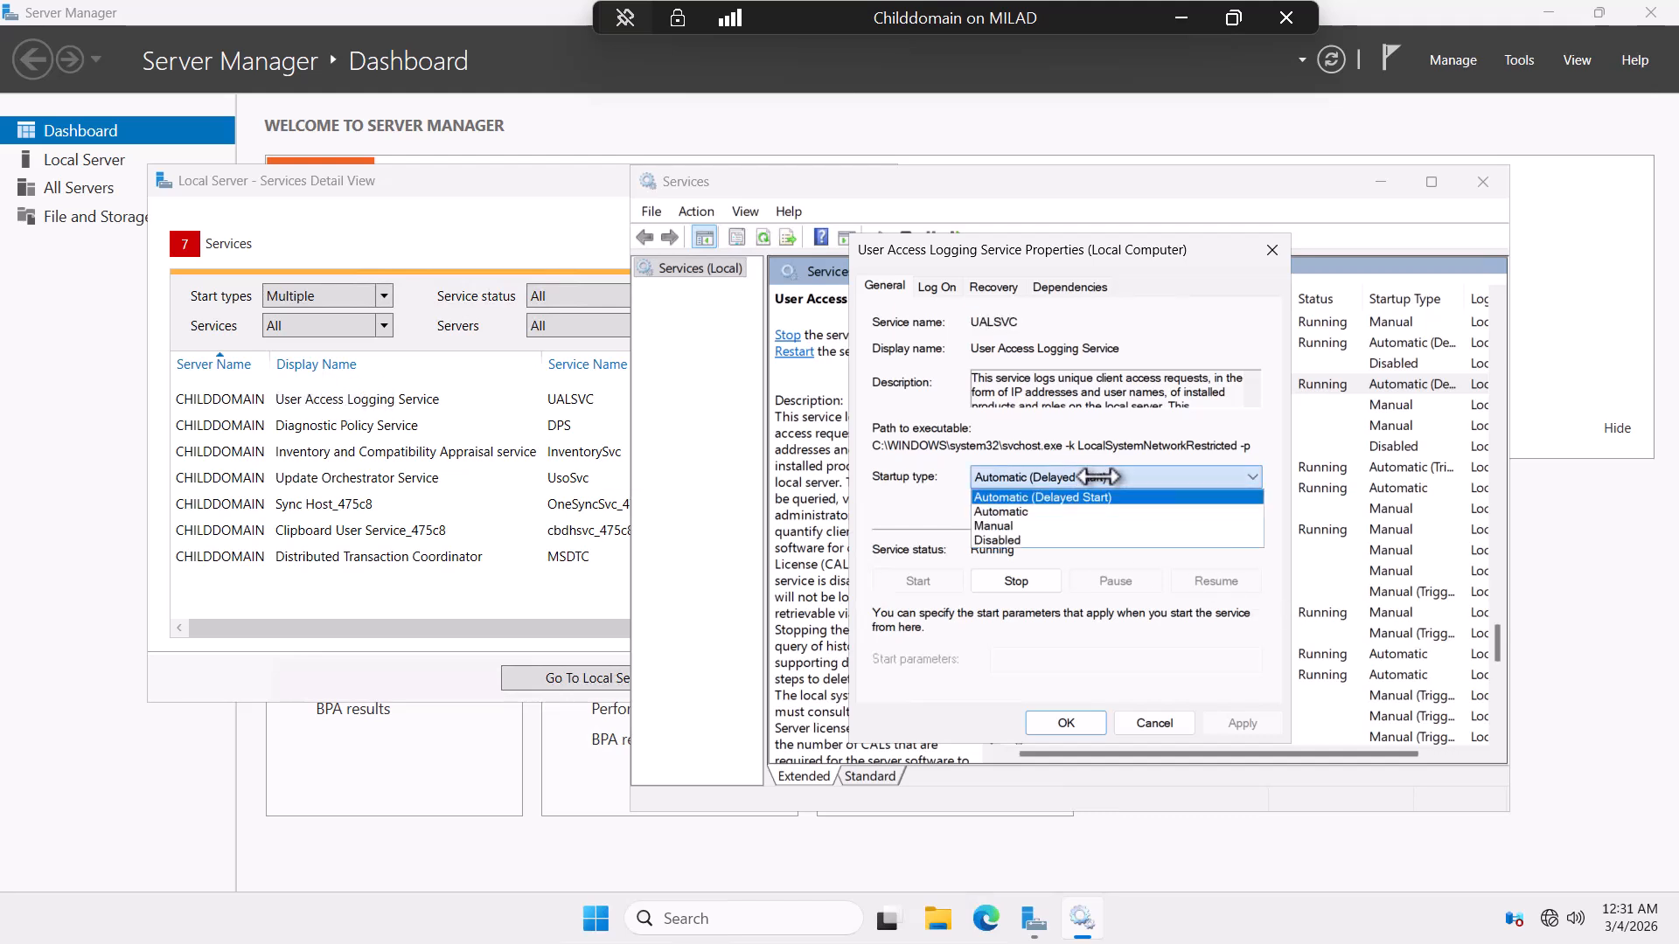
pyautogui.click(1030, 515)
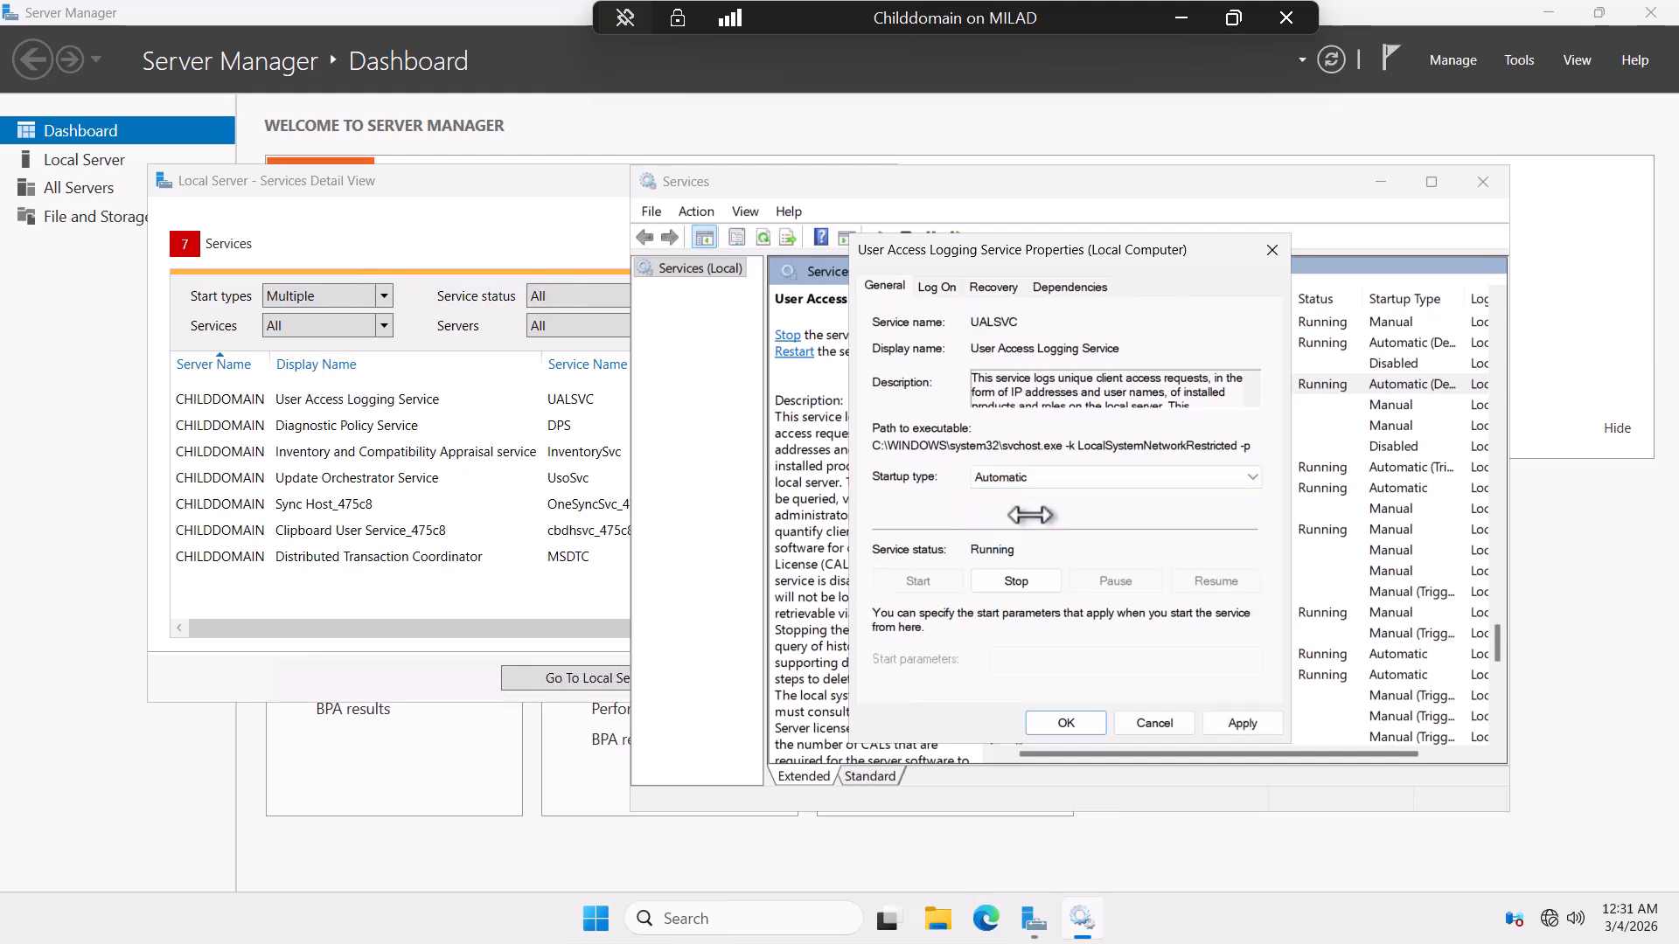
pyautogui.click(1014, 581)
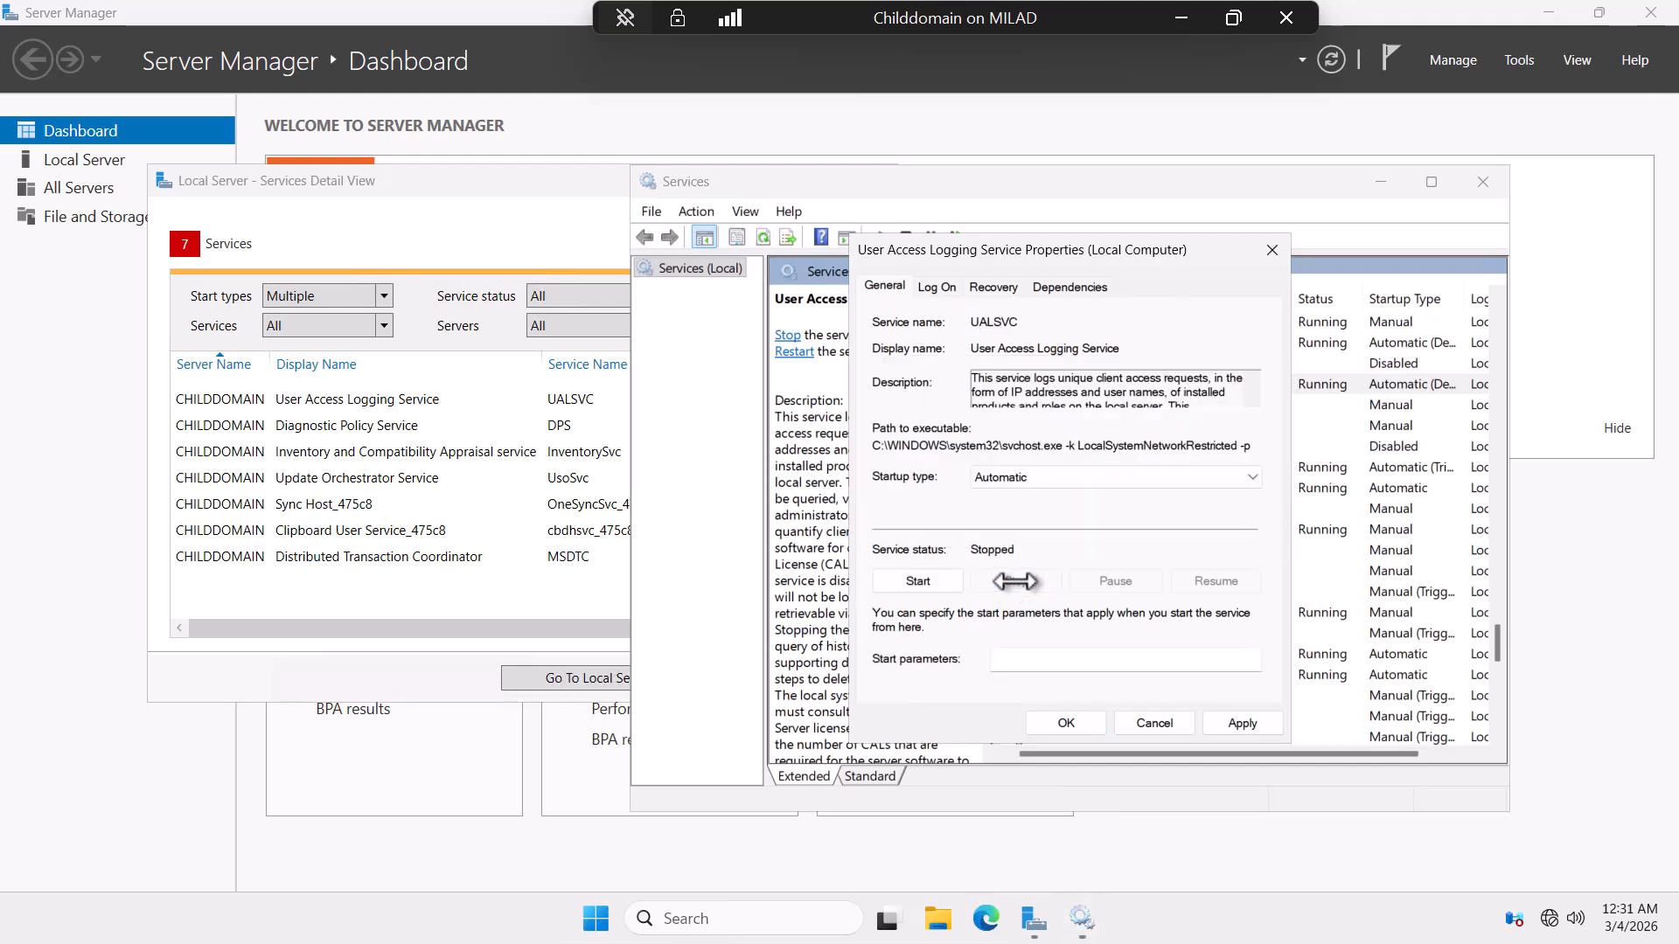
pyautogui.click(933, 580)
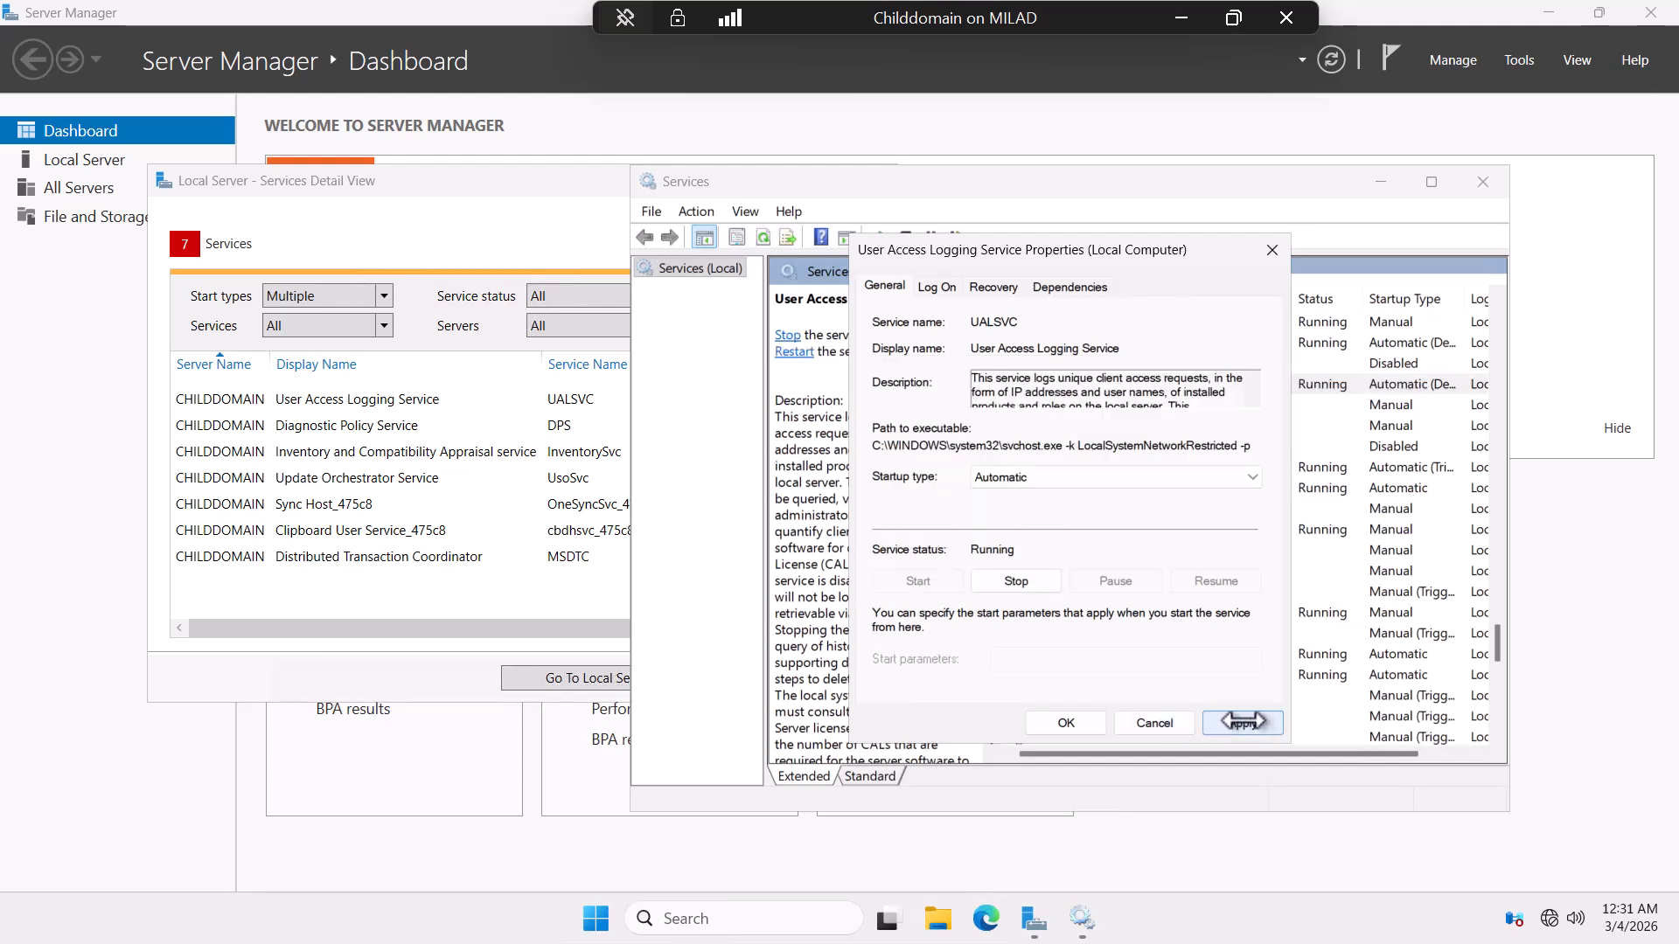
pyautogui.click(1242, 721)
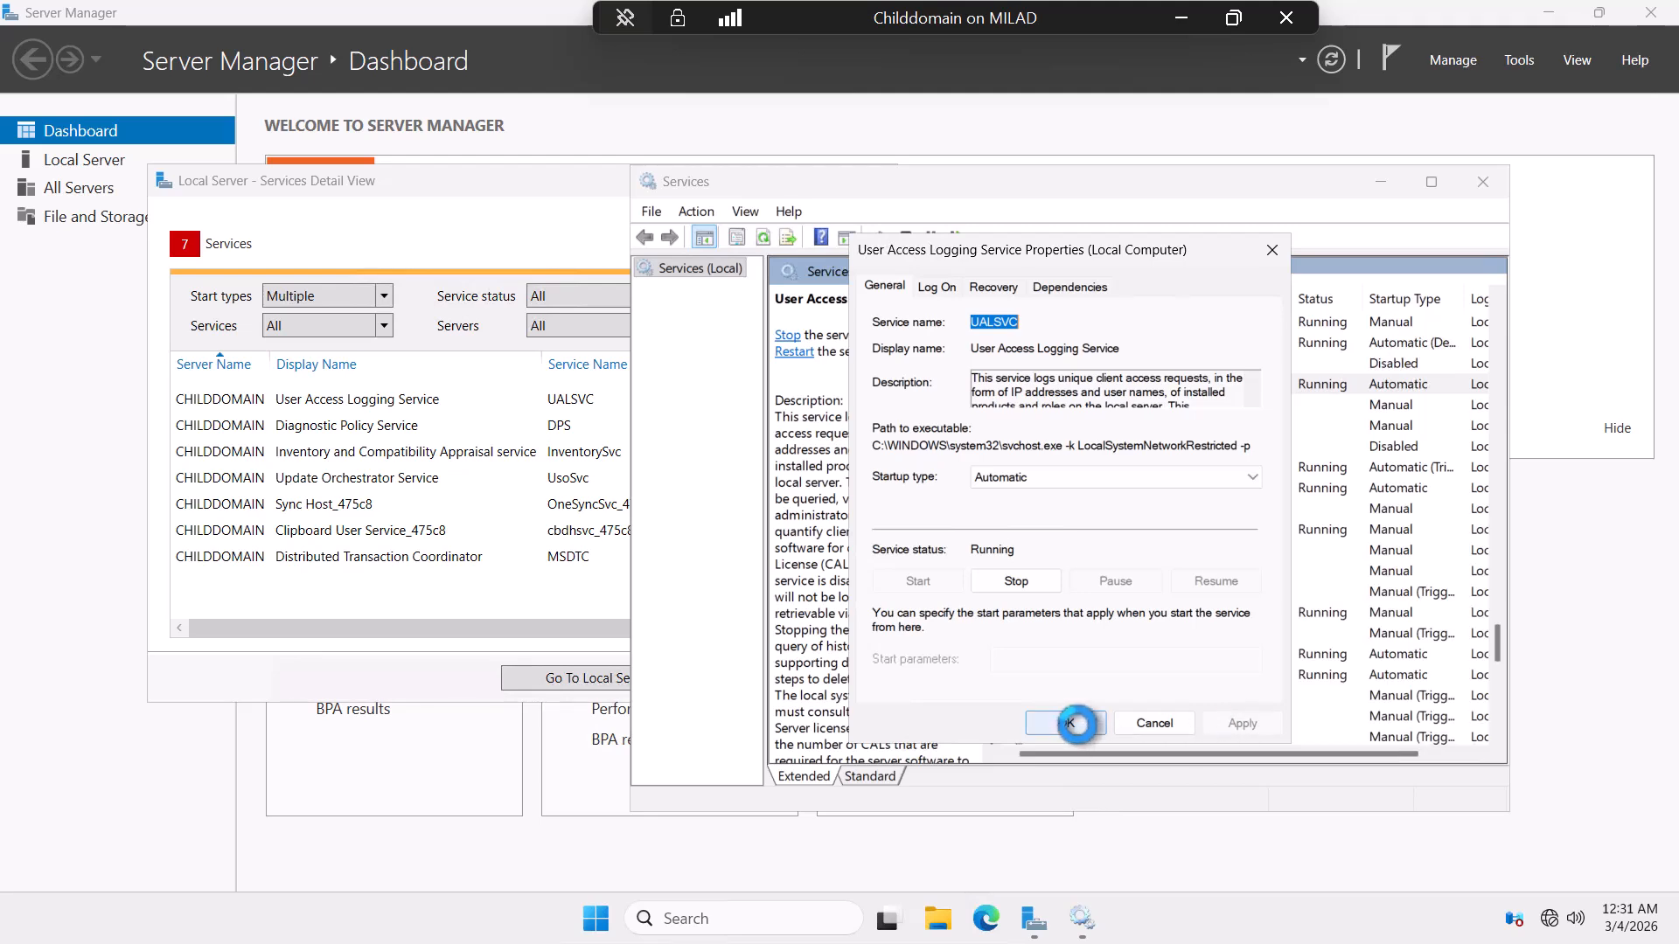
pyautogui.click(1065, 723)
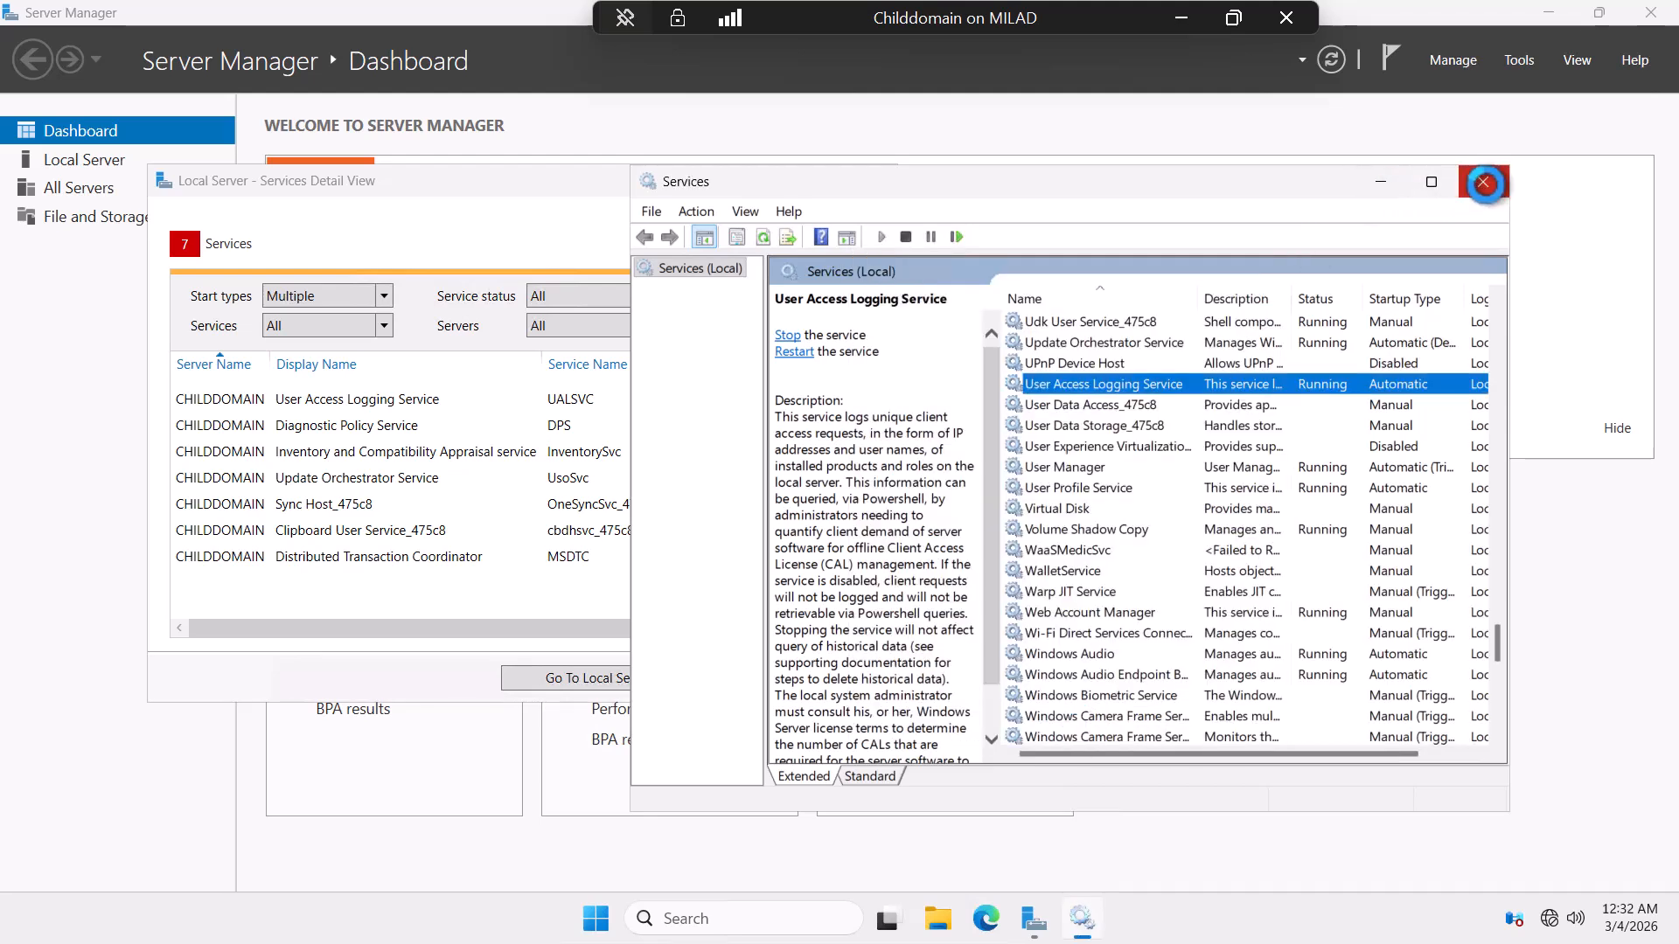
pyautogui.click(1483, 182)
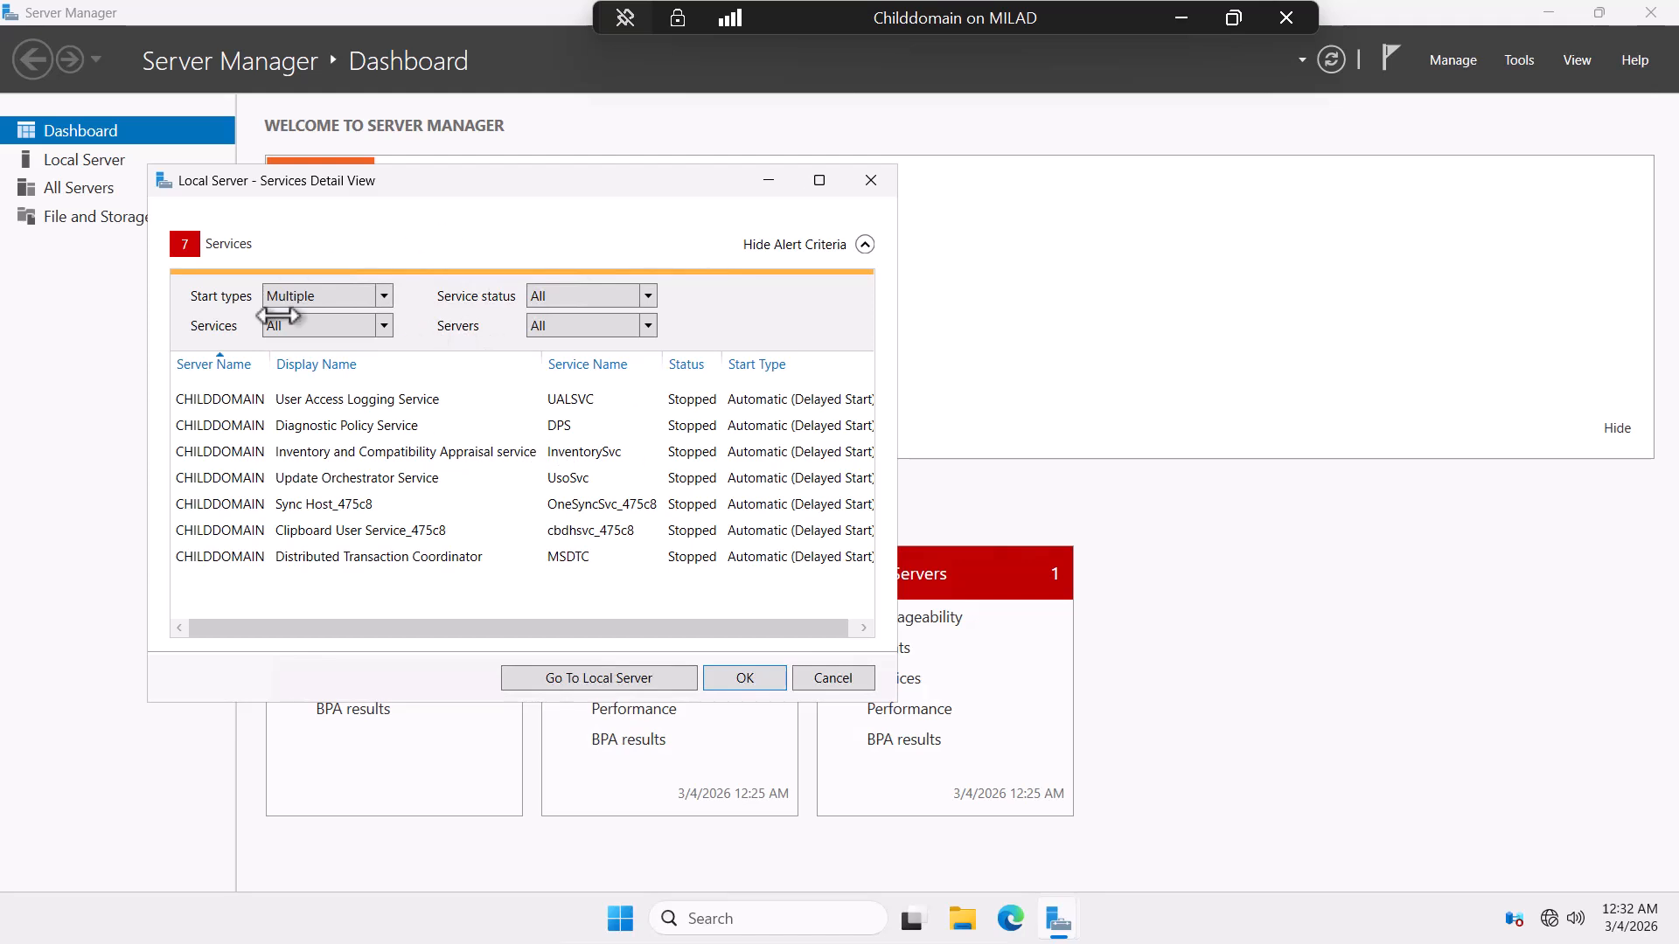
# Start User Access Logging, Diagnostic Policy, Inventory and Compatibility Appraisal, and Update Orchestrator services.
pyautogui.rightClick(363, 399)
pyautogui.click(391, 409)
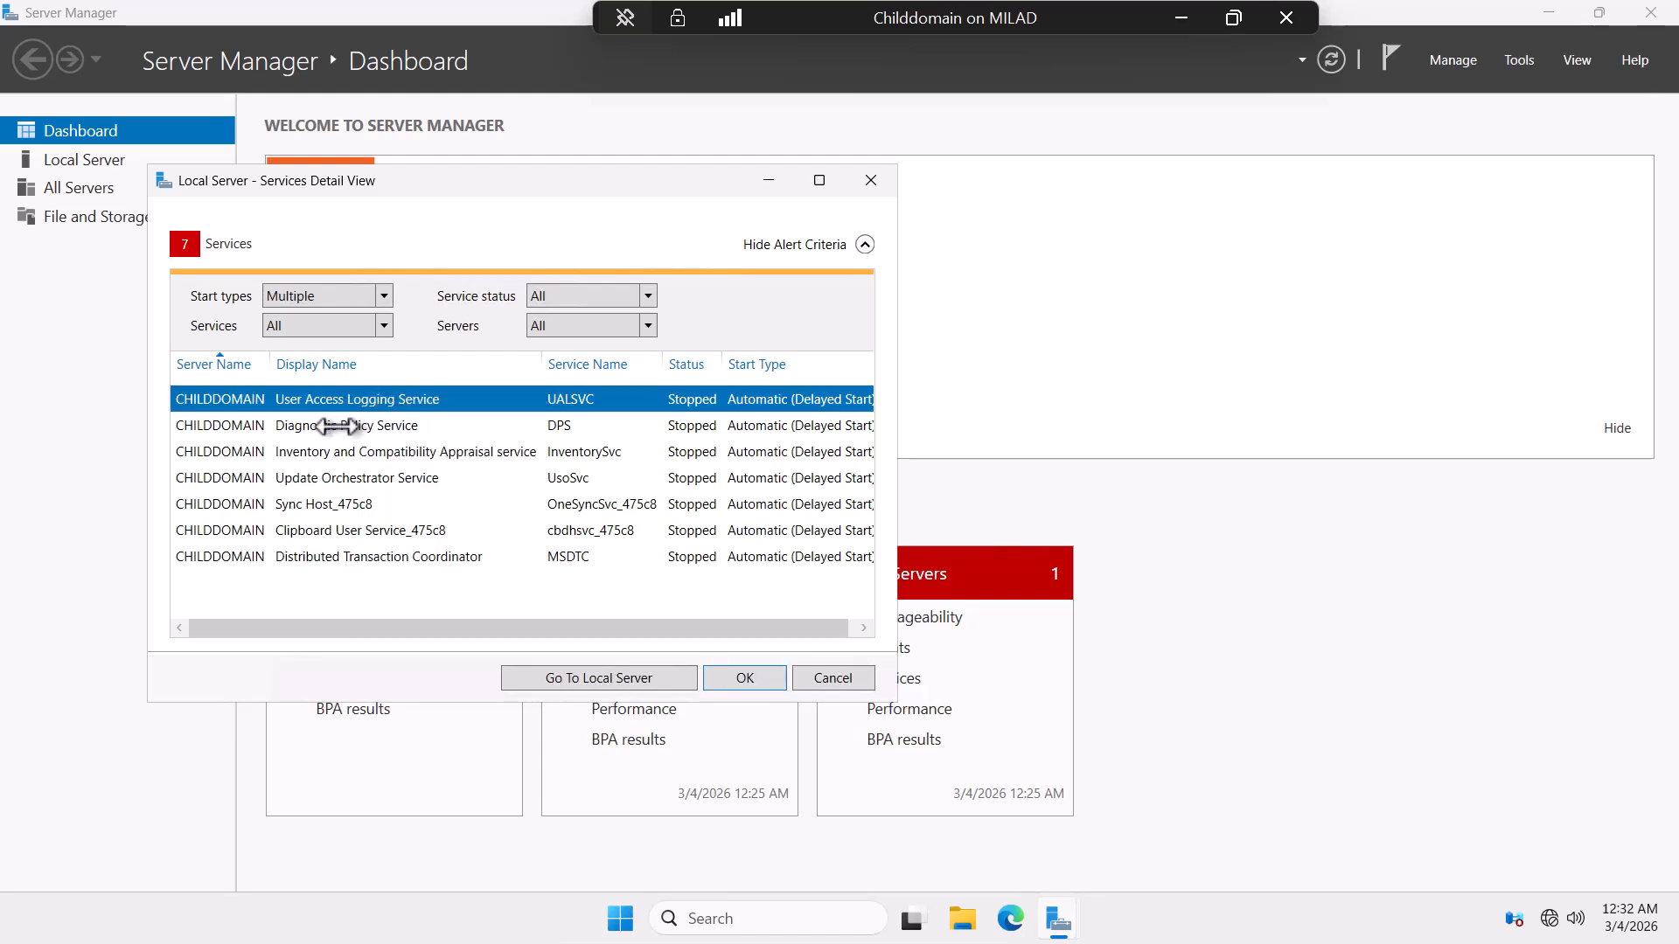
pyautogui.rightClick(337, 426)
pyautogui.click(351, 442)
pyautogui.rightClick(339, 452)
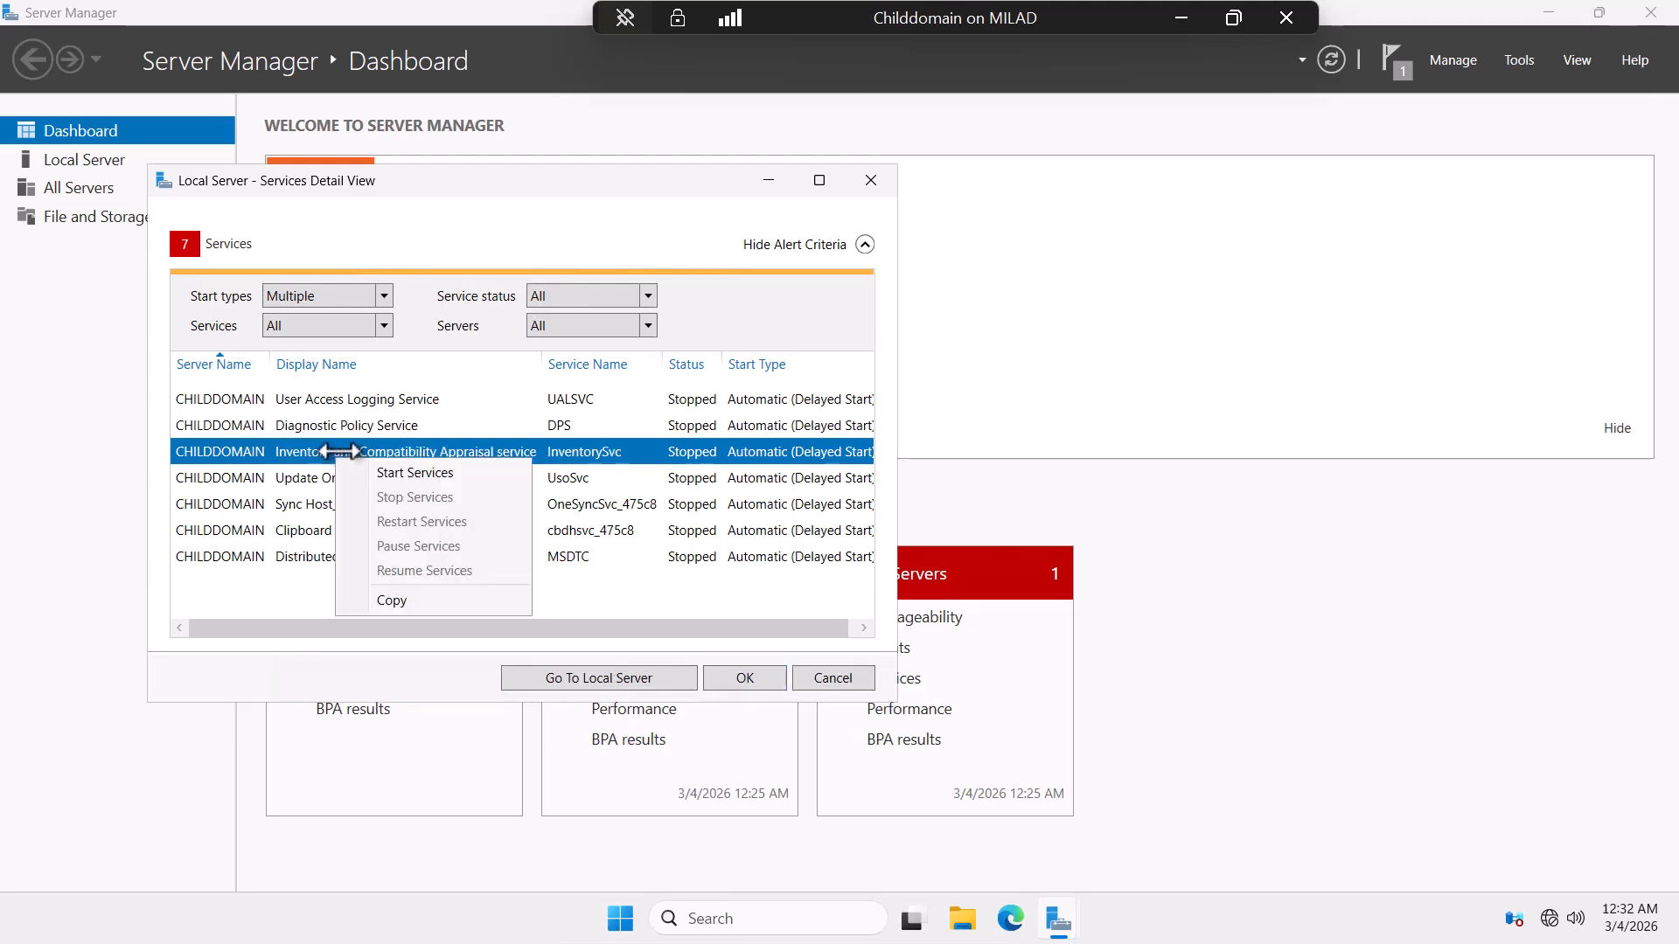
pyautogui.click(330, 477)
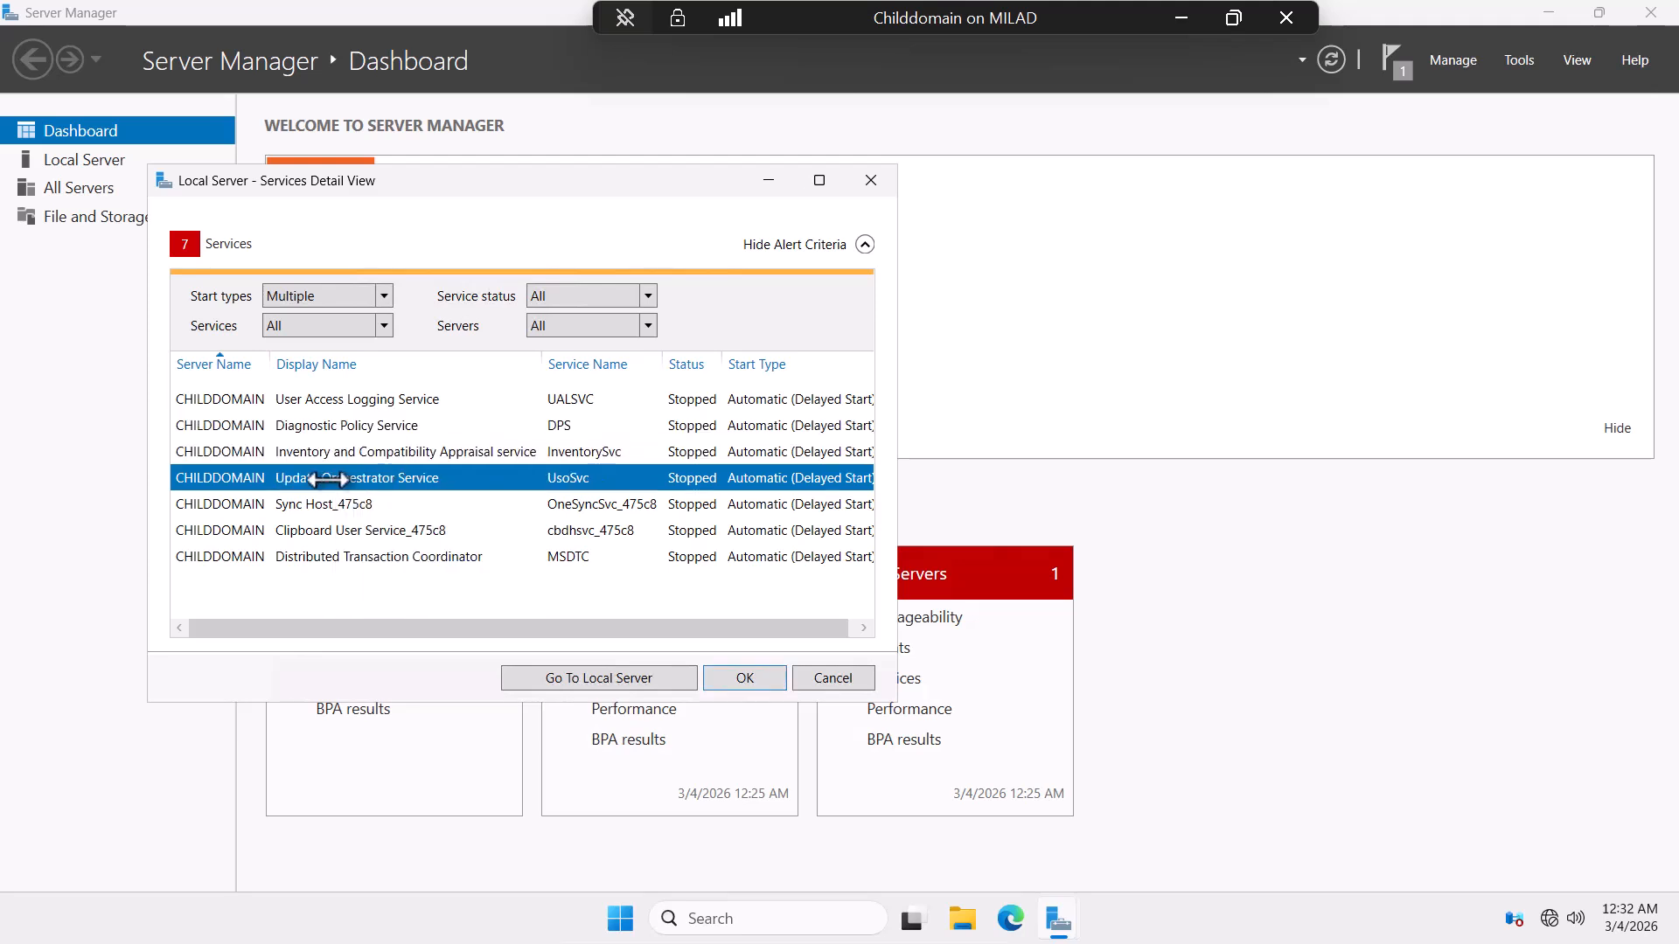
pyautogui.rightClick(374, 477)
pyautogui.click(409, 488)
# Start Sync Host_475c8, Clipboard User Service_475c8 and Distributed Transaction Coordinator, then close the detail list.
pyautogui.rightClick(333, 504)
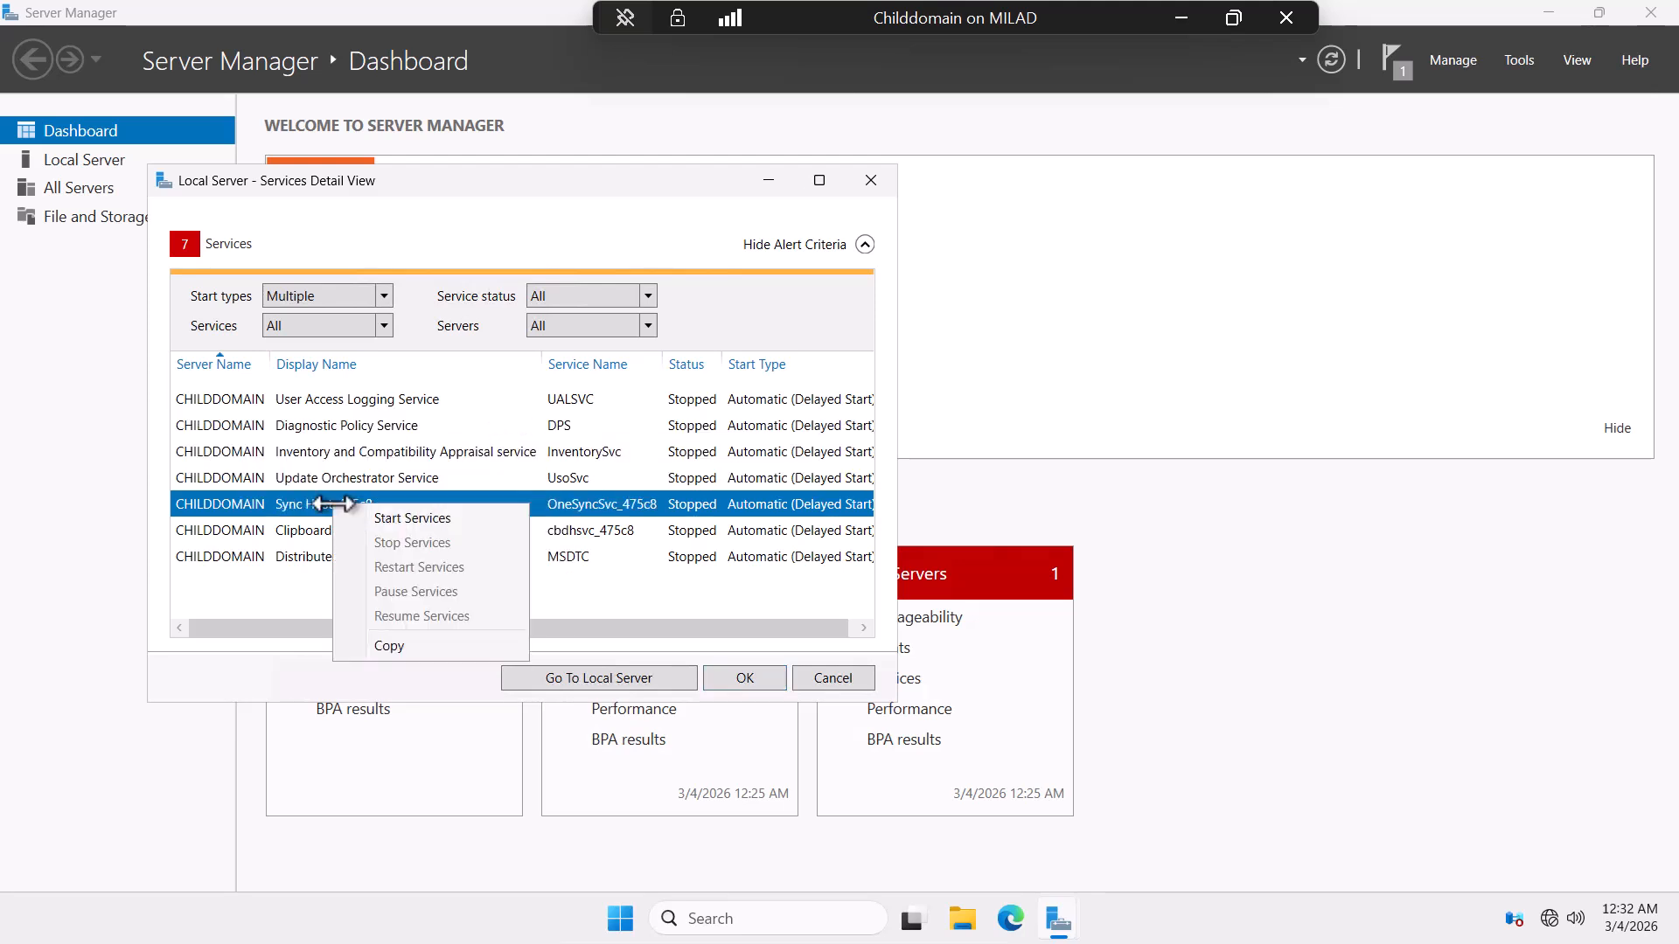
pyautogui.click(405, 505)
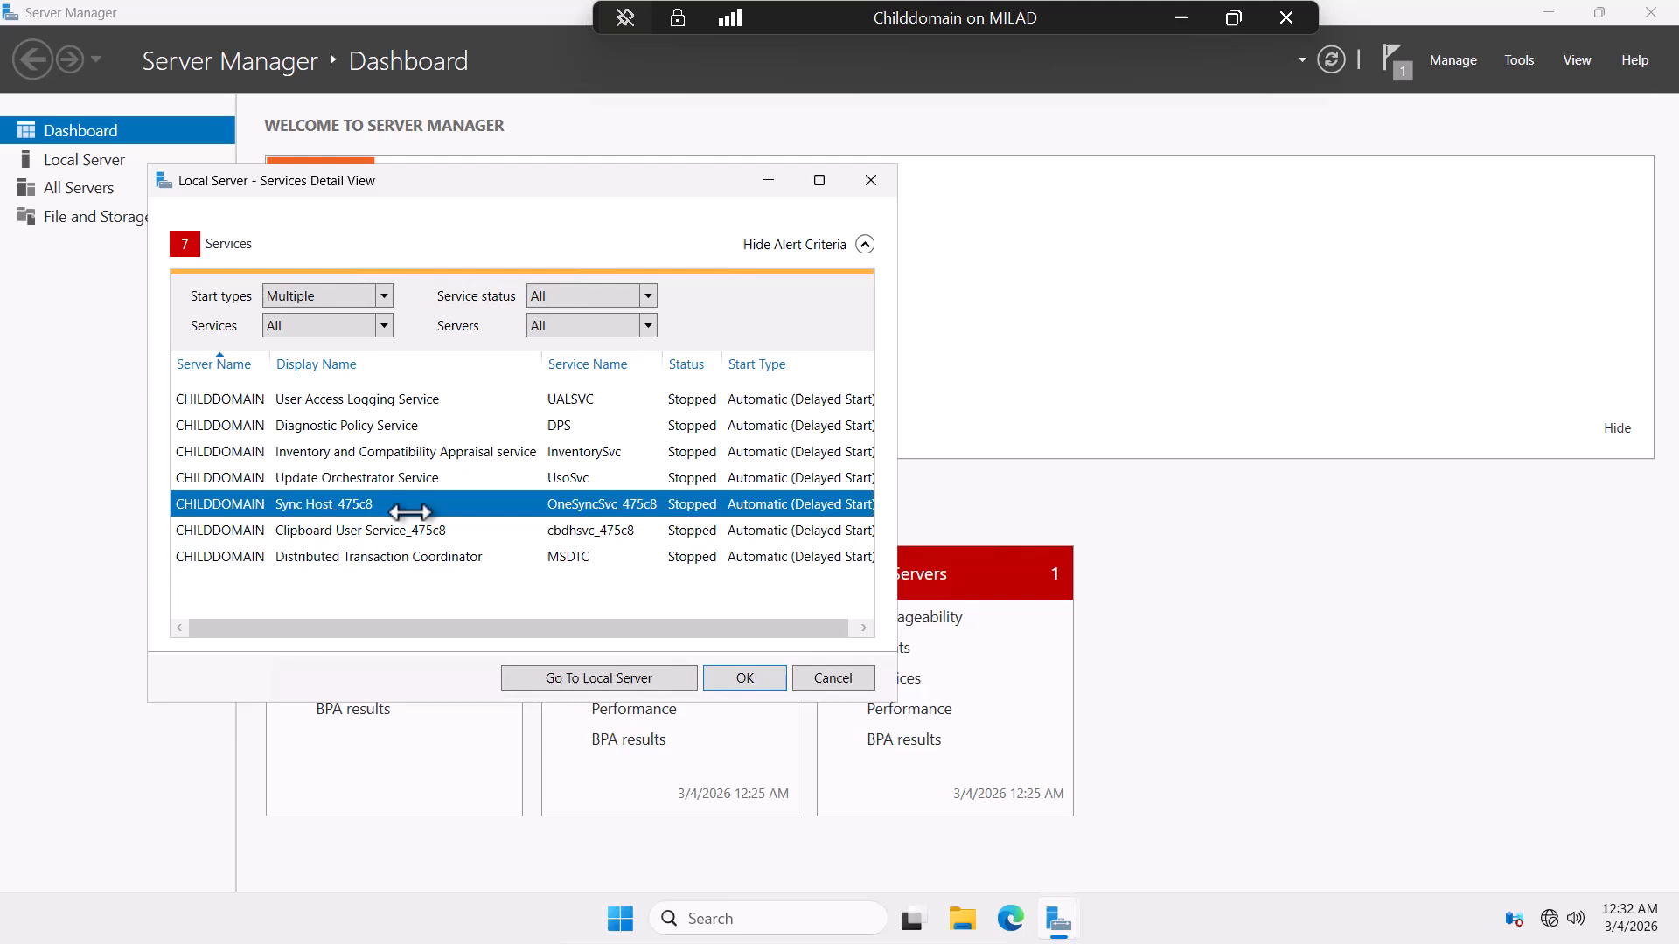
pyautogui.rightClick(341, 530)
pyautogui.click(430, 540)
pyautogui.rightClick(347, 557)
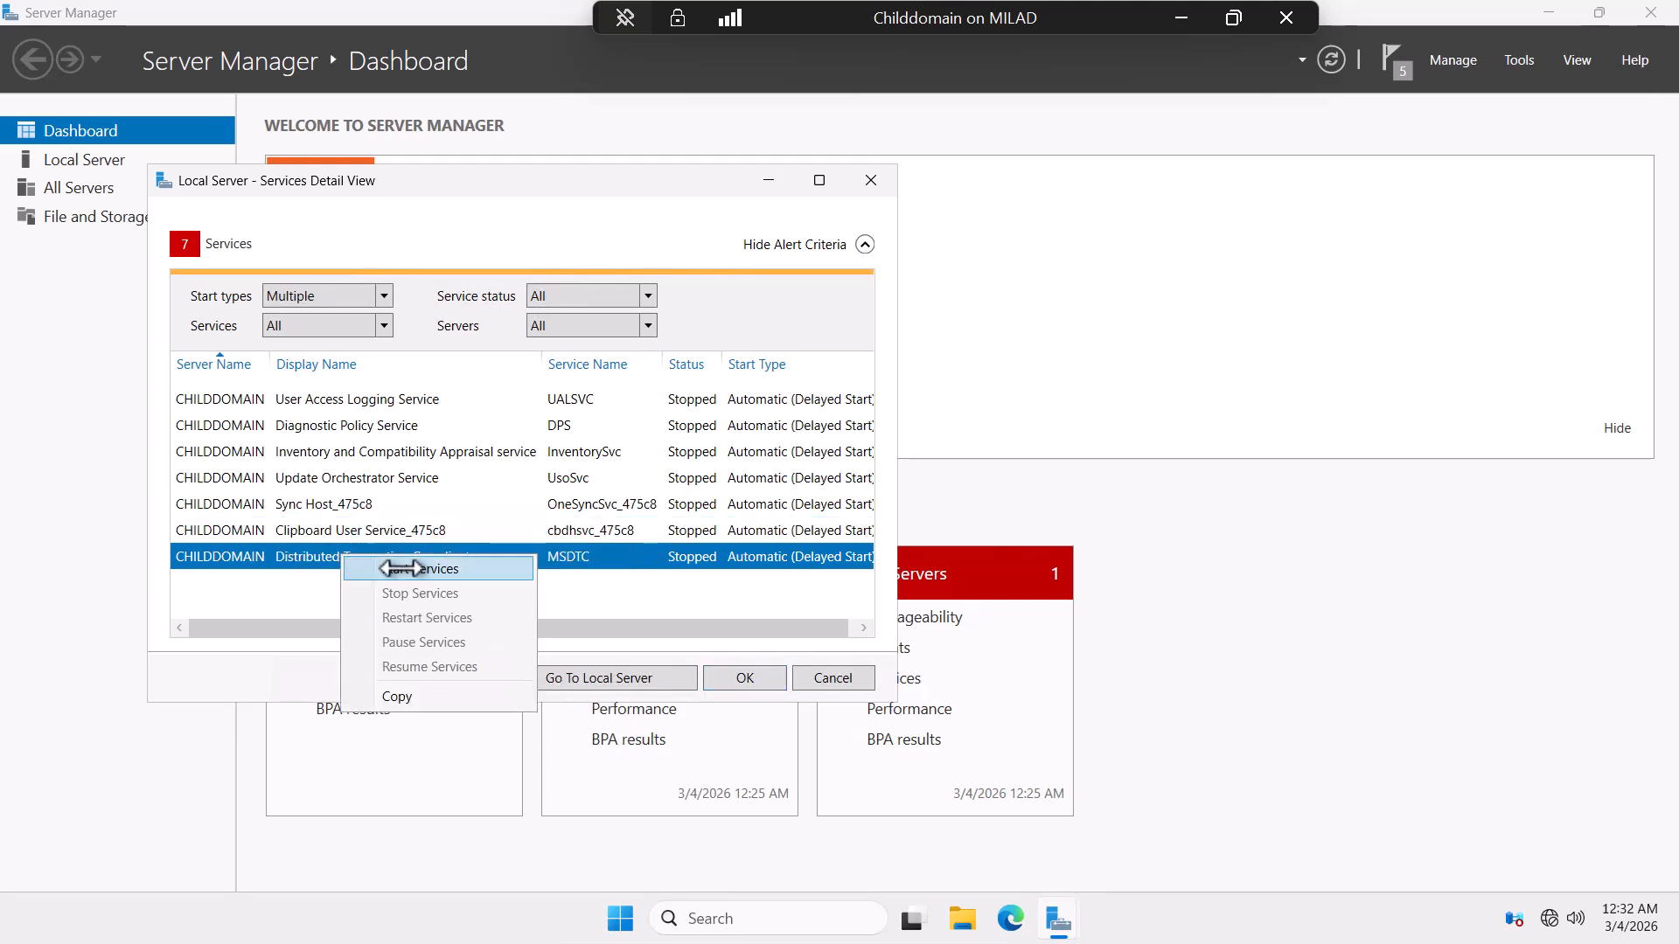
pyautogui.click(420, 569)
pyautogui.click(744, 678)
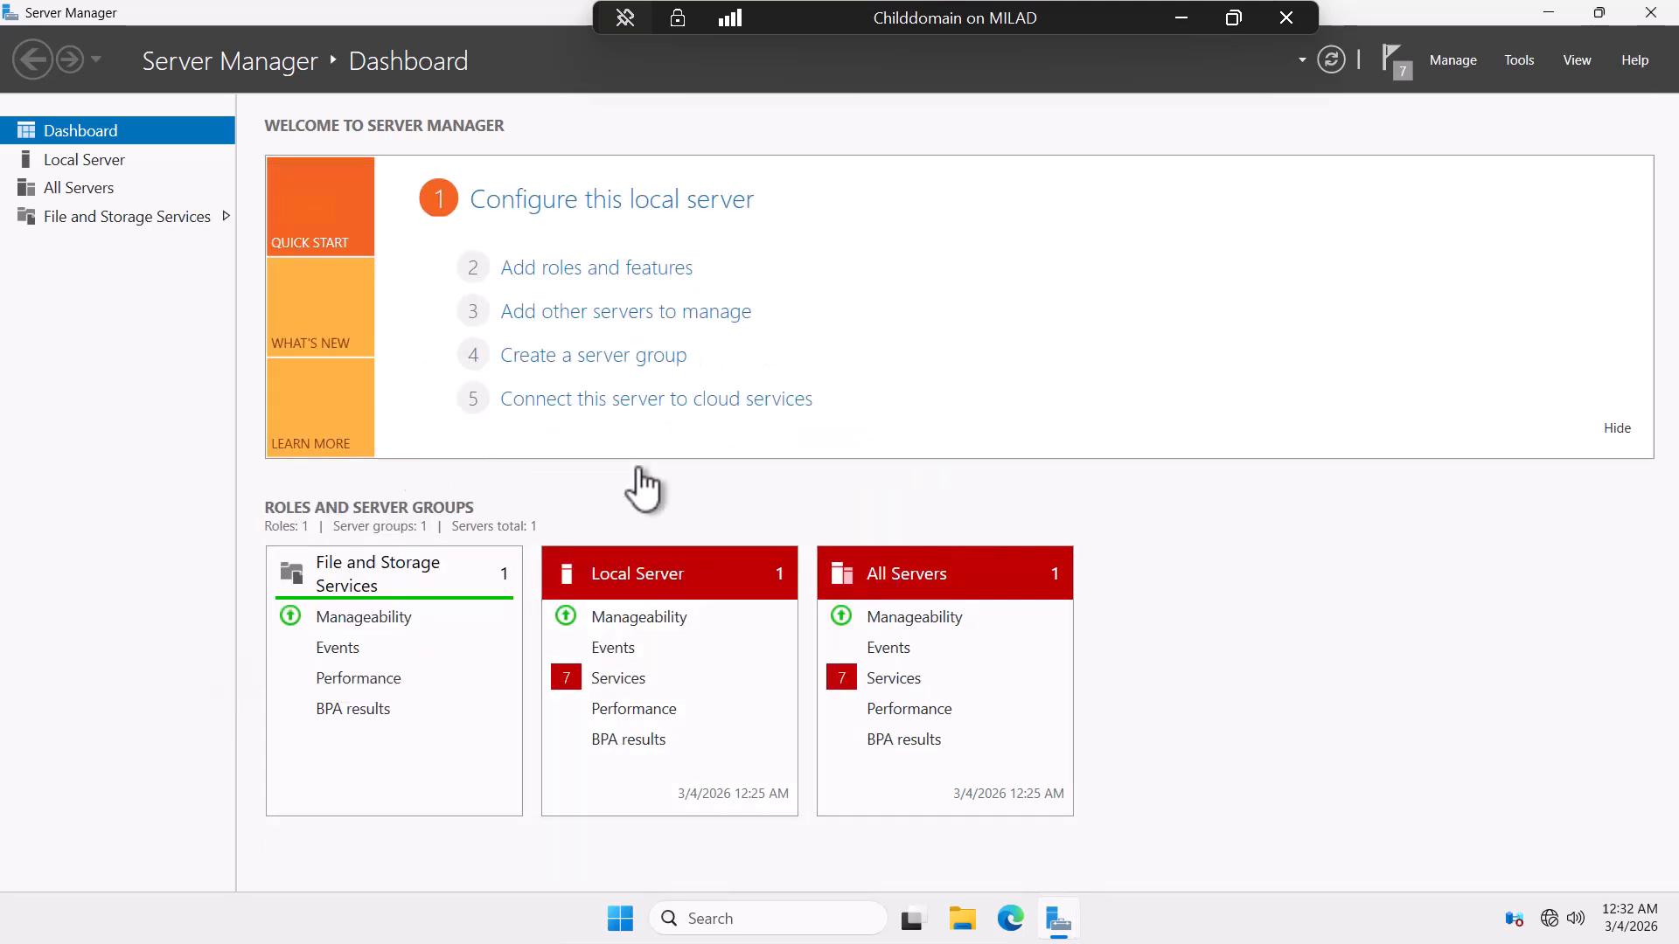
# View Childdomain's Local Server properties, then switch over to the WindowsServer2025 VM.
pyautogui.click(84, 161)
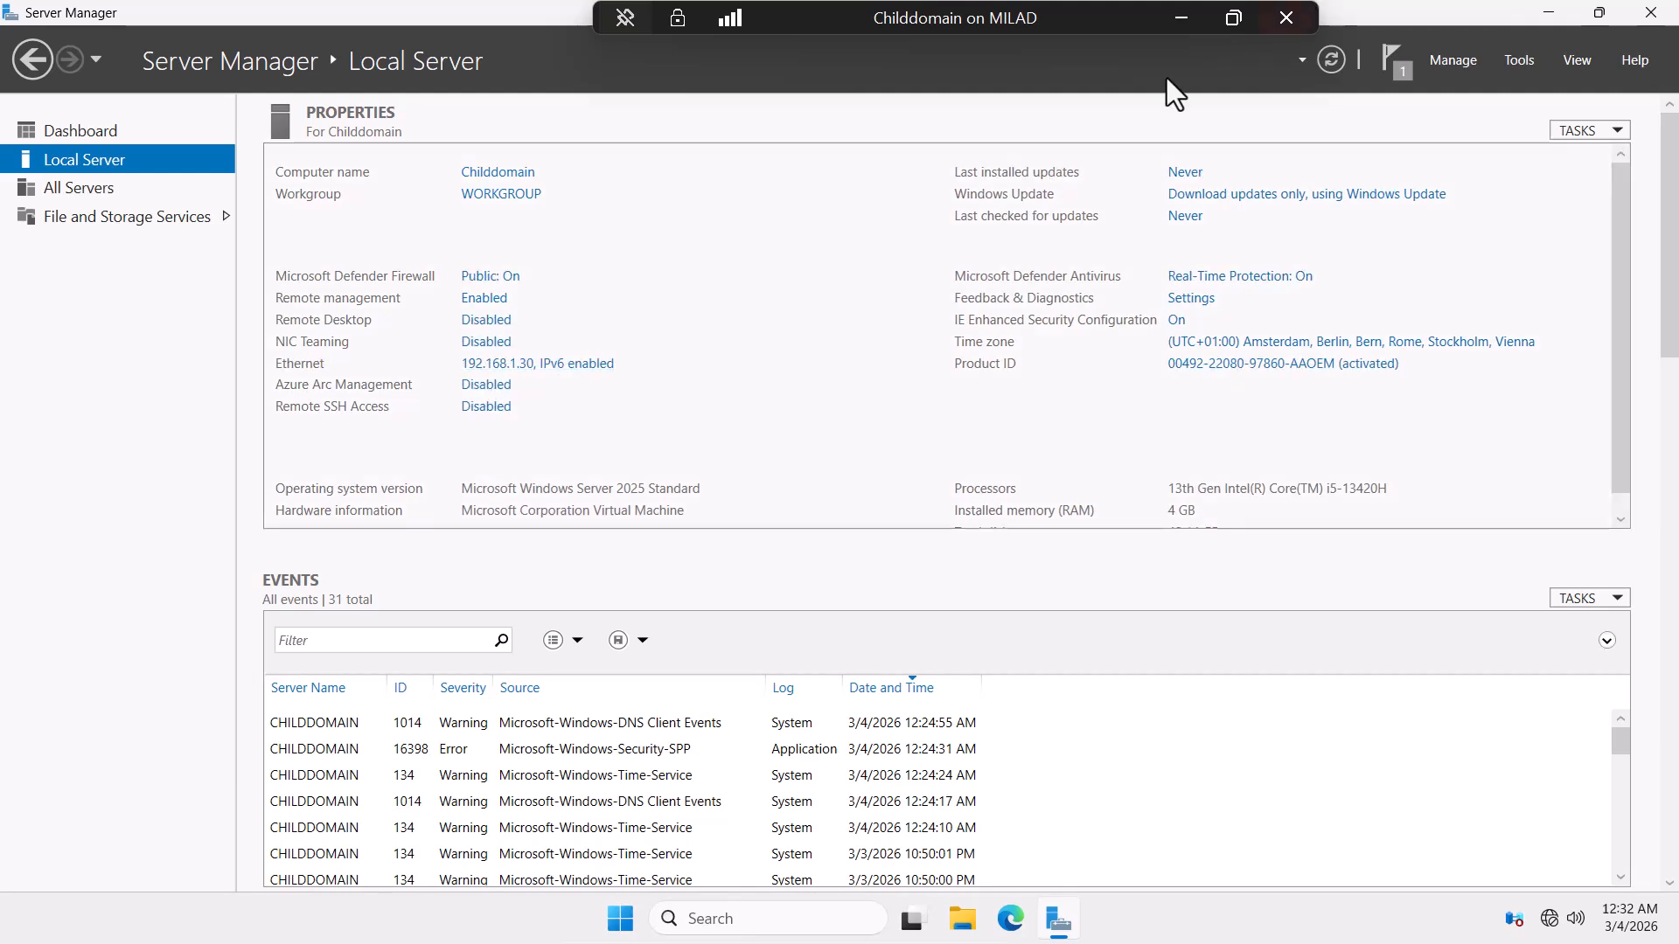
pyautogui.click(1174, 14)
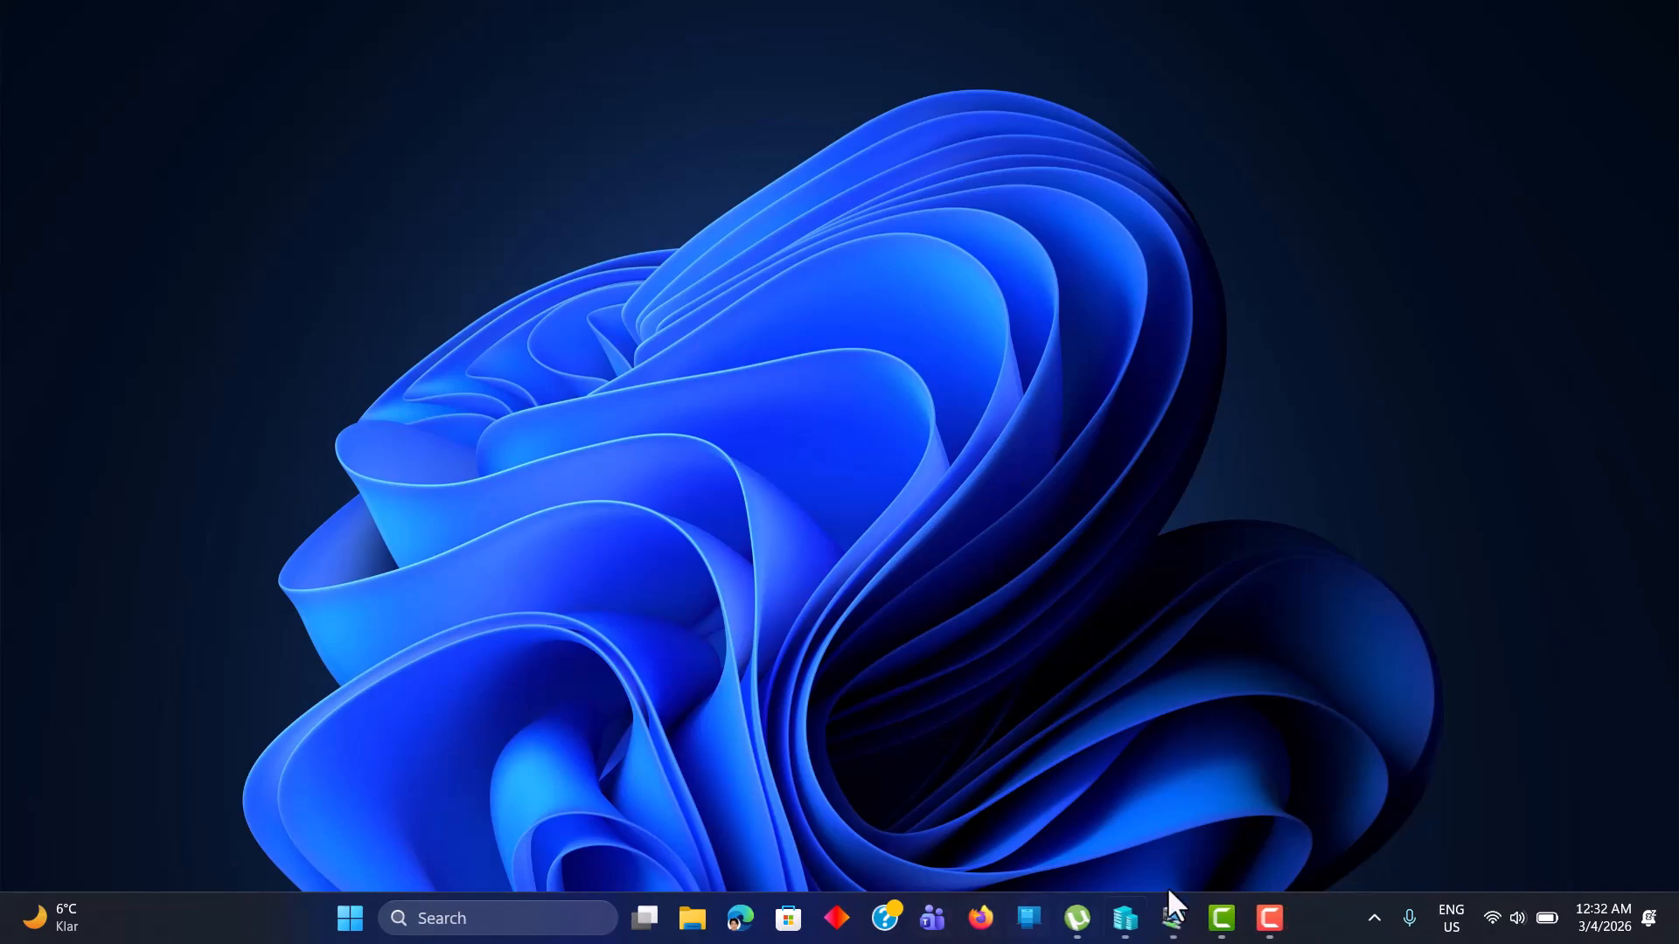
pyautogui.moveTo(1178, 913)
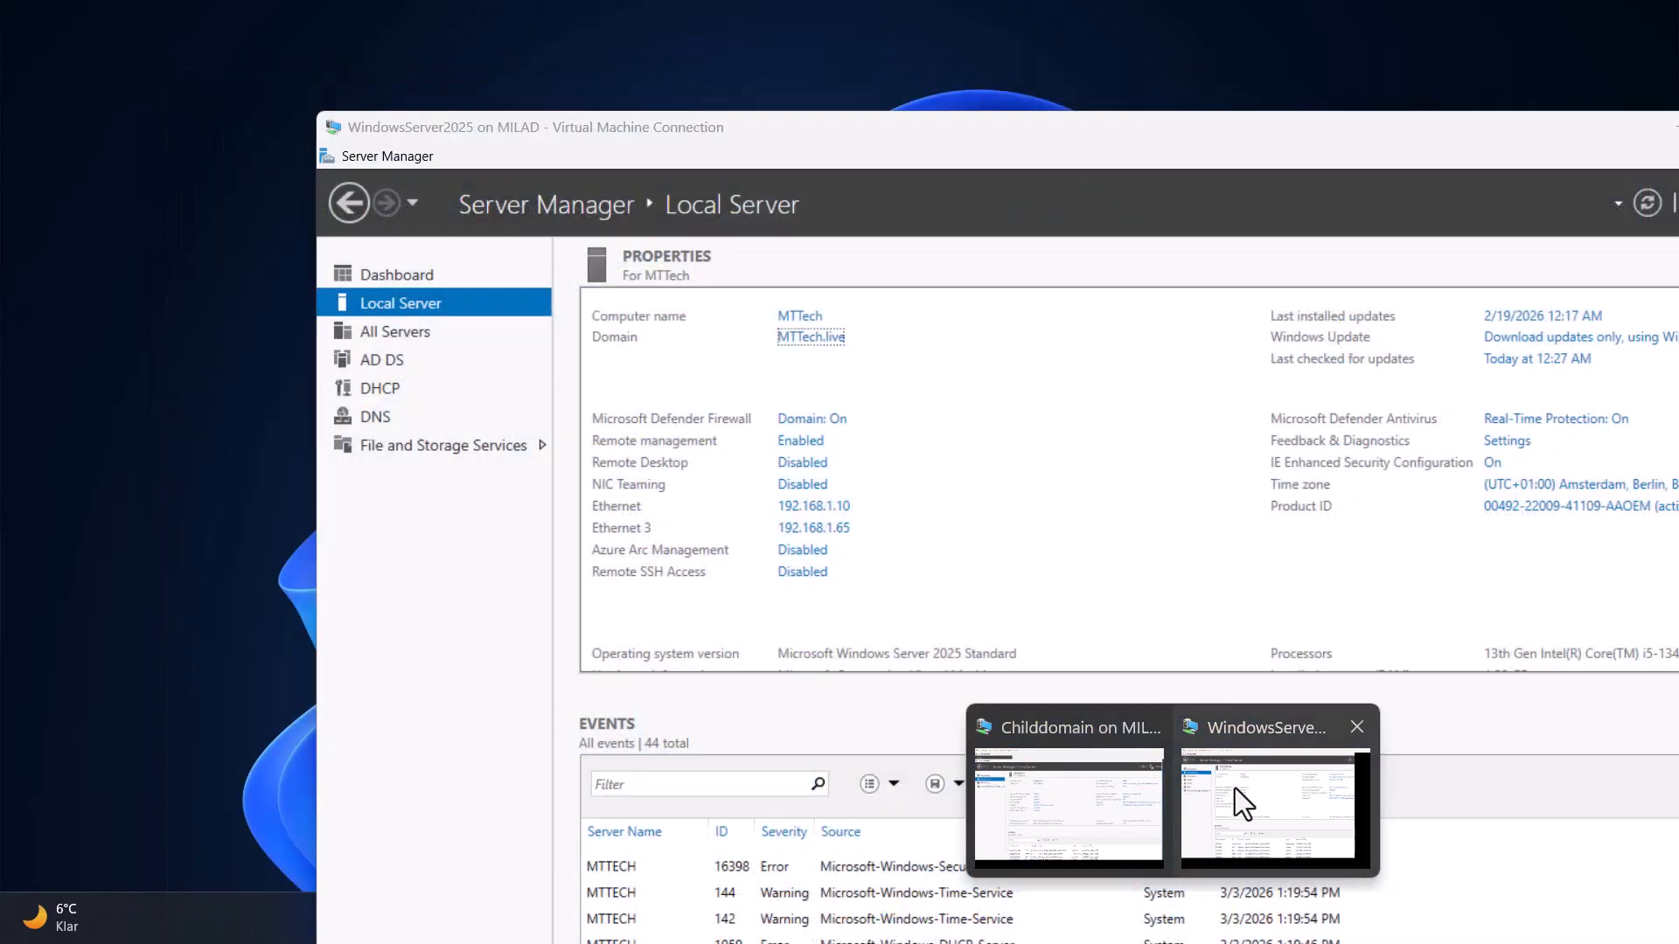
pyautogui.click(1224, 787)
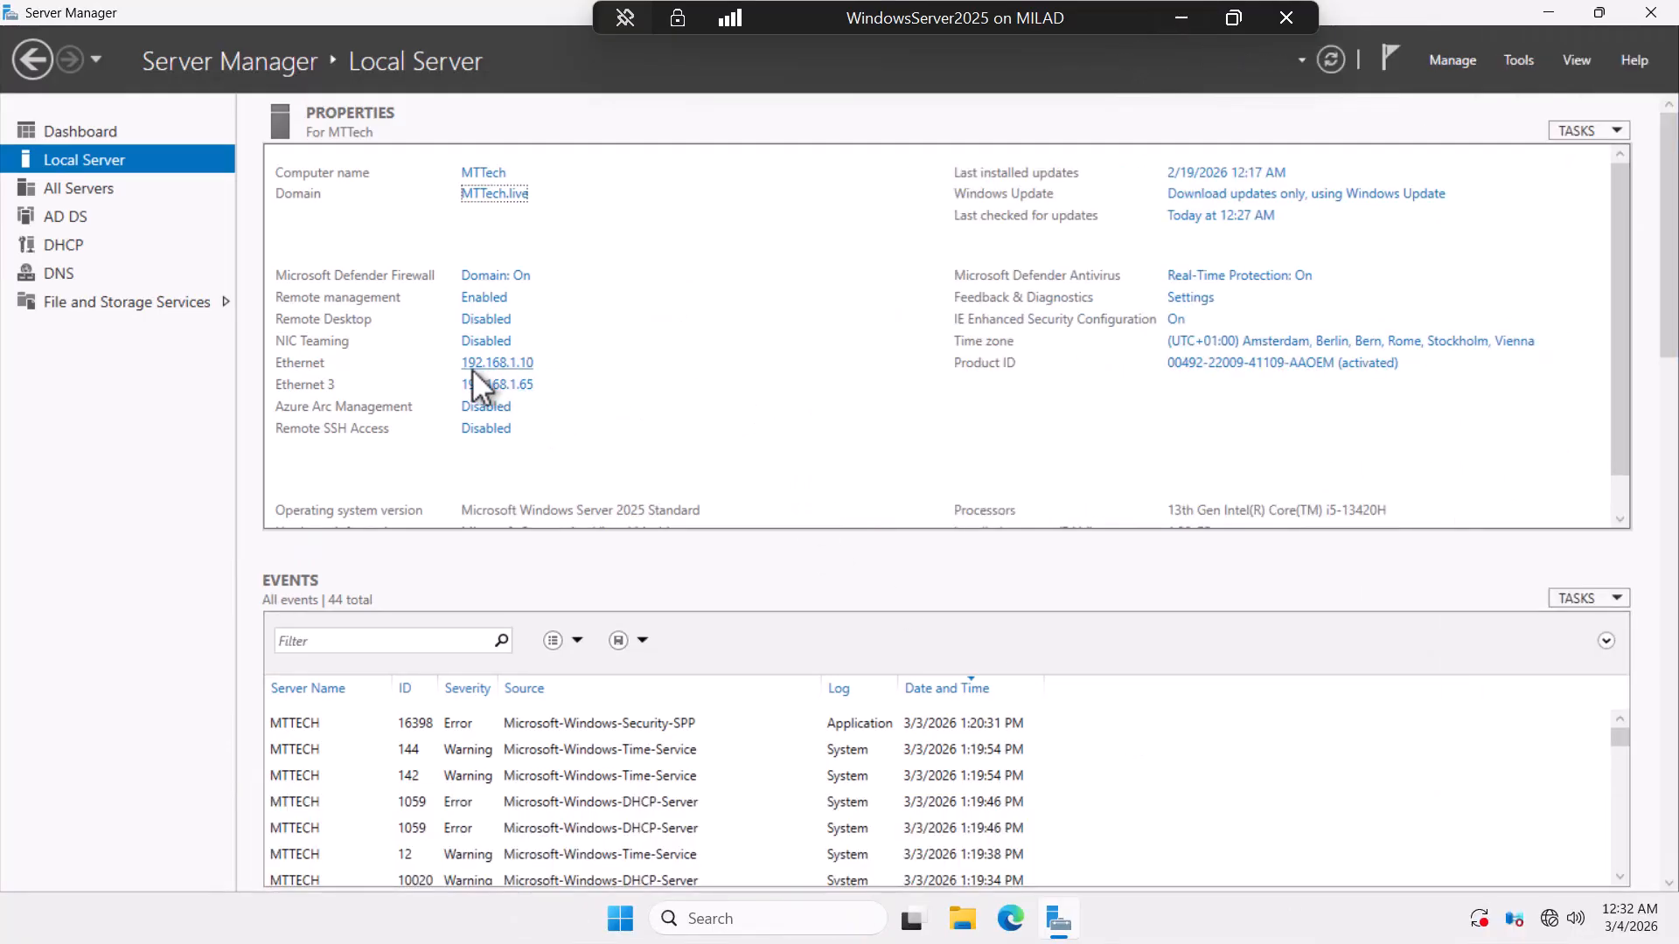
# Minimize the WindowsServer2025 VM and bring the Childdomain VM back to full screen.
pyautogui.click(1176, 18)
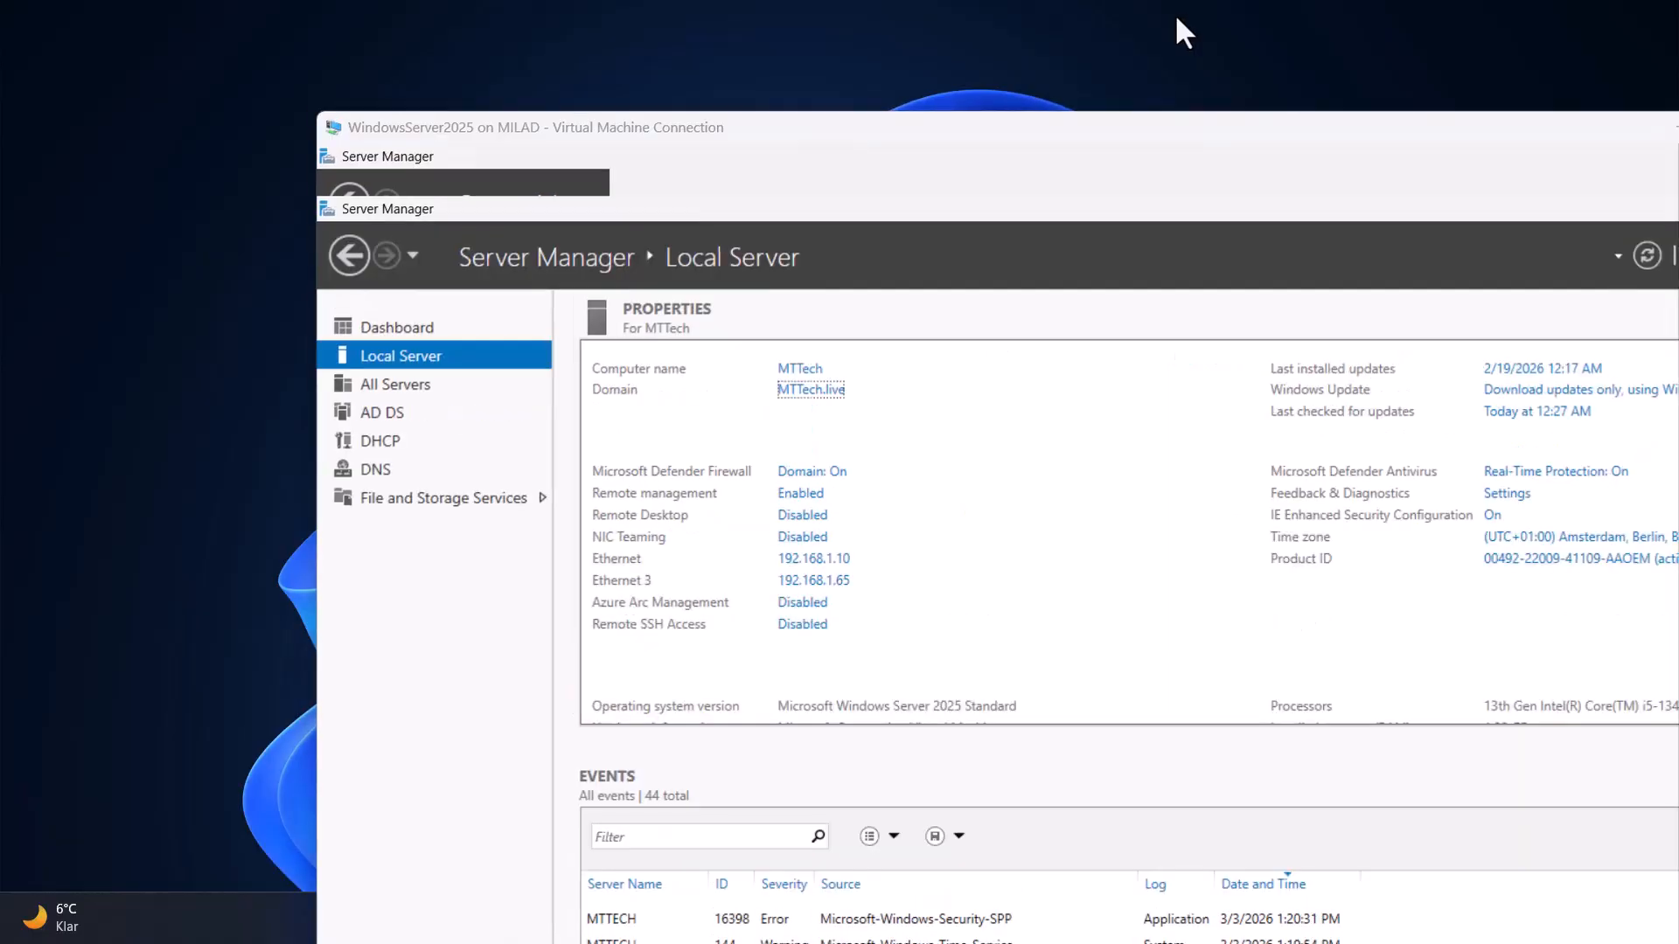
pyautogui.moveTo(1177, 932)
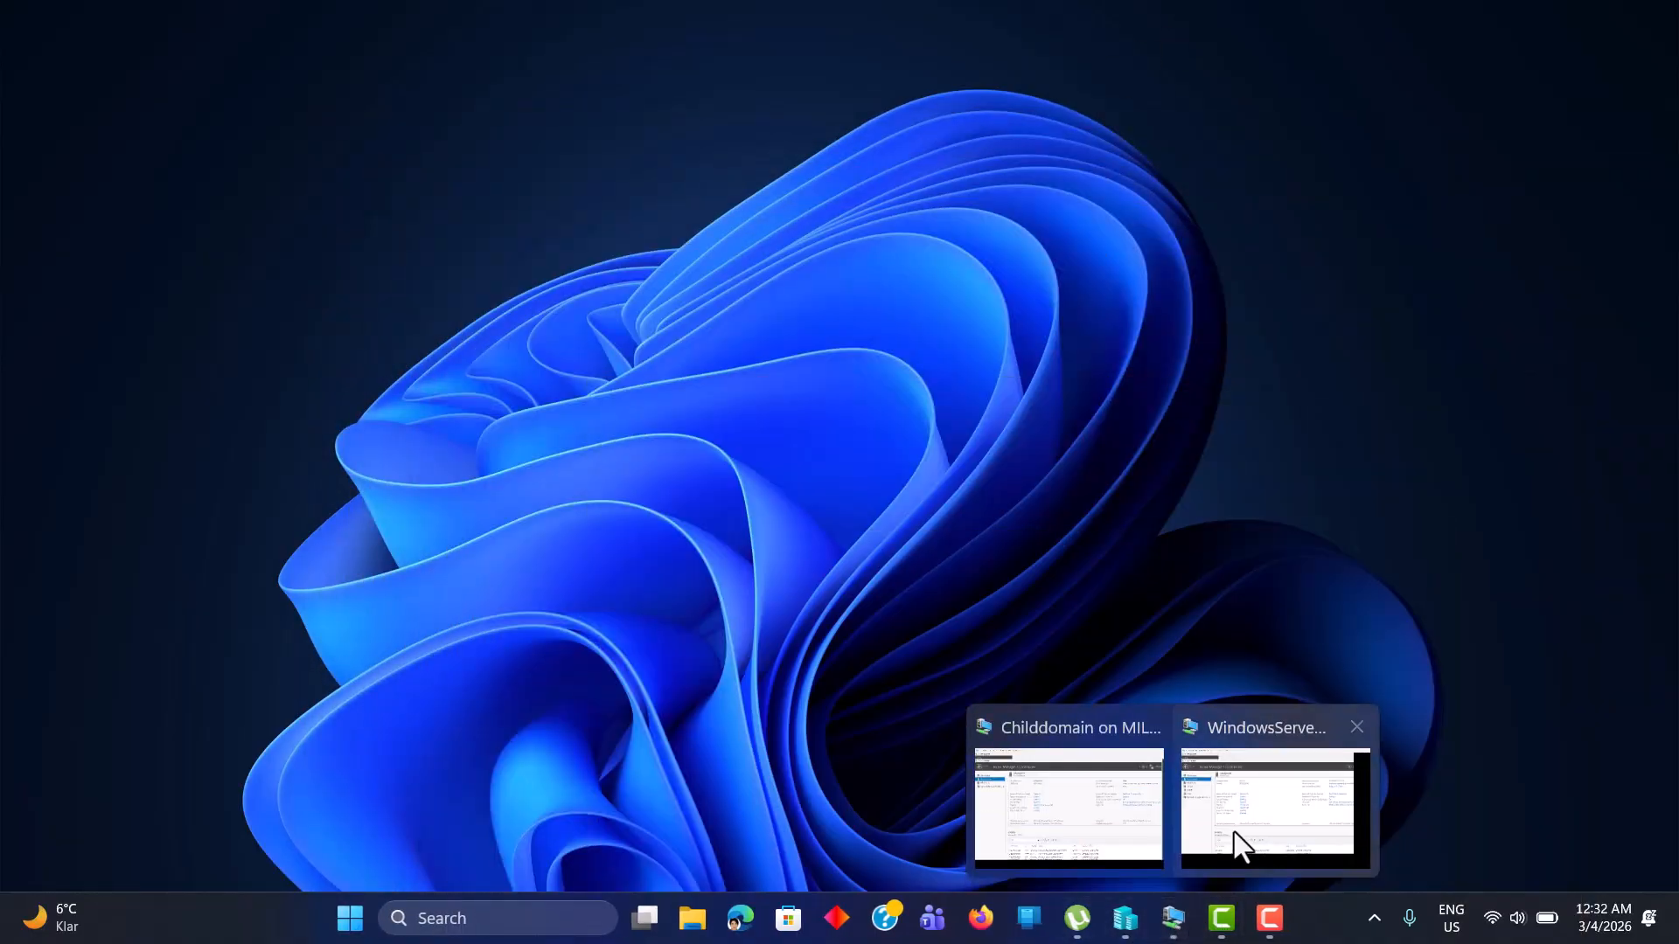
pyautogui.moveTo(1245, 806)
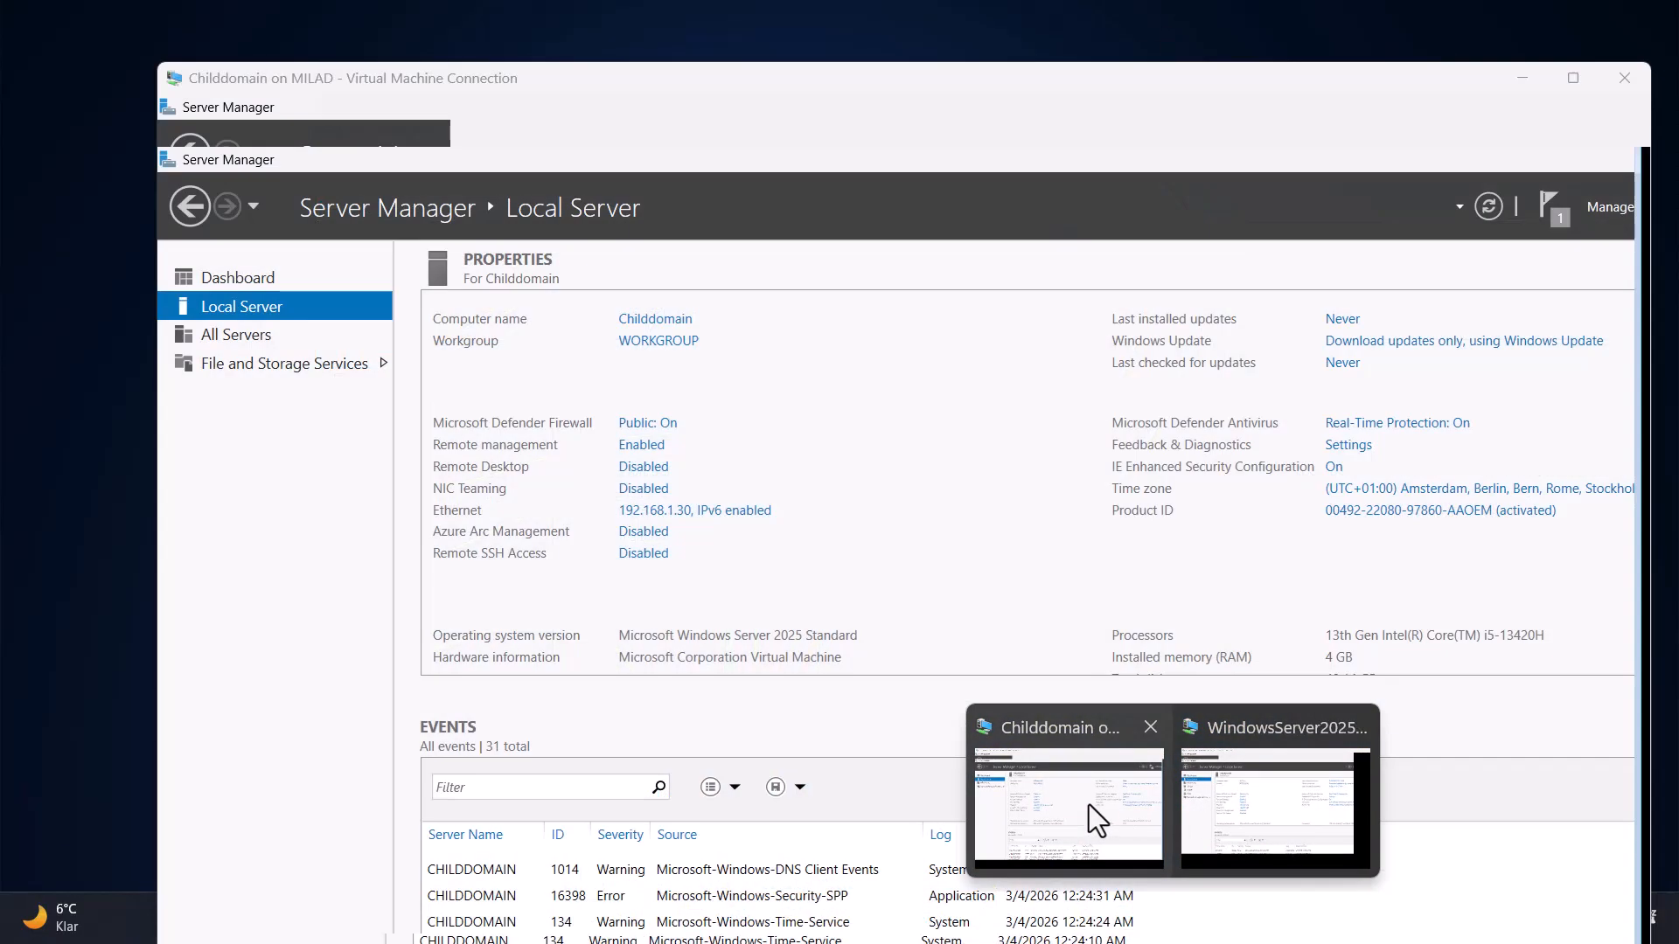
pyautogui.click(1089, 805)
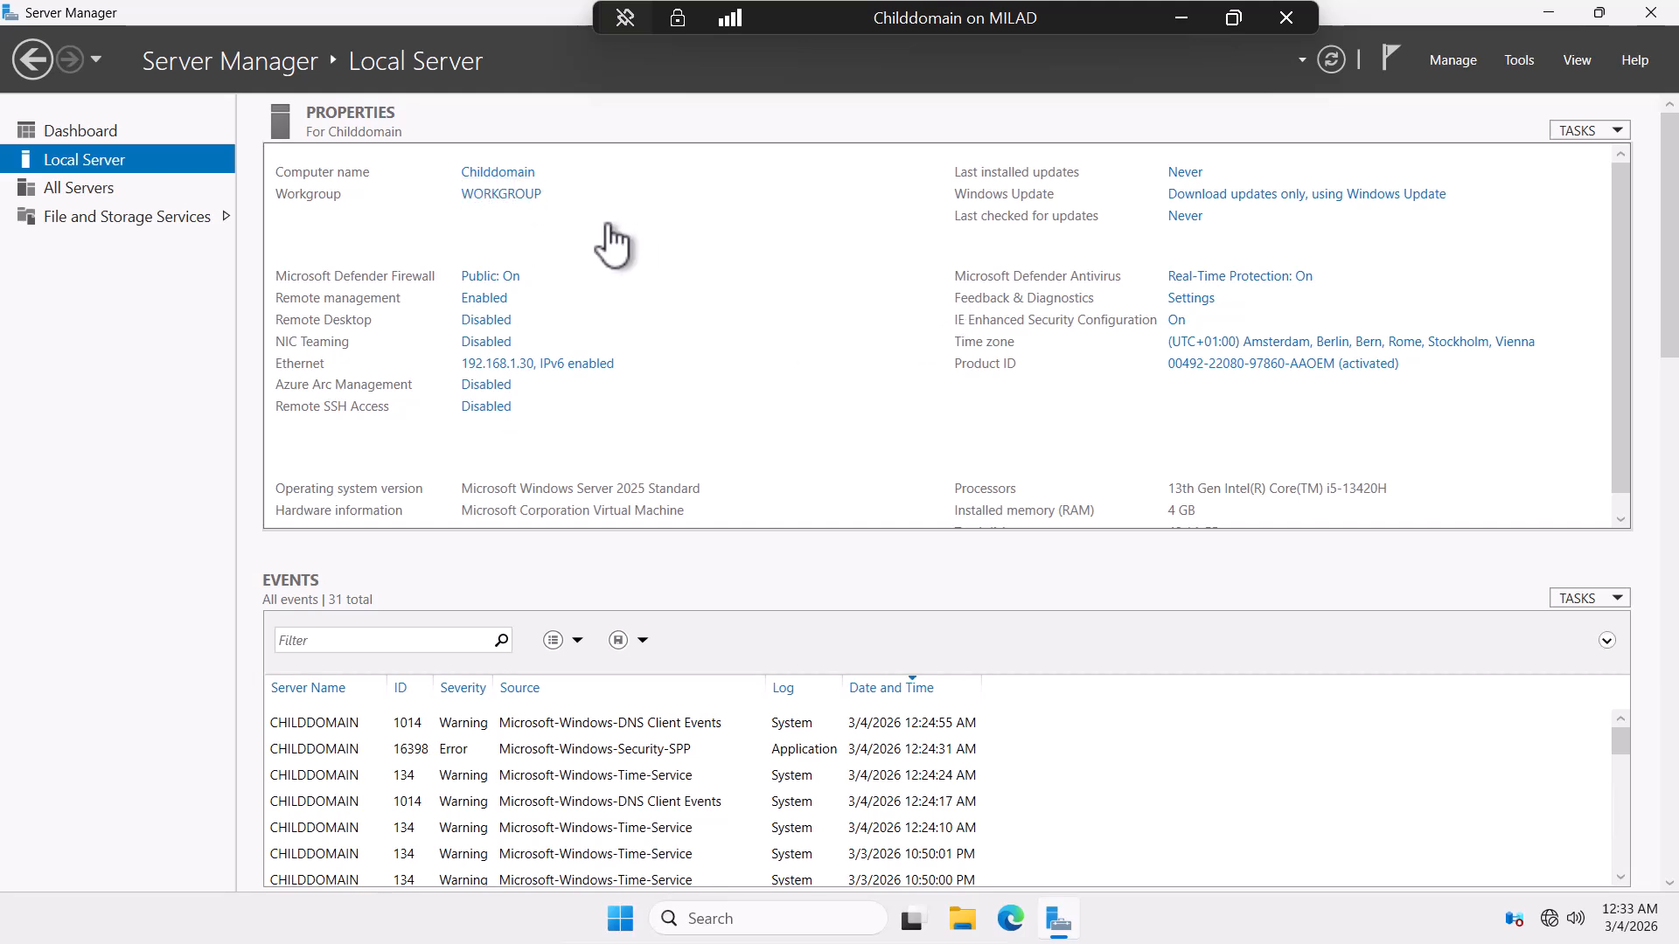
pyautogui.click(506, 201)
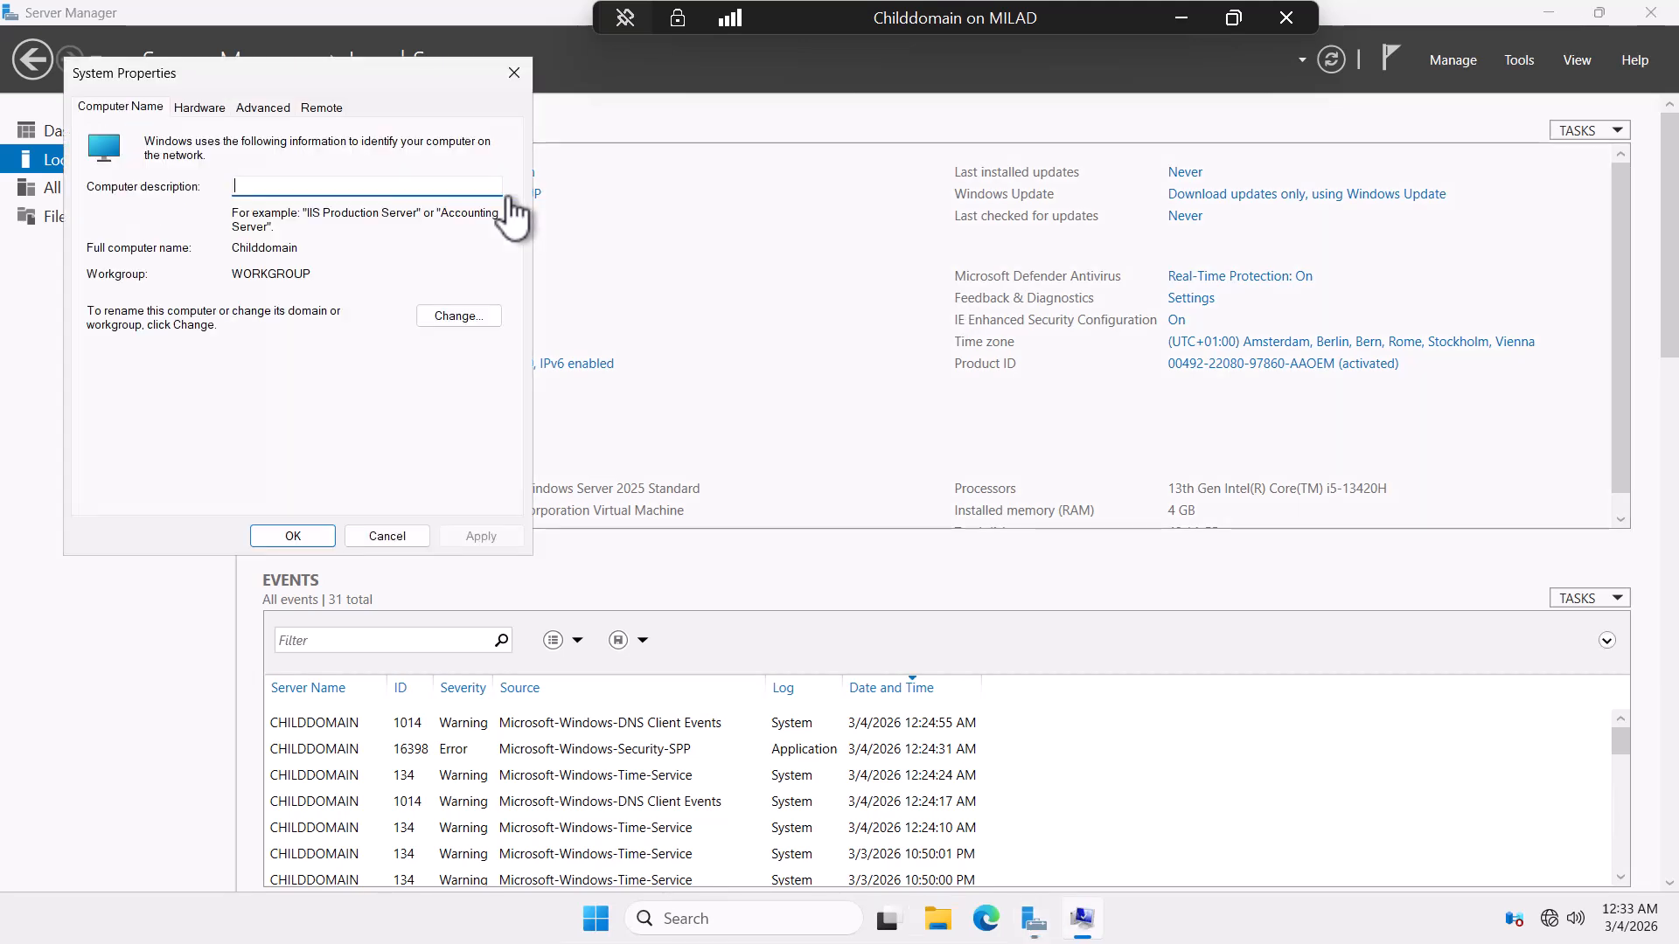
pyautogui.click(458, 315)
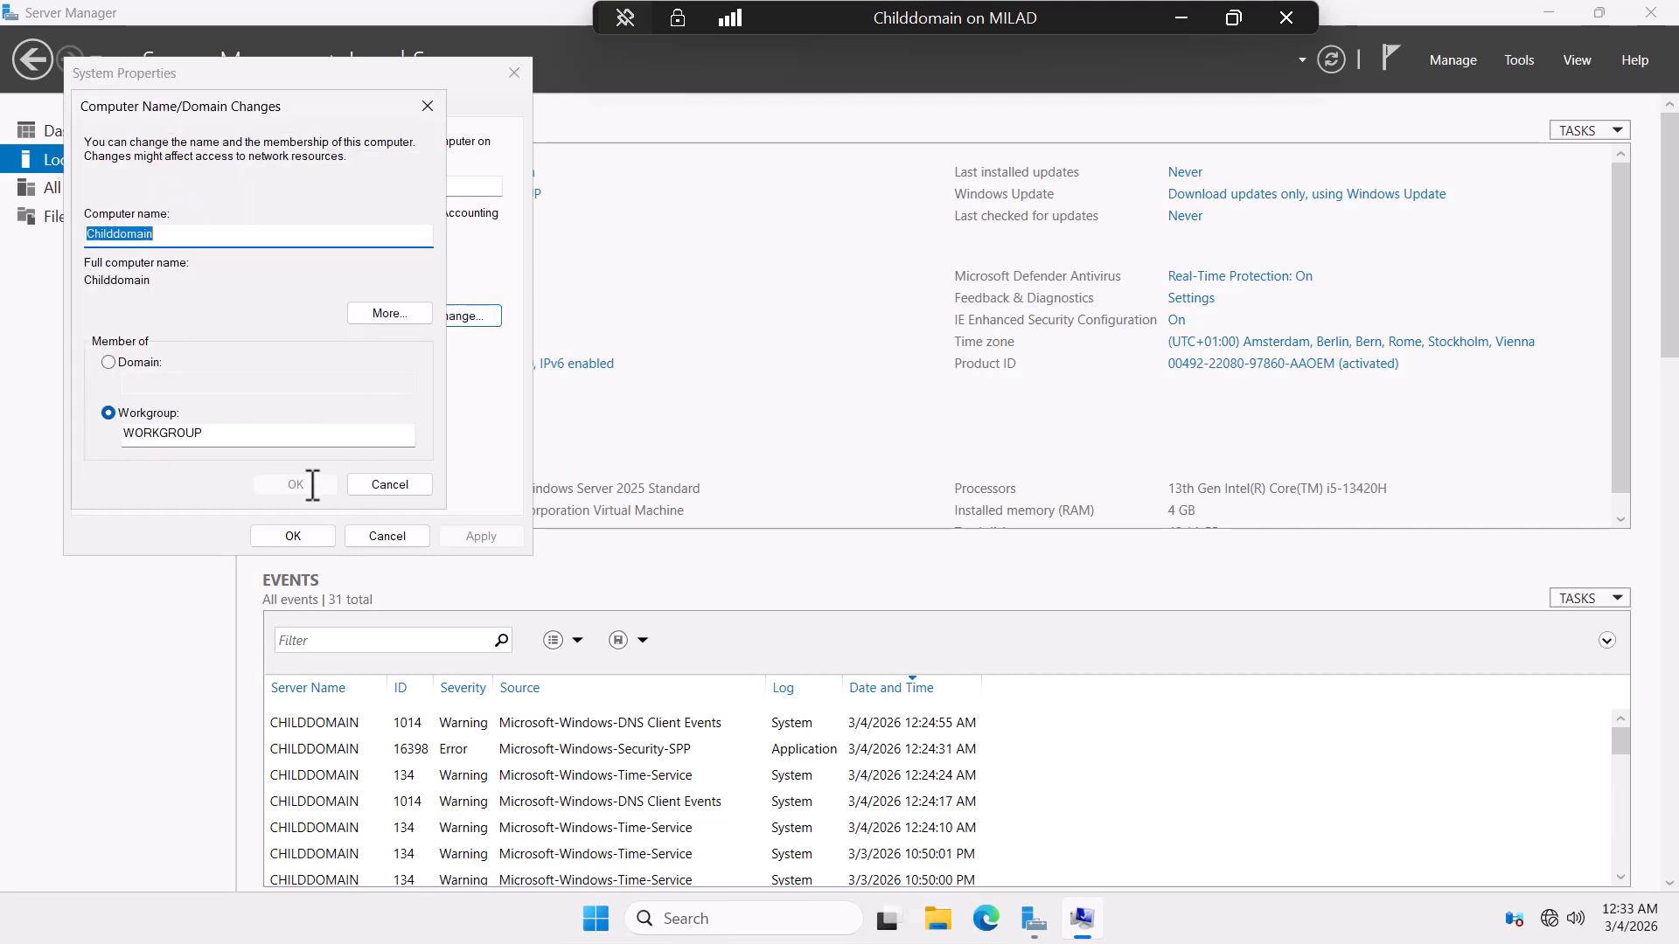
pyautogui.click(390, 485)
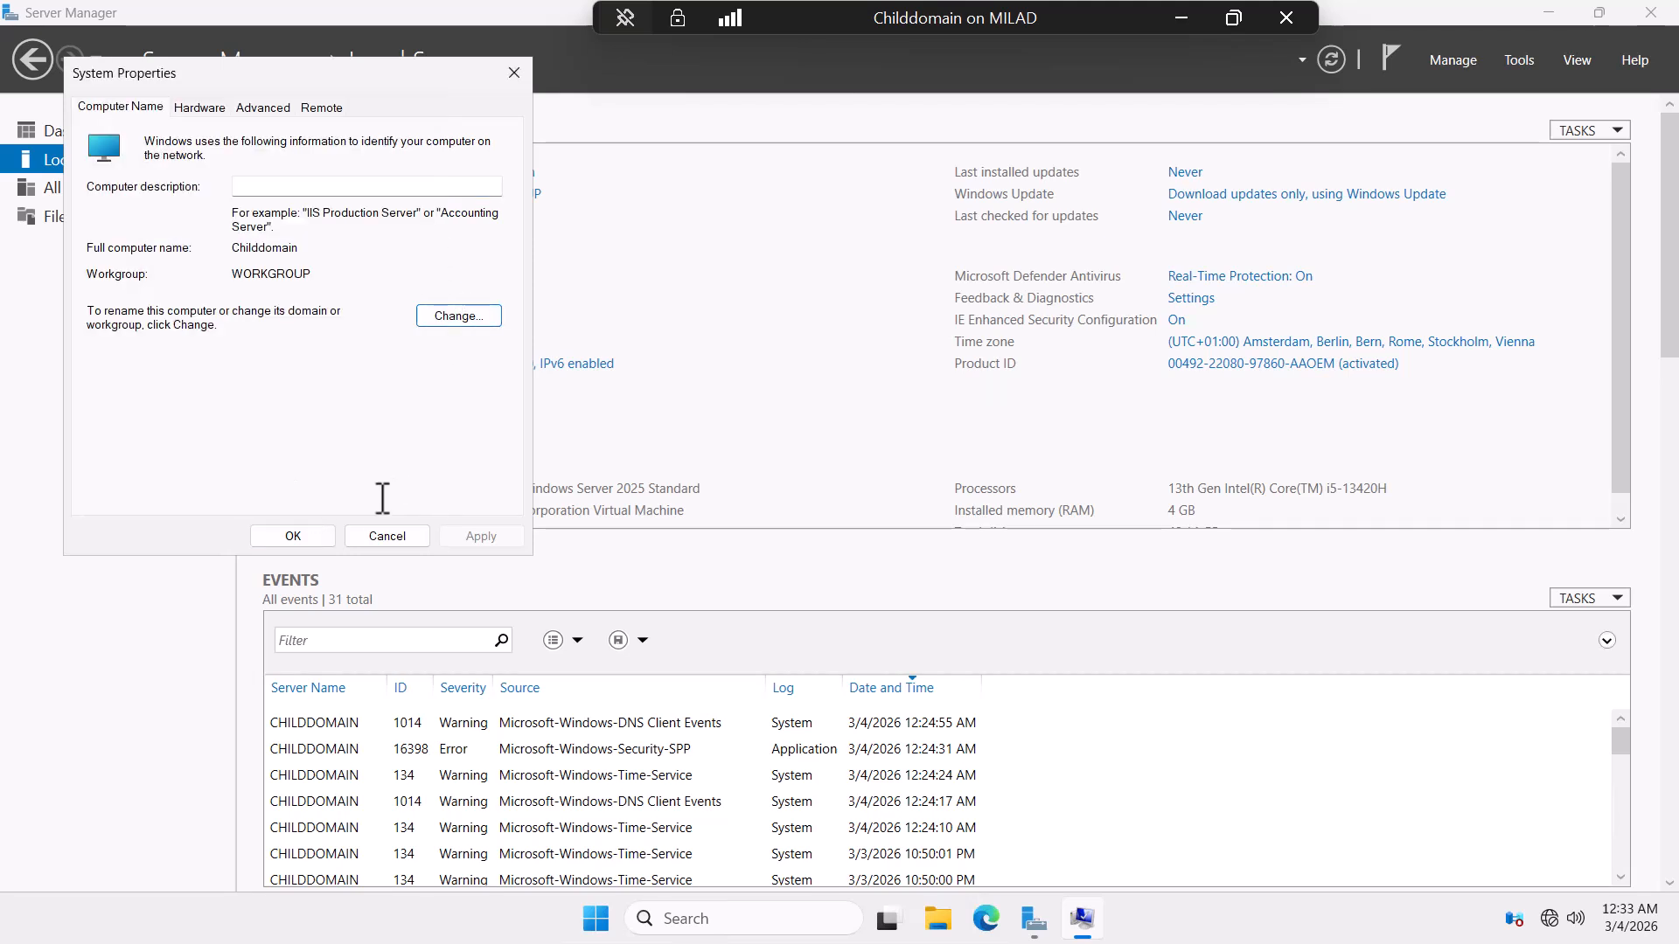
pyautogui.click(313, 536)
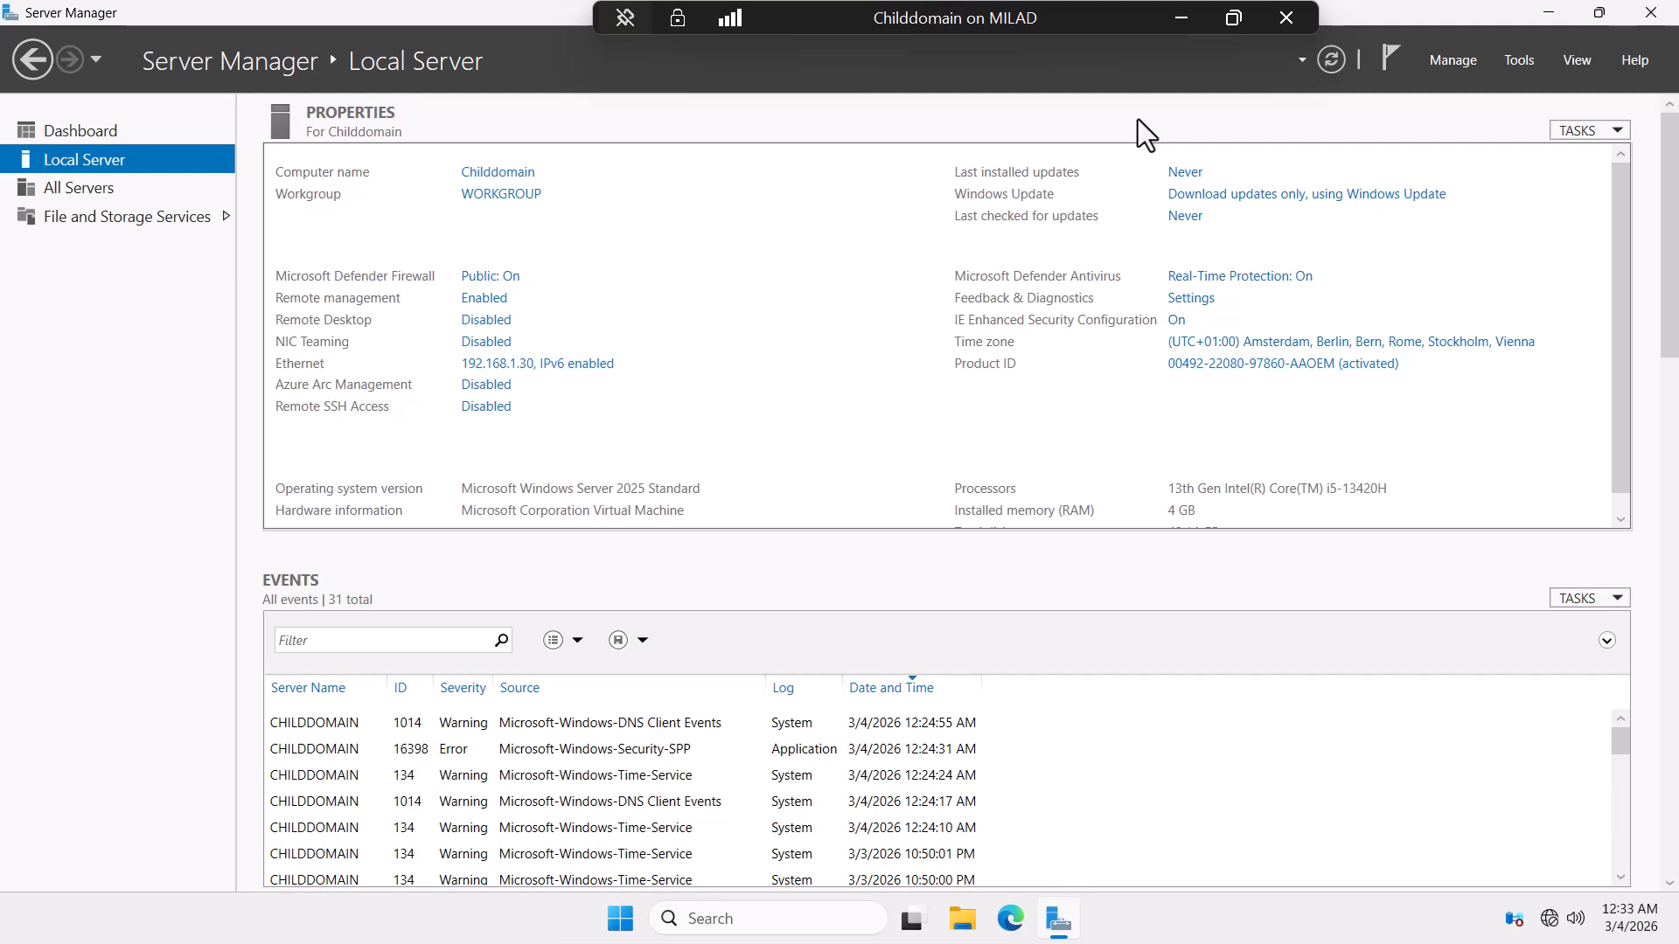
# Install Active Directory Domain Services with its required features on Childdomain, allowing automatic restart.
pyautogui.click(1457, 63)
pyautogui.click(1477, 86)
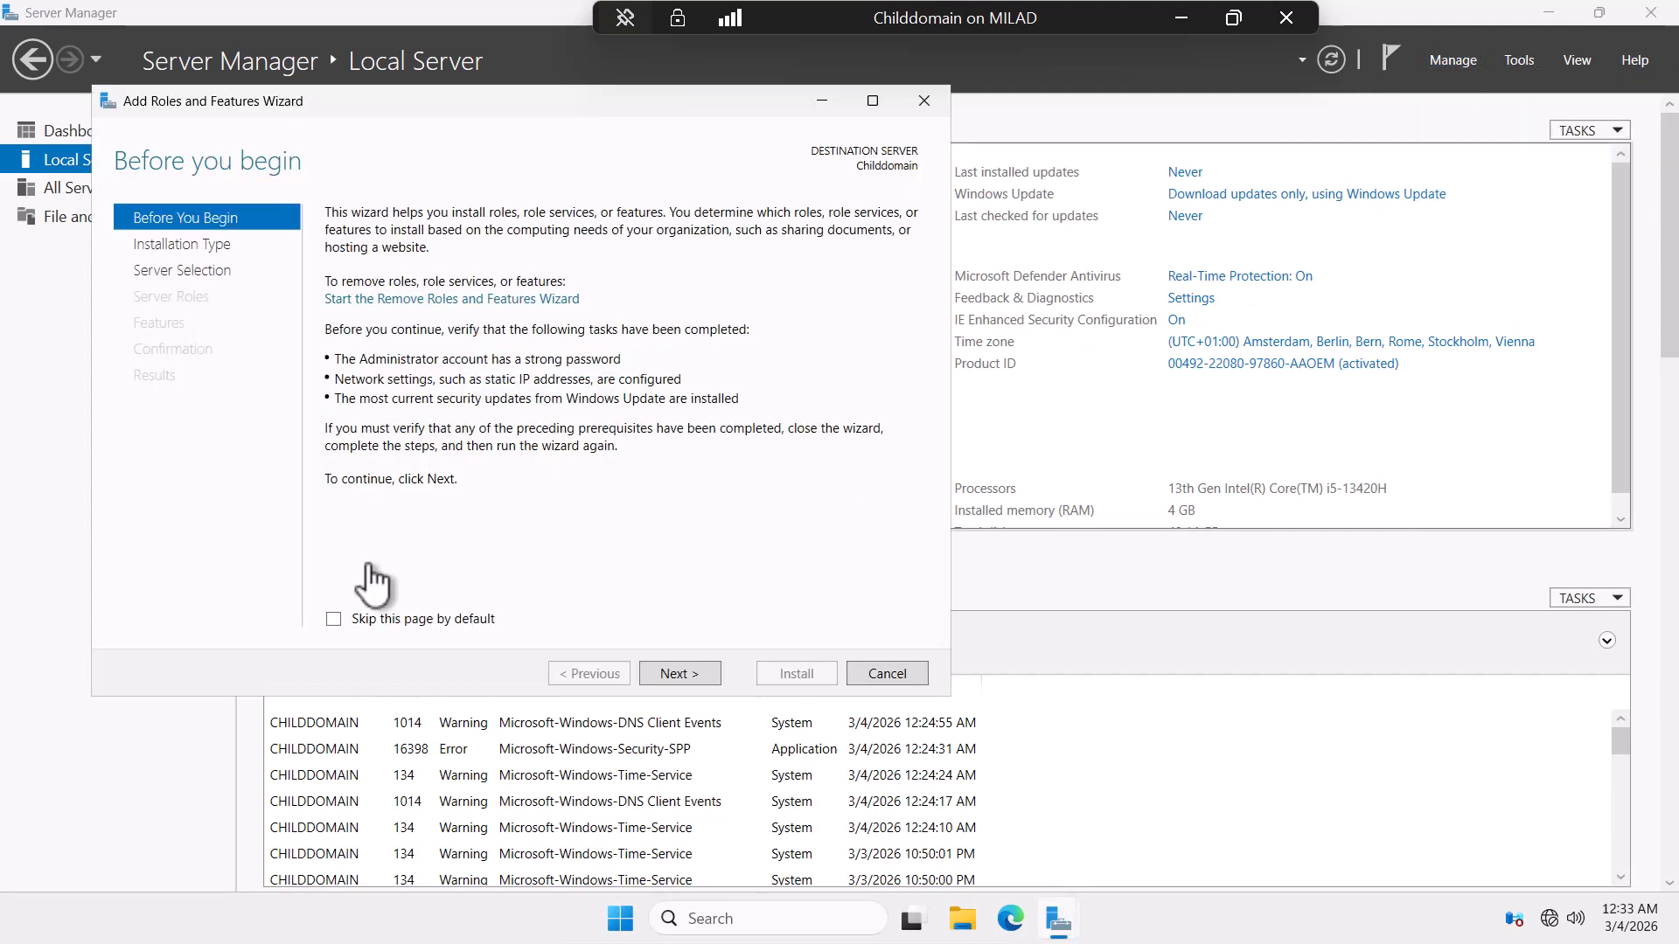
pyautogui.click(682, 673)
pyautogui.click(688, 672)
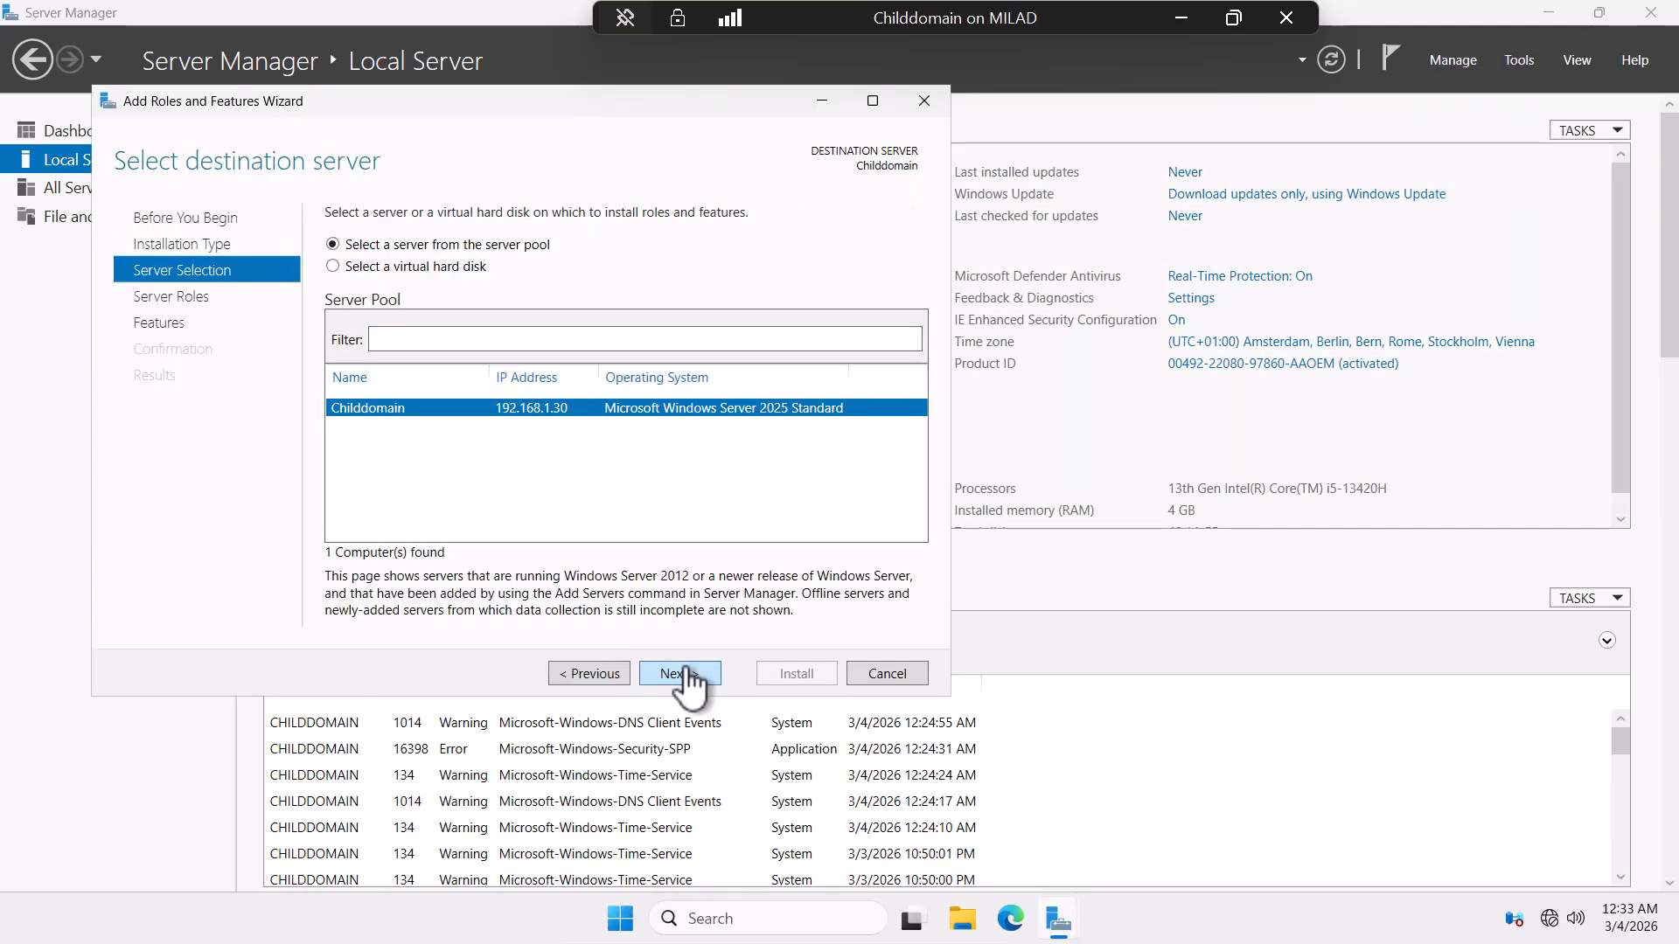
pyautogui.click(688, 672)
pyautogui.click(356, 298)
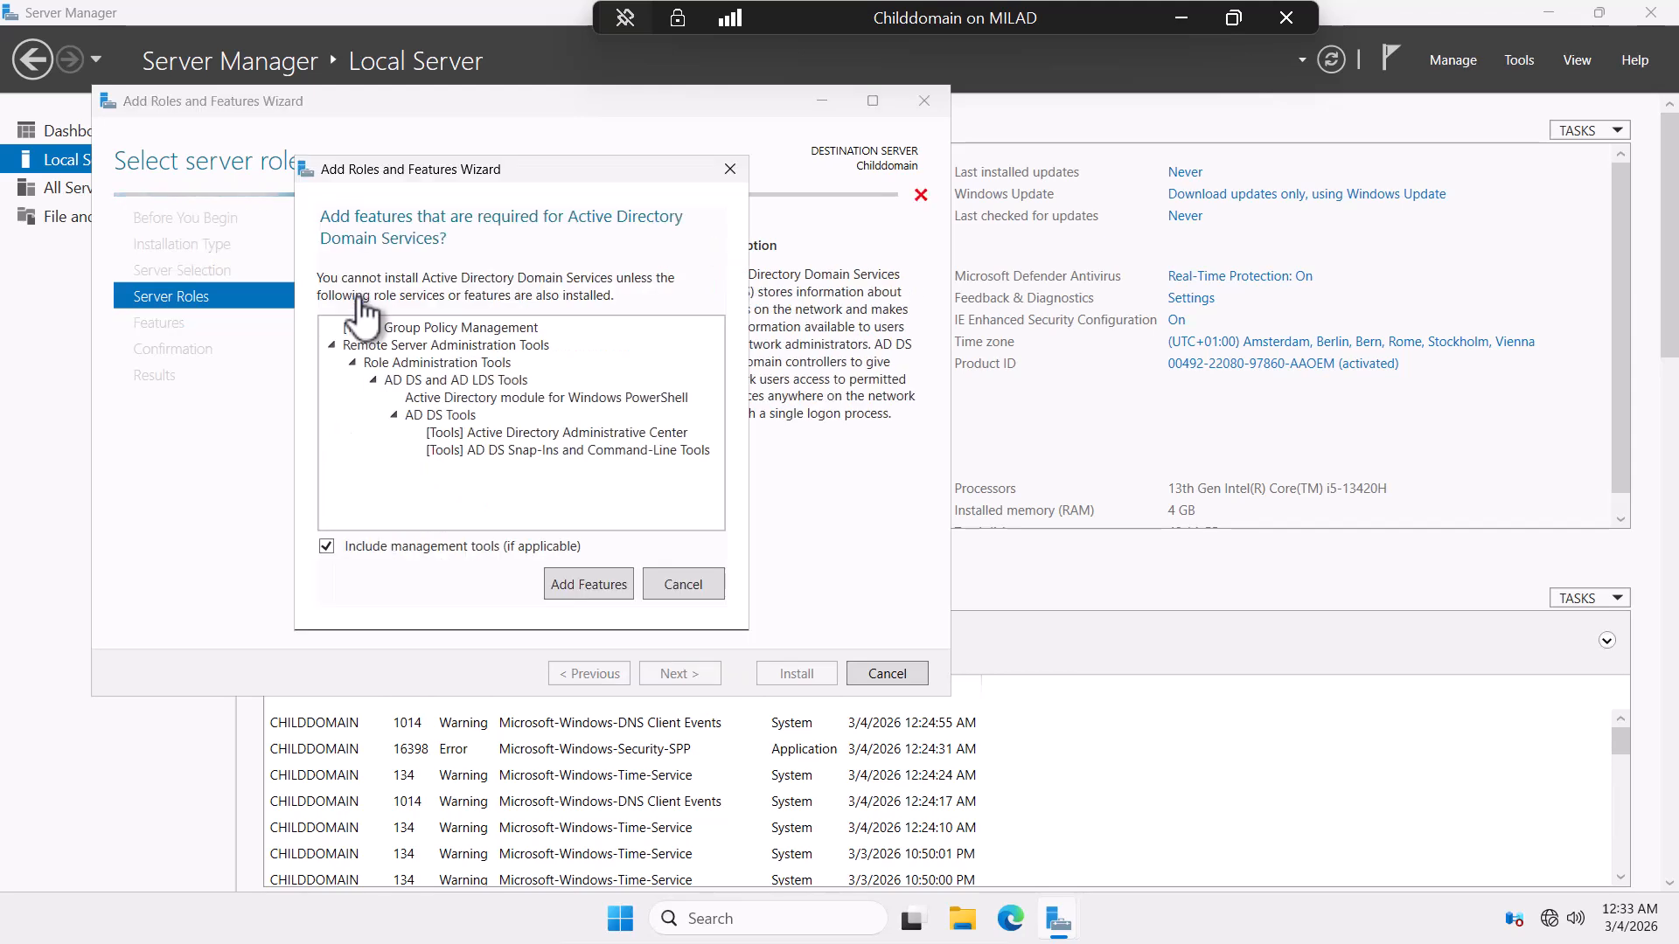
pyautogui.click(578, 587)
pyautogui.click(681, 673)
pyautogui.click(680, 673)
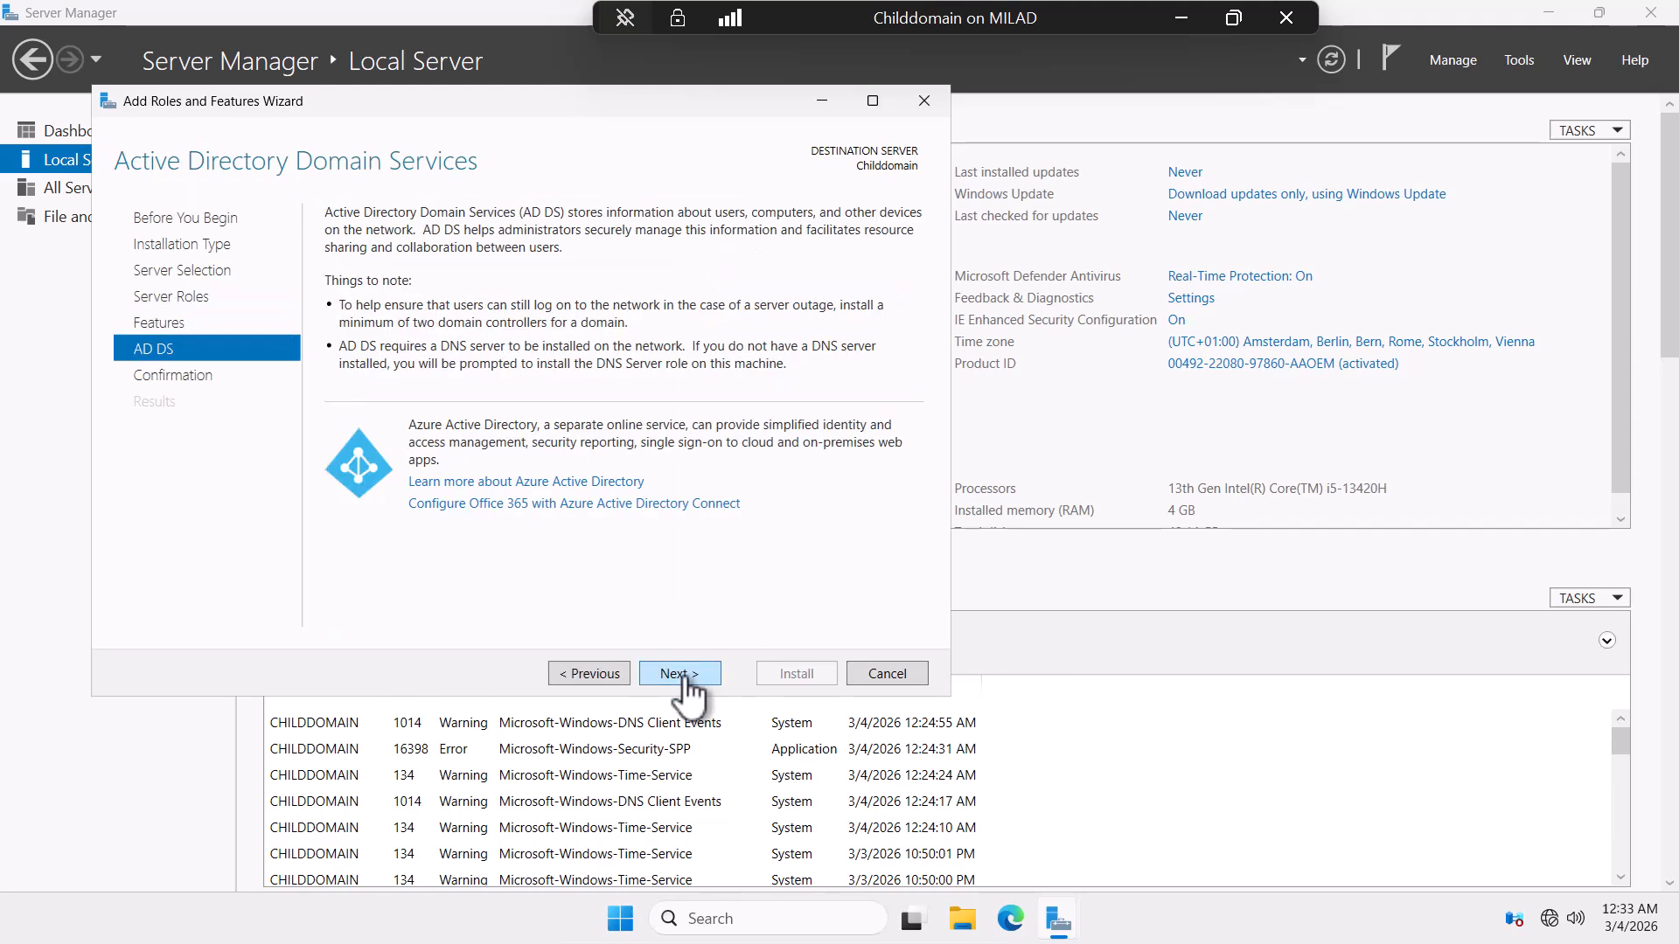
pyautogui.click(680, 673)
pyautogui.click(333, 244)
pyautogui.click(1004, 530)
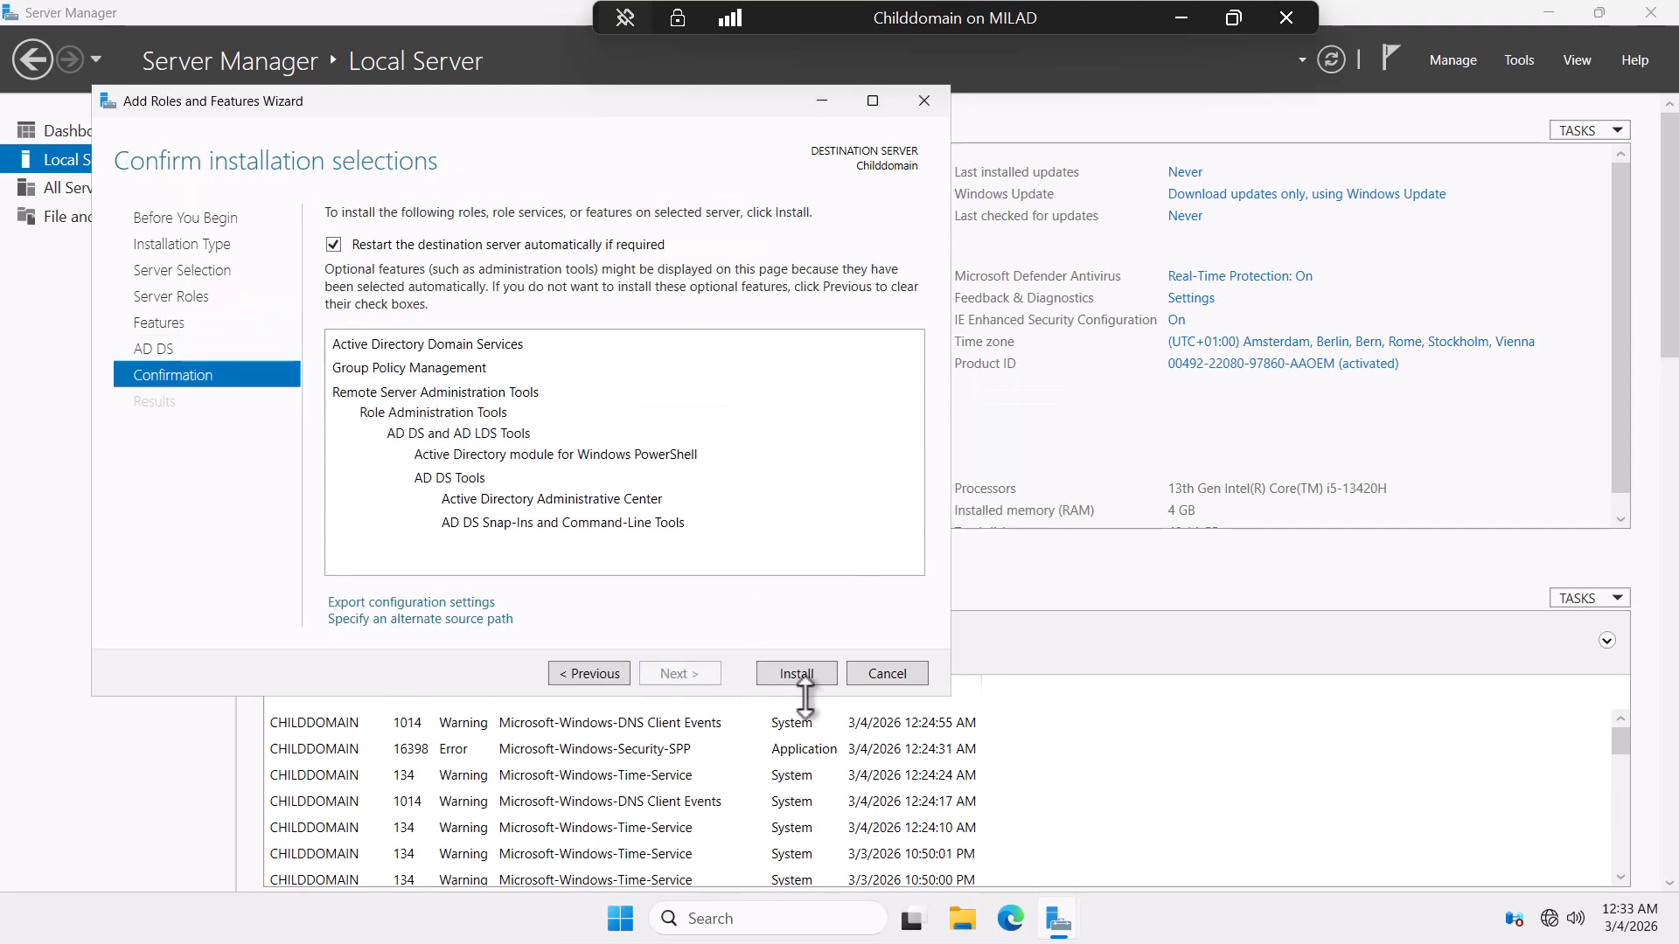
pyautogui.click(797, 673)
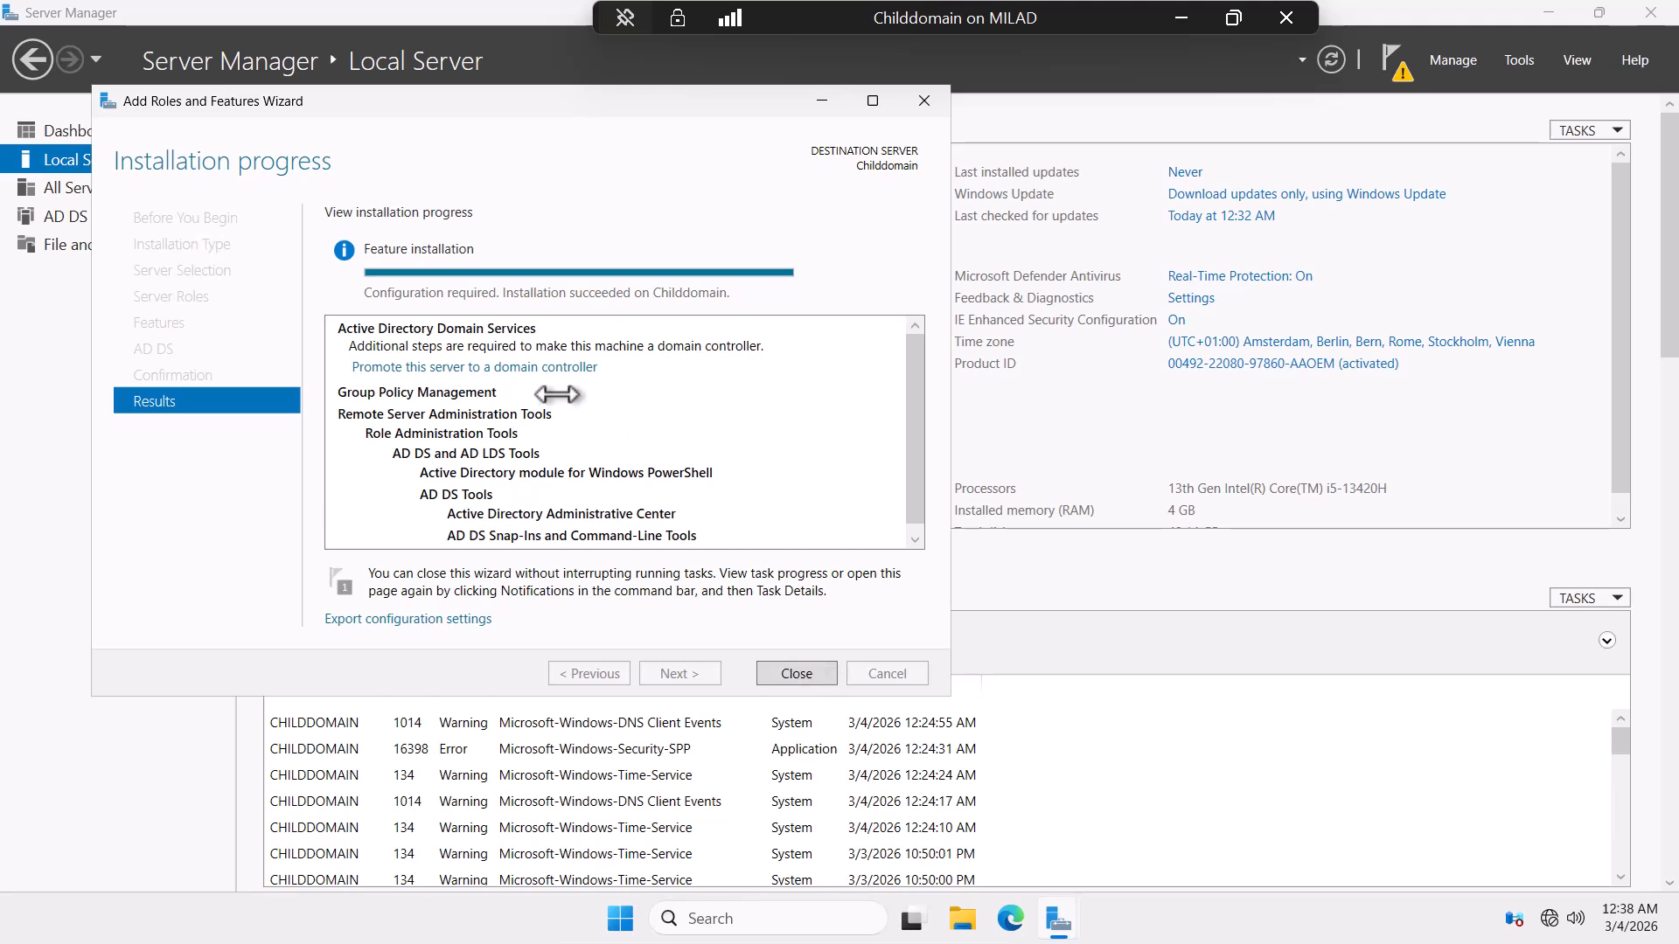
# Close the finished install wizard and choose Promote this server to a domain controller from notifications.
pyautogui.click(781, 674)
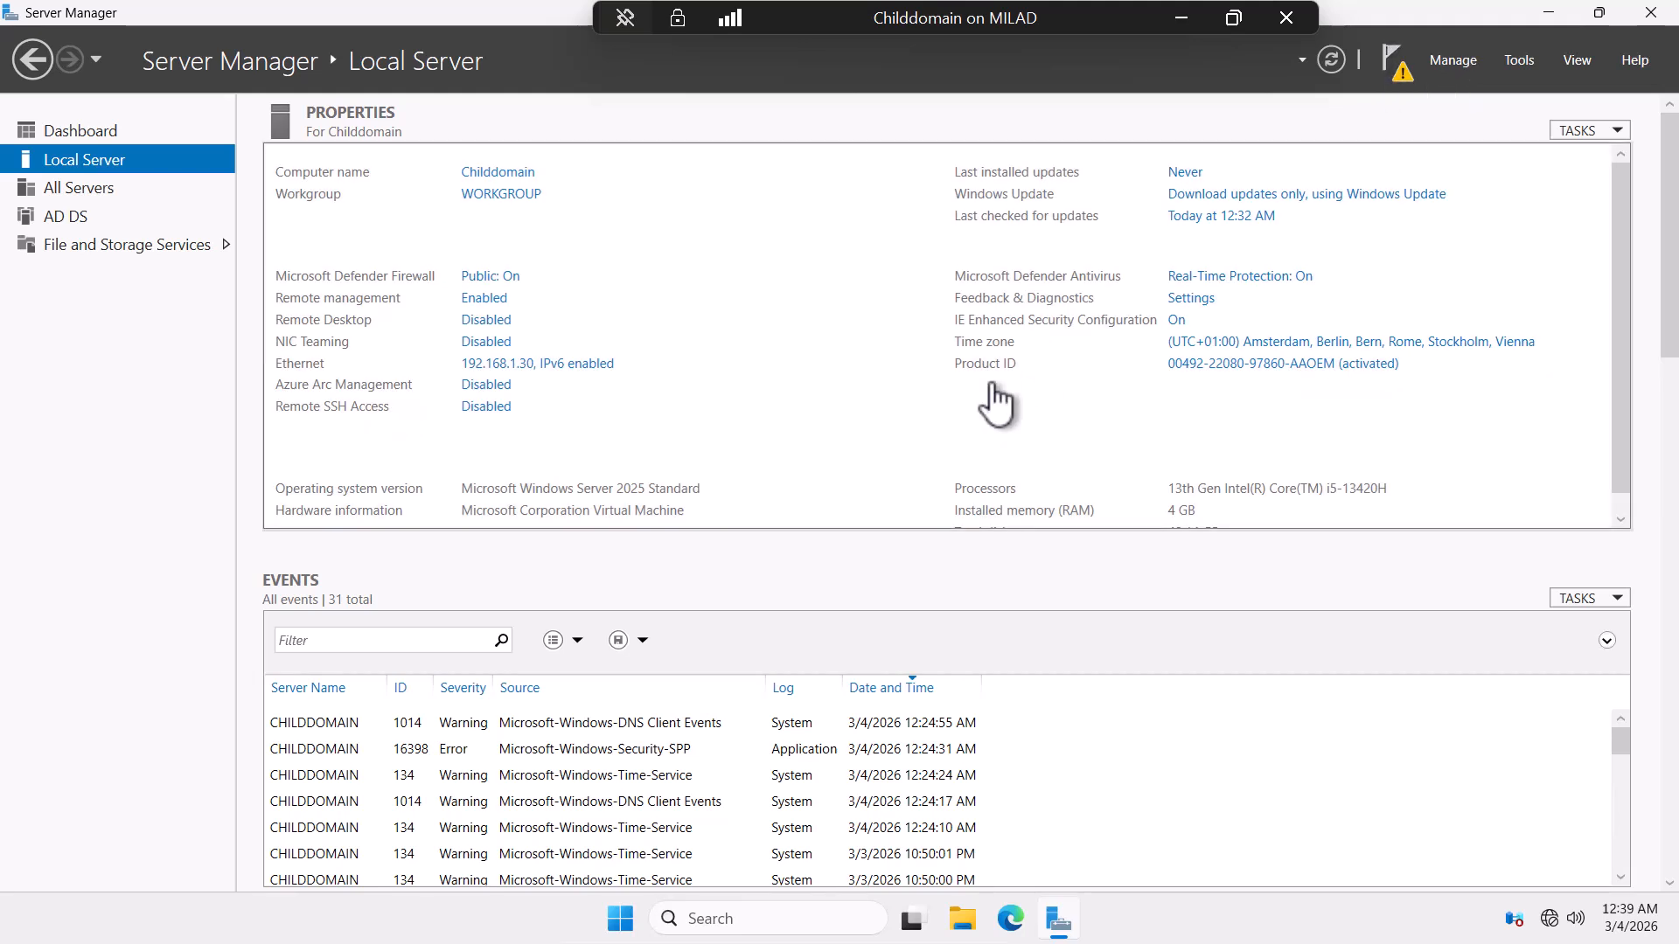
pyautogui.click(1395, 62)
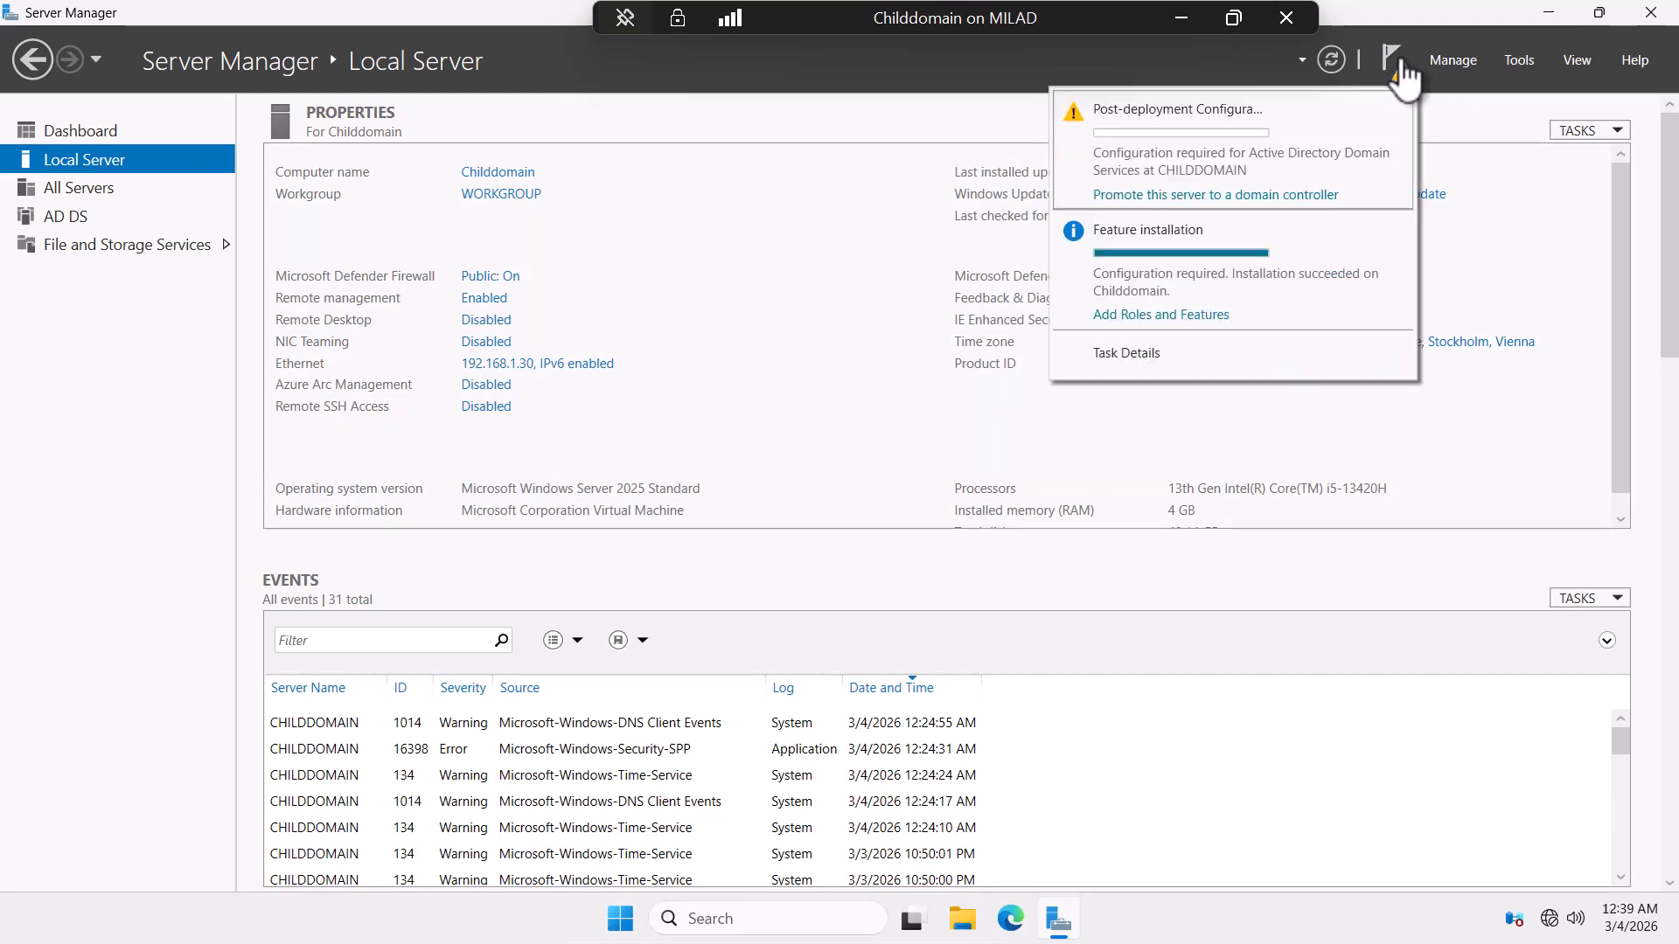
pyautogui.click(1248, 196)
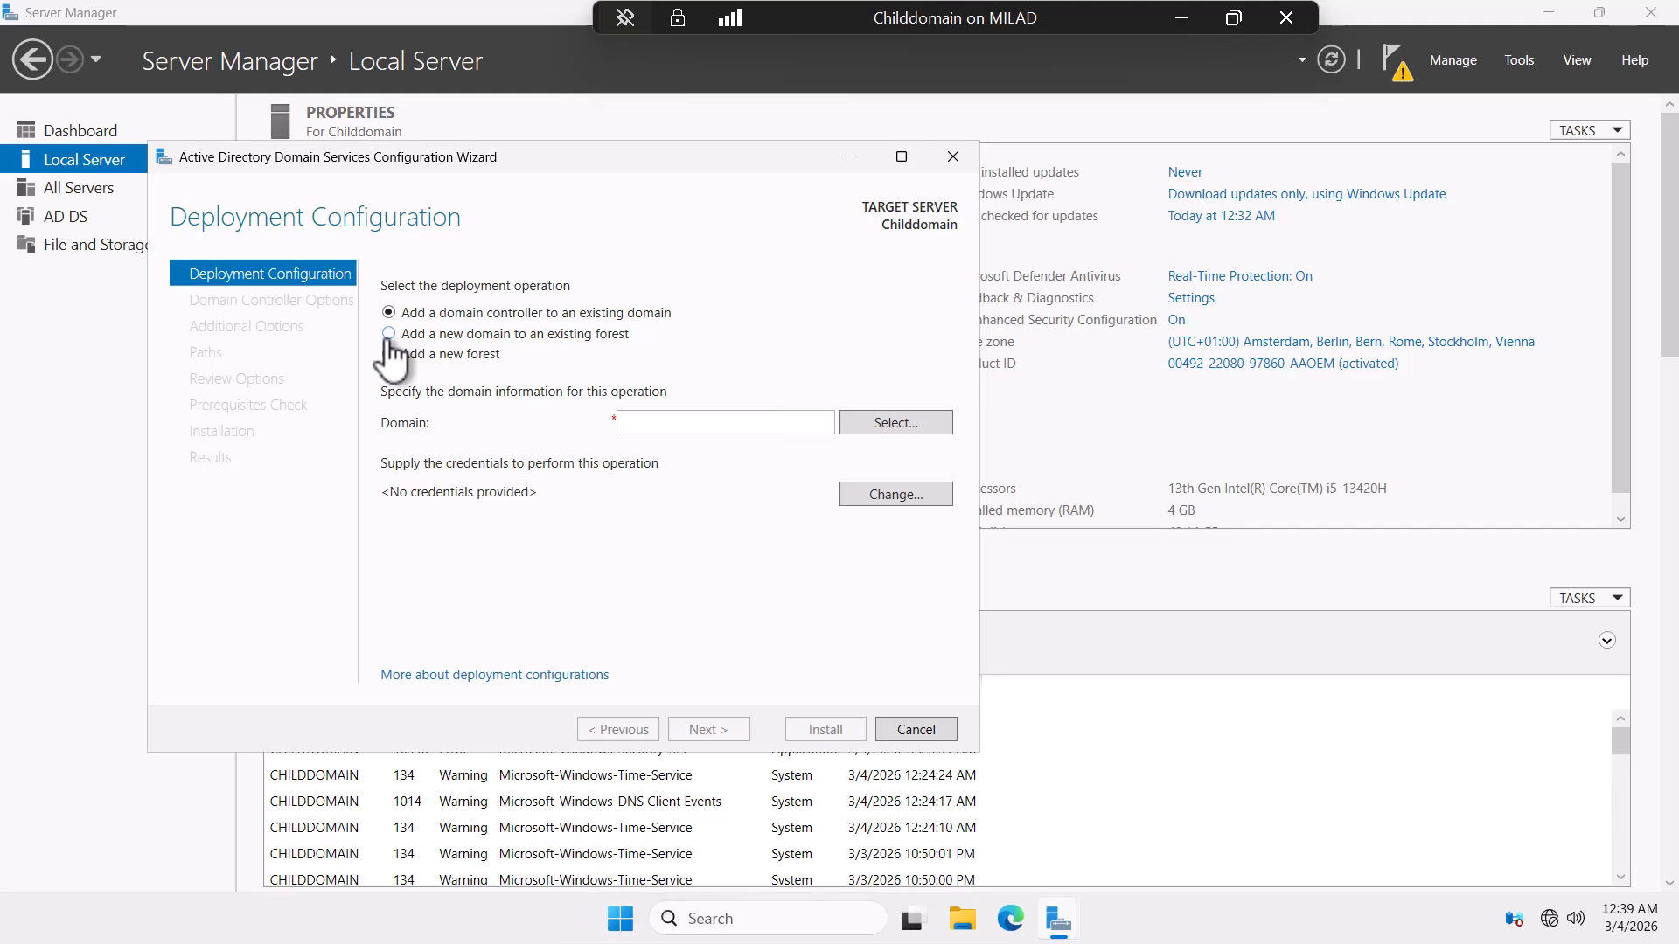
# Select Add a new domain to an existing forest with Child Domain type, then minimize the Childdomain VM.
pyautogui.click(389, 336)
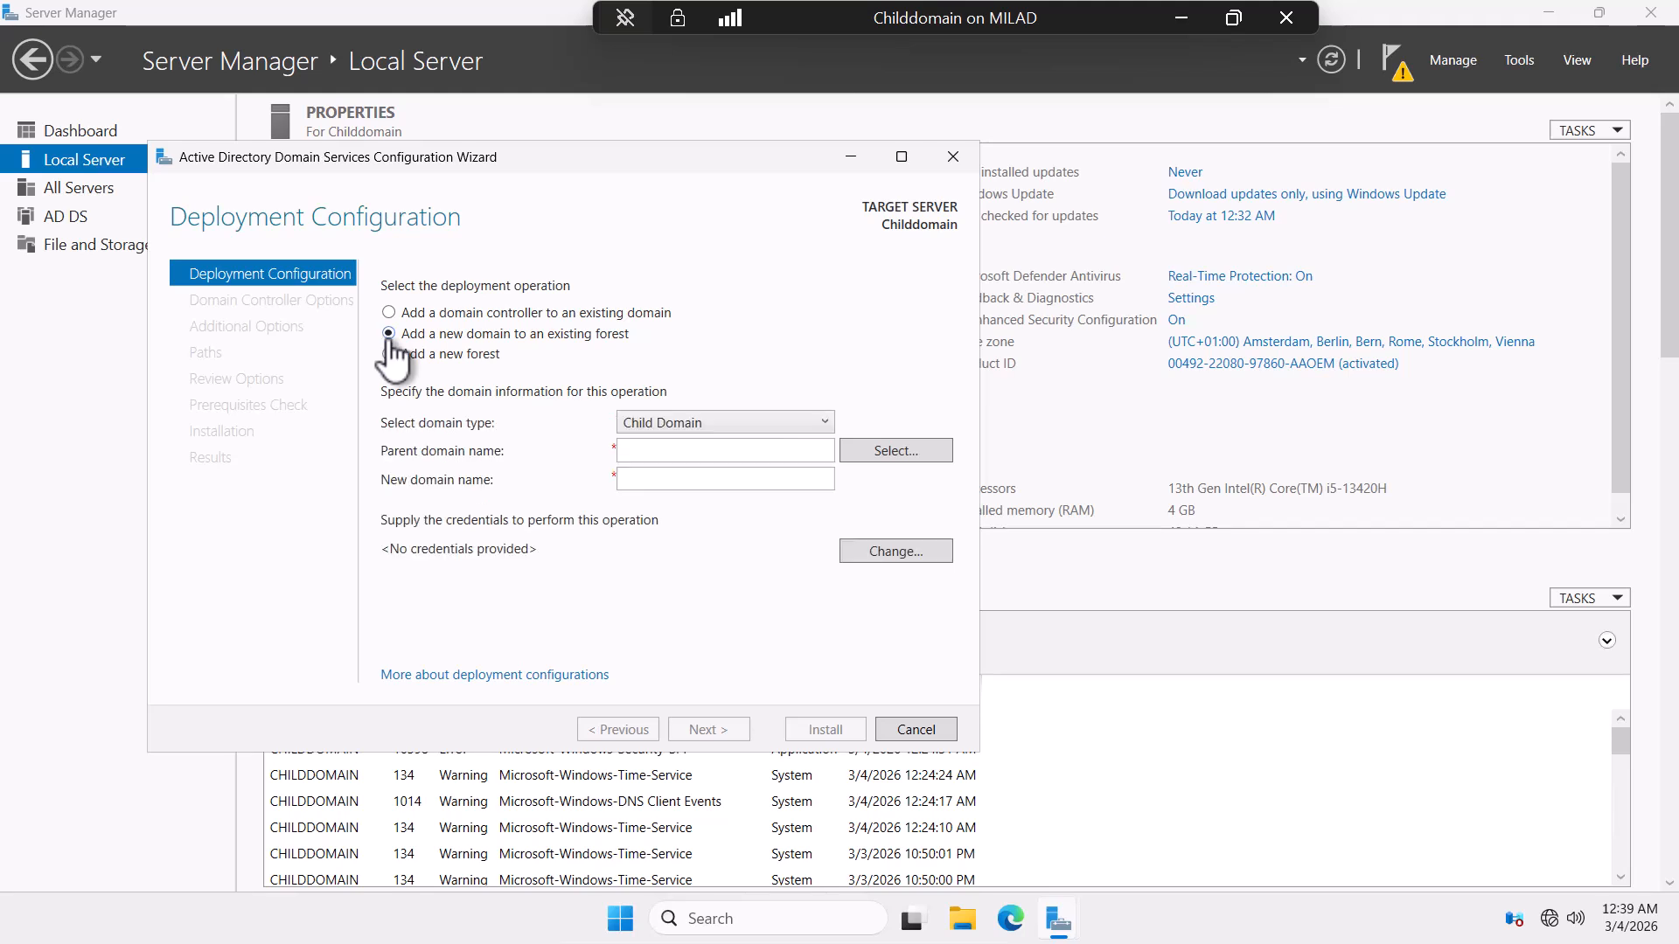
pyautogui.click(658, 452)
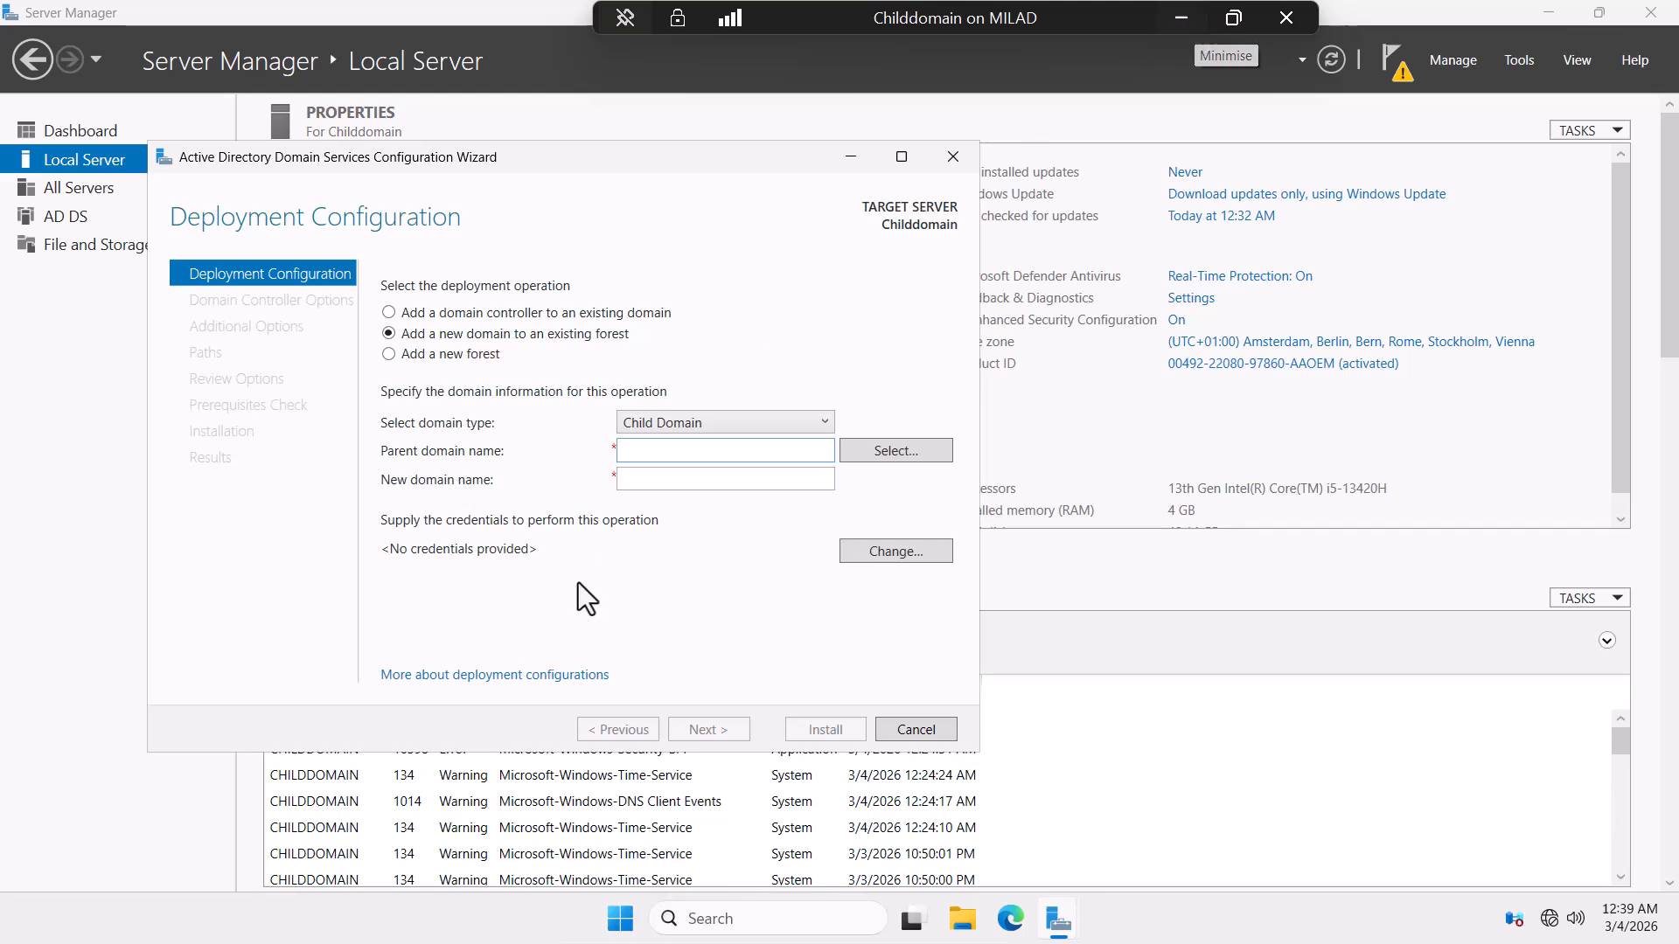
pyautogui.click(692, 423)
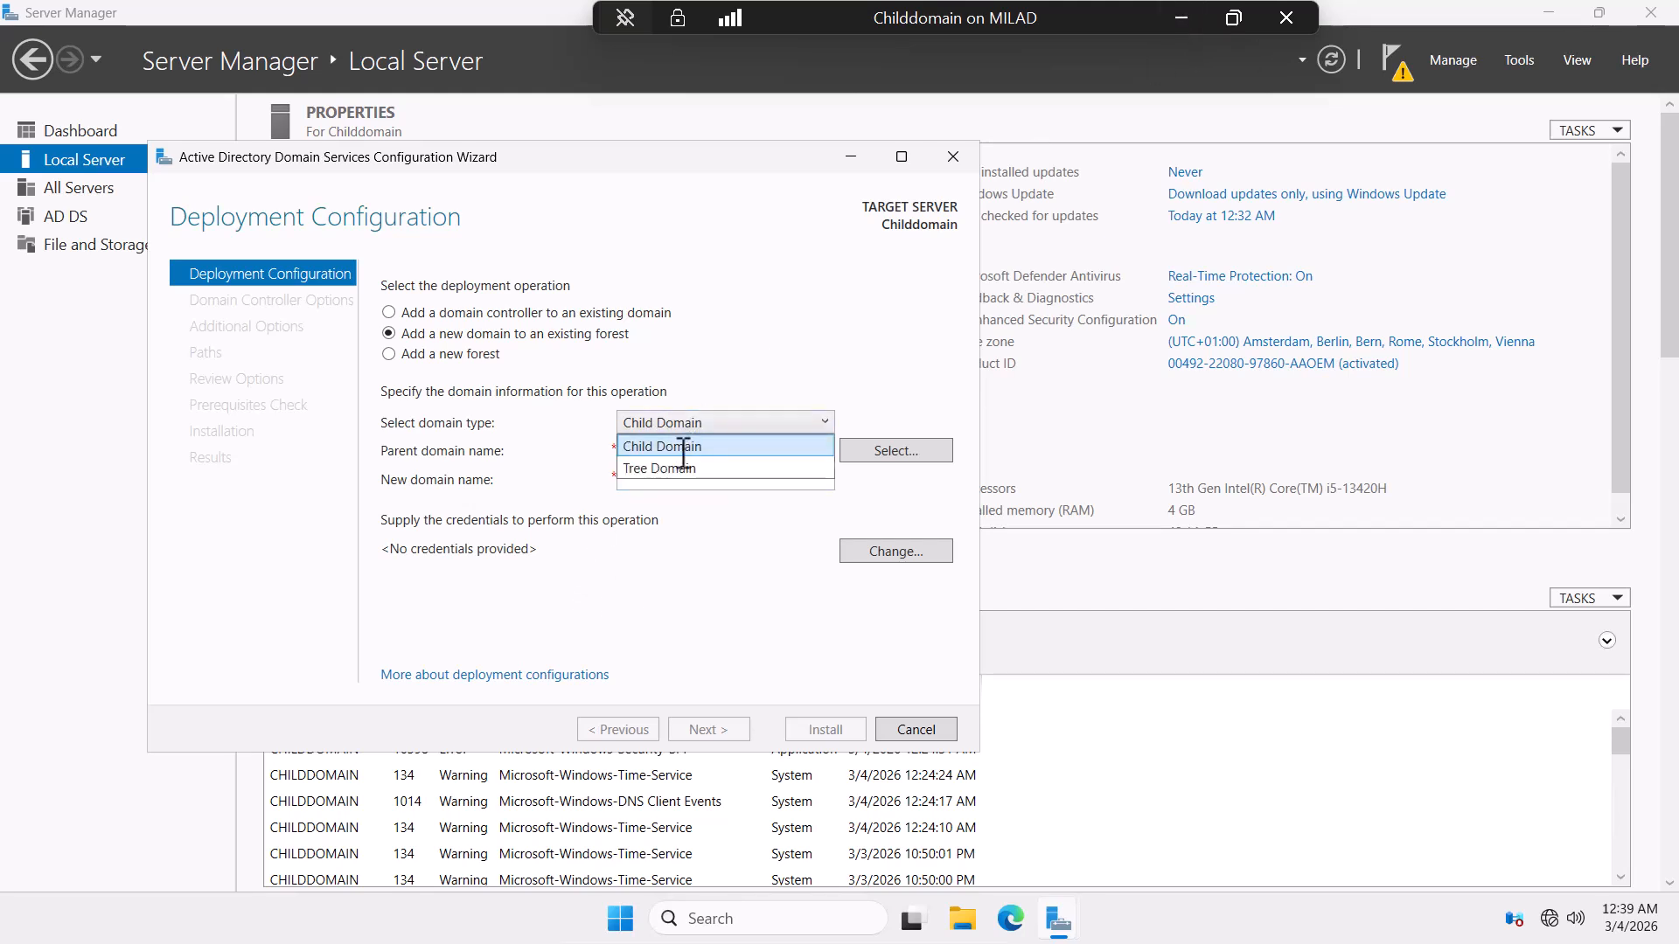
pyautogui.click(684, 447)
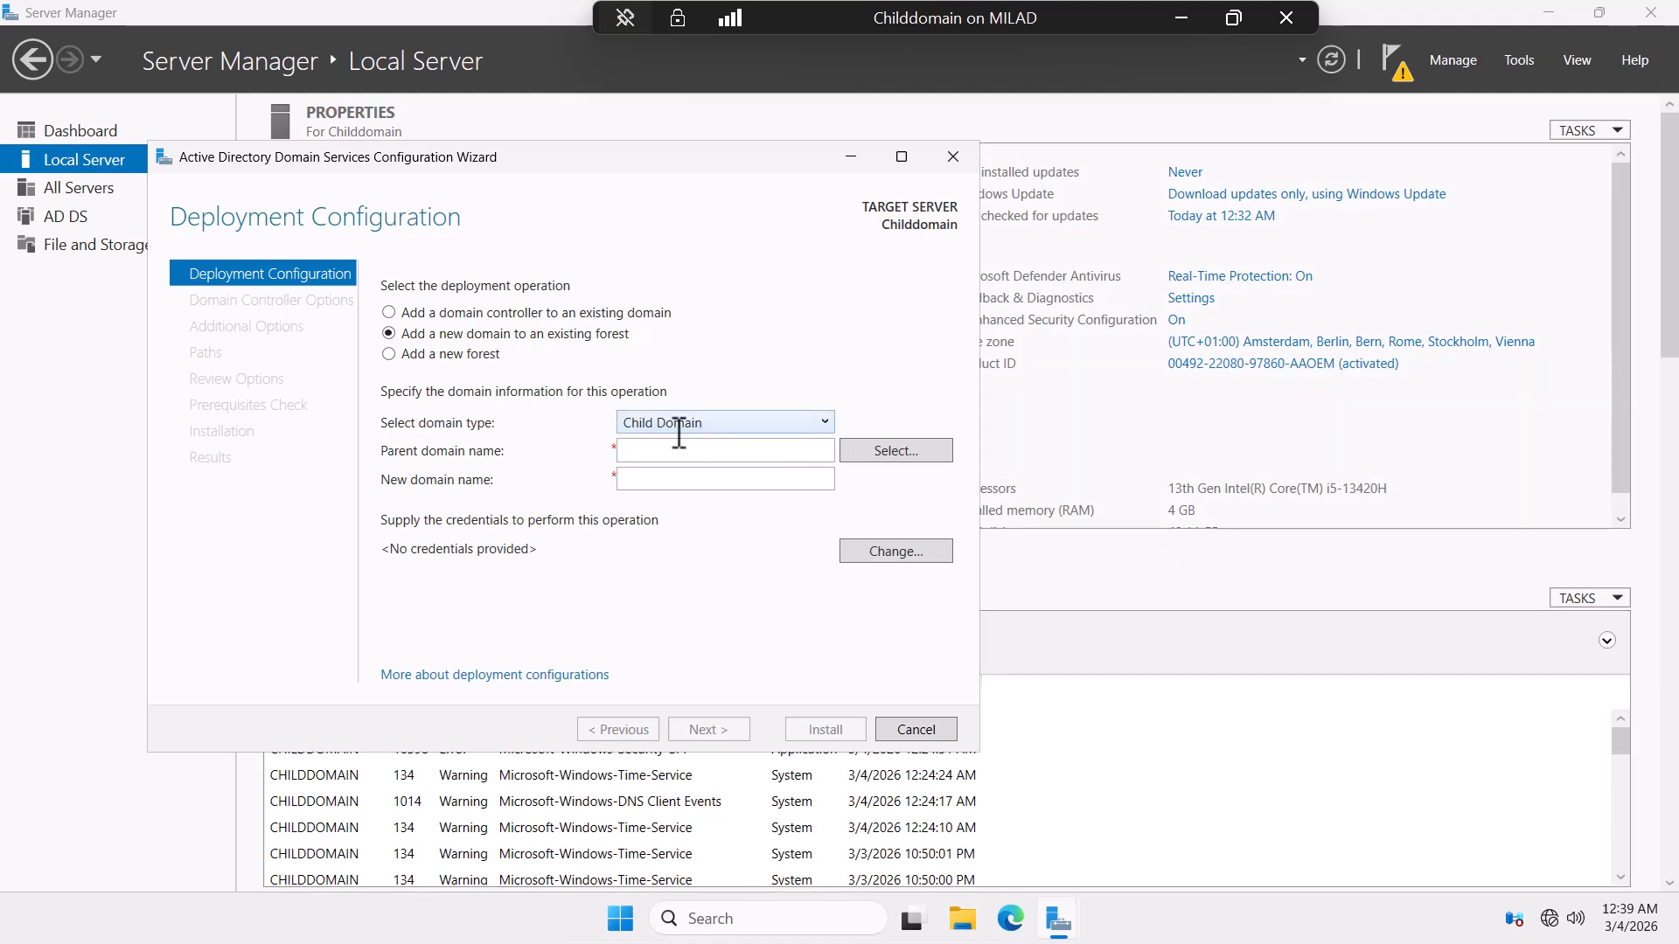
pyautogui.click(1178, 12)
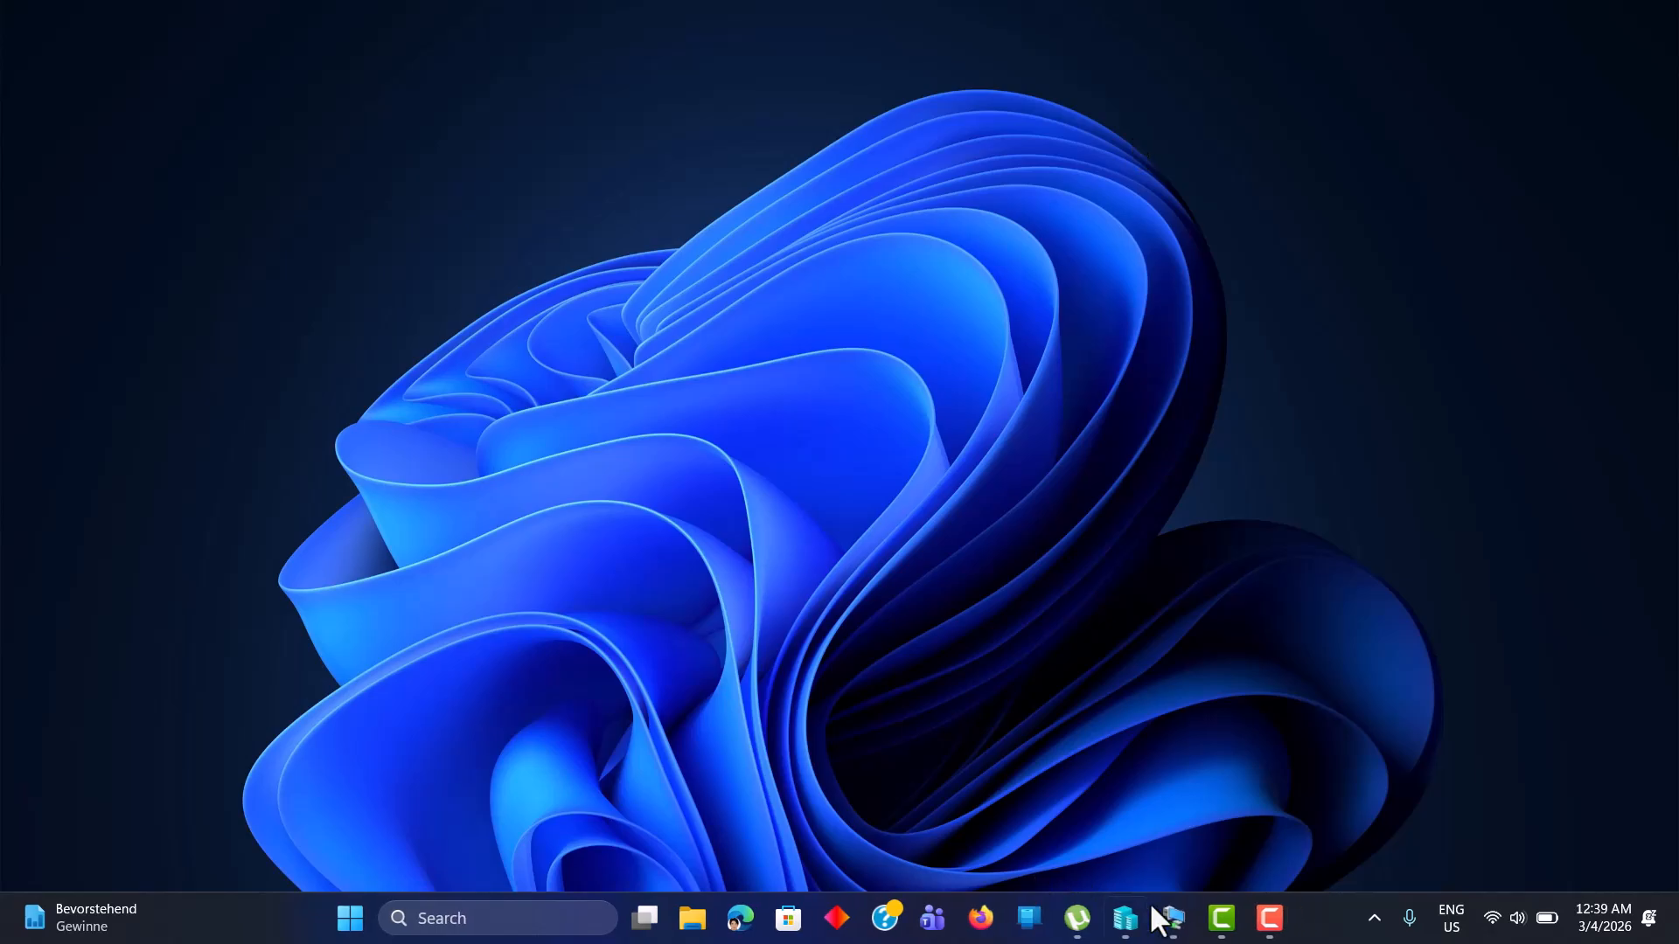
# Confirm on the WindowsServer2025 parent that its domain is MTTech.live, then return to the Childdomain wizard.
pyautogui.moveTo(1172, 918)
pyautogui.click(1221, 785)
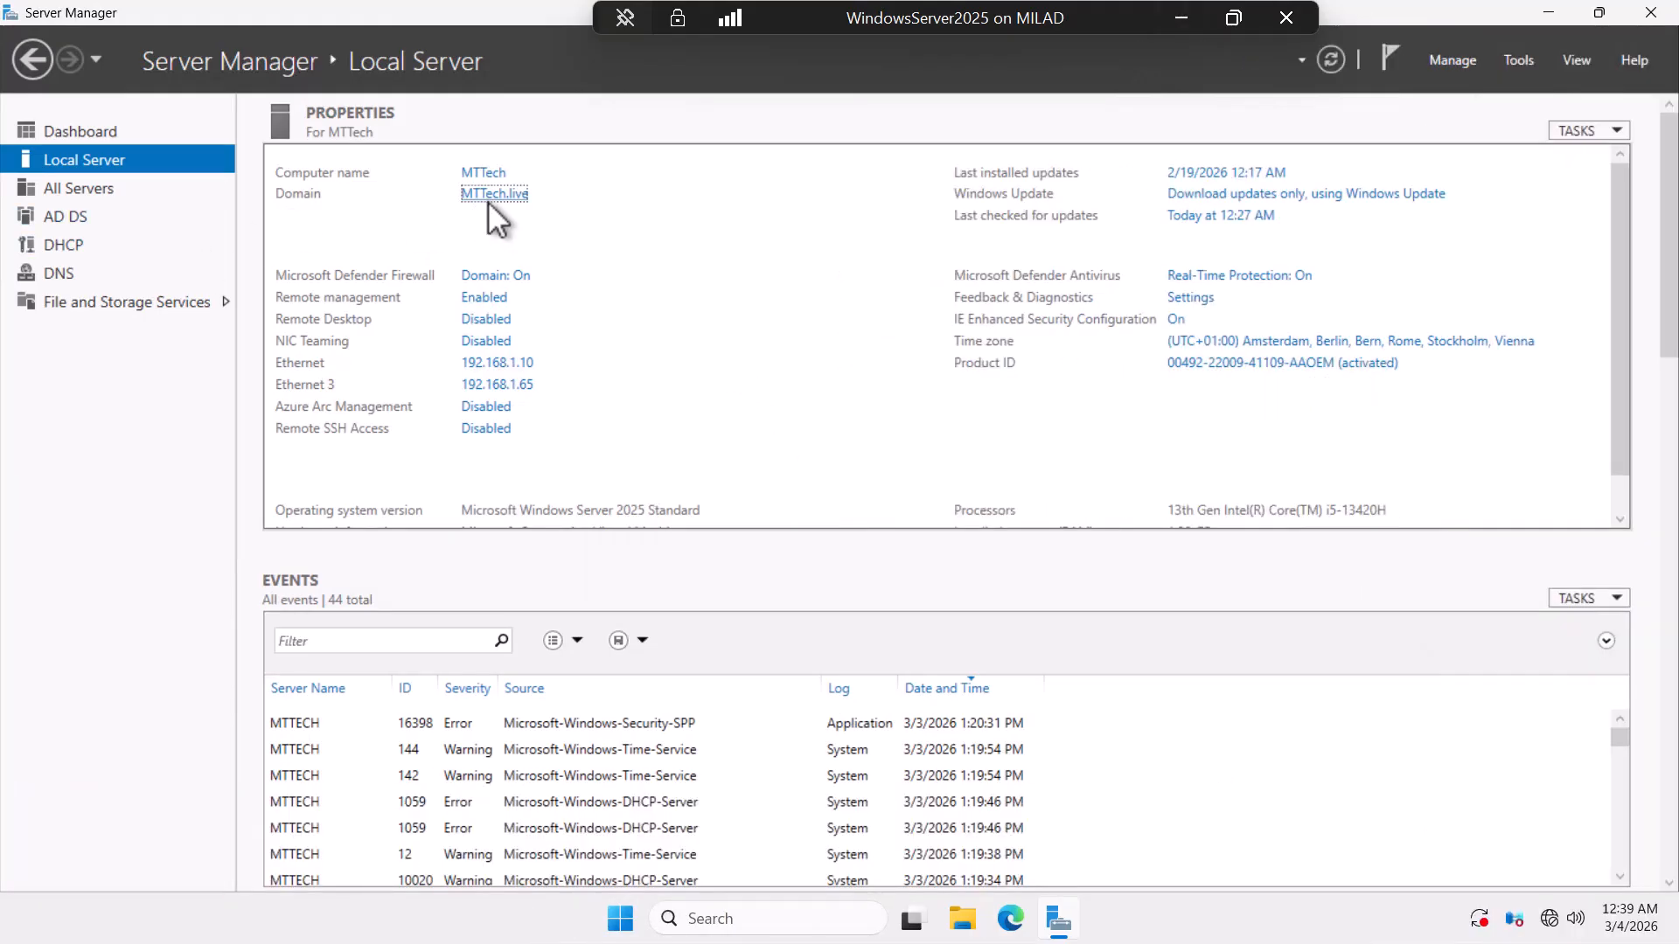
pyautogui.click(1180, 17)
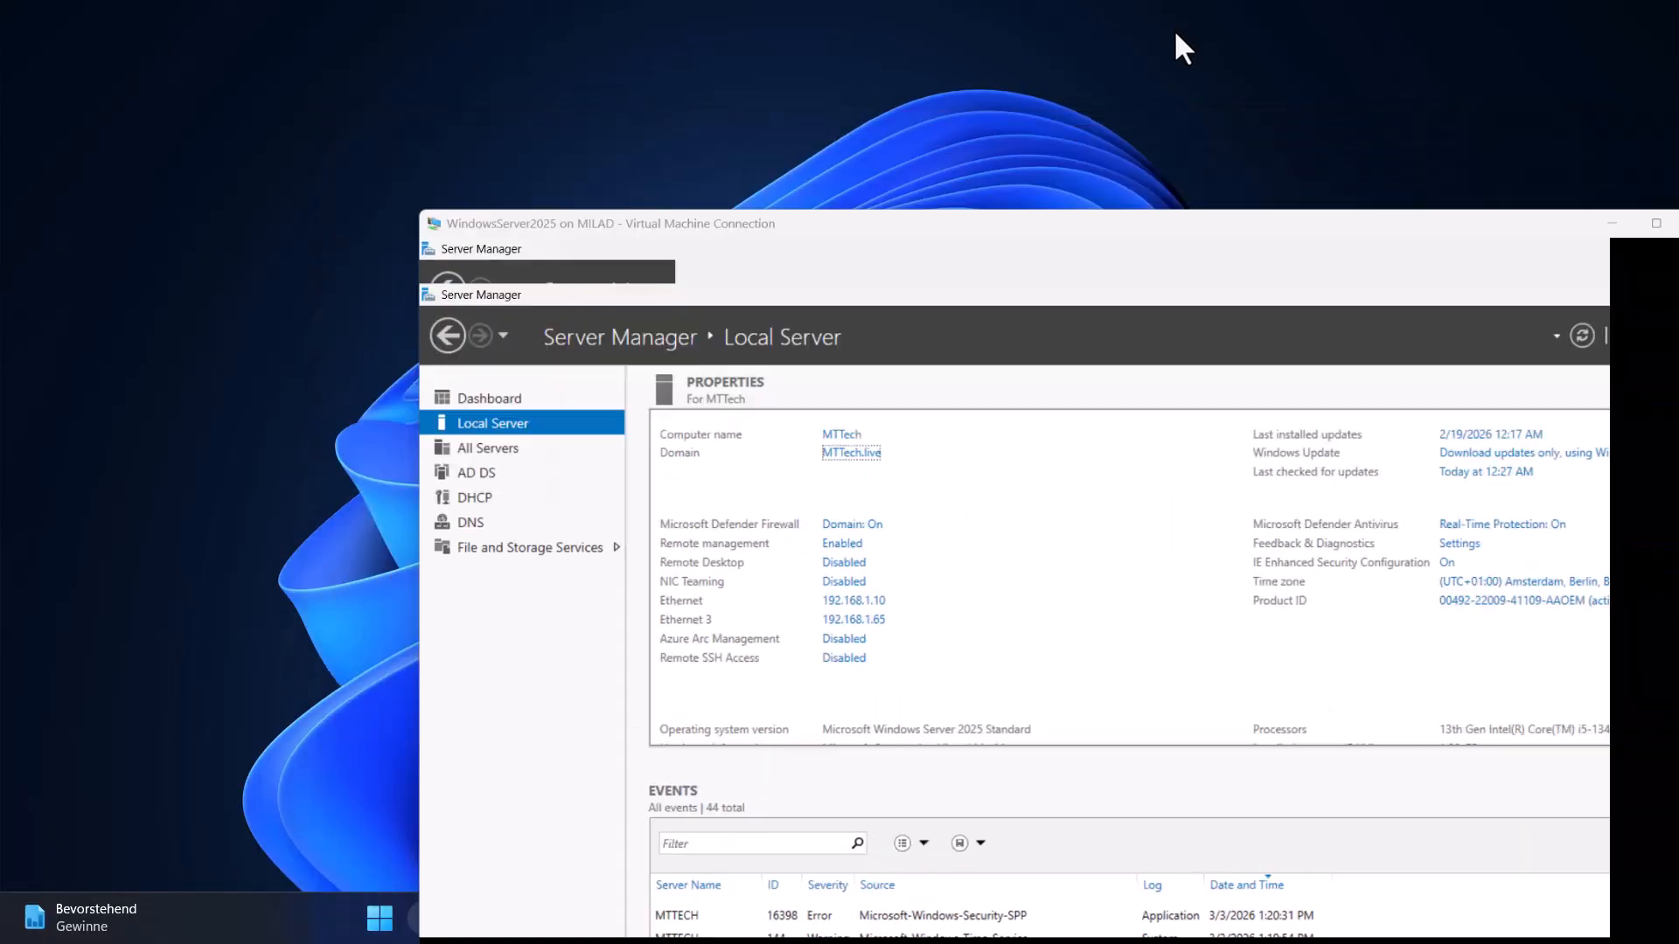
pyautogui.moveTo(1175, 922)
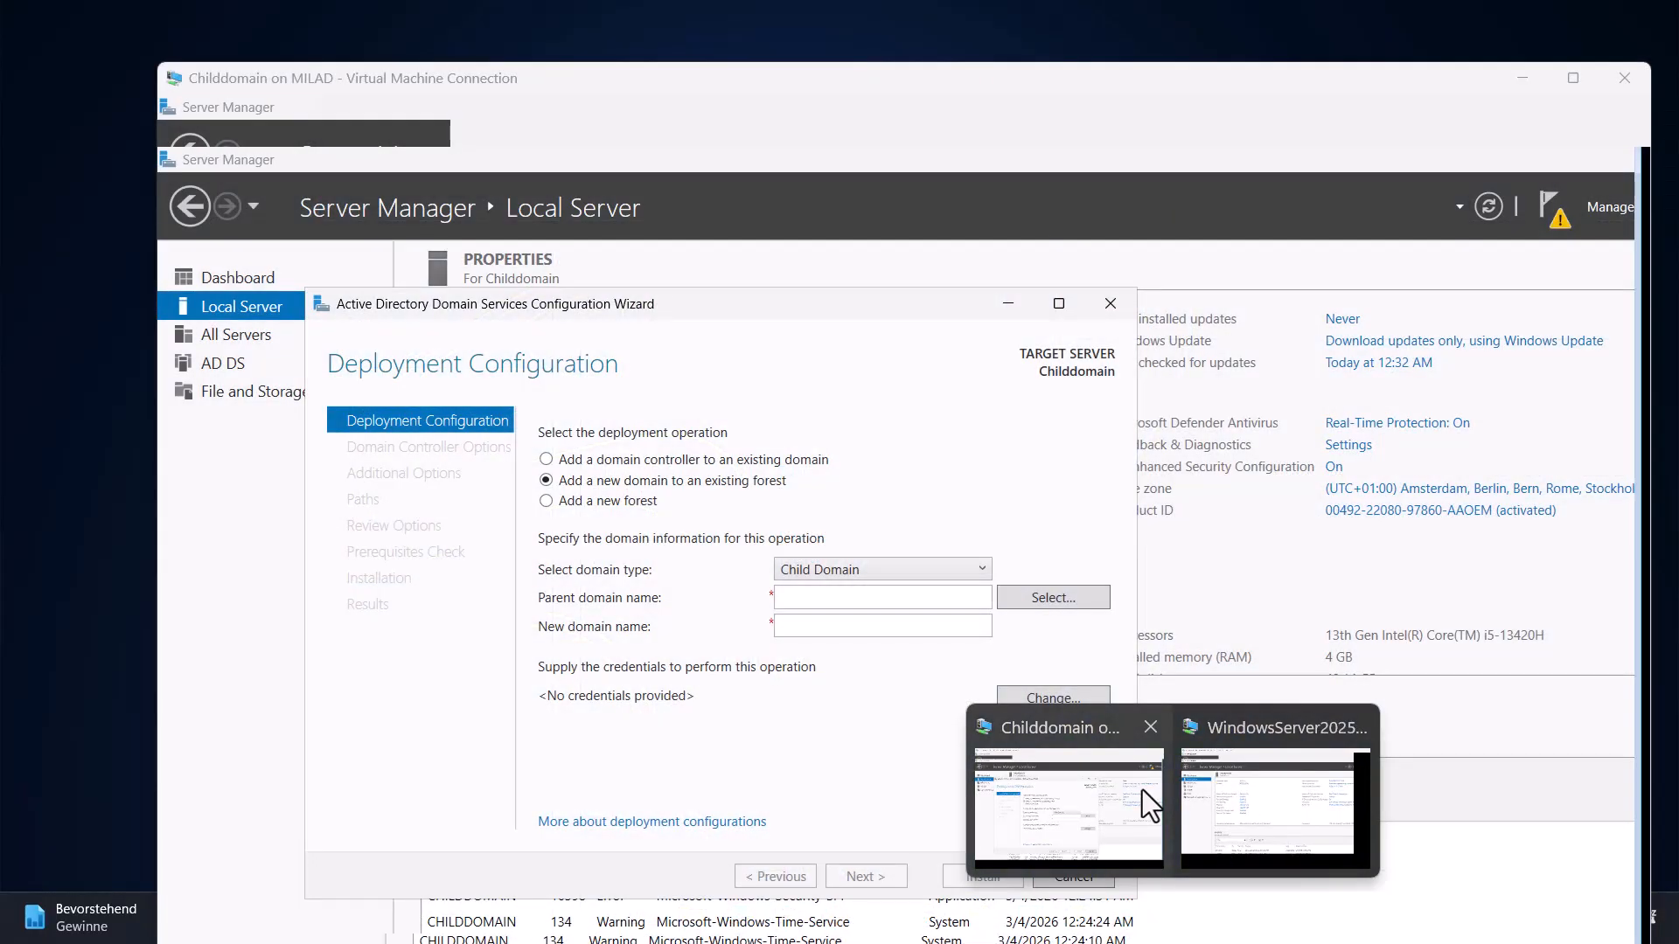
pyautogui.click(1133, 791)
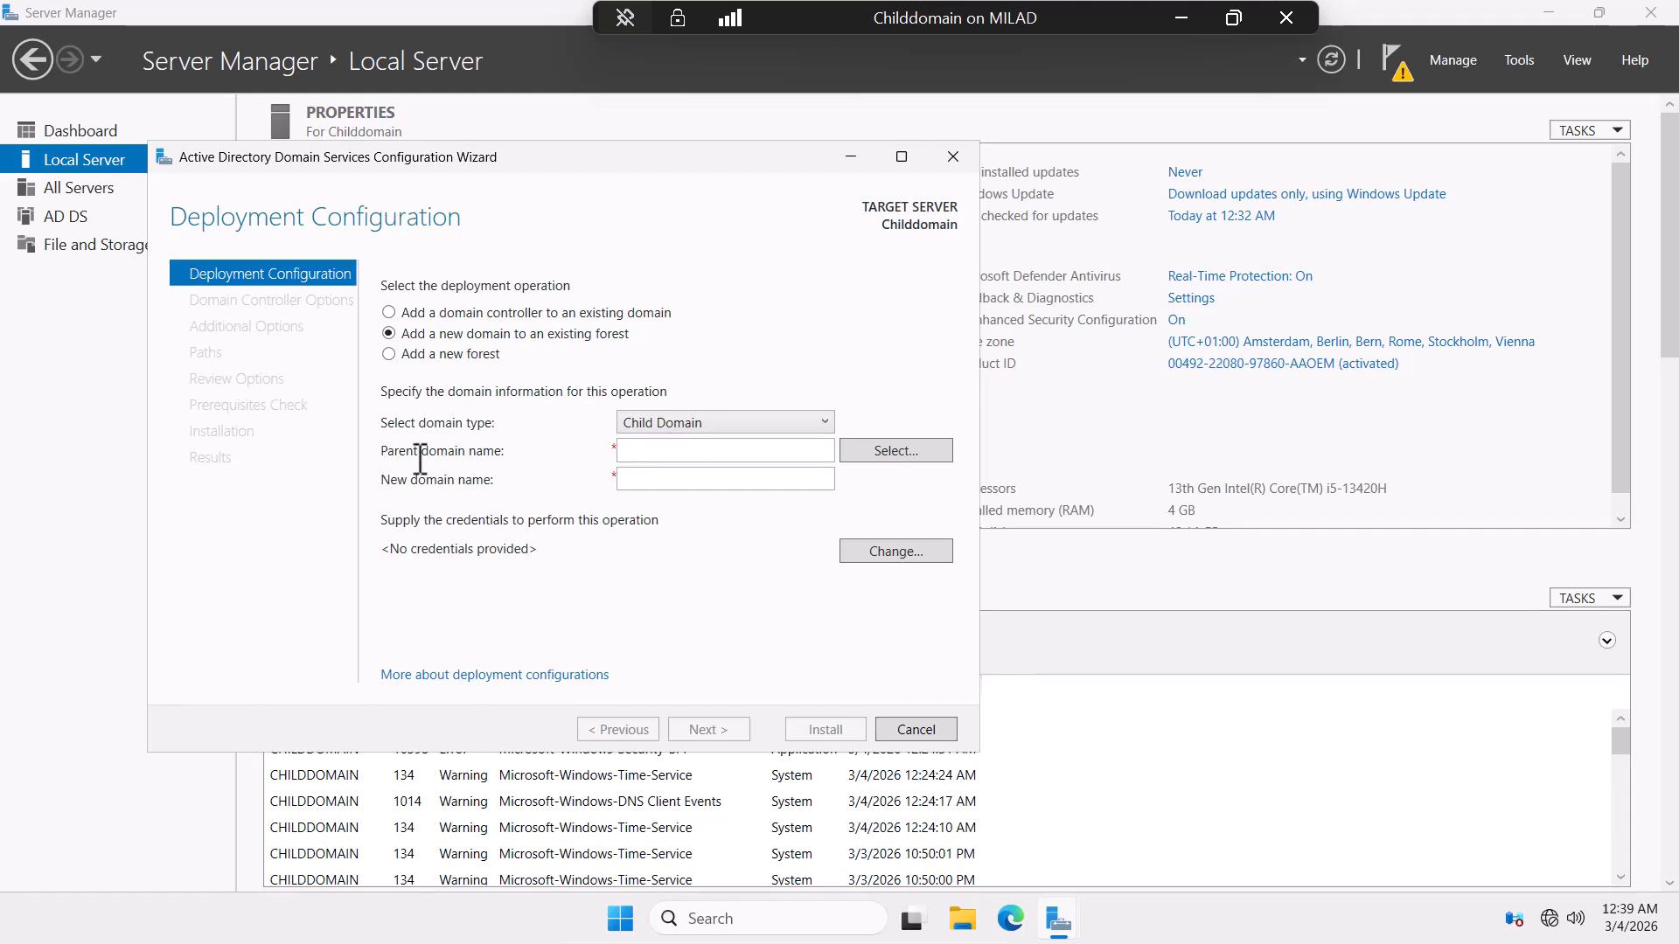
# Enter MTTech.live as the parent domain name.
pyautogui.click(688, 453)
pyautogui.write('Mttec')
pyautogui.press('BackSpace')
pyautogui.press('BackSpace')
pyautogui.press('BackSpace')
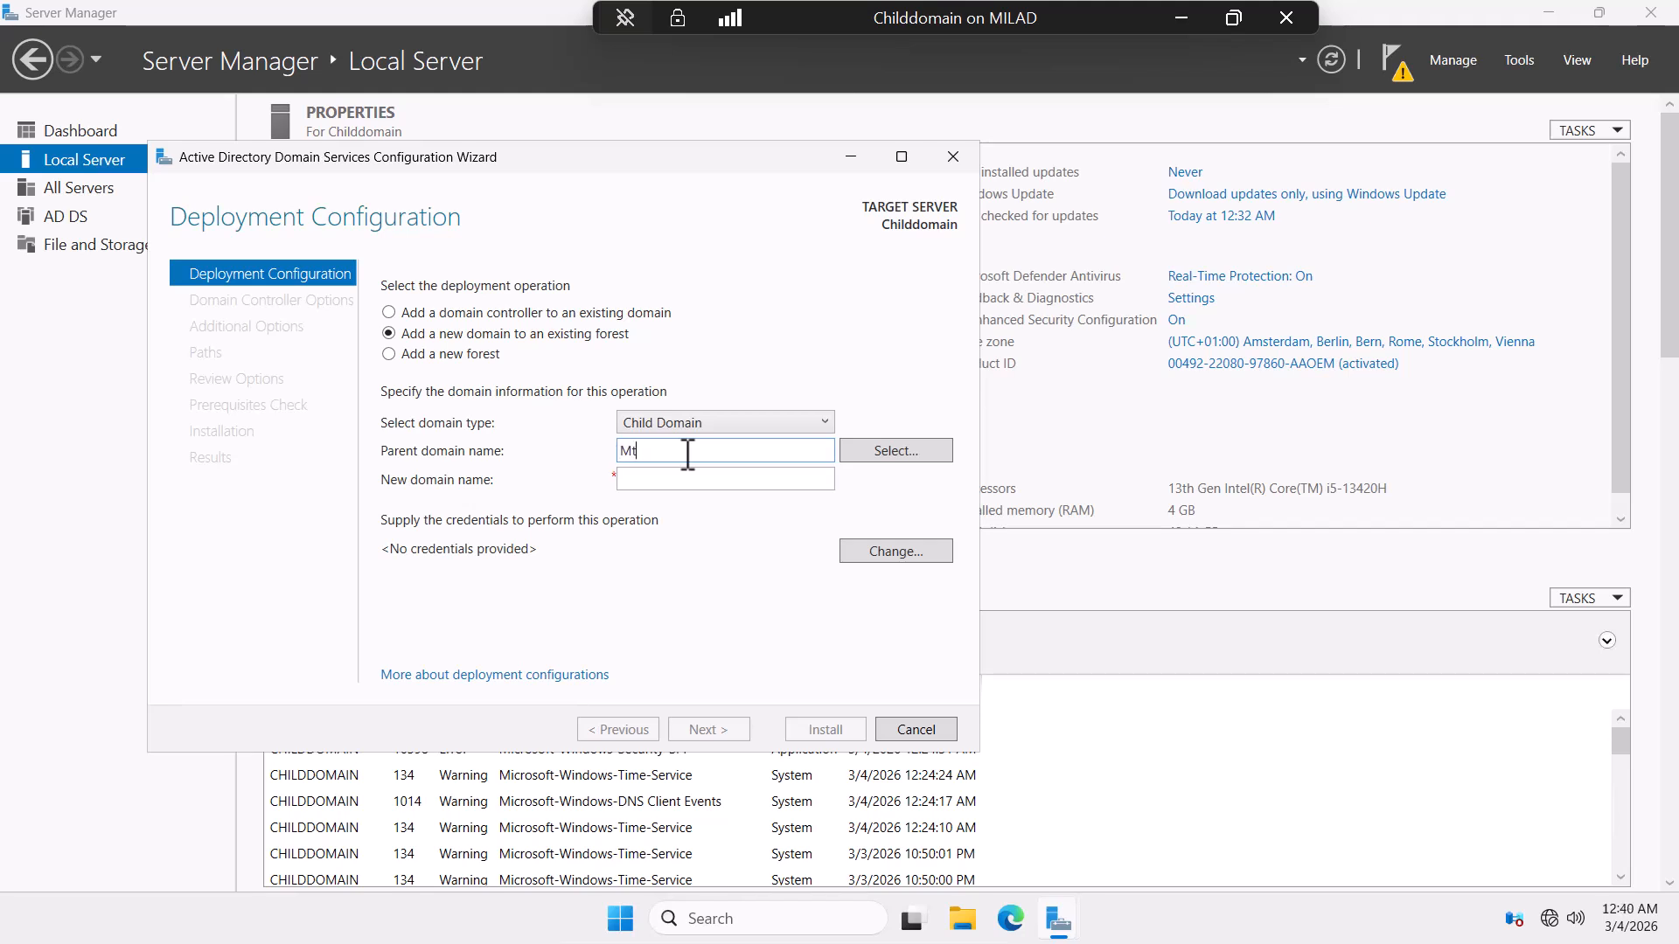
pyautogui.write('TTech.live')
# Enter lowercase 'hr' as the new domain name and bring up the credentials prompt via Select.
pyautogui.click(692, 480)
pyautogui.write('Hr')
pyautogui.press('ctrl+alt+Break')
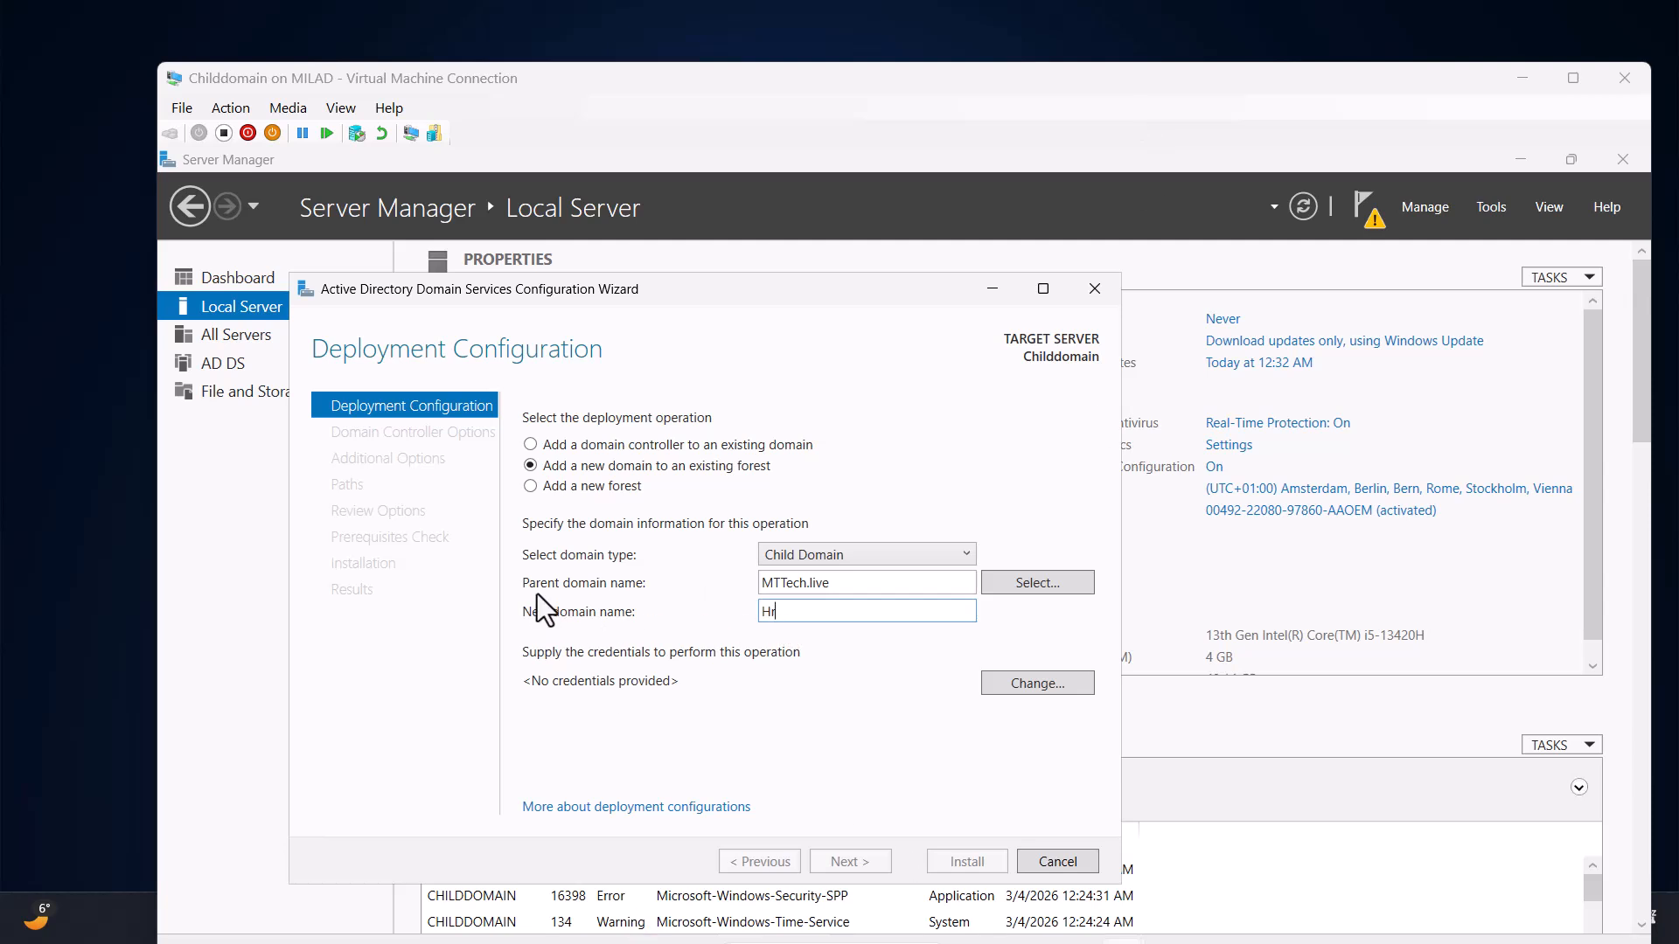
pyautogui.click(785, 612)
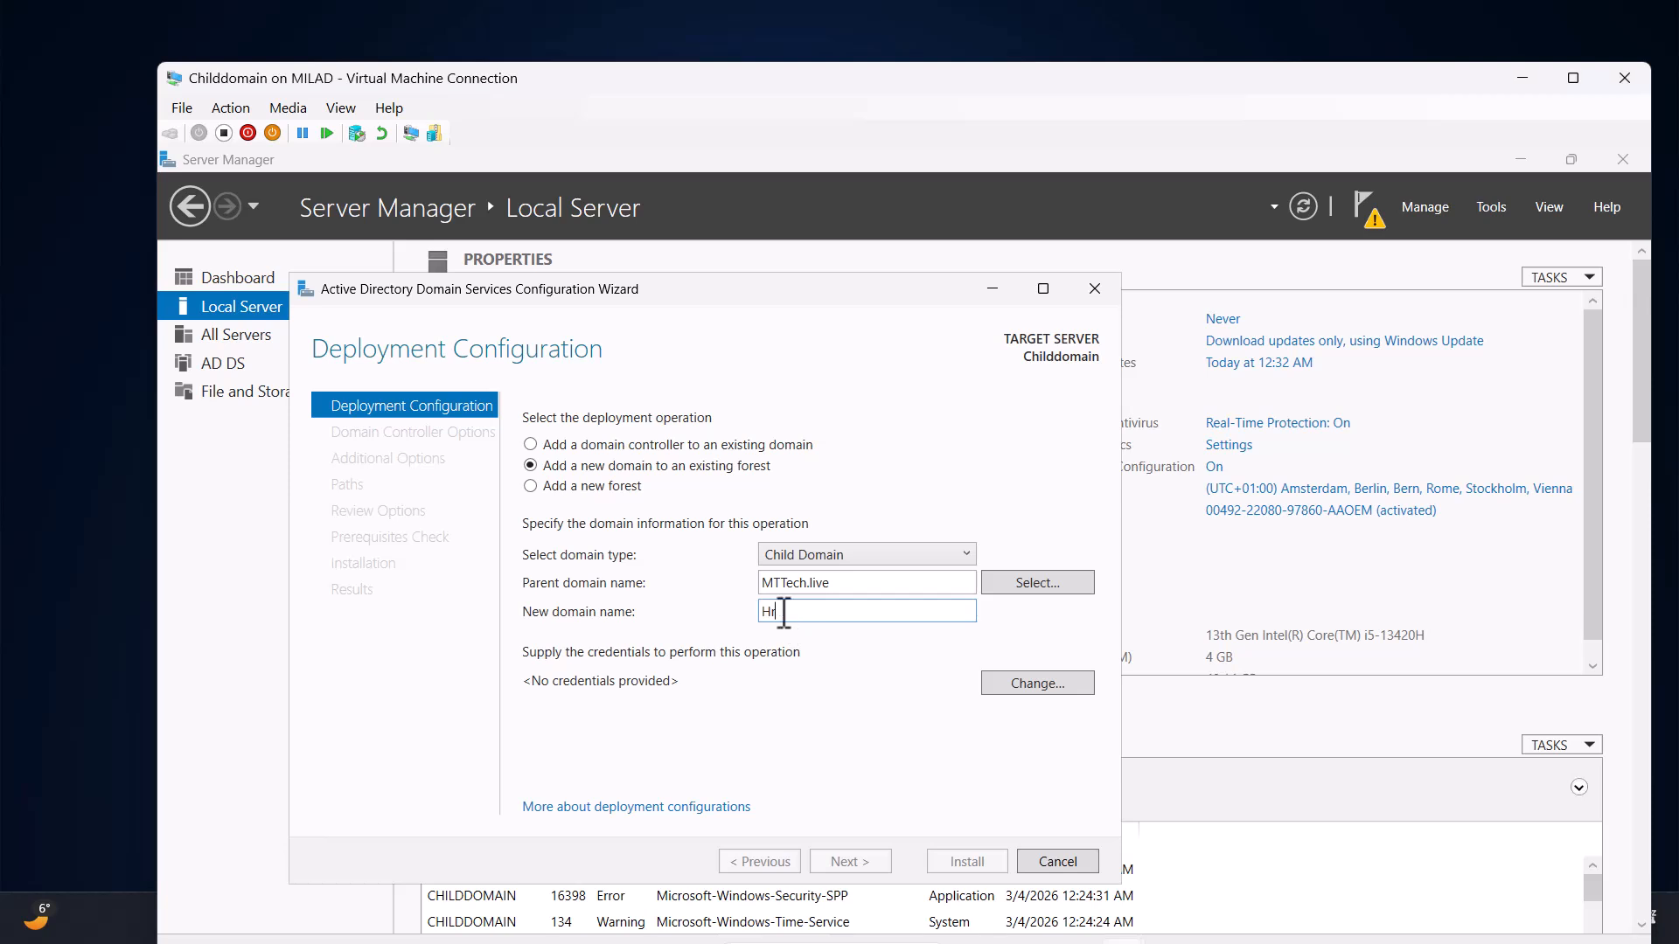
pyautogui.press('BackSpace')
pyautogui.write('hr')
pyautogui.click(1037, 583)
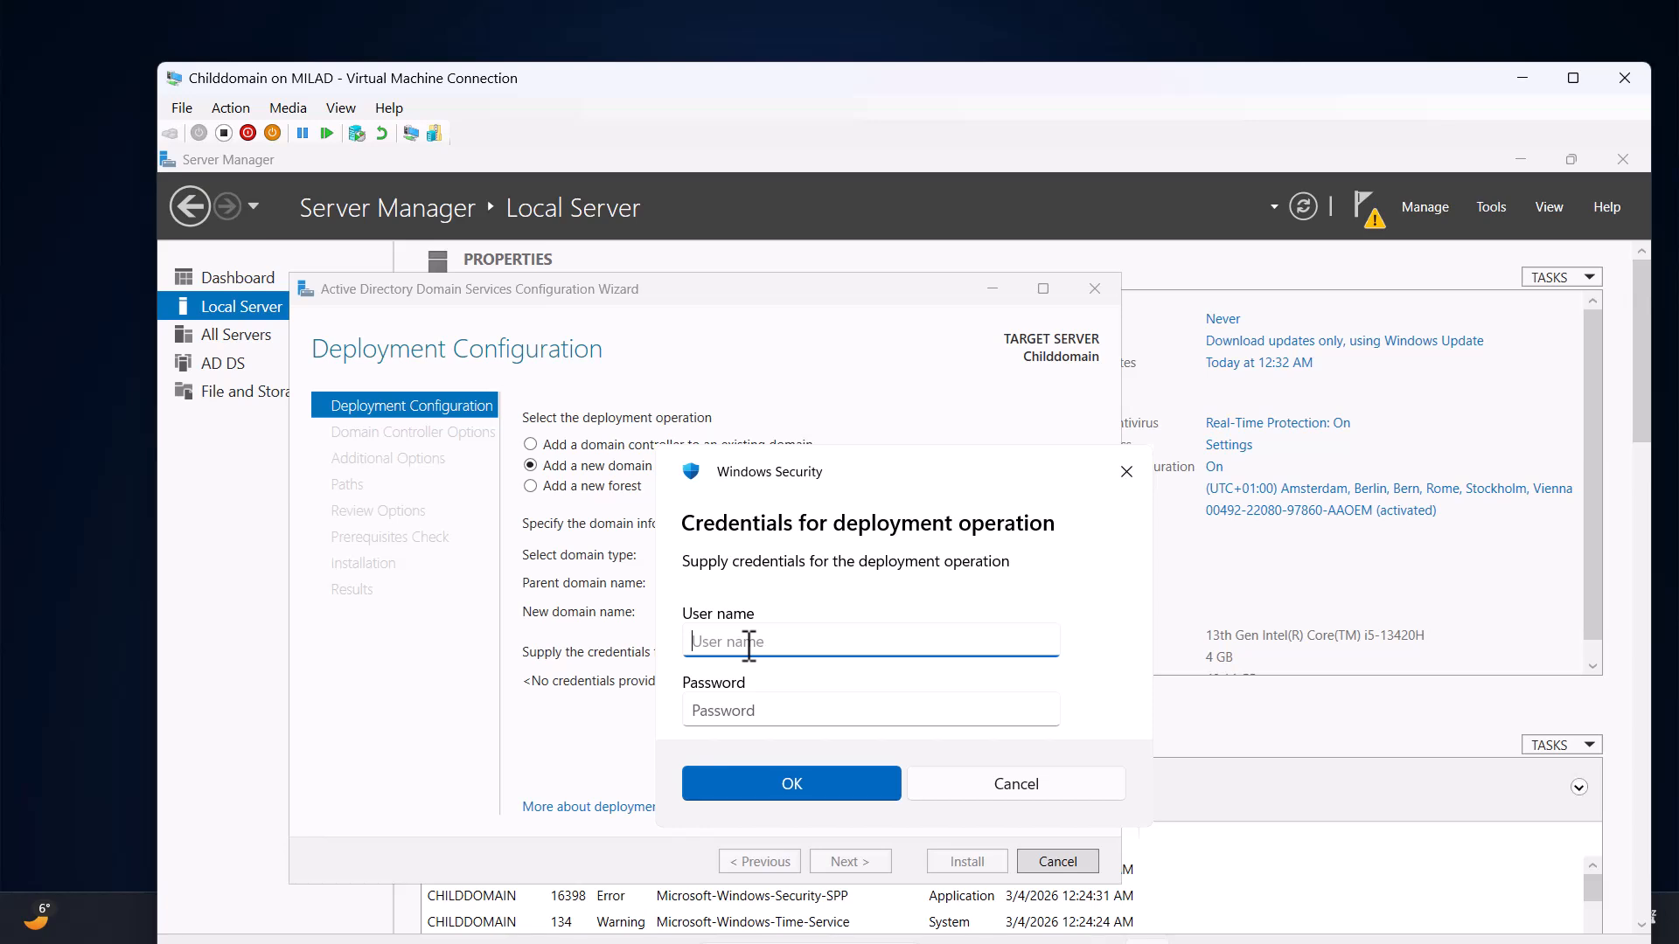
# Supply the MTTech.live domain administrator account name and password for deployment.
pyautogui.press('Tab')
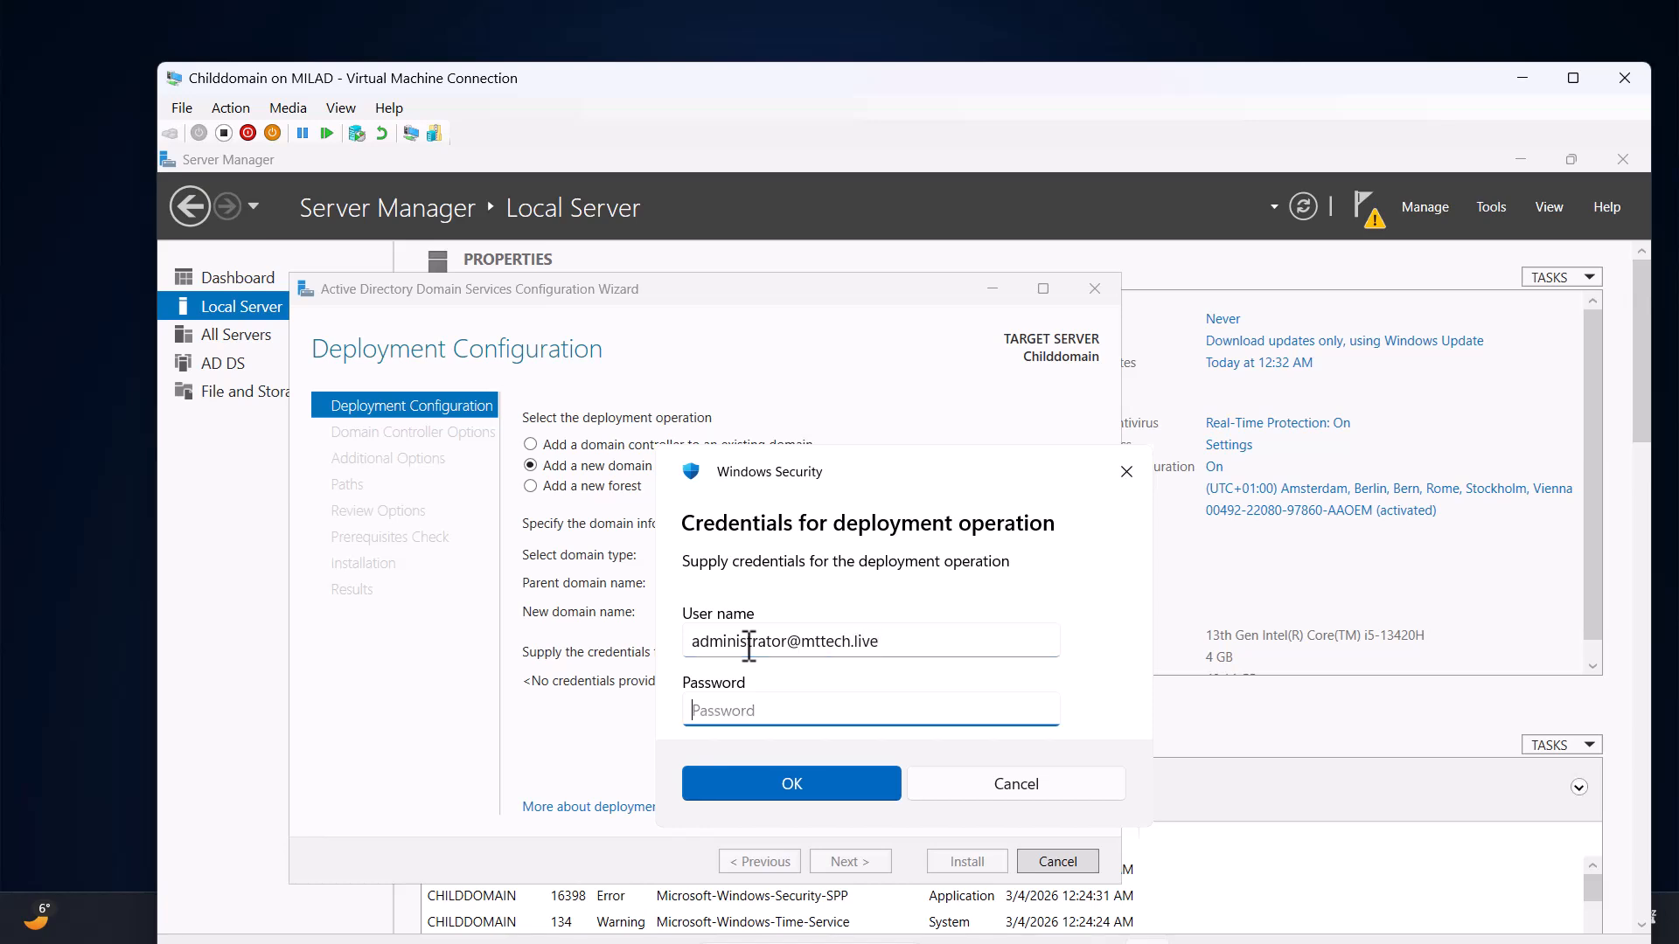
pyautogui.write('P@ssw0rd!')
pyautogui.press('Return')
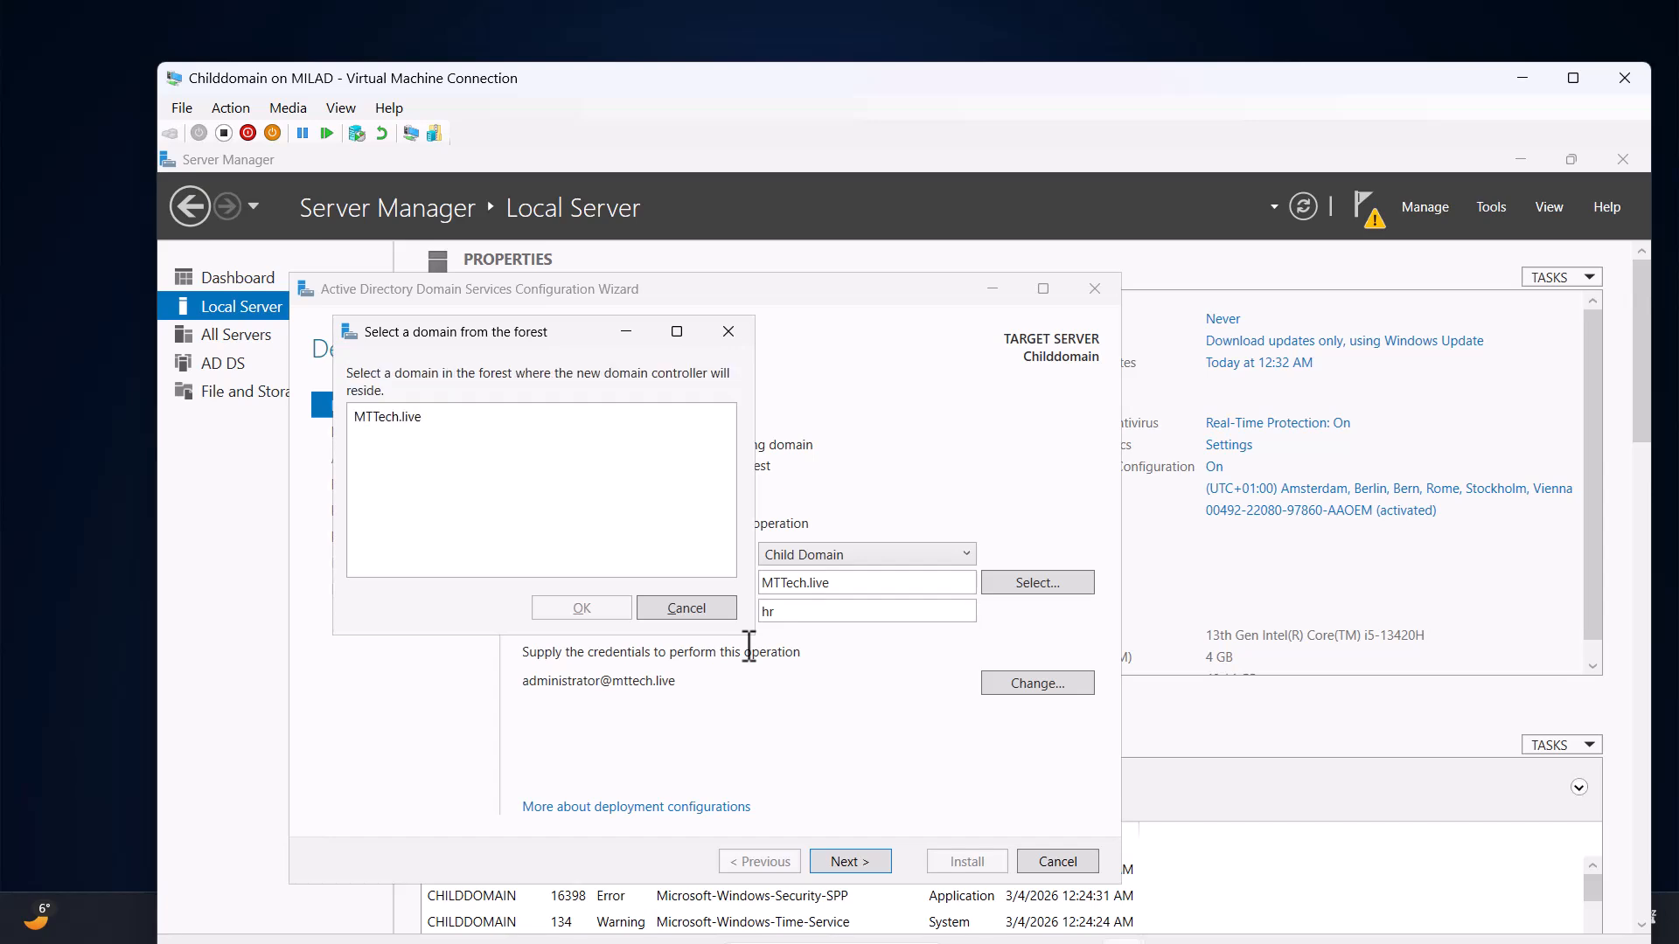
# Pick MTTech.live from the forest as the parent domain and confirm.
pyautogui.click(400, 418)
pyautogui.click(402, 417)
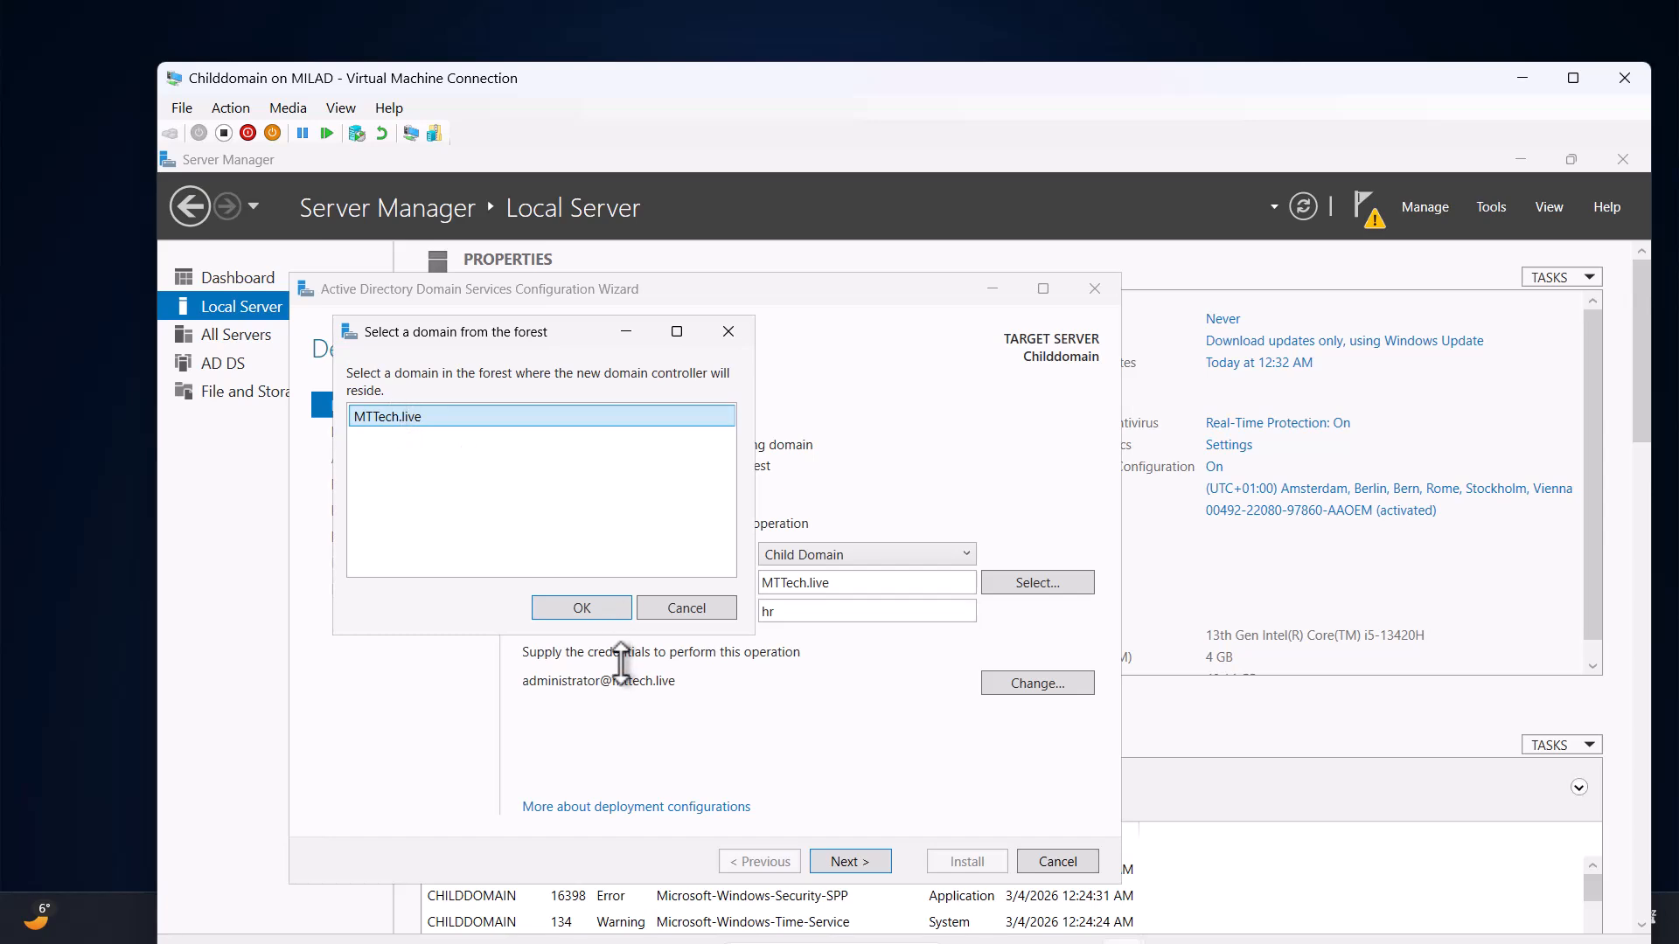
pyautogui.click(597, 606)
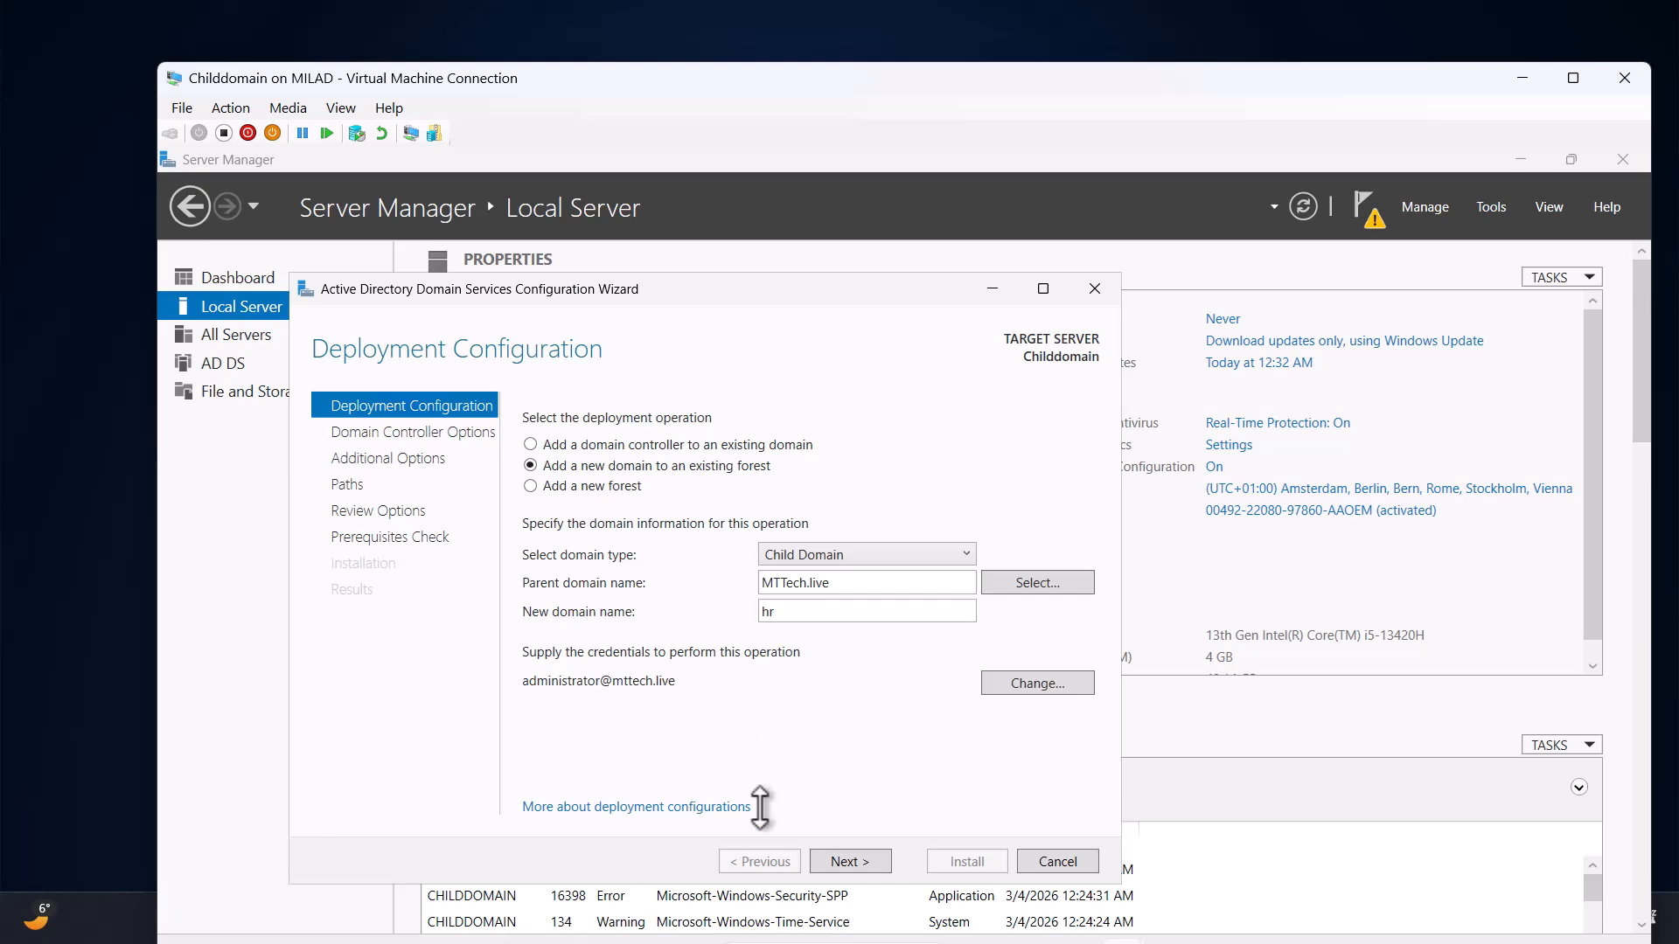
# On Domain Controller Options, enter and confirm the Directory Services Restore Mode password.
pyautogui.click(843, 860)
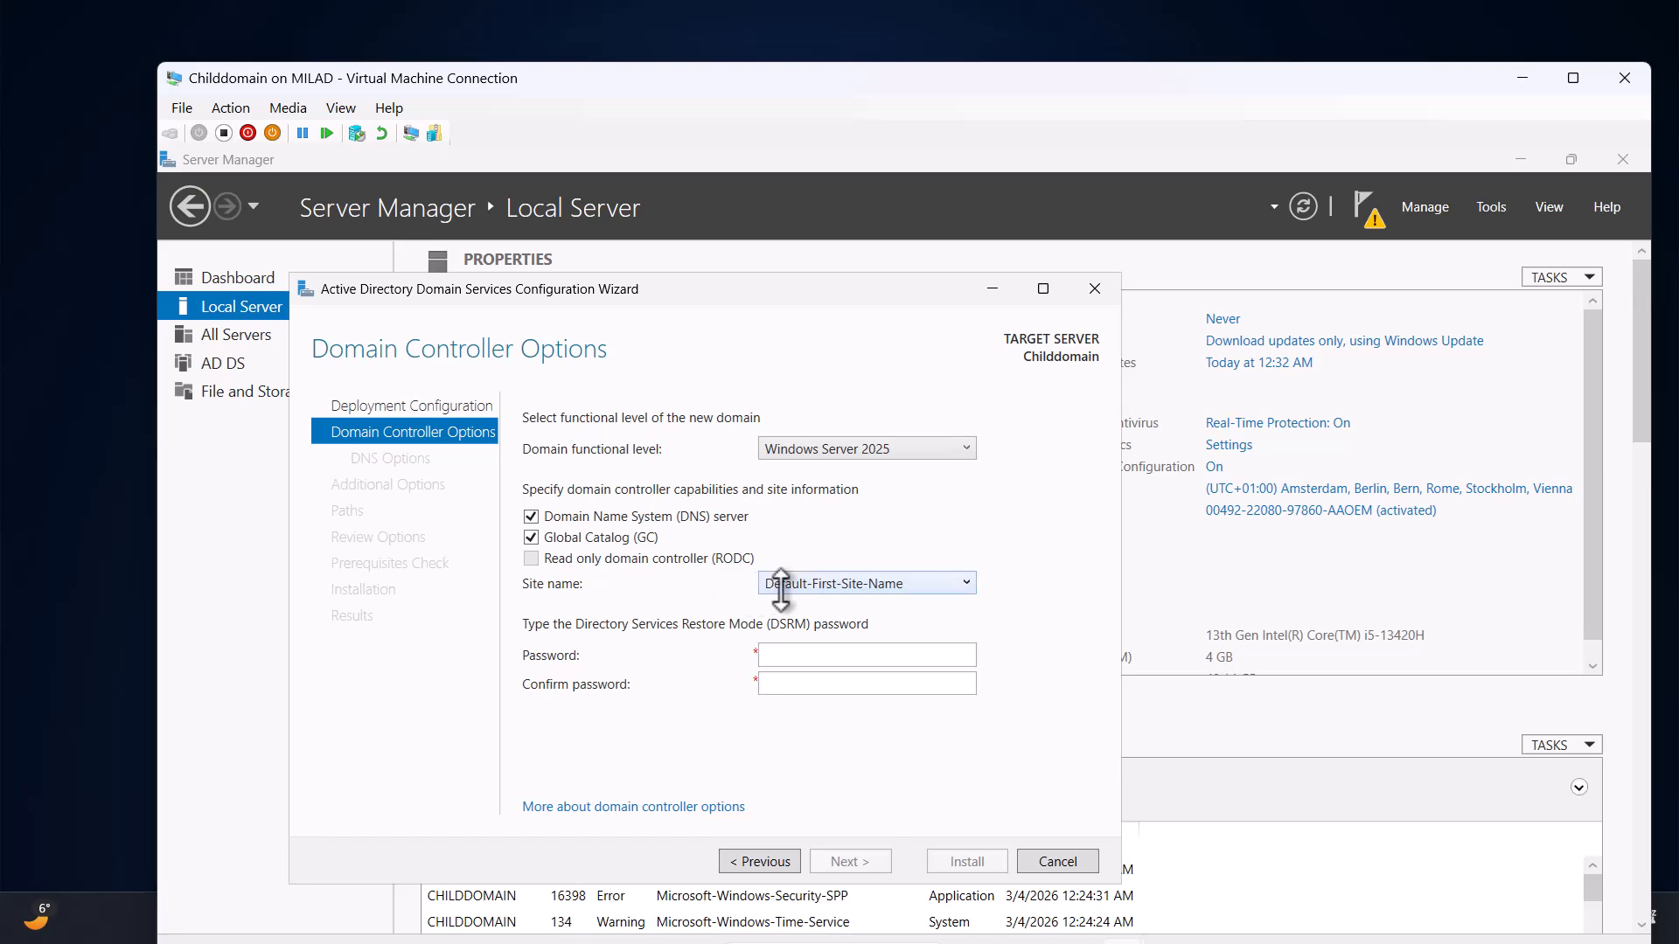
pyautogui.click(787, 584)
pyautogui.click(779, 656)
pyautogui.write('•••••••••')
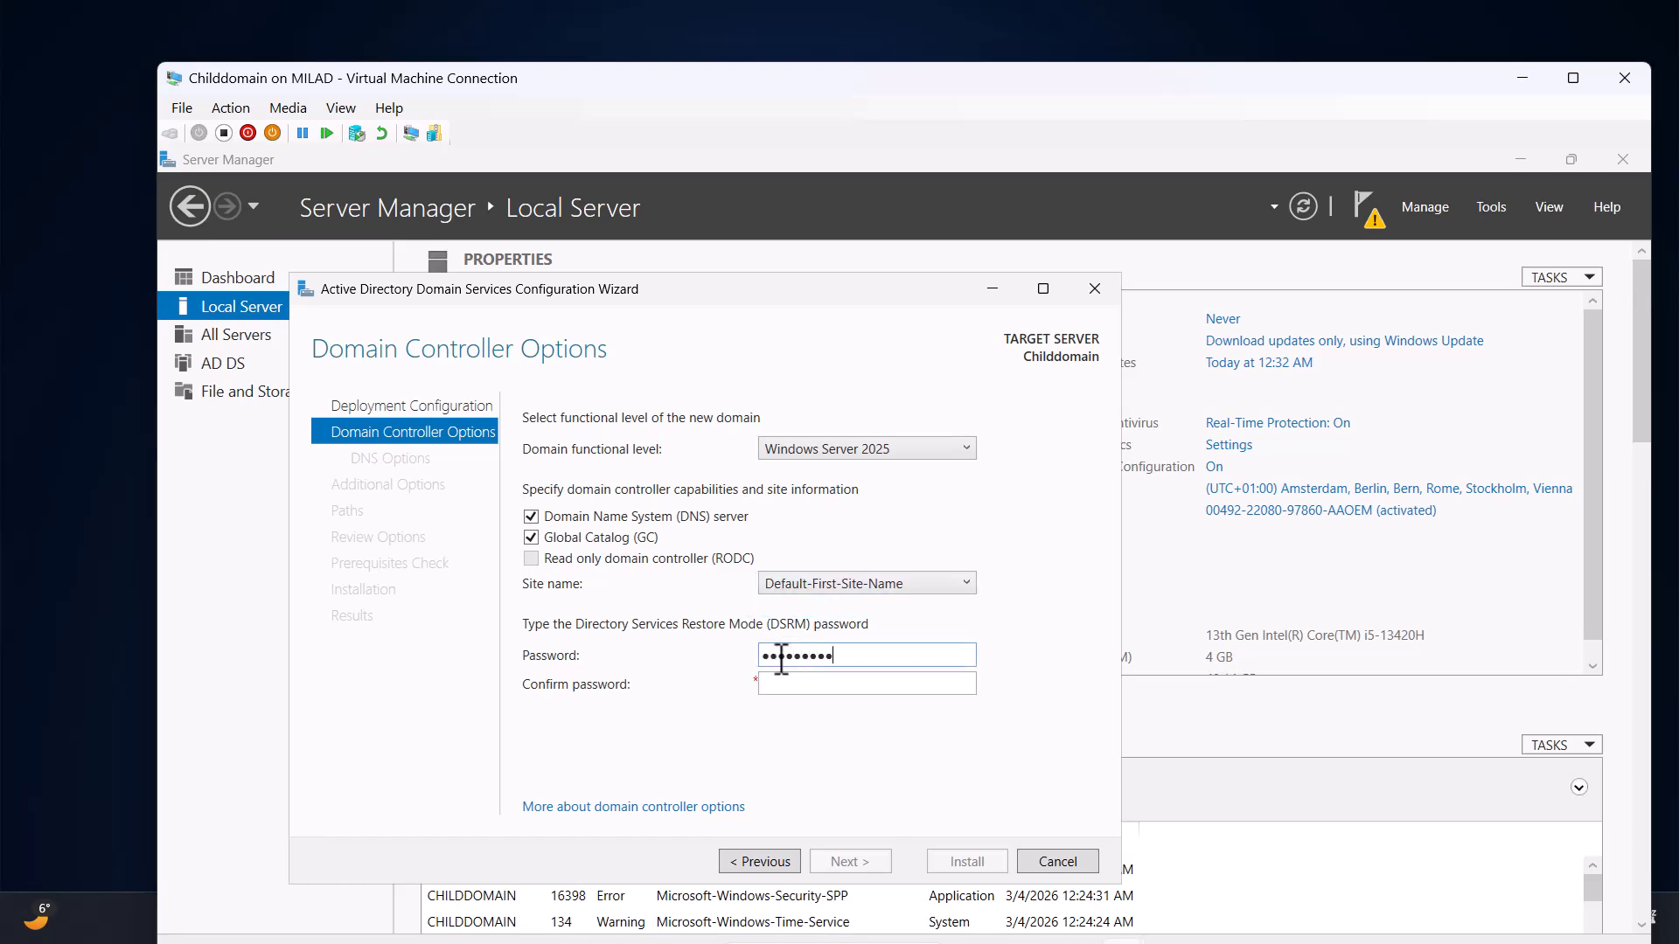
pyautogui.press('Tab')
pyautogui.write('•••••••••')
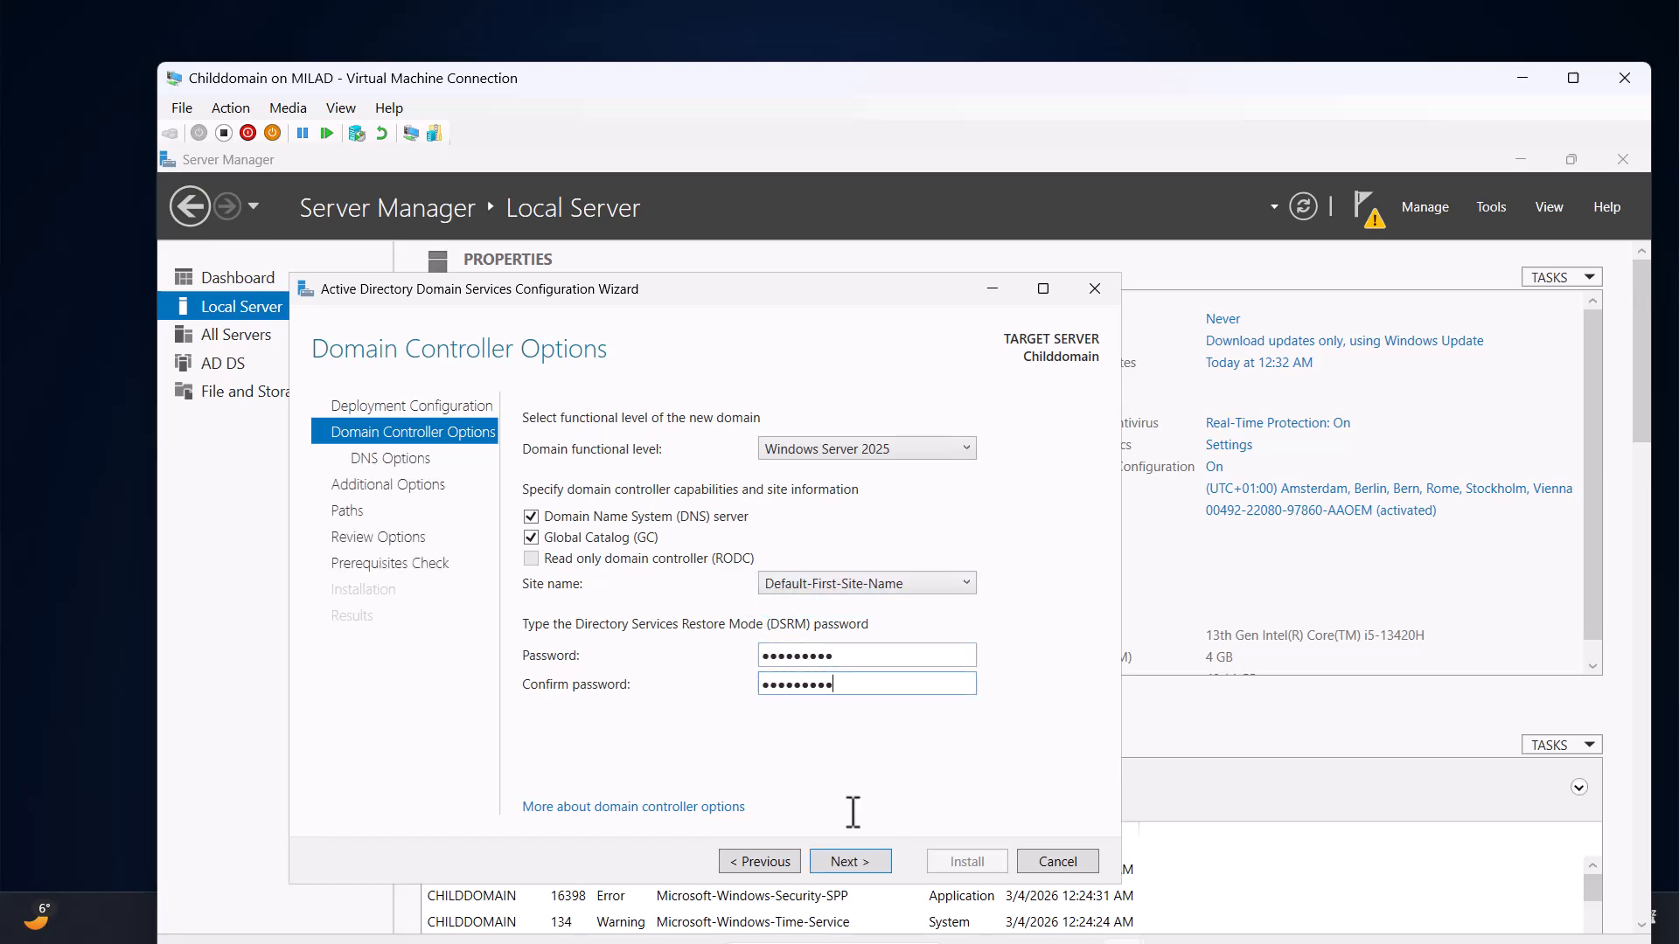
# Accept DNS delegation, NetBIOS name HR and default paths through to the prerequisites check.
pyautogui.click(857, 861)
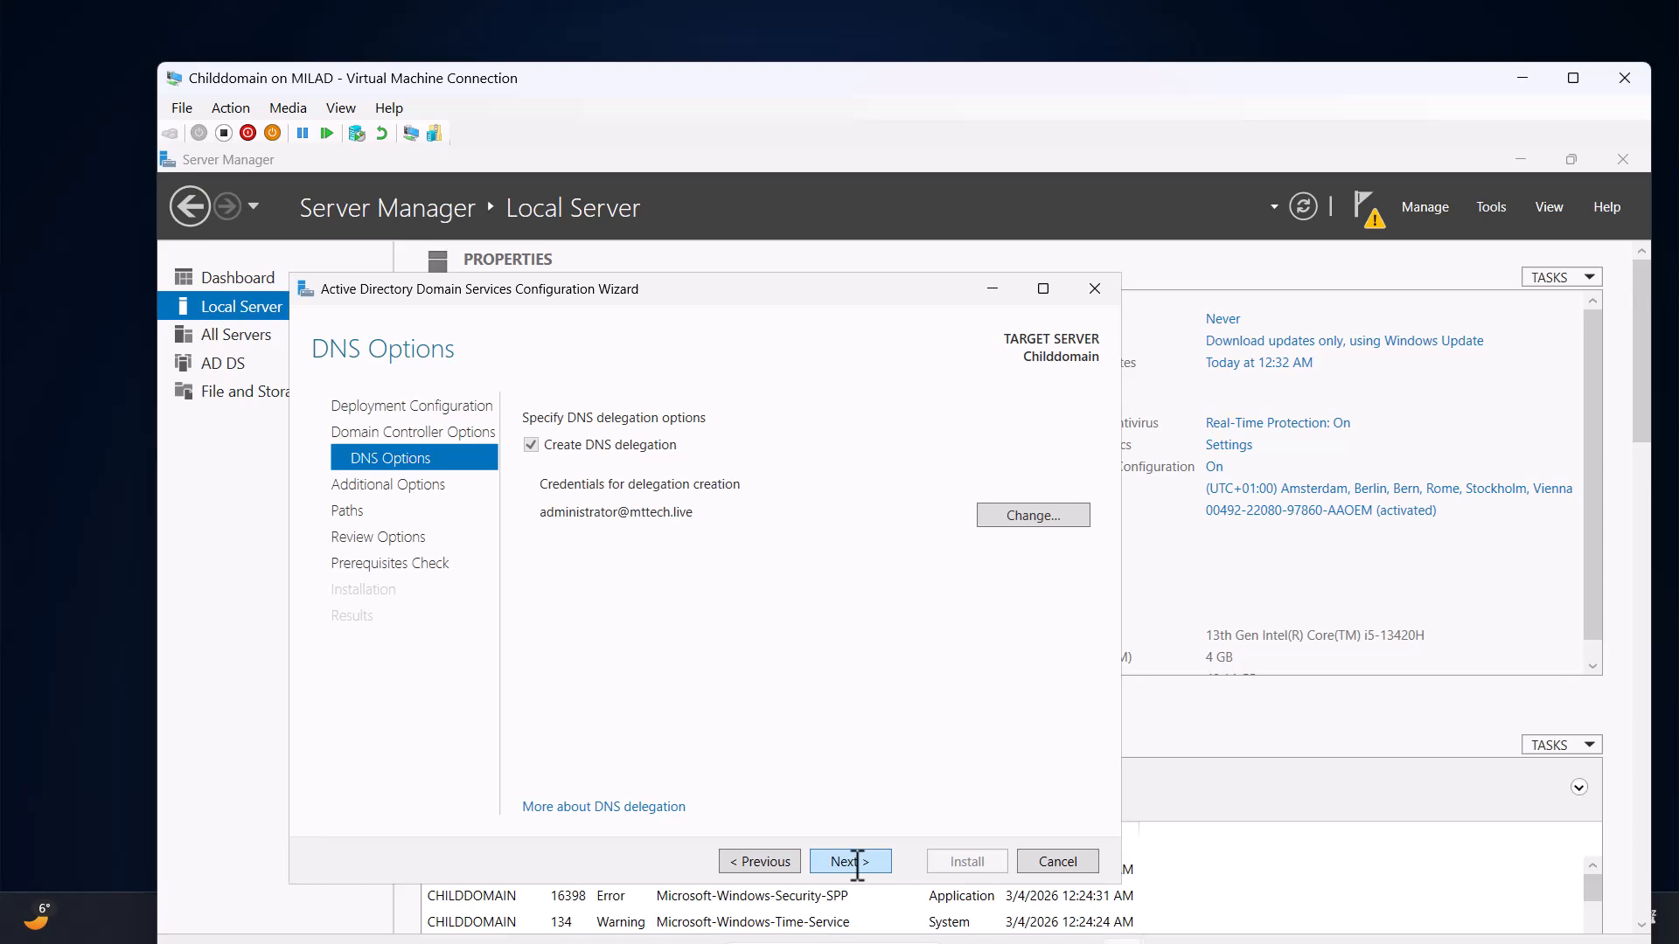
pyautogui.click(857, 865)
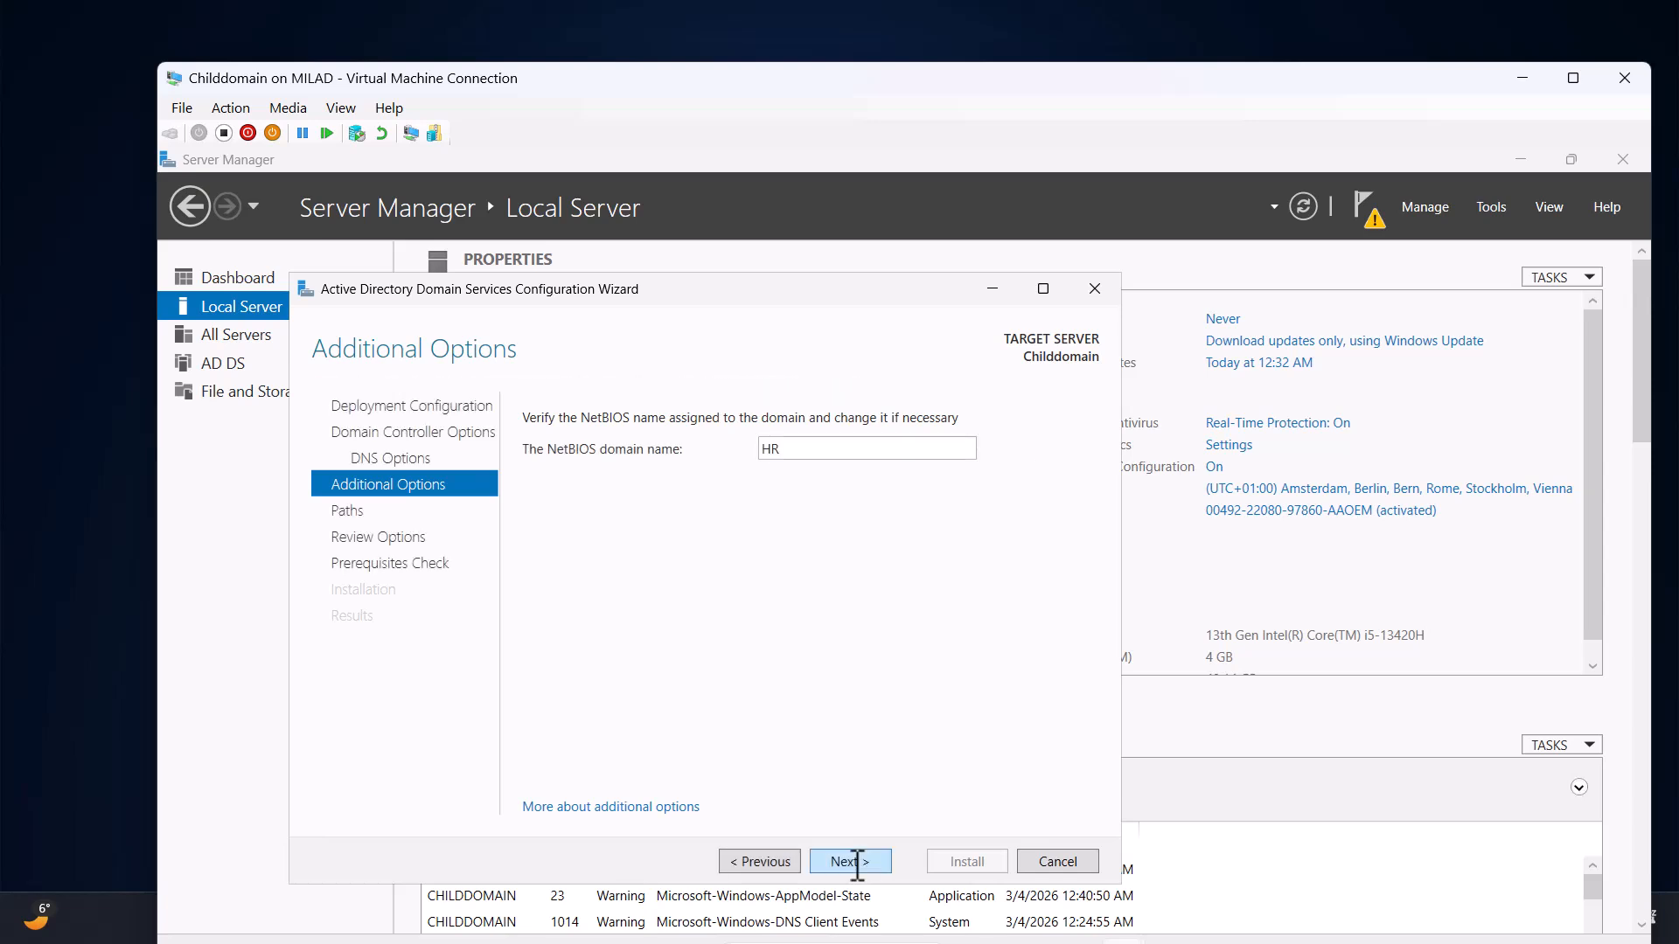
pyautogui.click(856, 863)
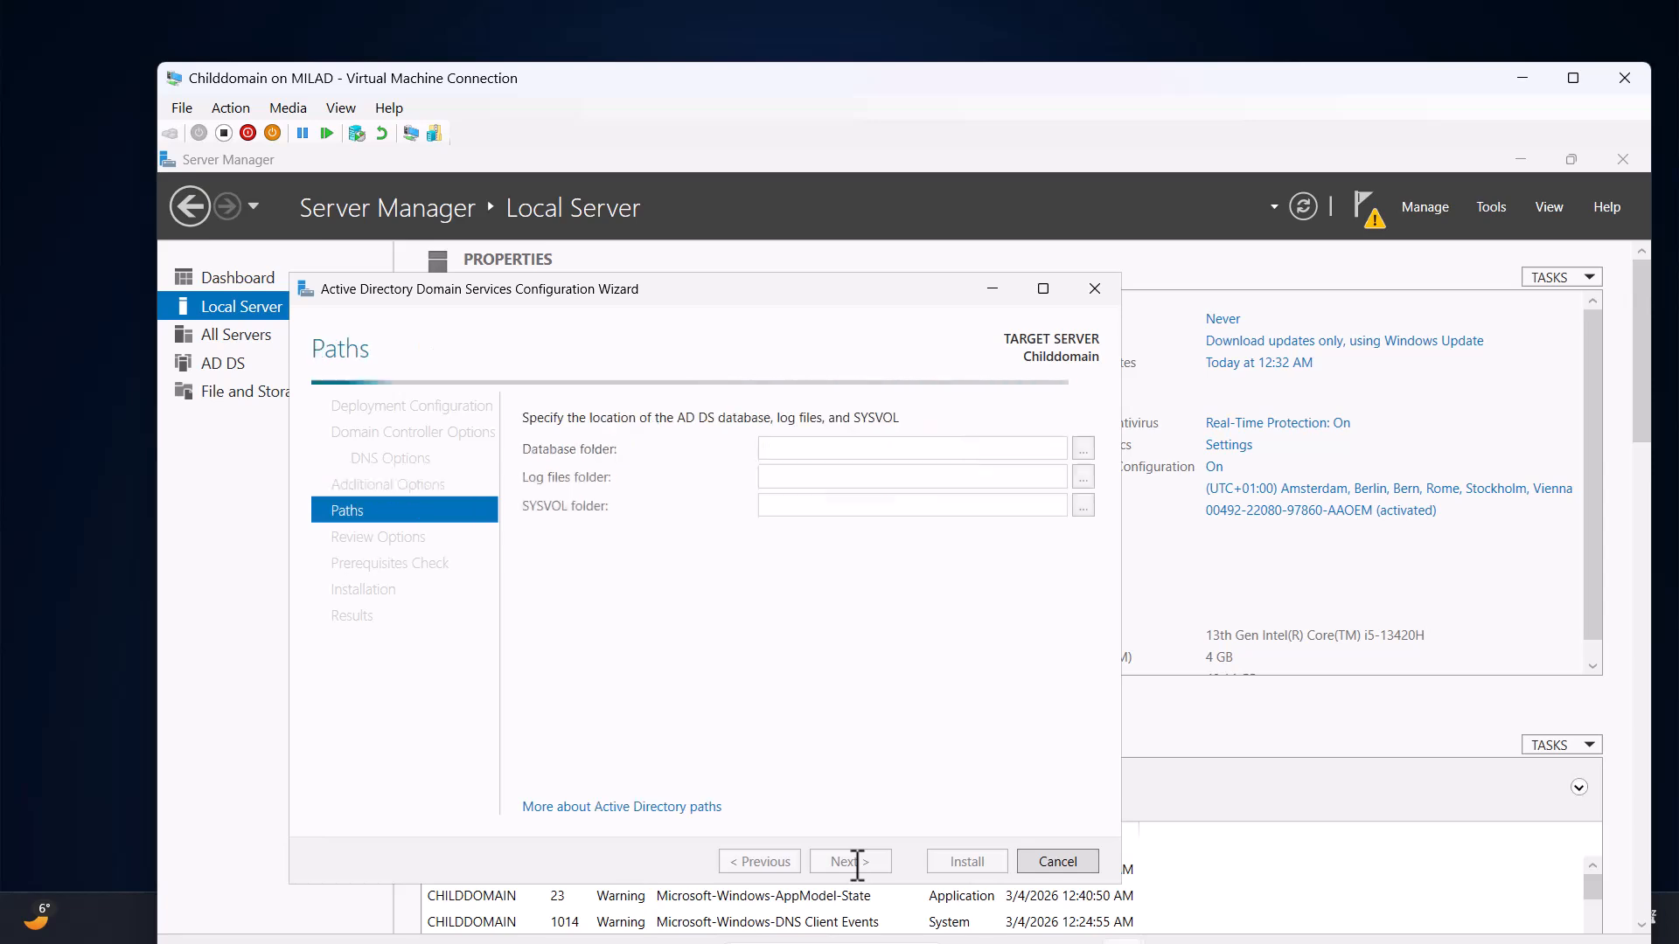
pyautogui.click(856, 863)
pyautogui.click(856, 864)
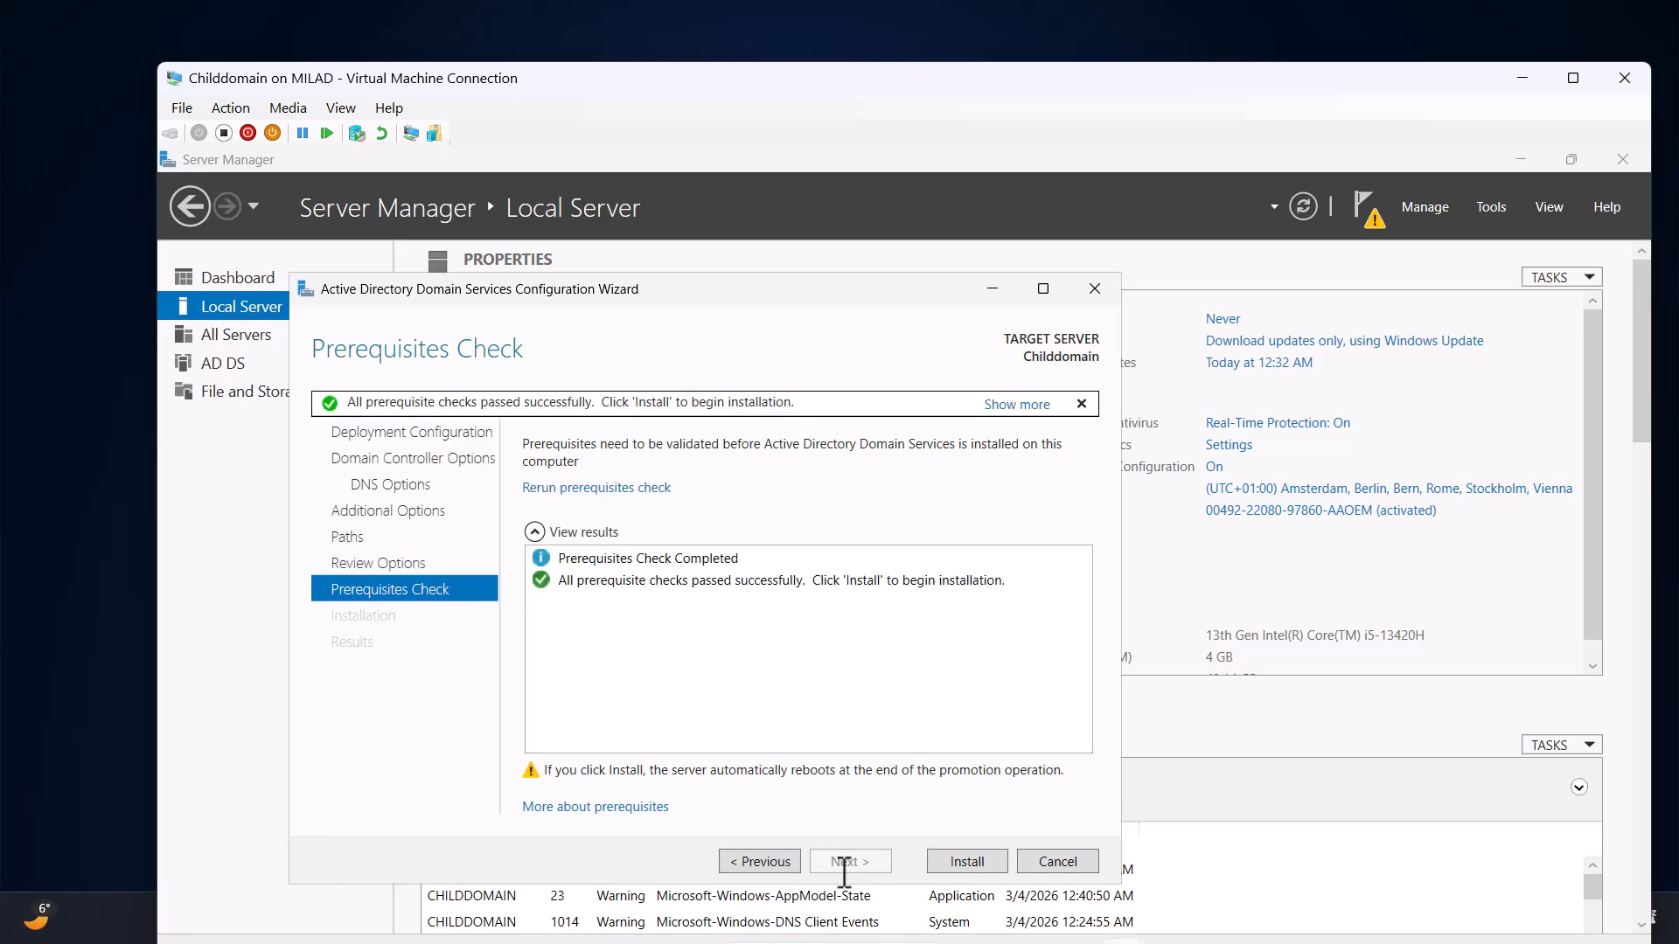
# Install AD DS for hr.MTTech.live and dismiss the sign-out notice when promotion finishes.
pyautogui.click(967, 859)
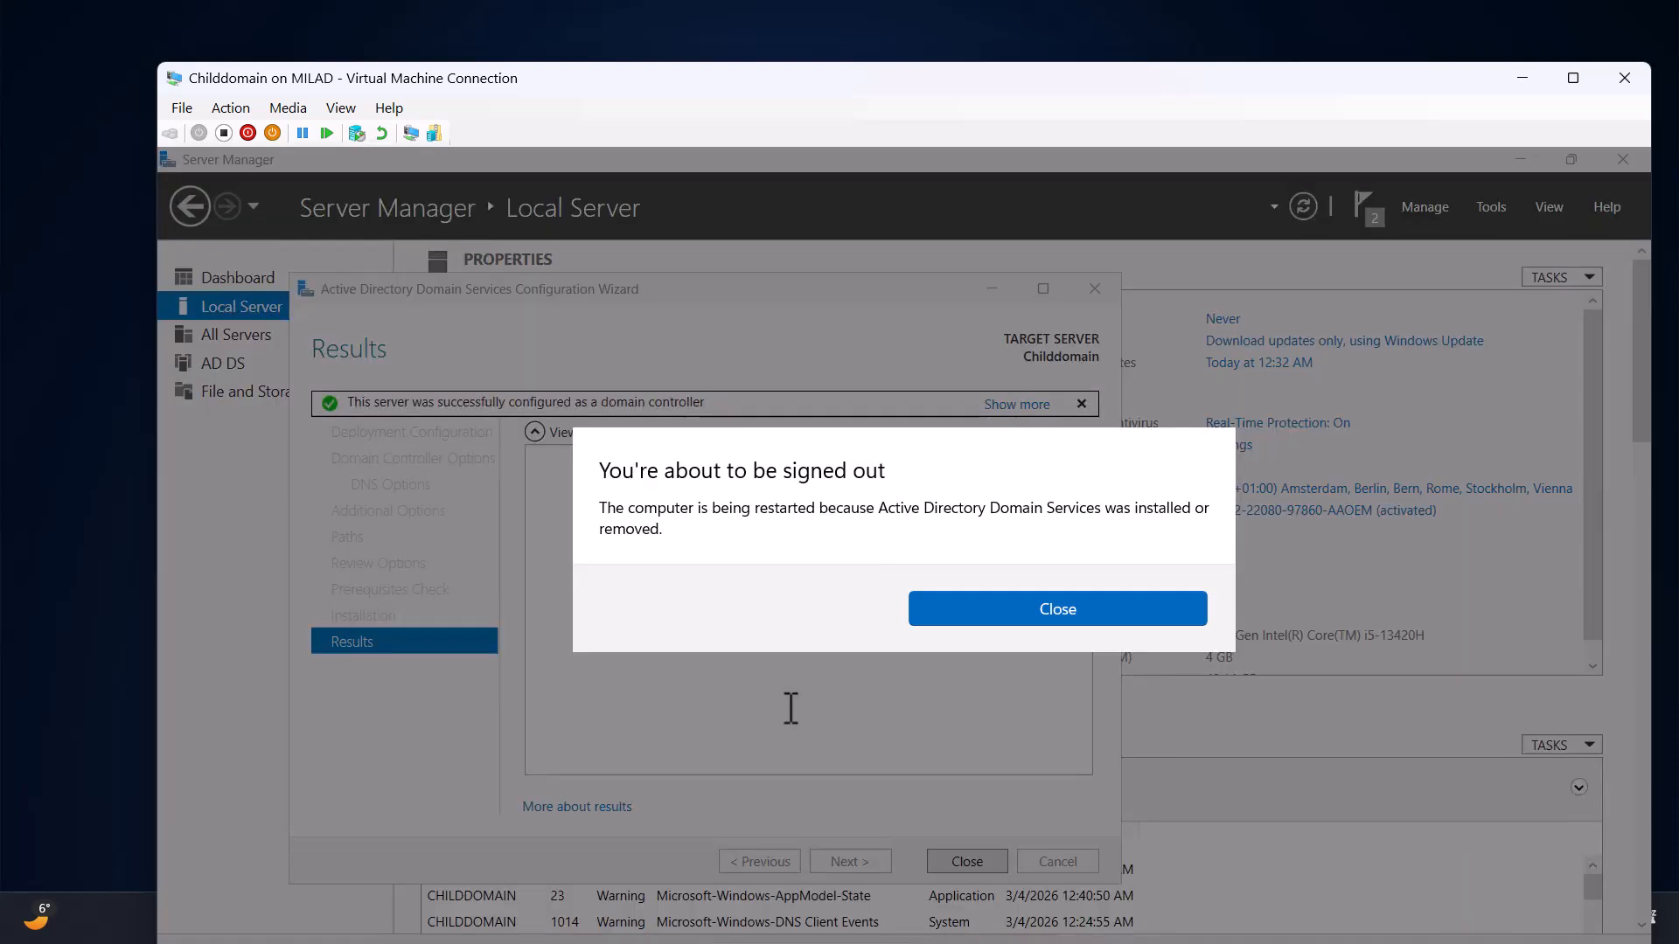
pyautogui.click(1004, 611)
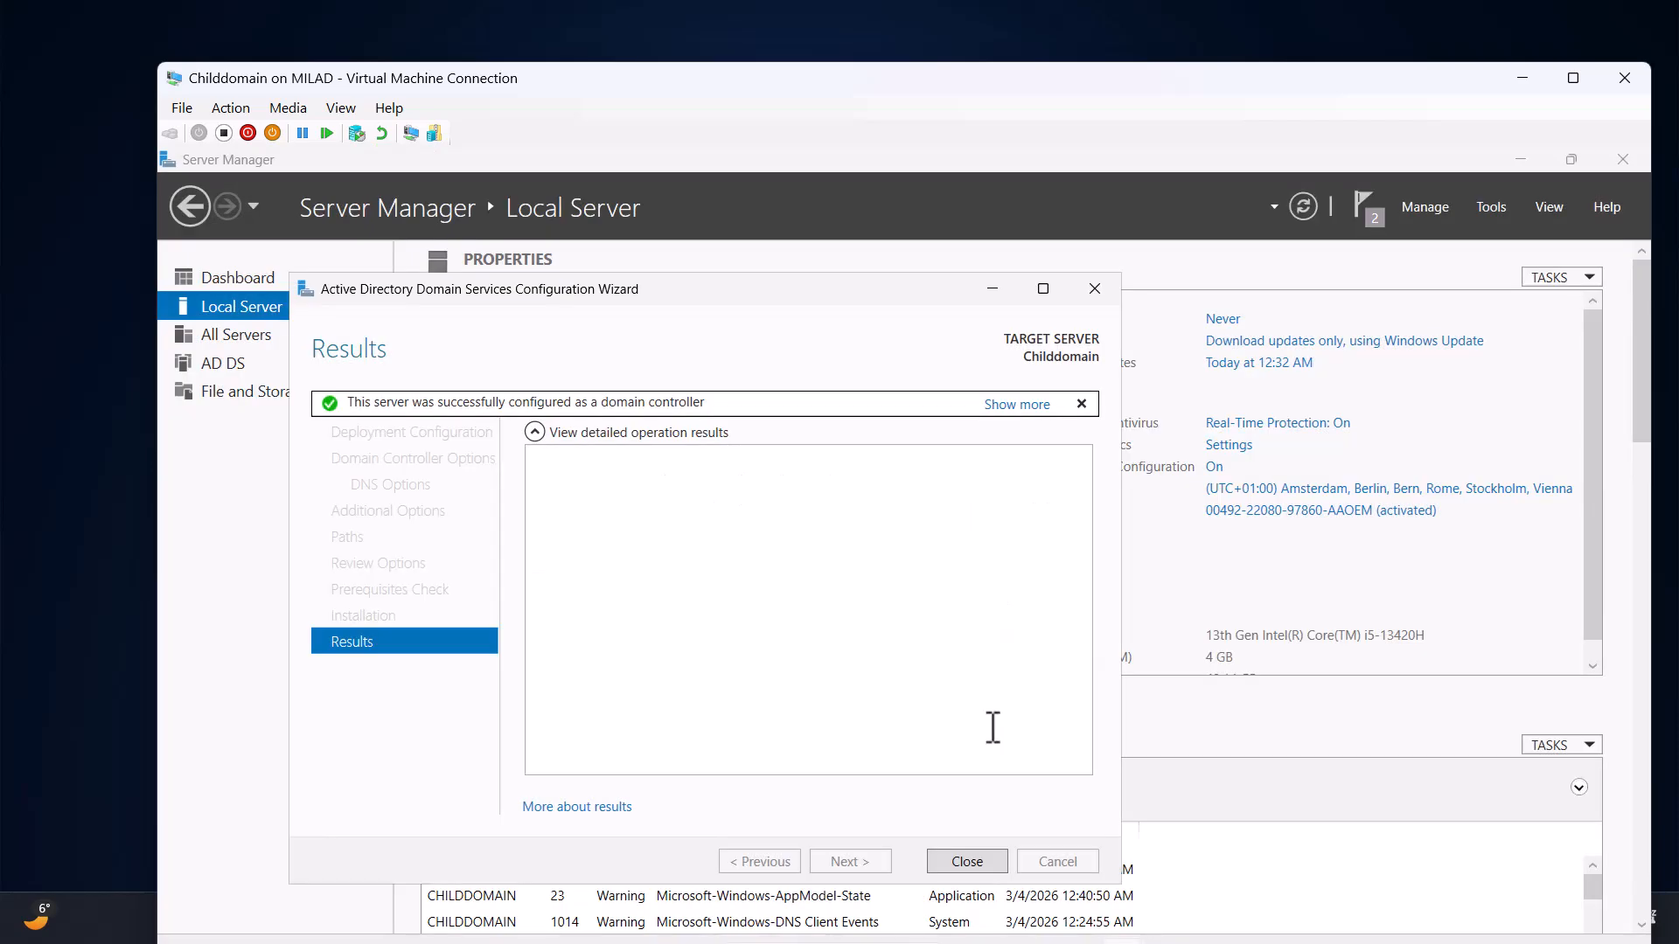
# Close the wizard, reconnect to the restarted Childdomain VM, and show it maximized full screen.
pyautogui.click(972, 861)
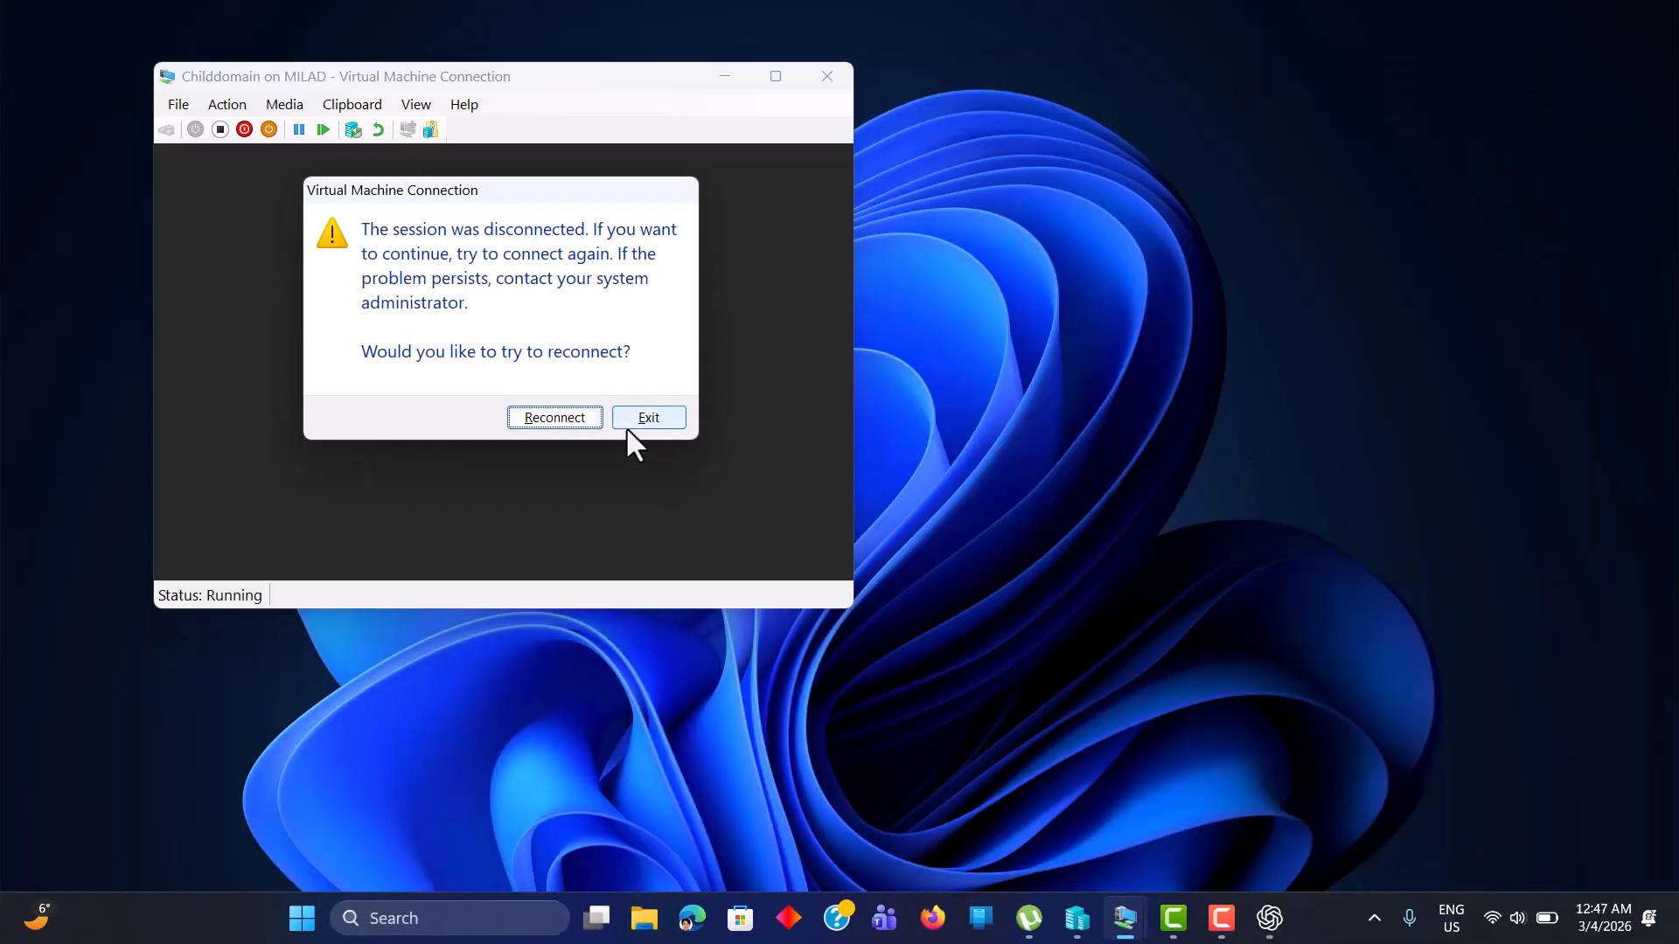
pyautogui.click(575, 417)
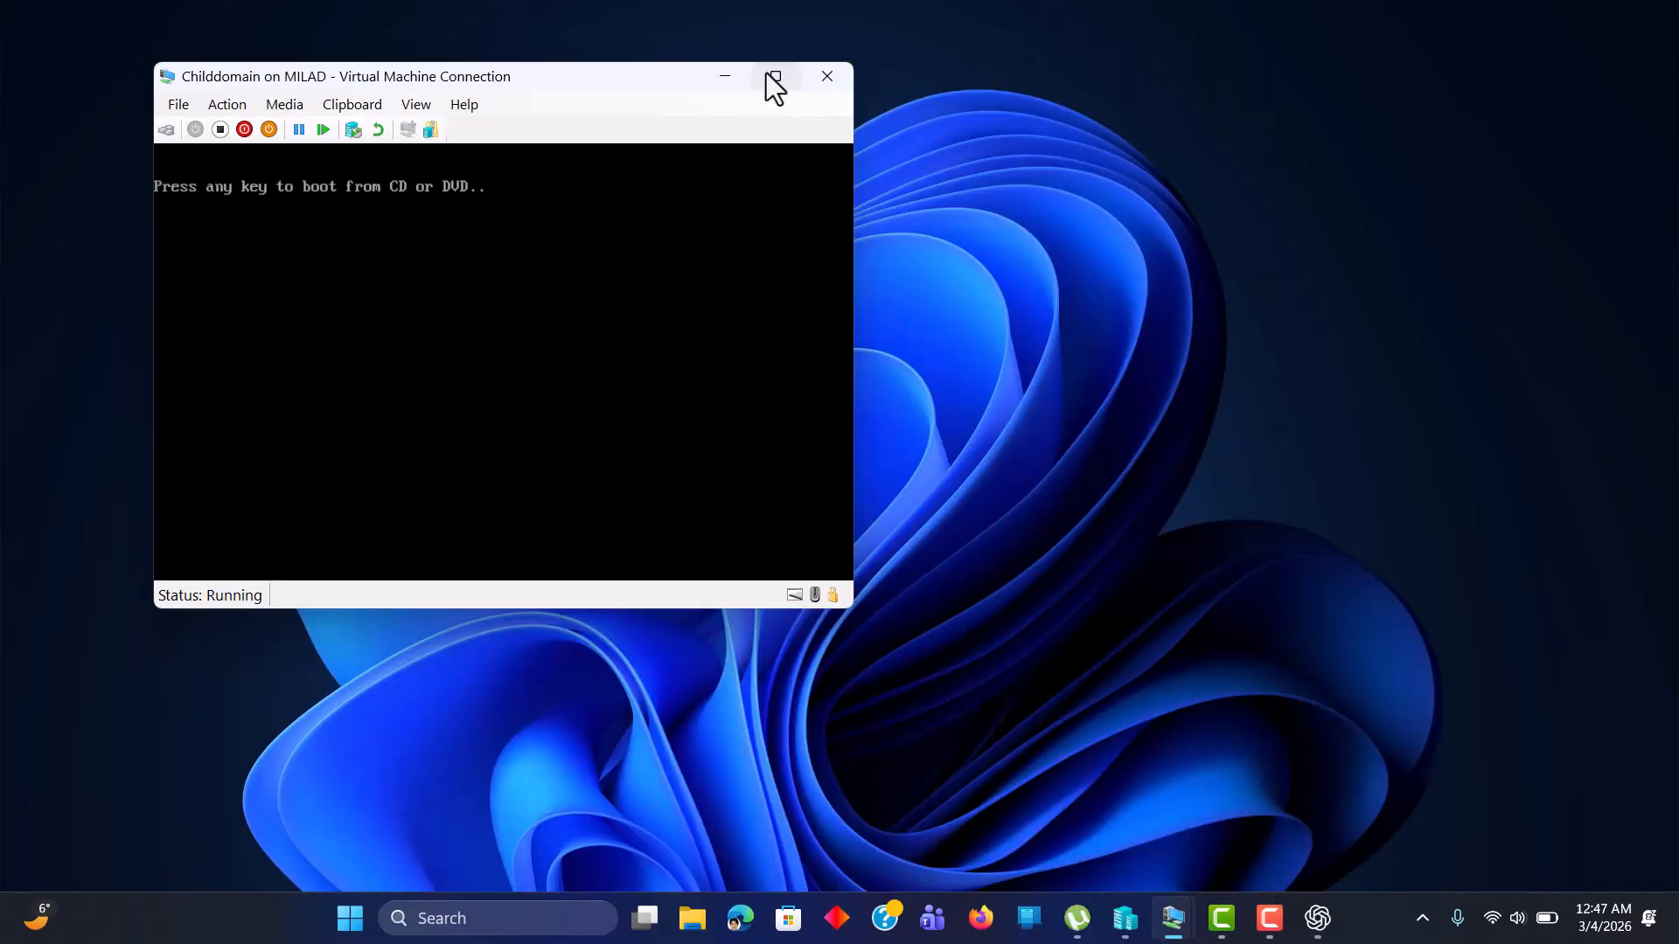
pyautogui.click(768, 75)
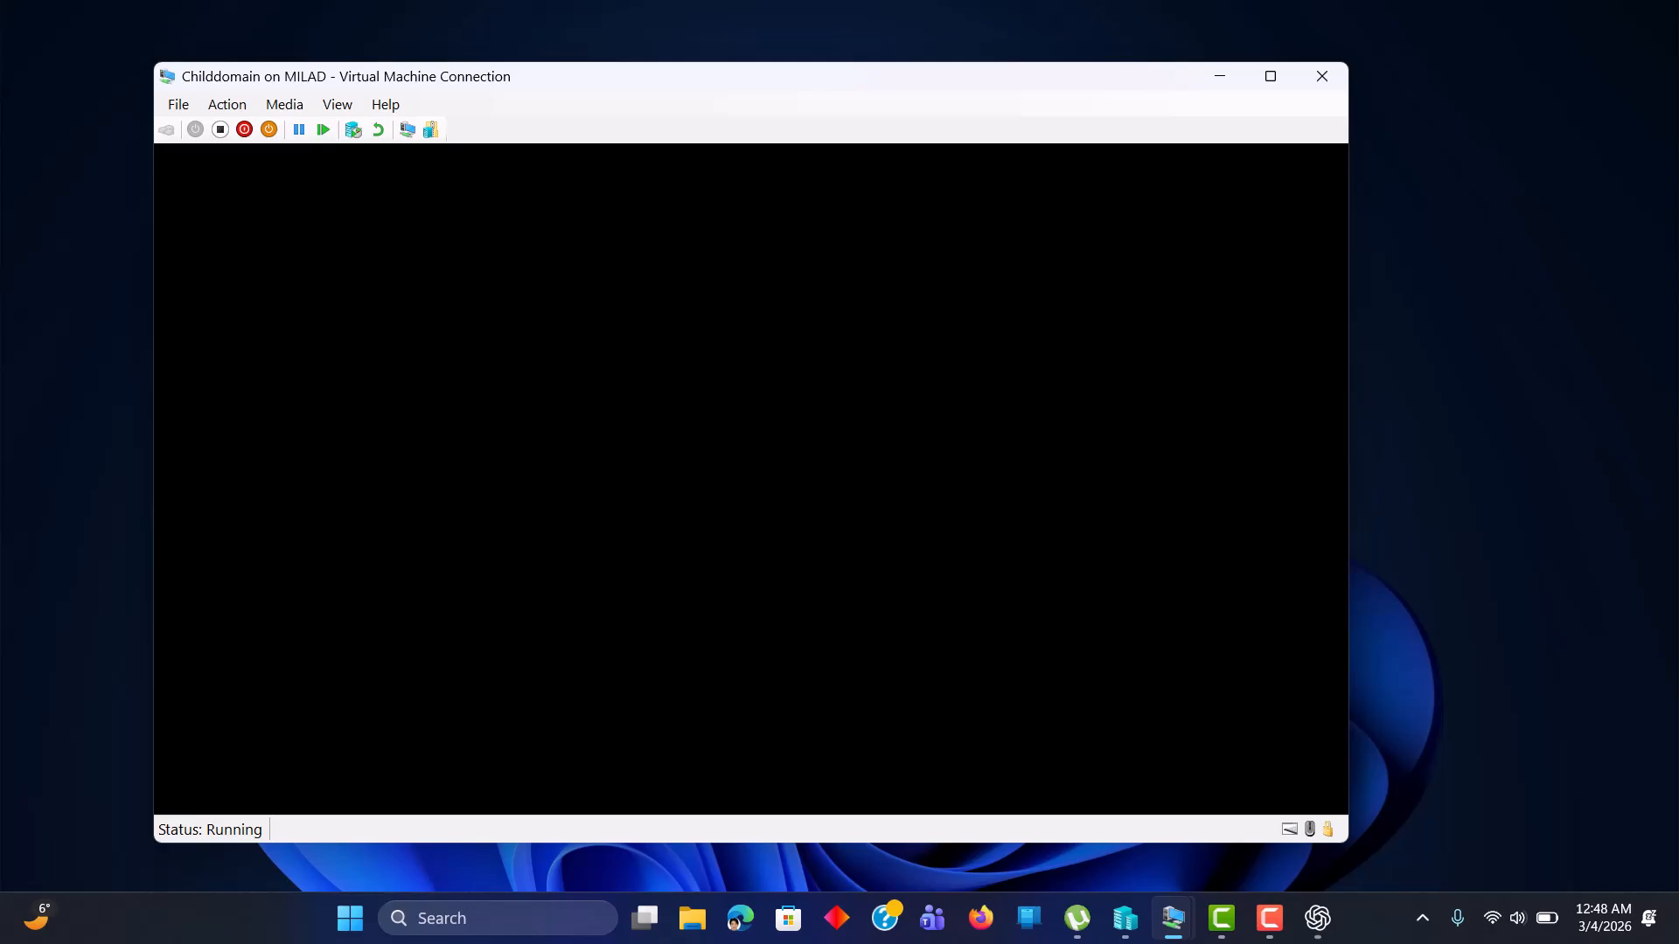
pyautogui.click(1271, 77)
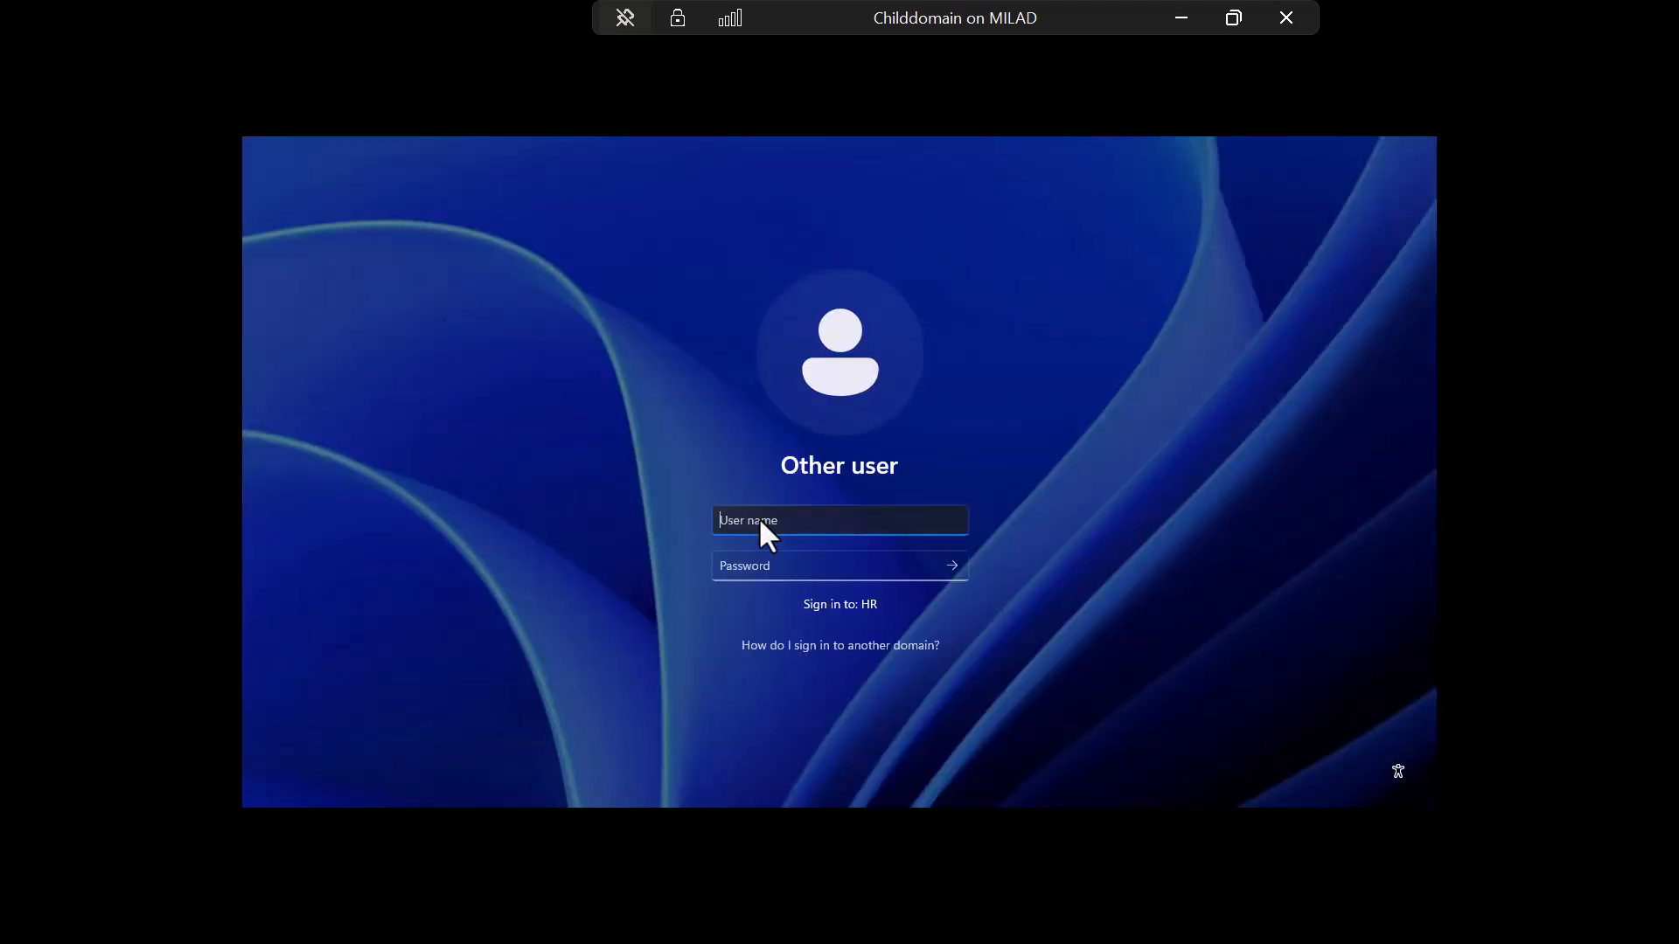
# Sign in as hr\Administrator with the domain administrator password.
pyautogui.write('hr\\Administrator')
pyautogui.press('Tab')
pyautogui.write('P@')
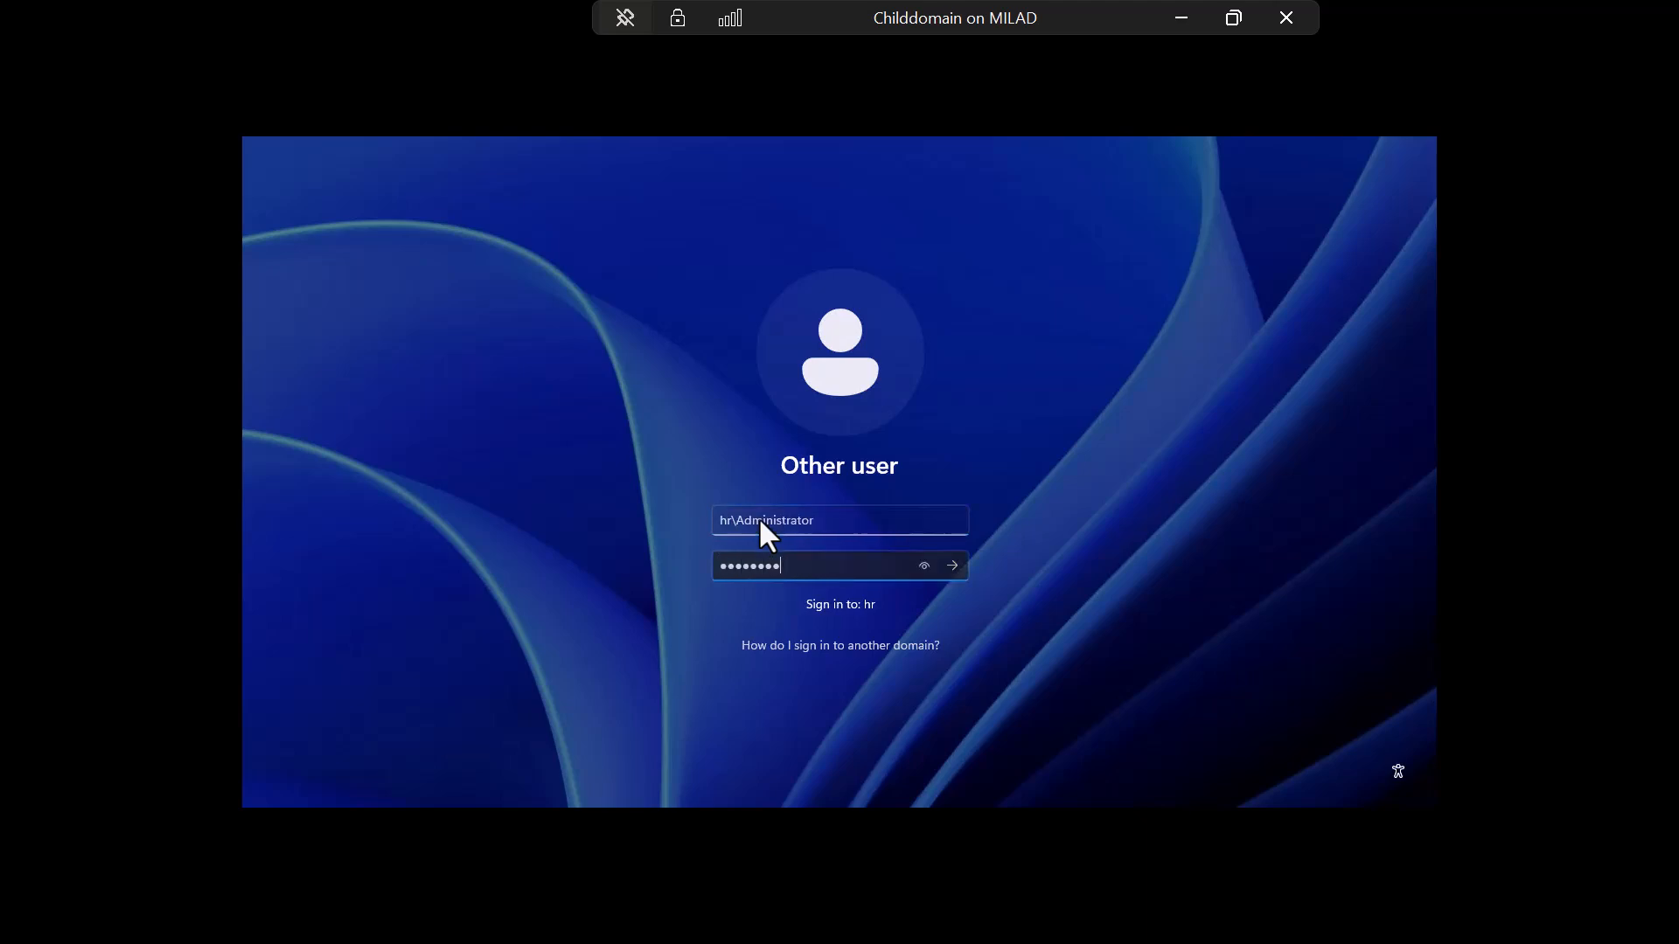
pyautogui.press('Return')
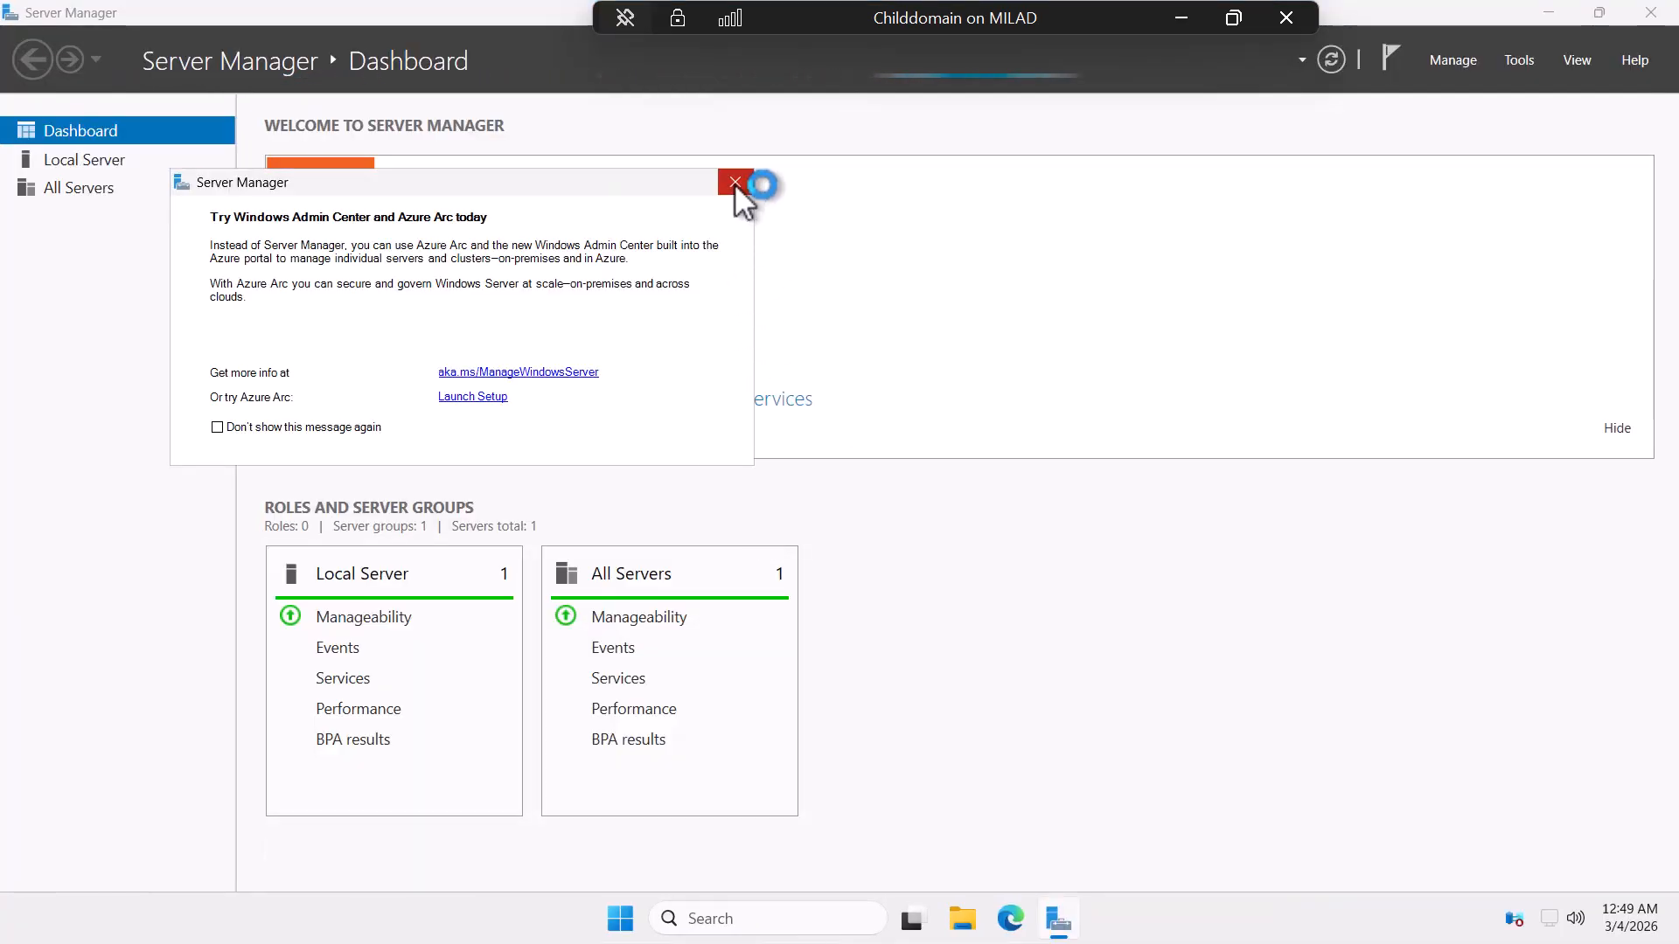
# Dismiss the Azure Arc pop-up to see Local Server listing domain hr.MTTech.live.
pyautogui.click(734, 182)
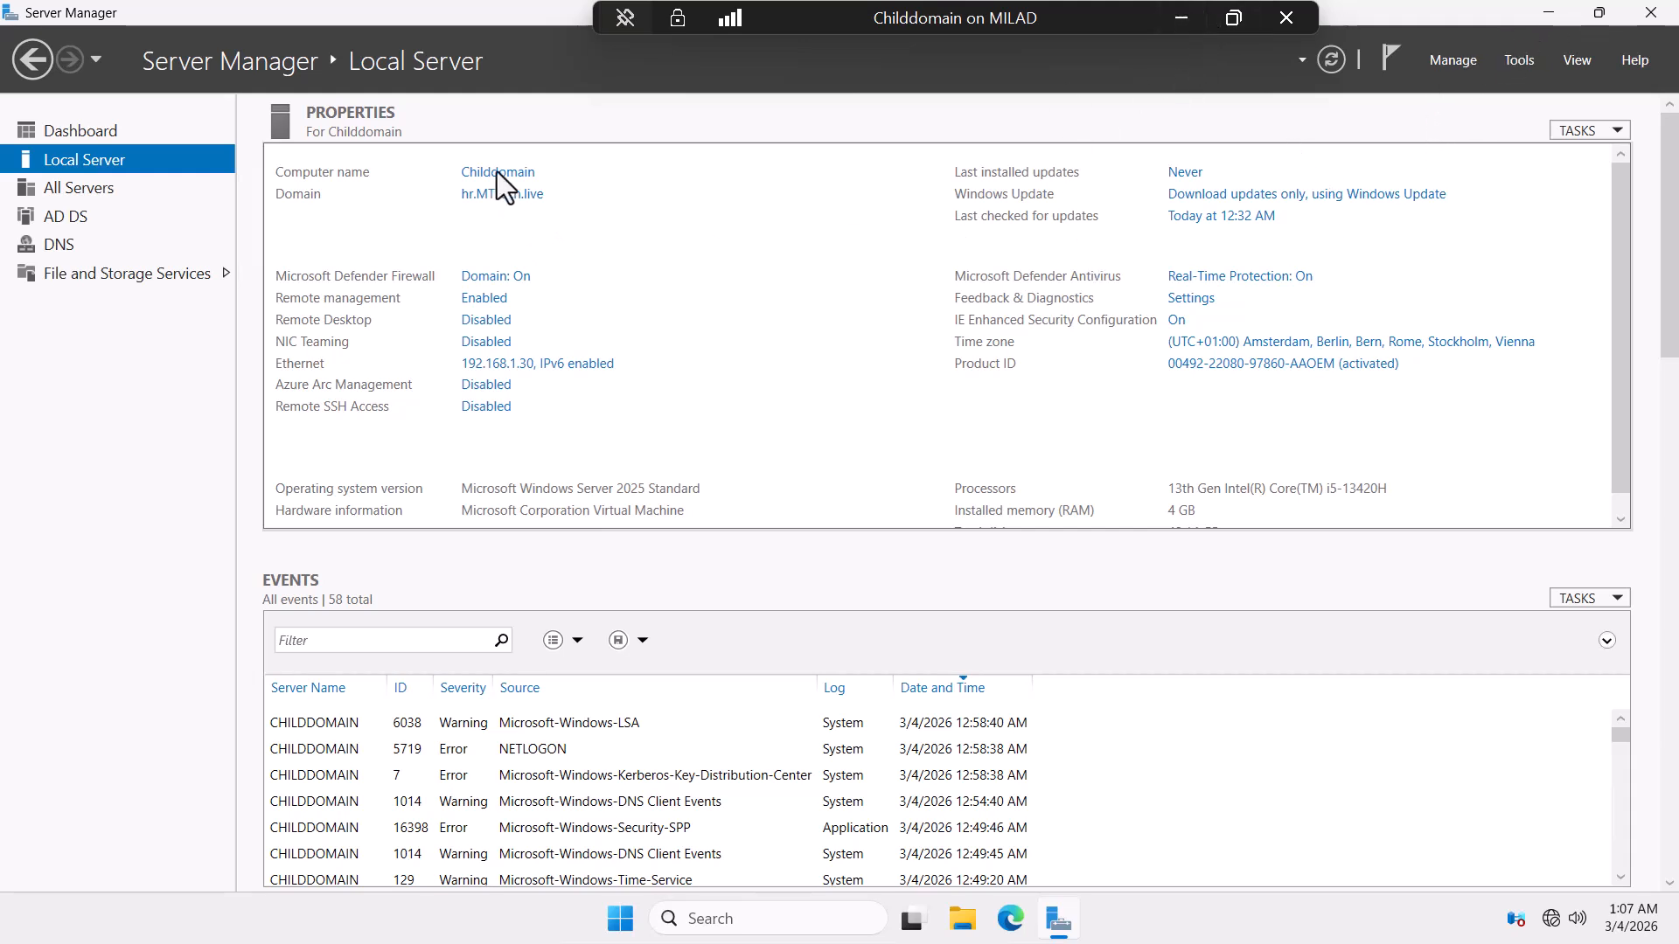
# On WindowsServer2025, view Sales_Department's two users in Users and Computers, then minimize the VM.
pyautogui.click(1176, 17)
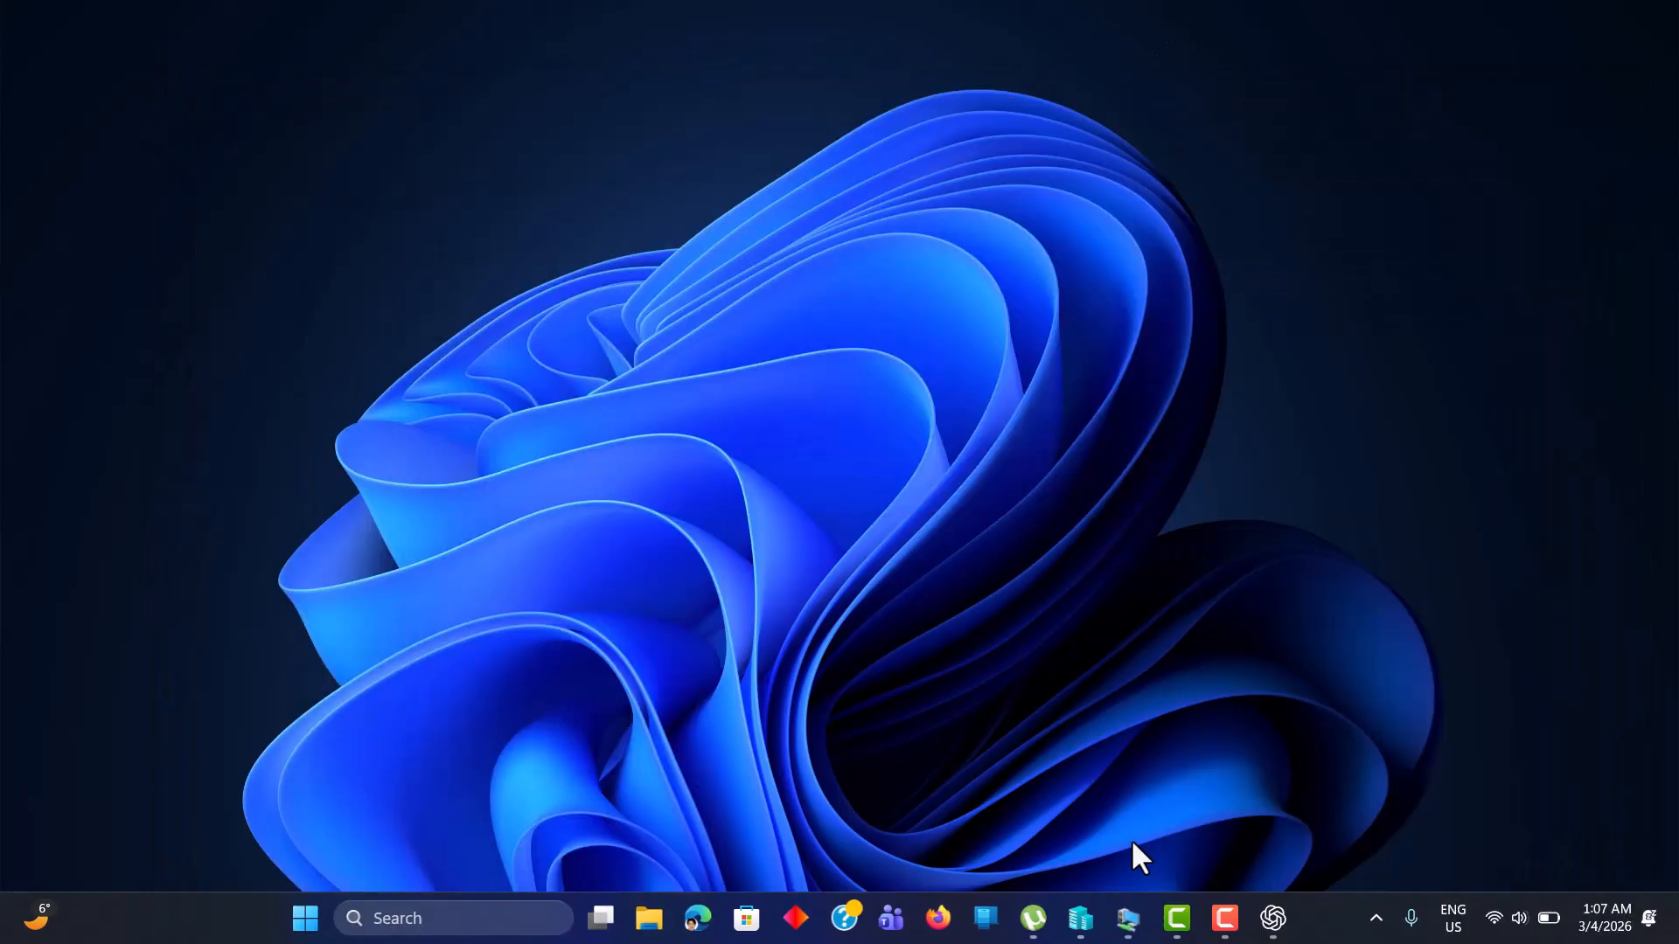
pyautogui.moveTo(1136, 927)
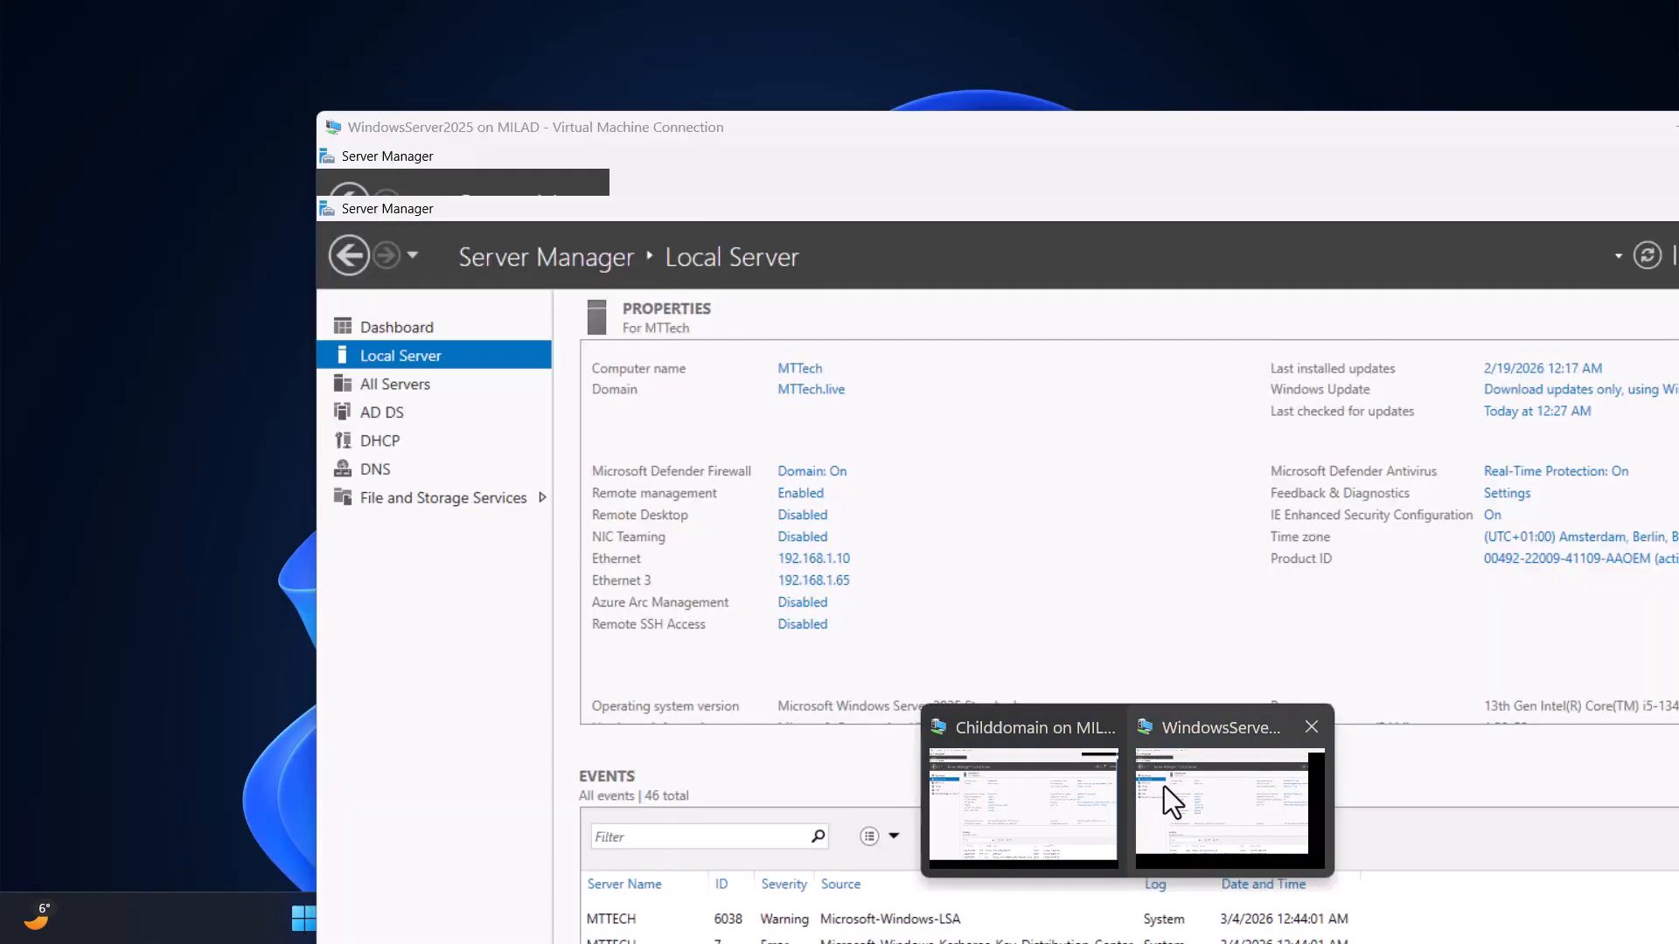
pyautogui.click(1167, 792)
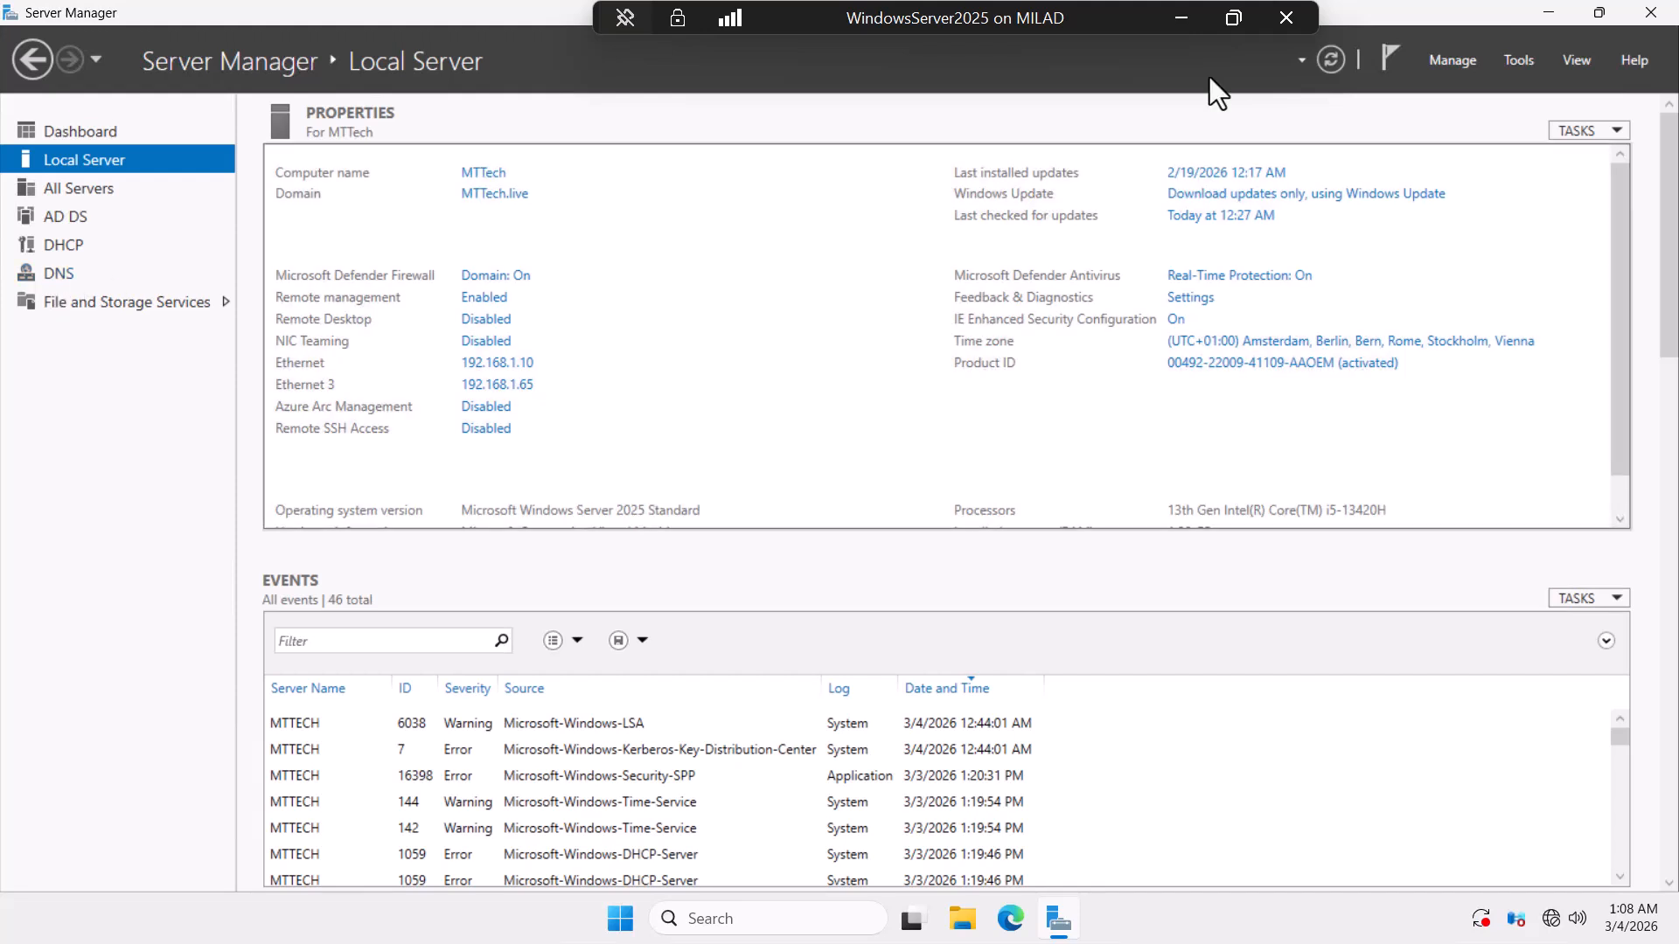
pyautogui.click(1519, 60)
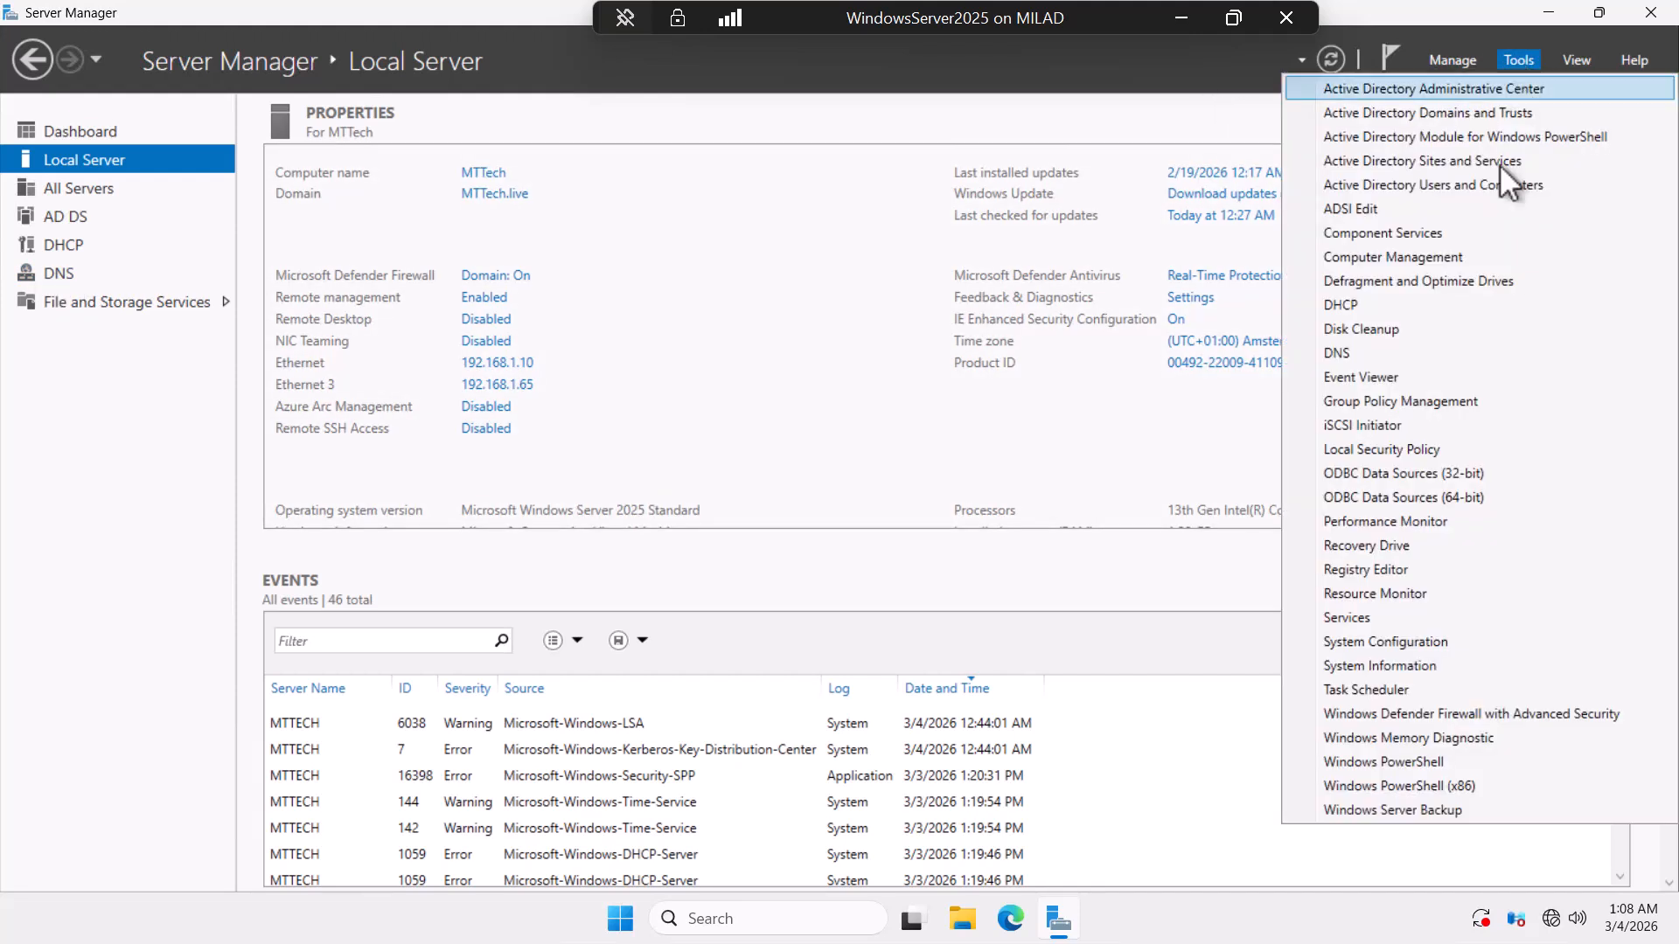
pyautogui.click(1439, 183)
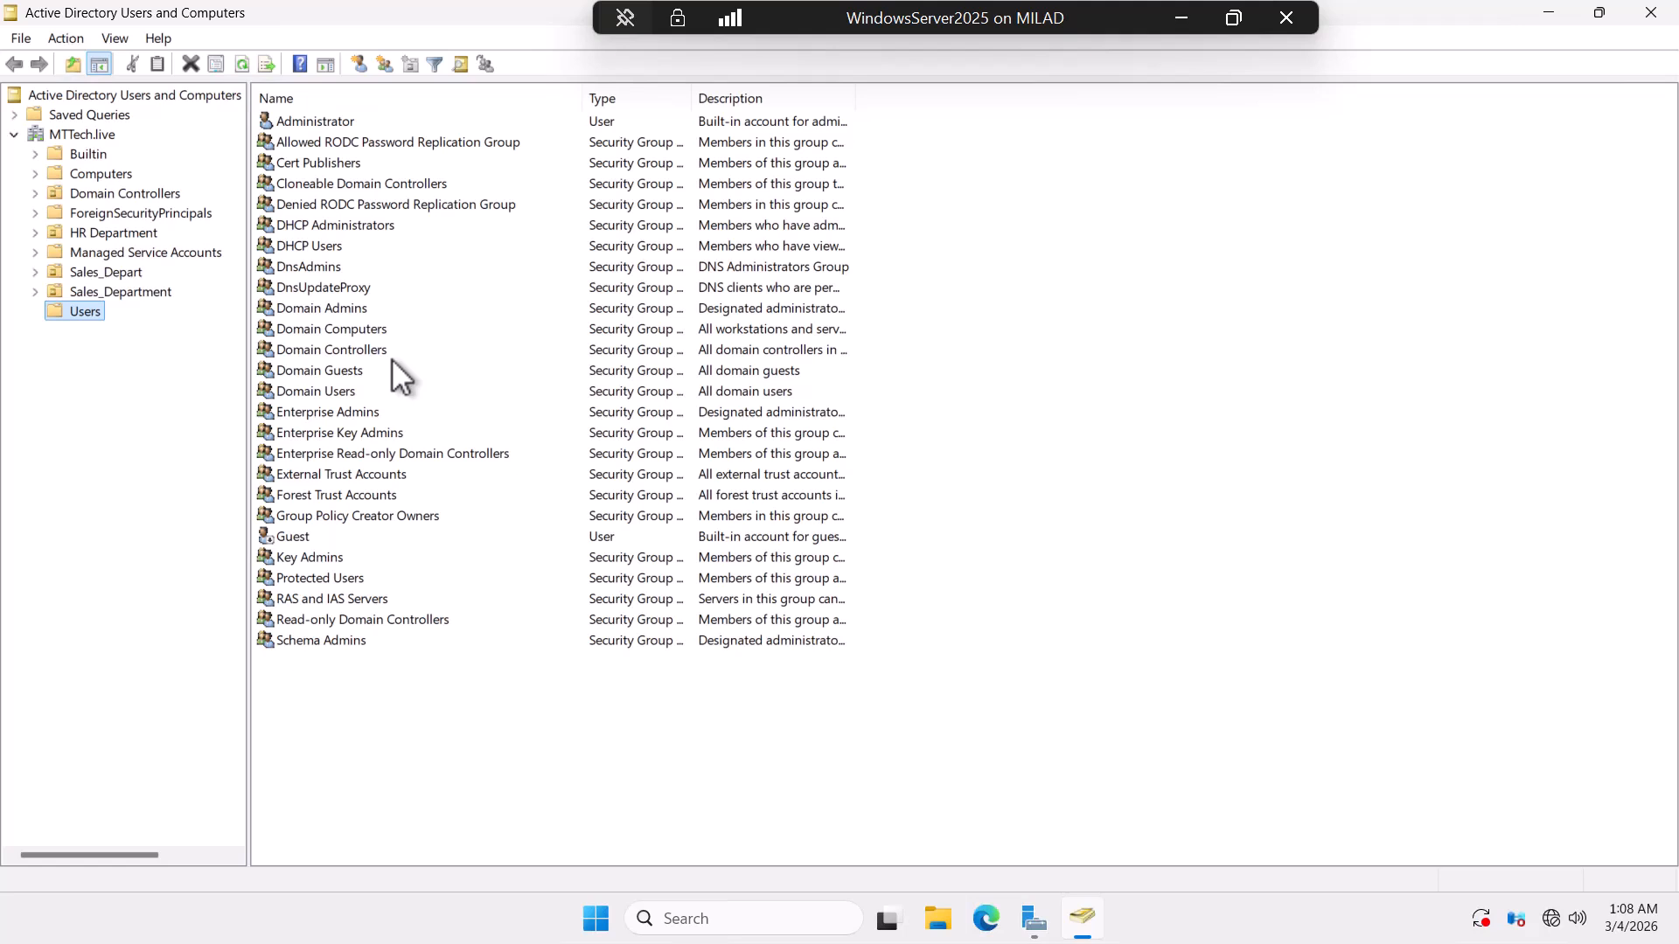
pyautogui.click(91, 291)
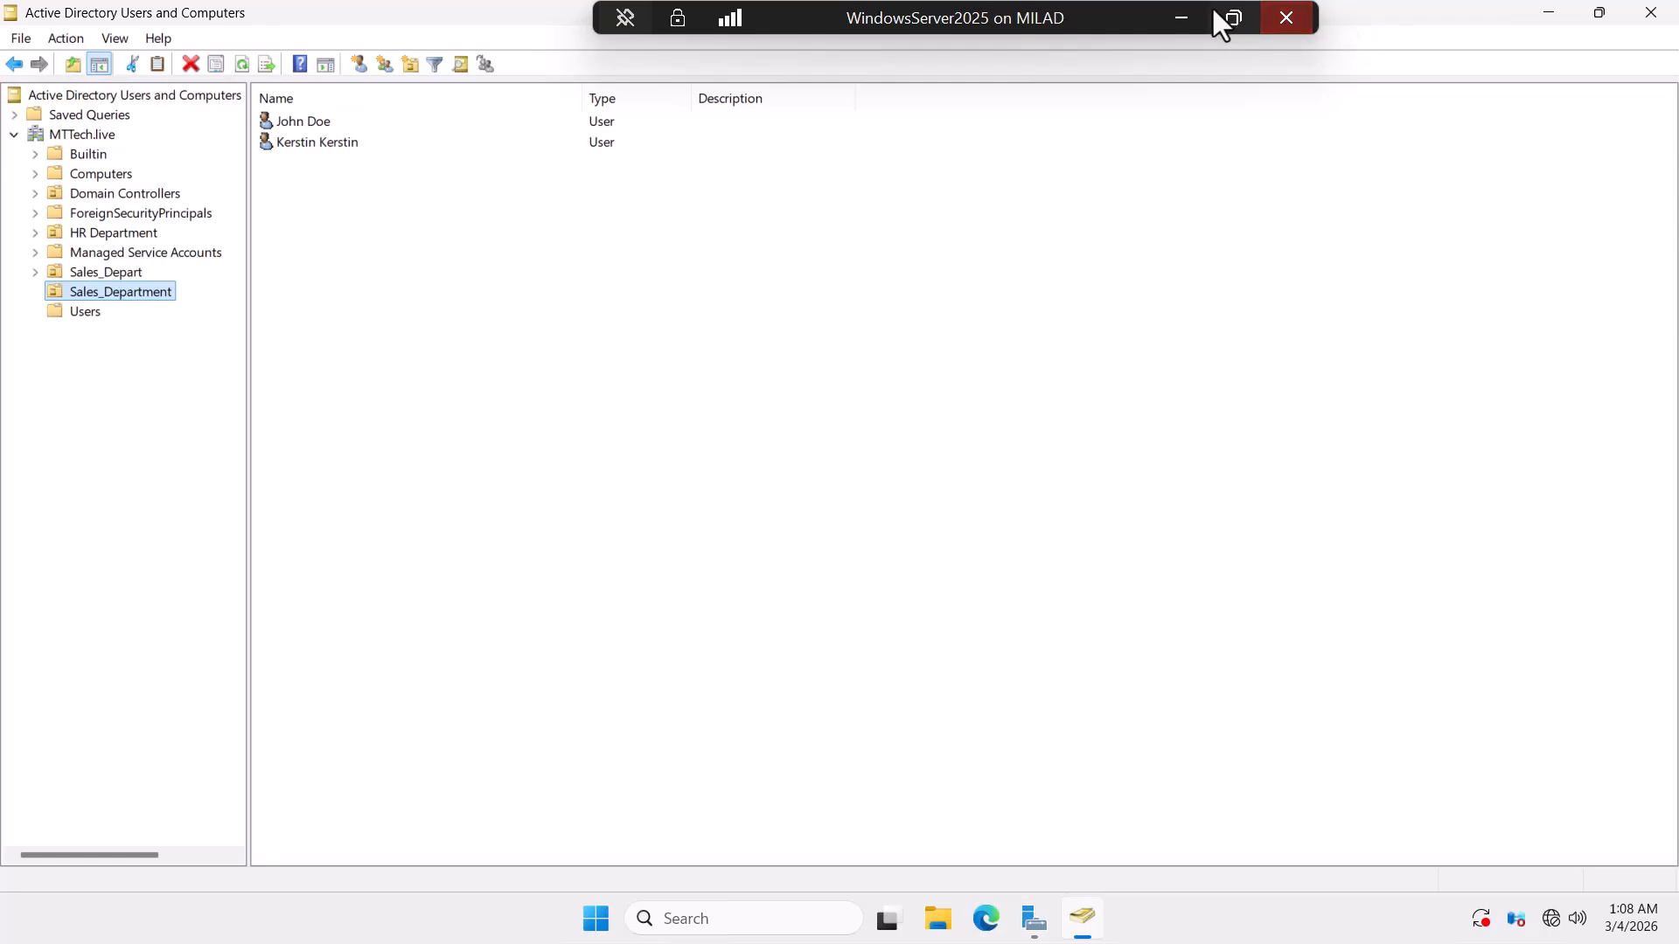
pyautogui.click(1180, 17)
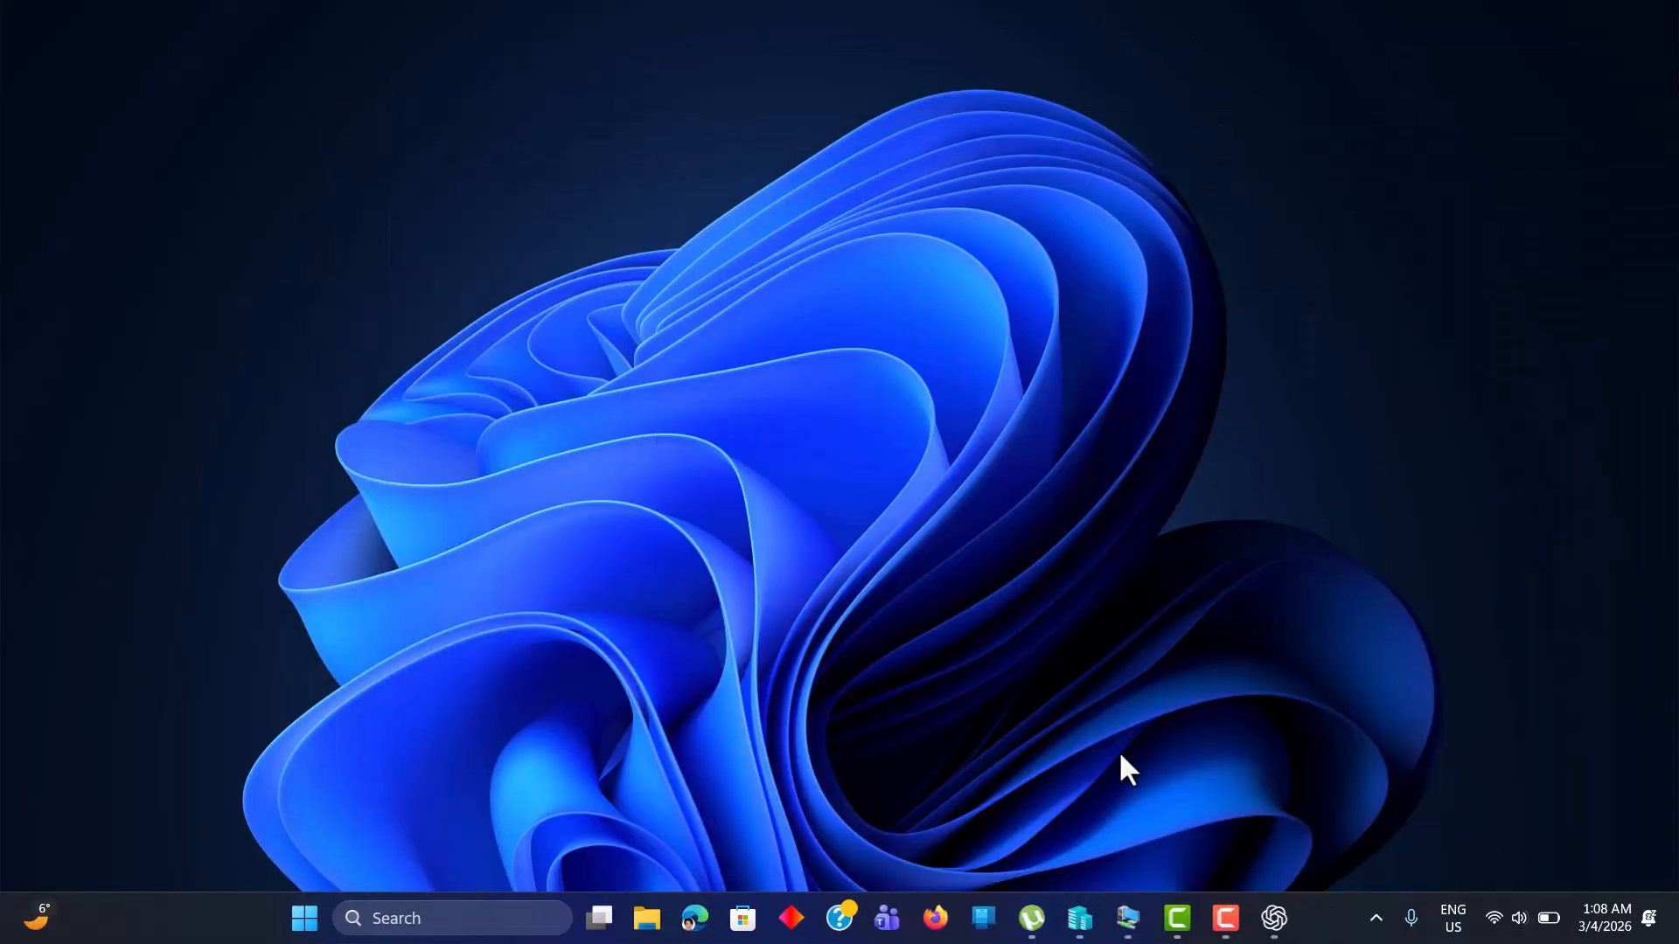
# On Childdomain, review hr.MTTech.live's Users container in maximized Users and Computers, then close it.
pyautogui.moveTo(1132, 918)
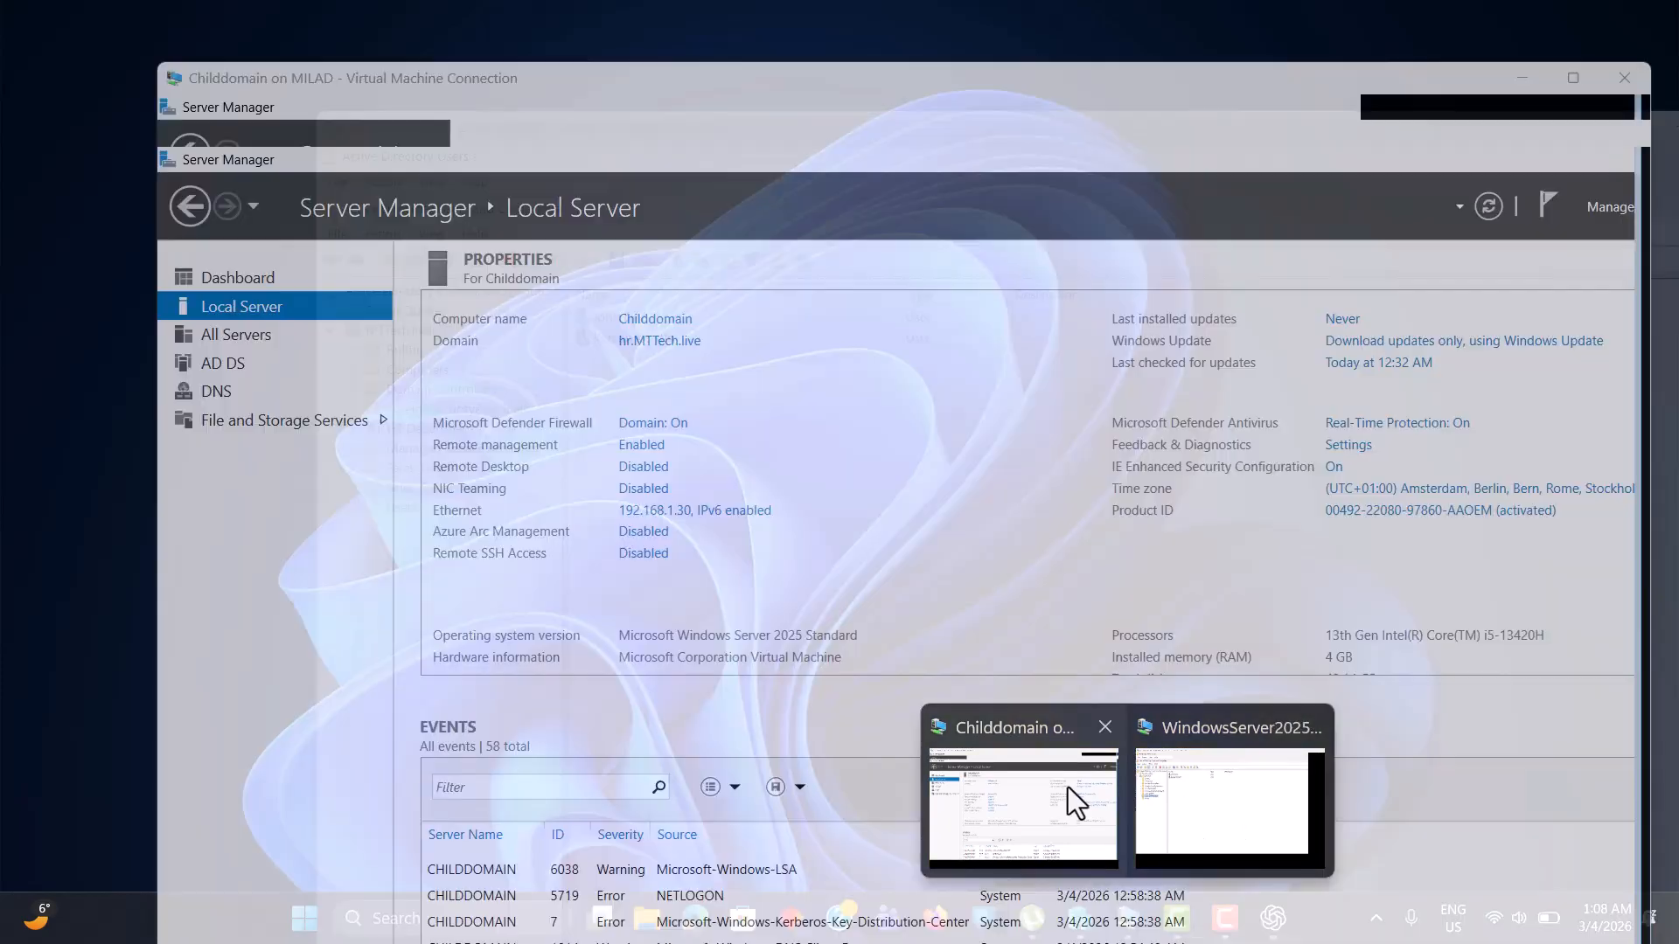
pyautogui.click(1068, 790)
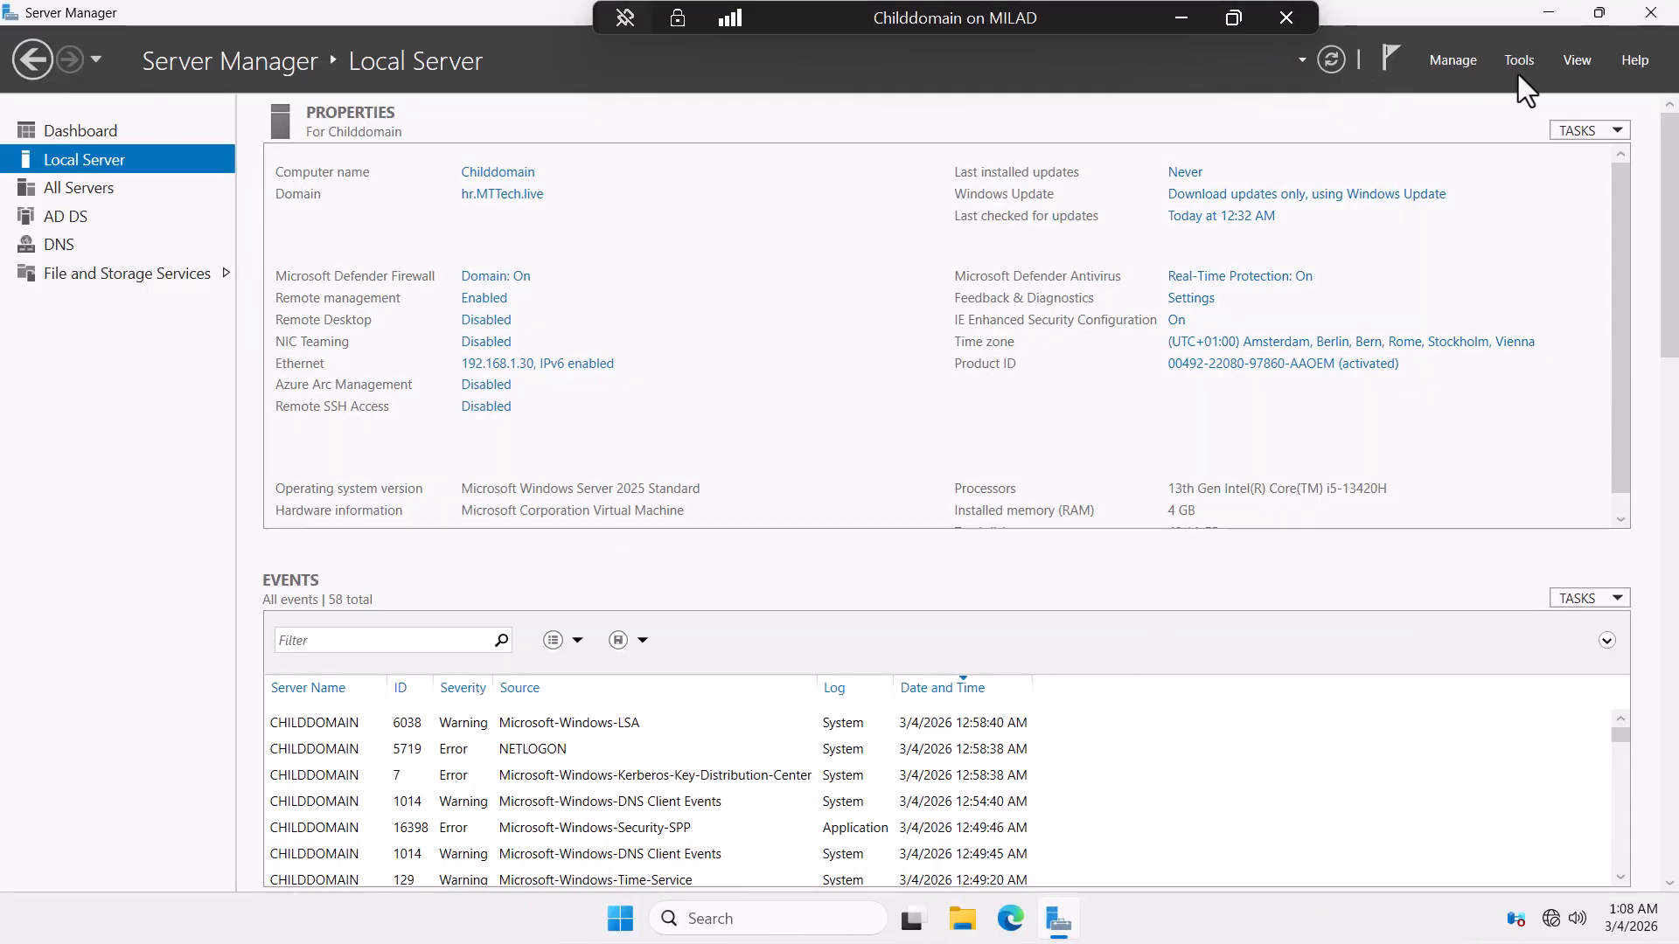
pyautogui.click(1520, 61)
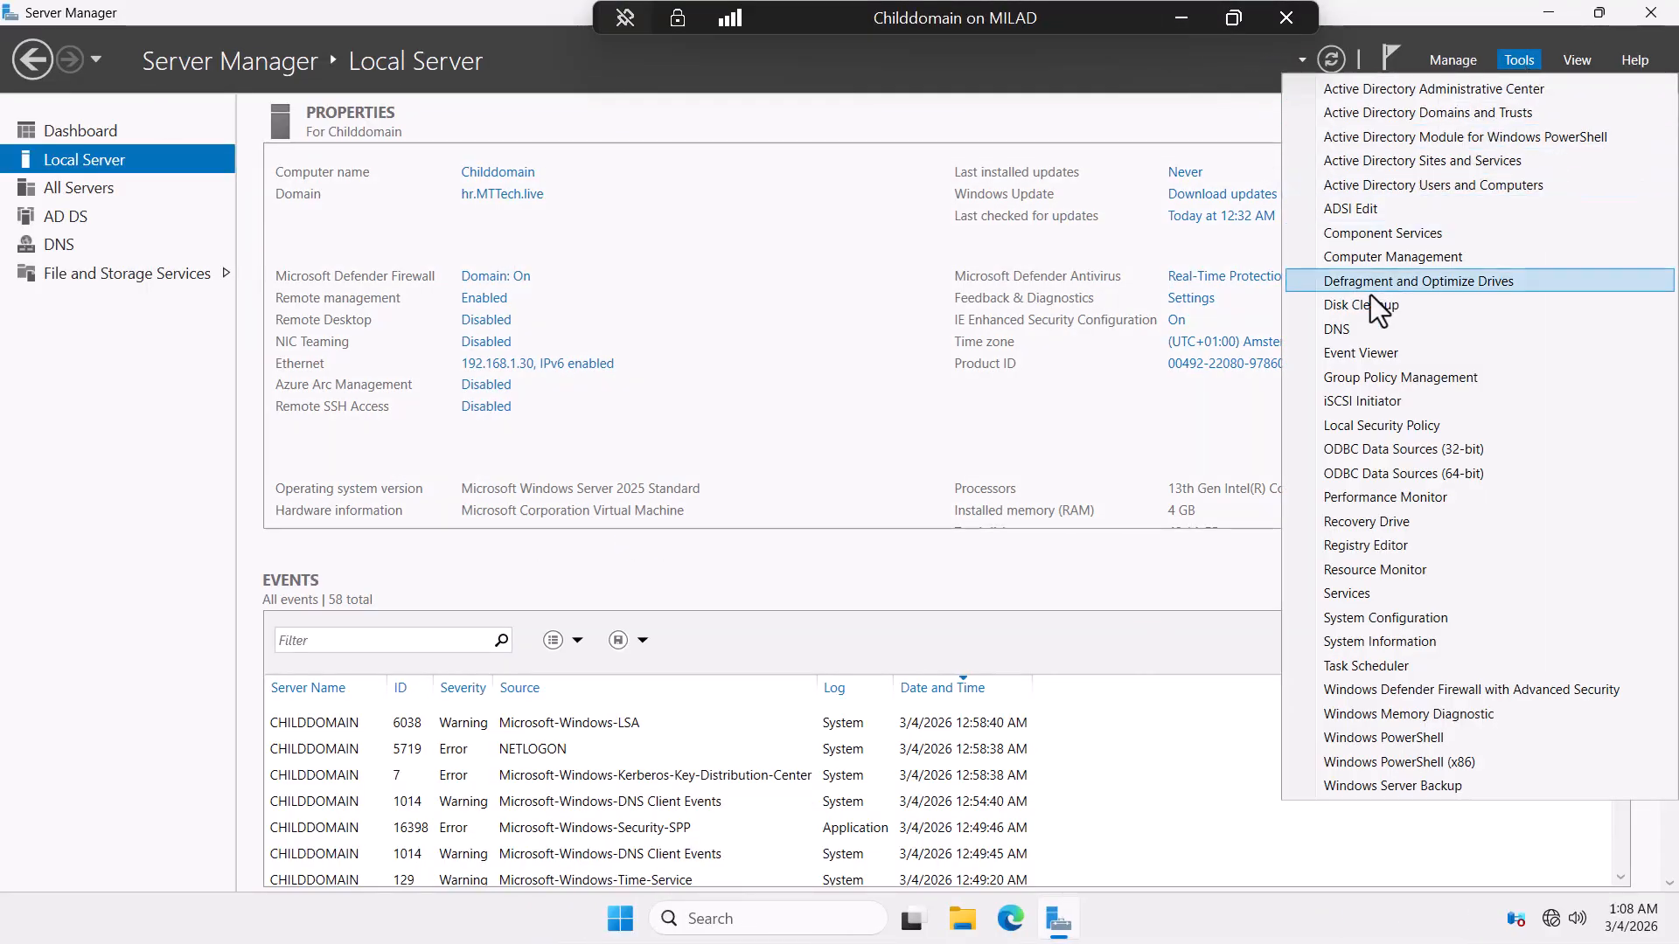
pyautogui.click(1438, 184)
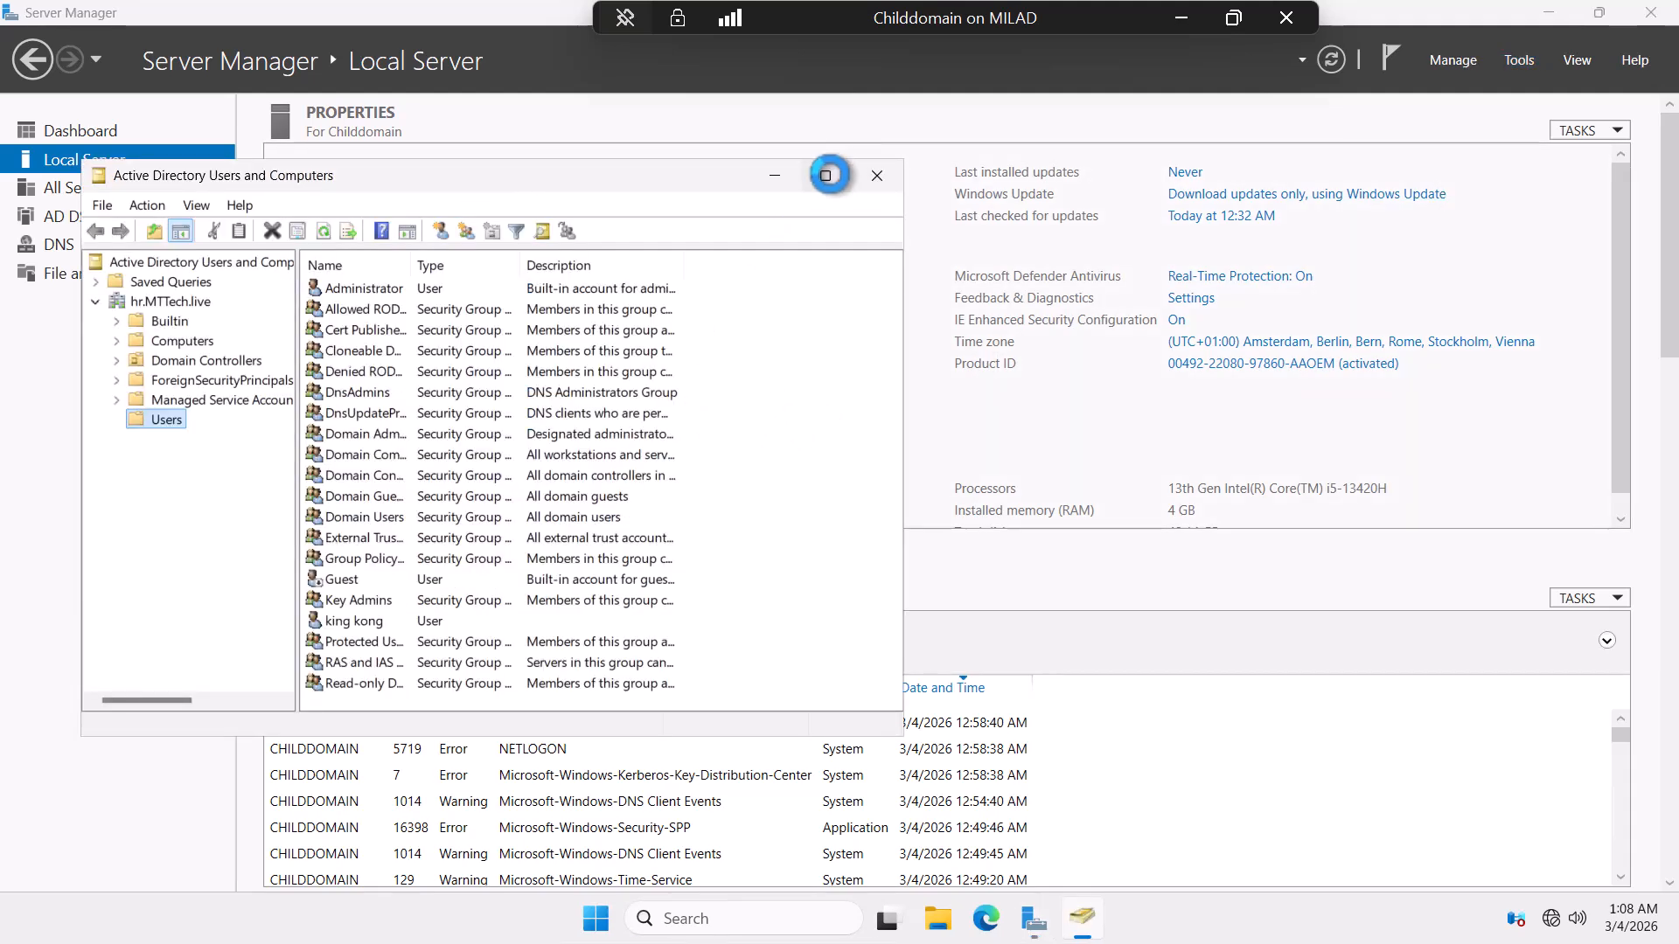
pyautogui.click(826, 175)
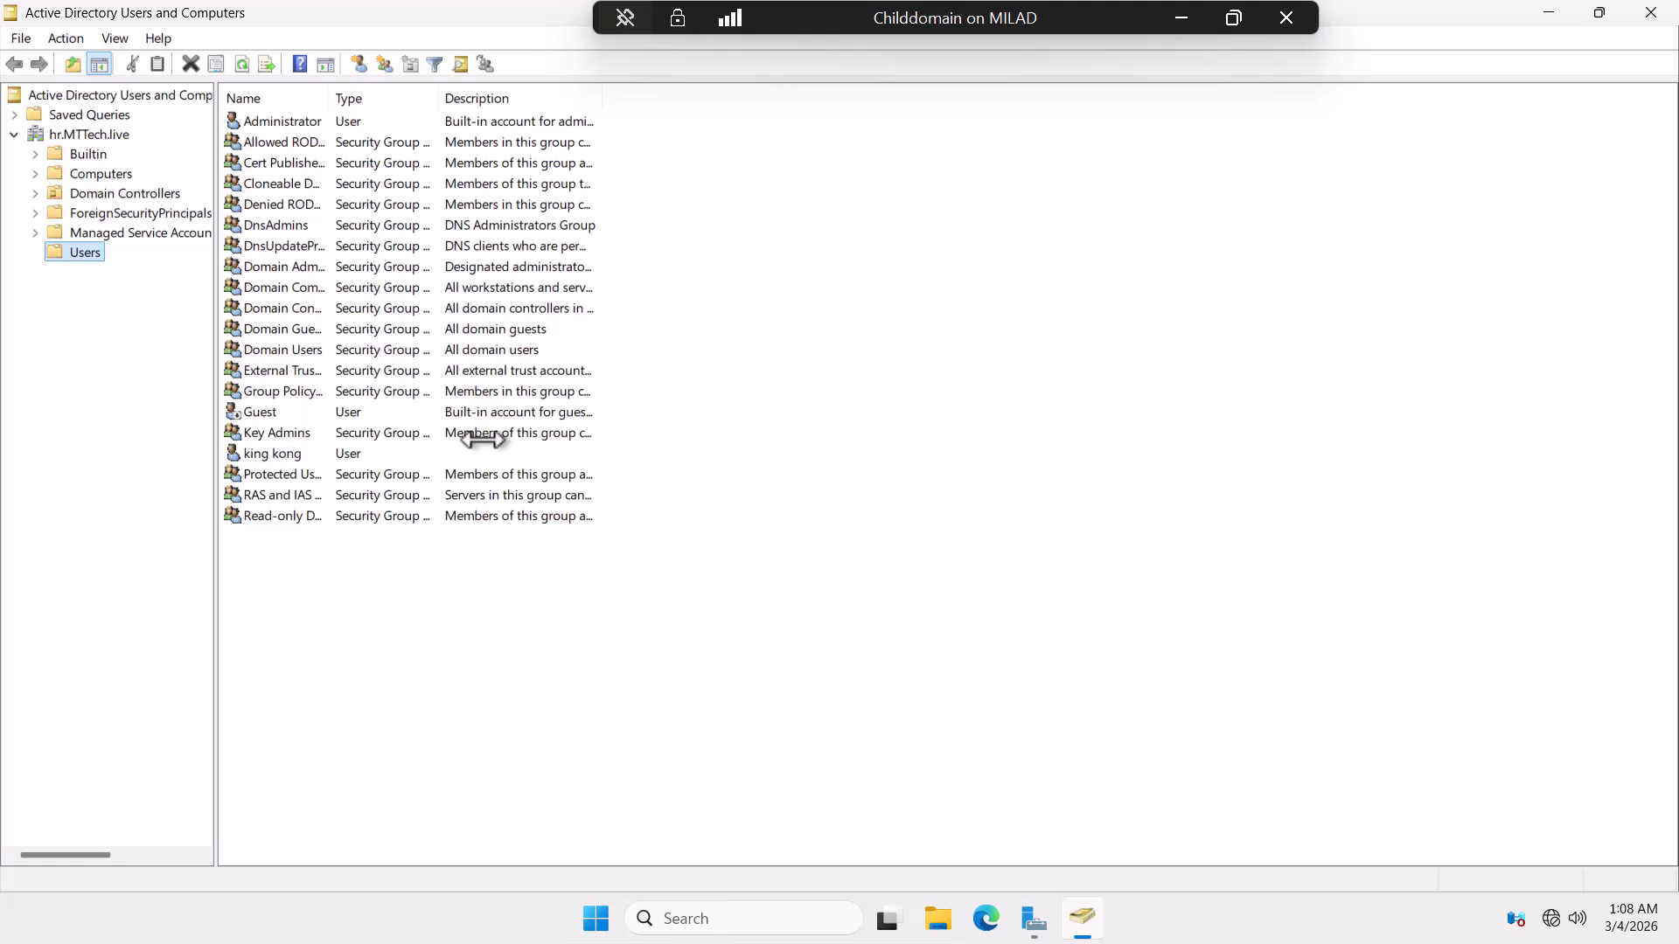
pyautogui.click(1641, 13)
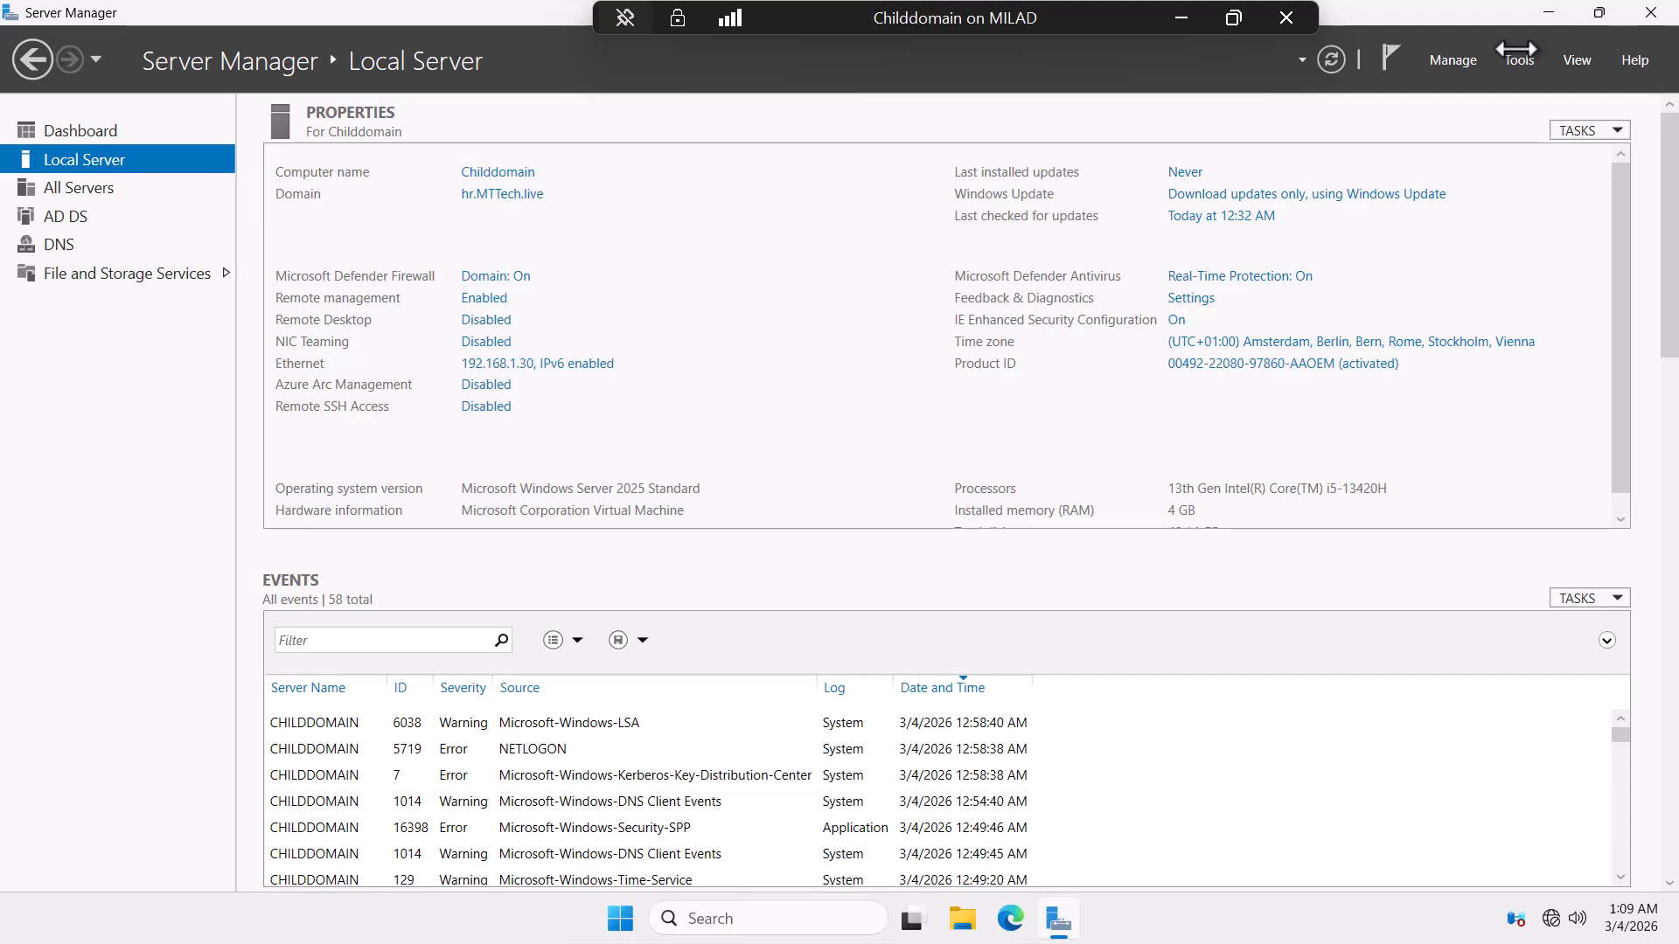
# On the WindowsServer2025 VM, close Users and Computers and launch Active Directory Domains and Trusts.
pyautogui.click(1180, 17)
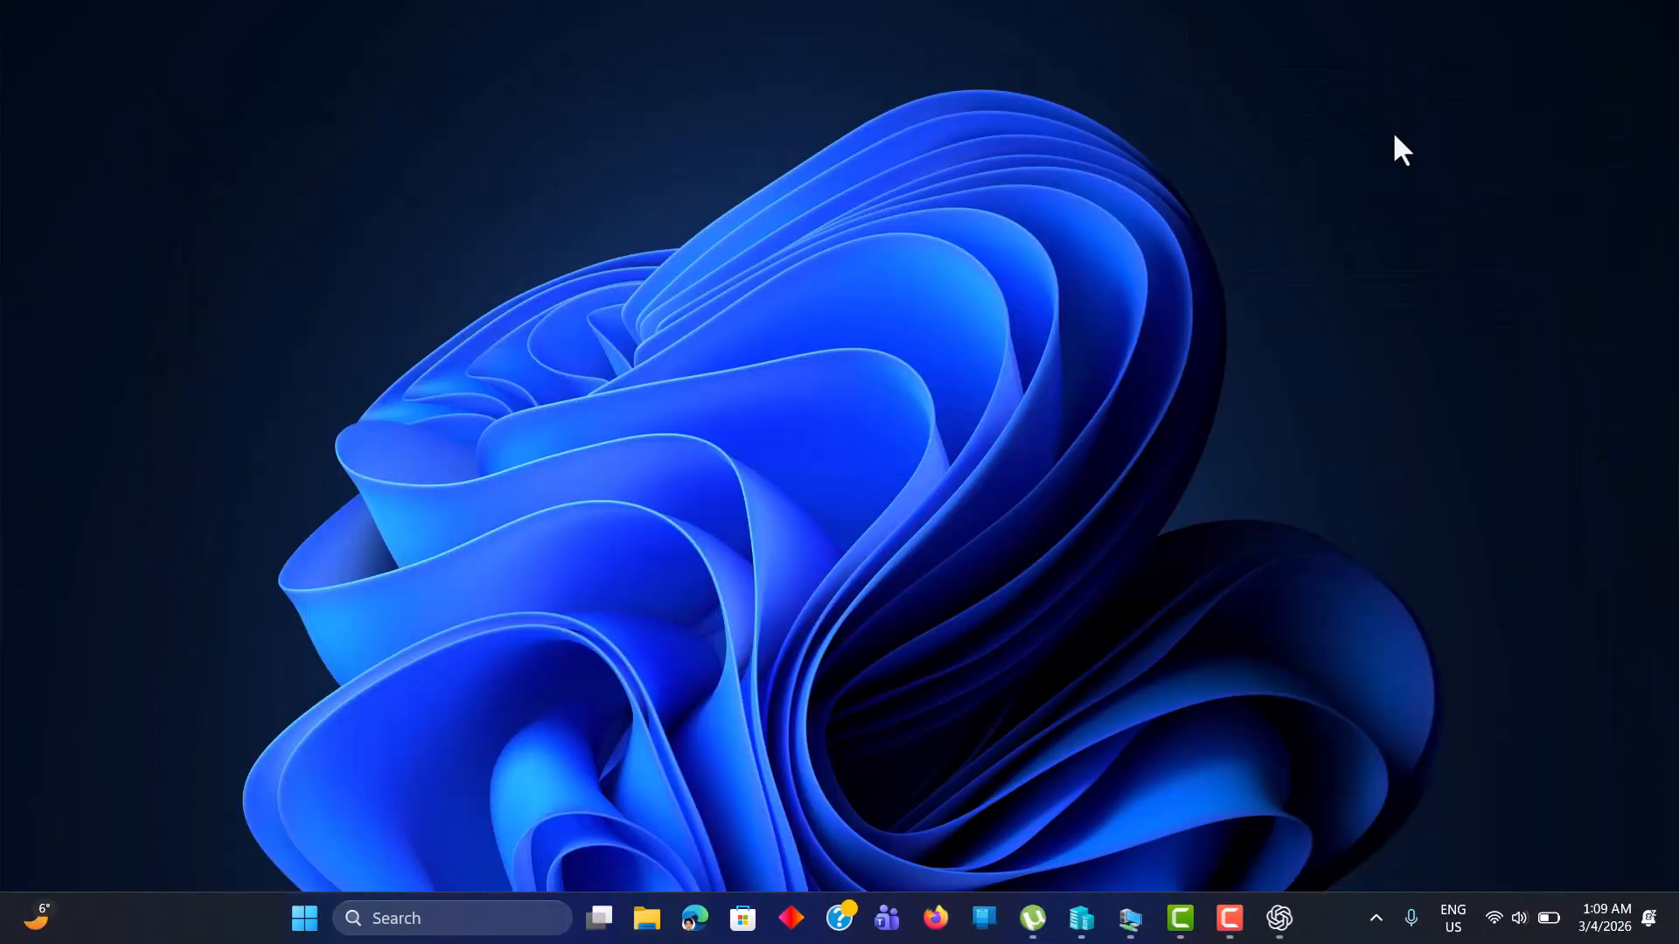
pyautogui.click(1080, 918)
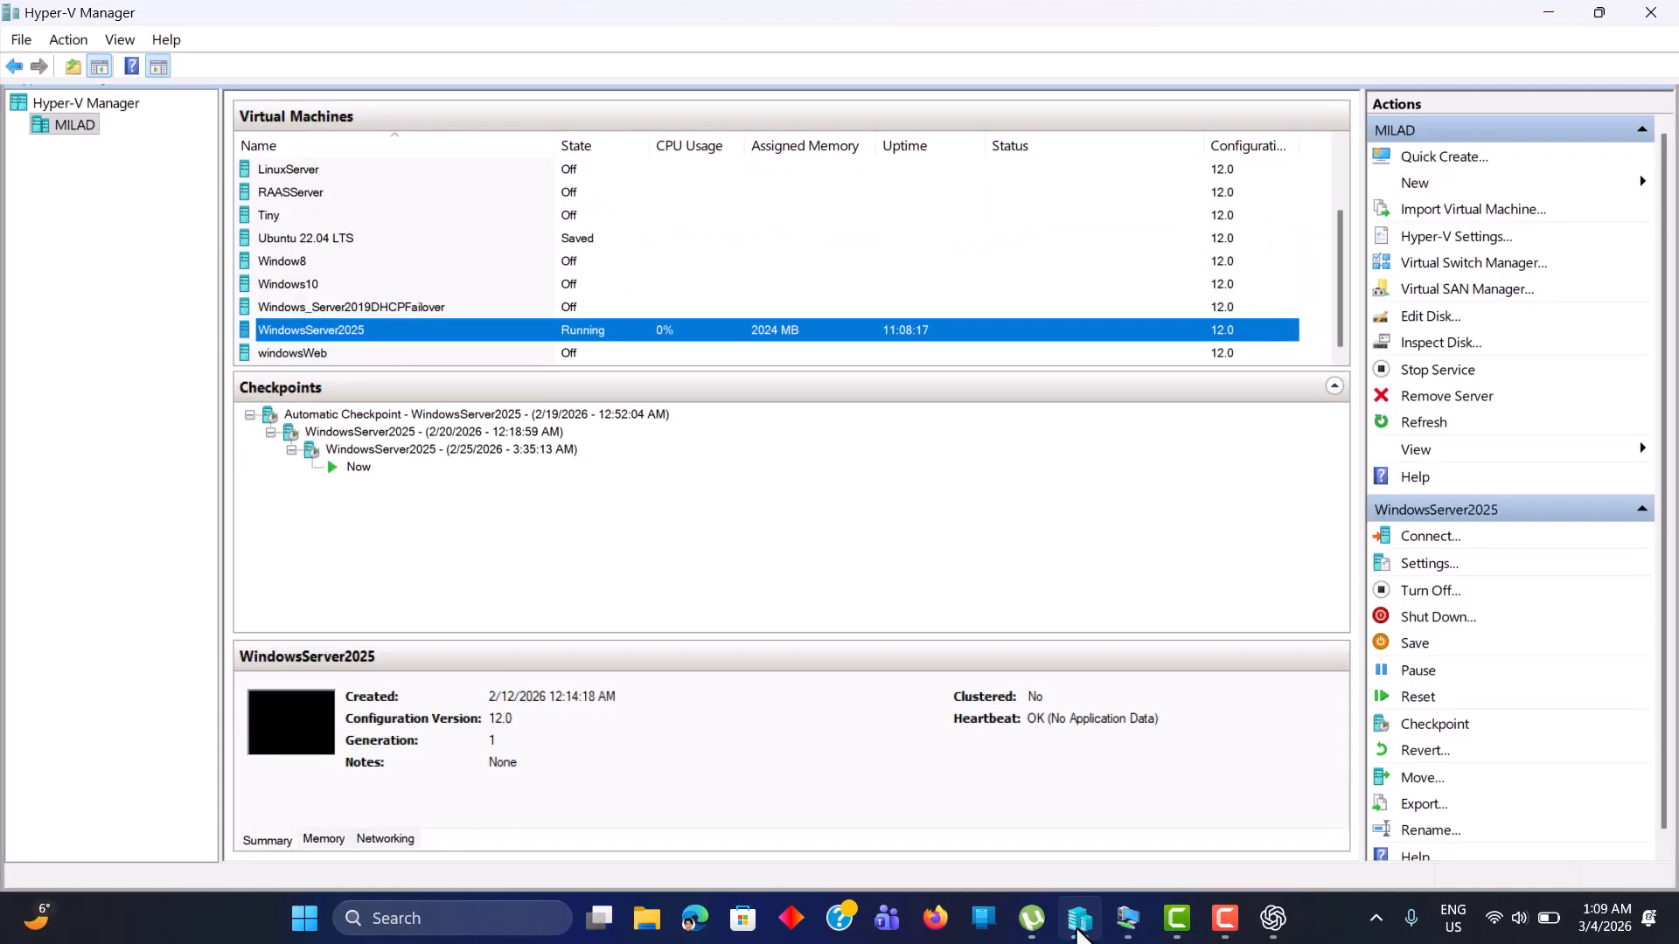
pyautogui.click(1081, 925)
pyautogui.moveTo(1129, 923)
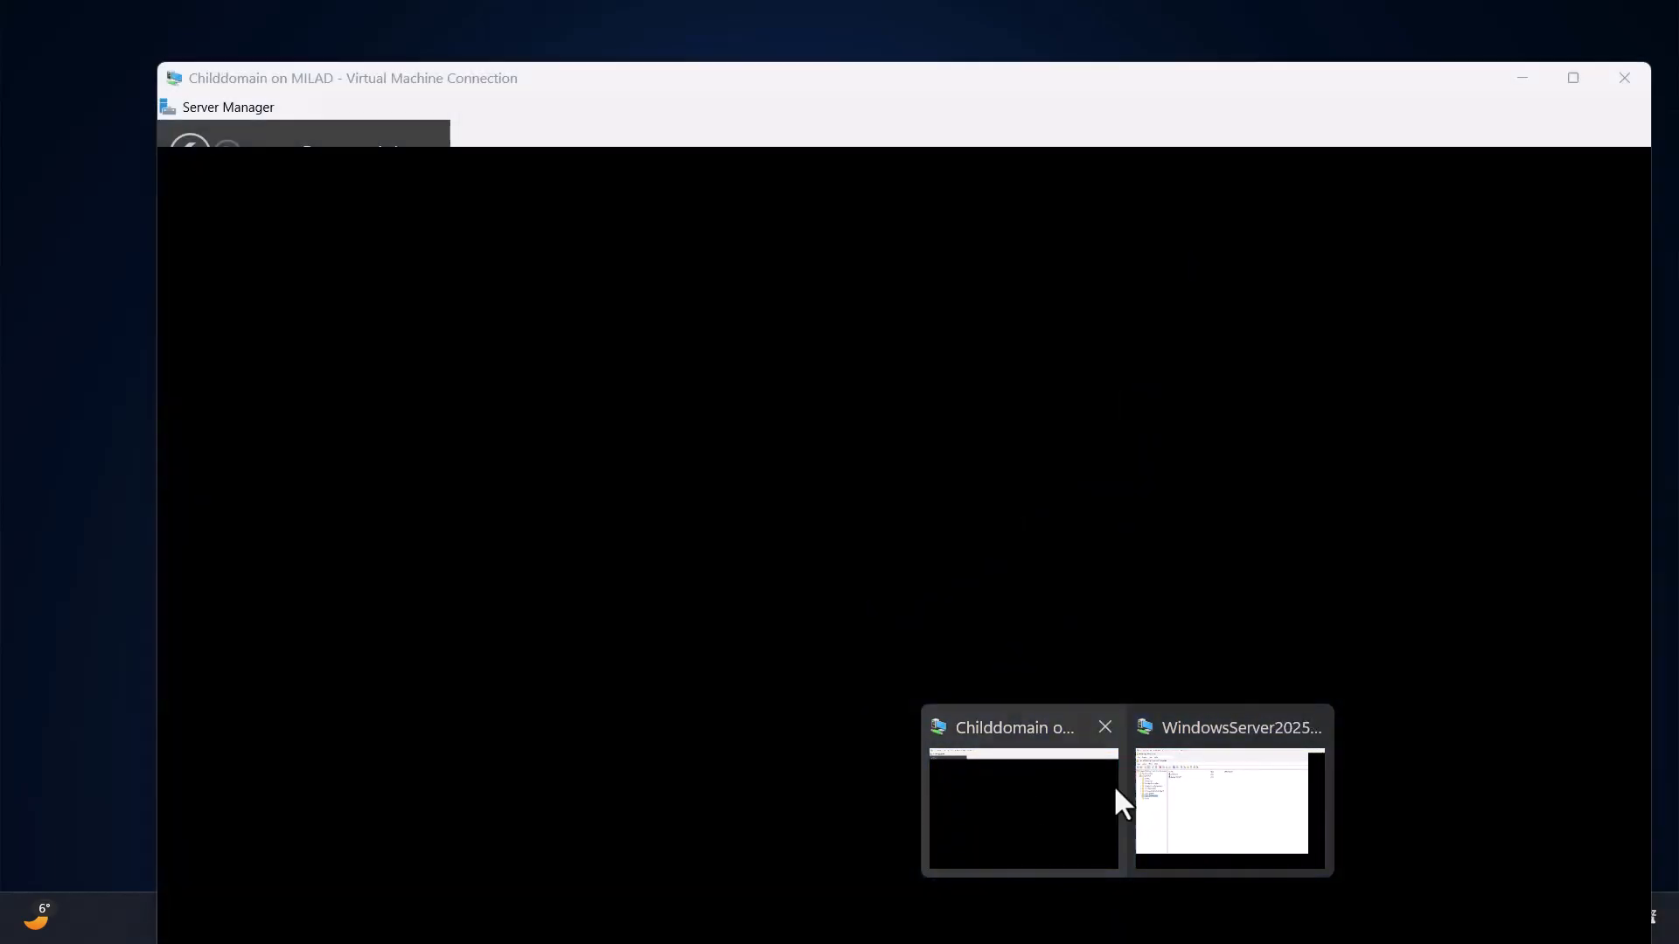
pyautogui.click(1178, 785)
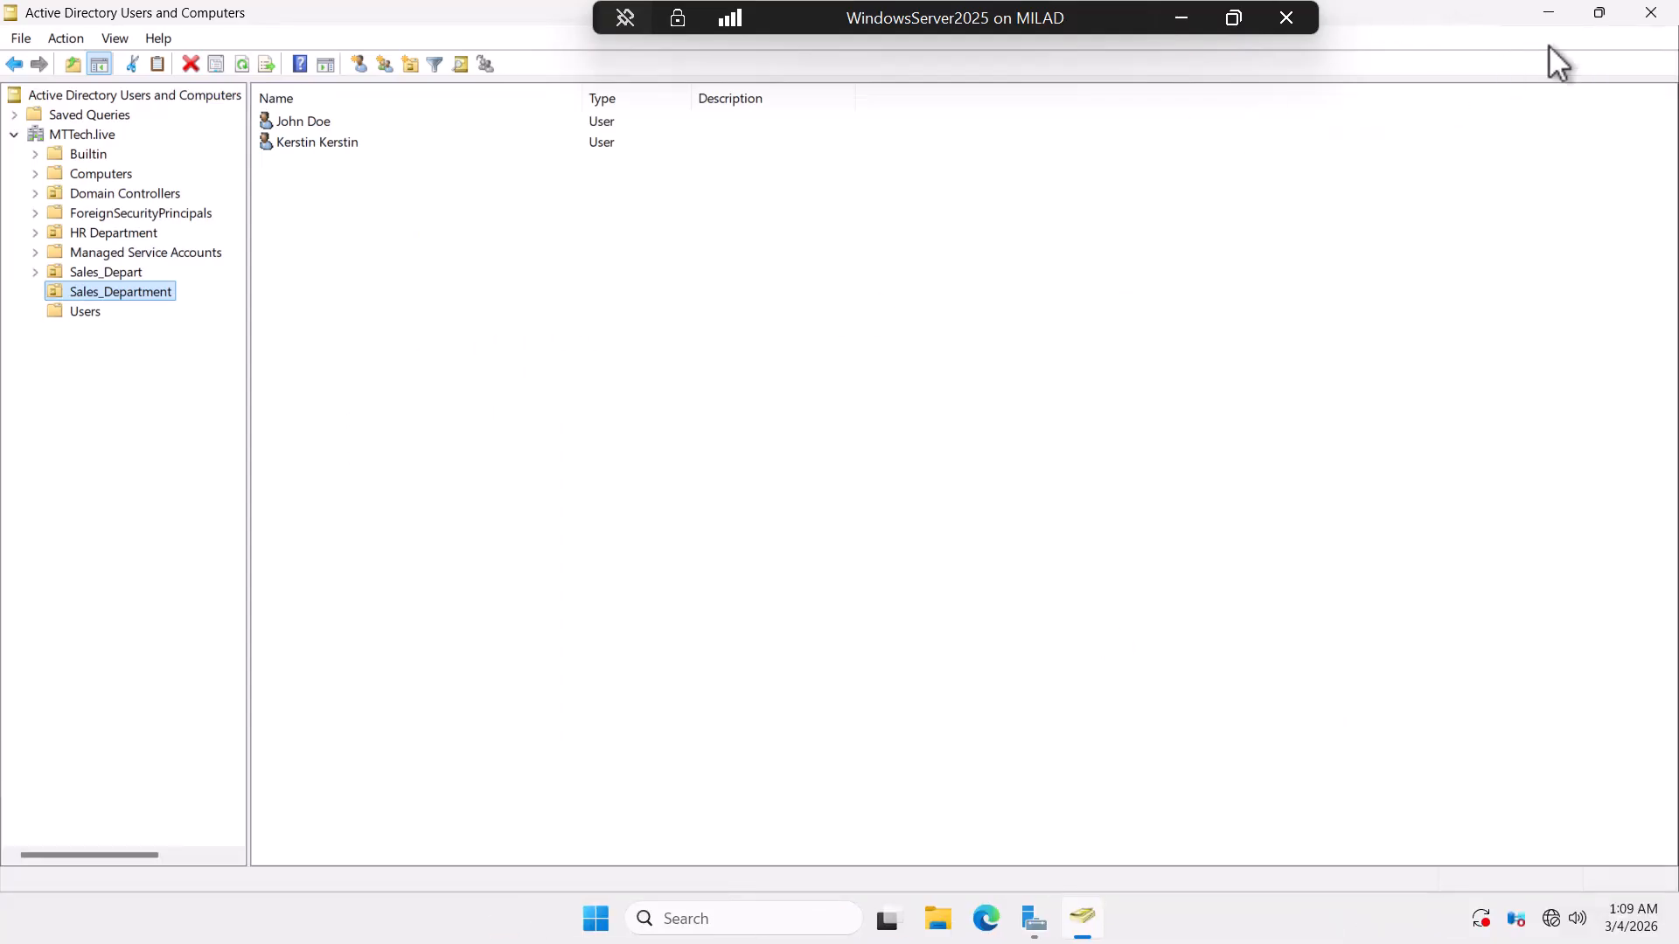
pyautogui.click(1651, 14)
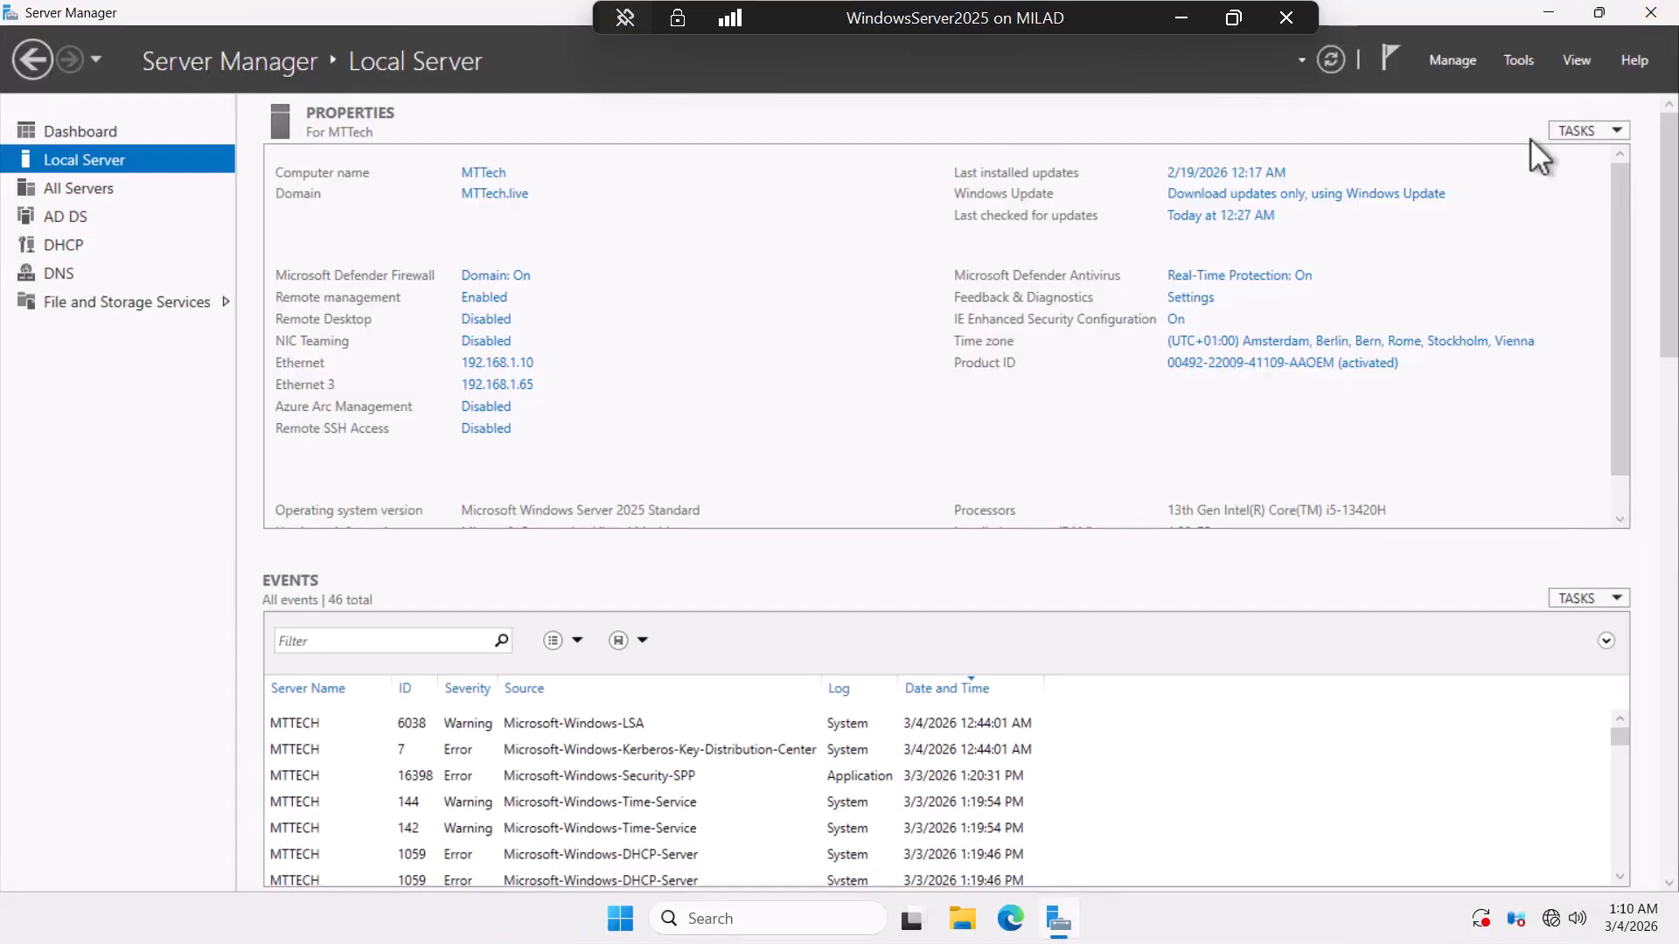
pyautogui.click(1519, 61)
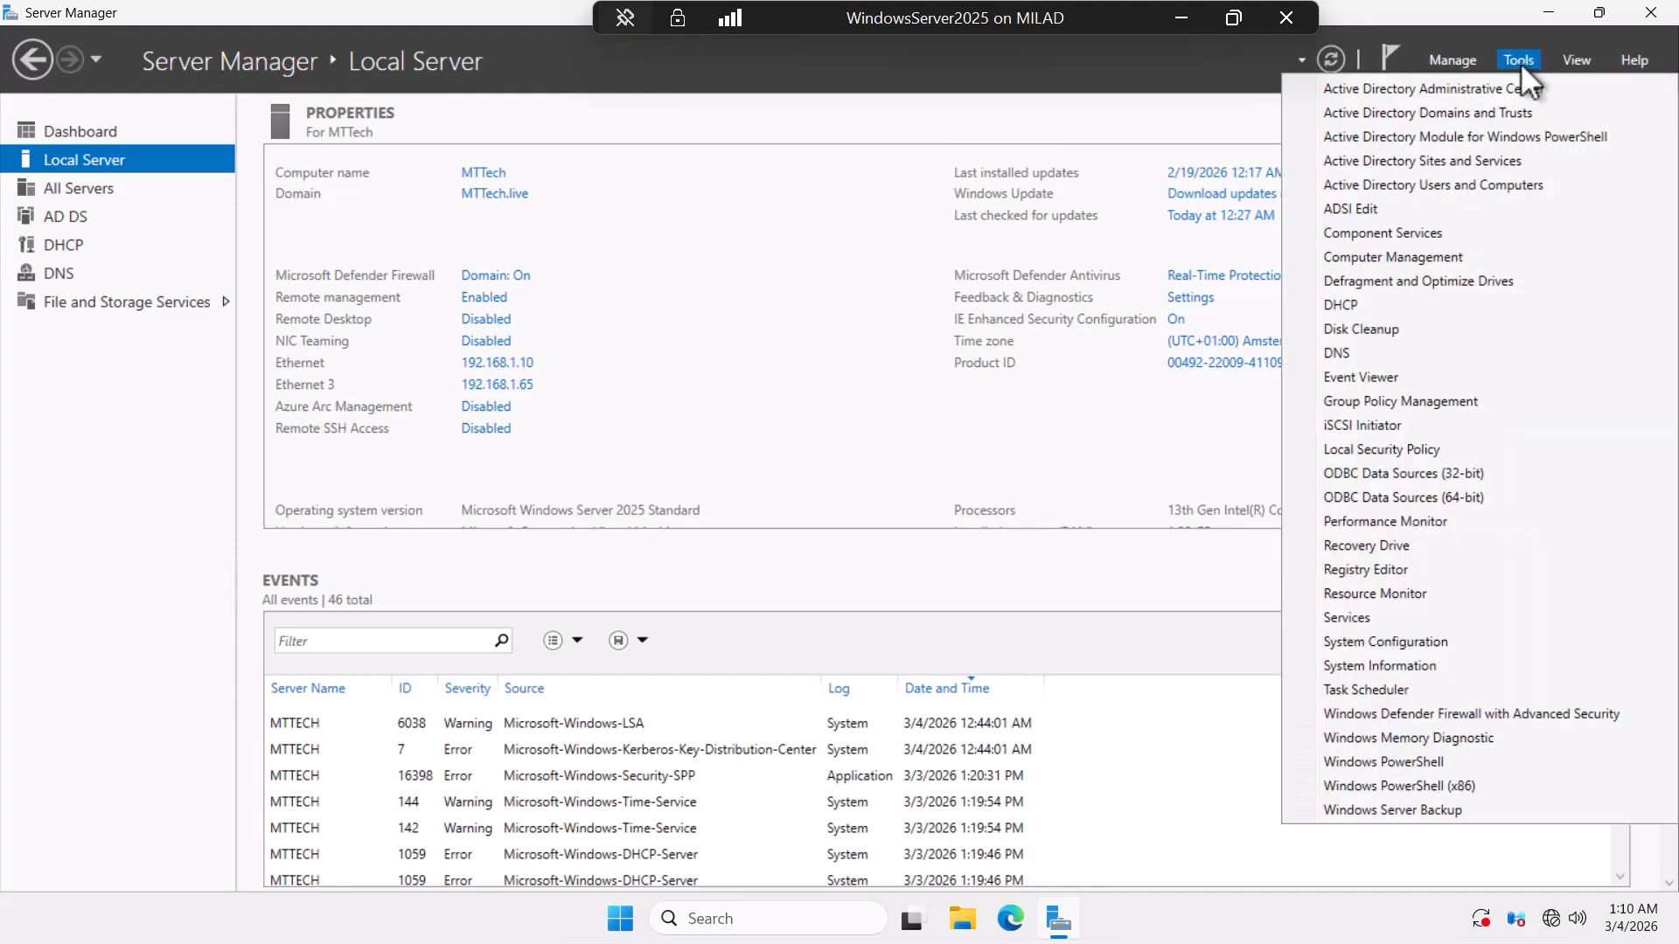
pyautogui.click(1438, 111)
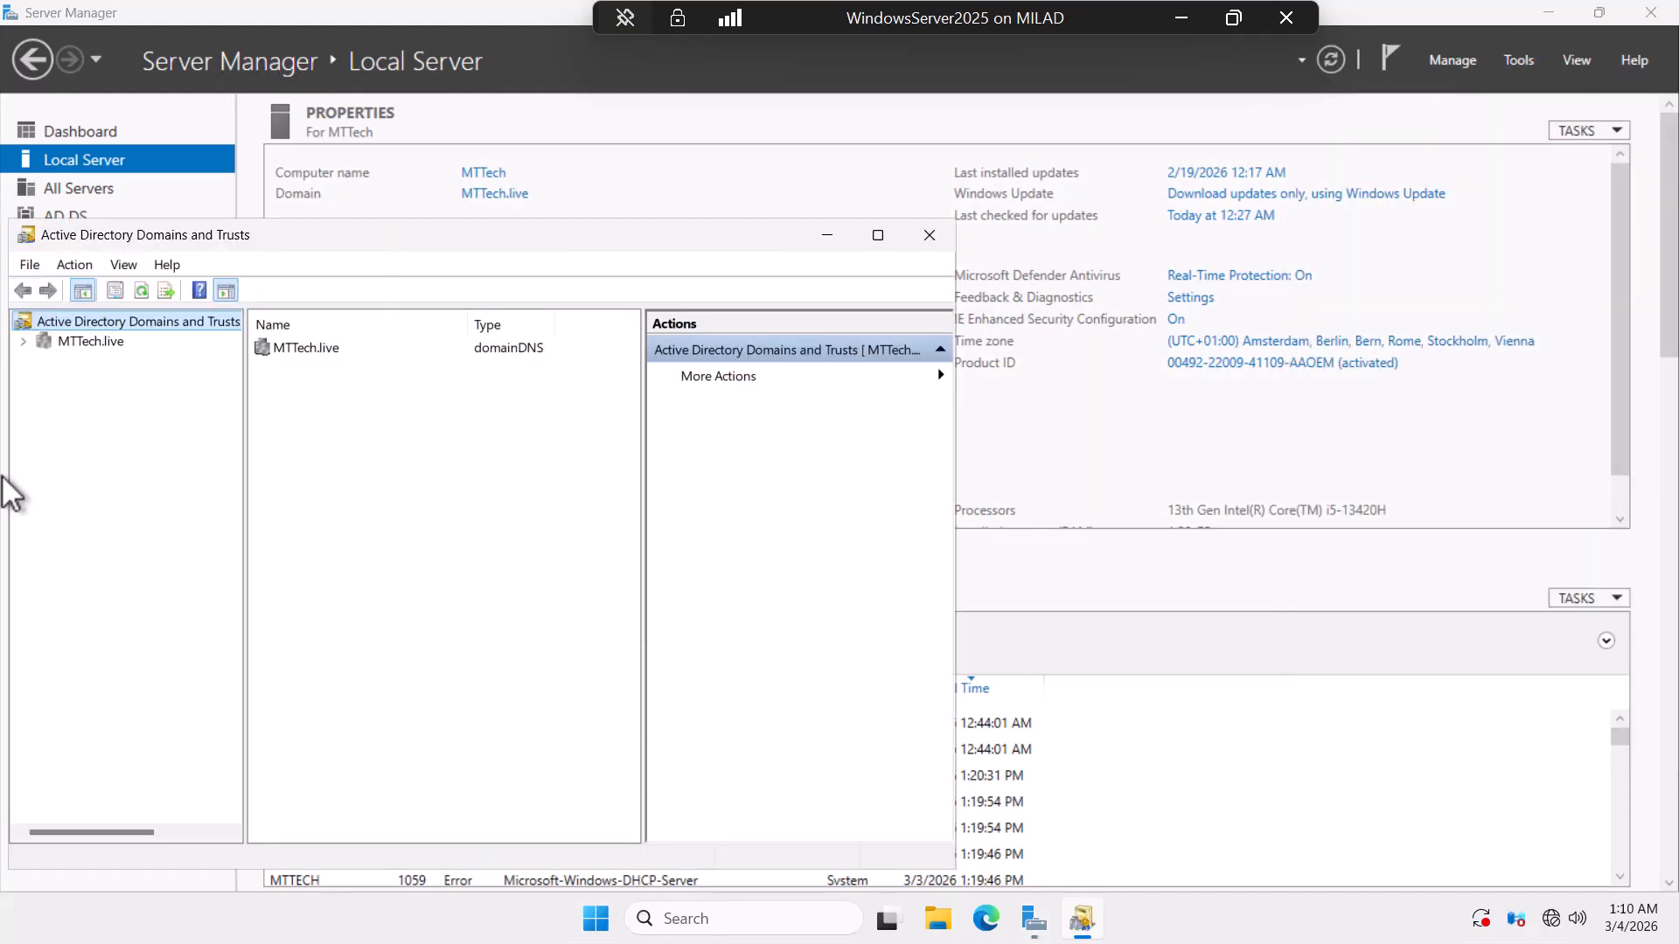
# Check hr.MTTech.live's Trusts tab for the two-way transitive parent trust with MTTech.live, then close.
pyautogui.moveTo(472, 247); pyautogui.dragTo(527, 218)
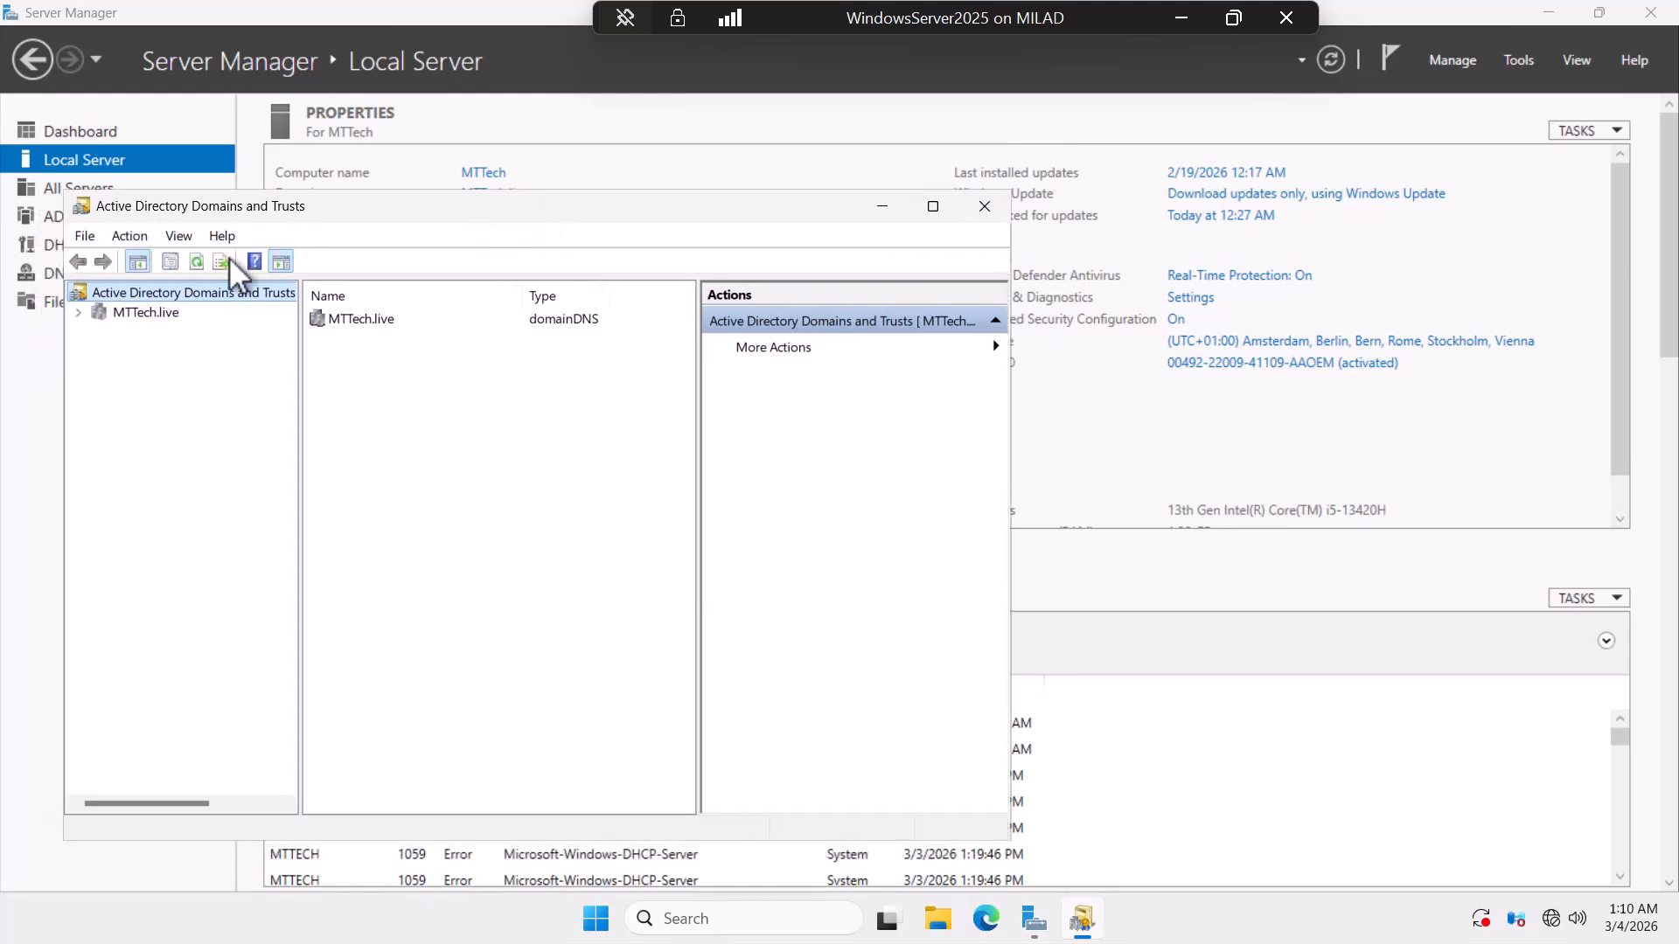
pyautogui.click(78, 313)
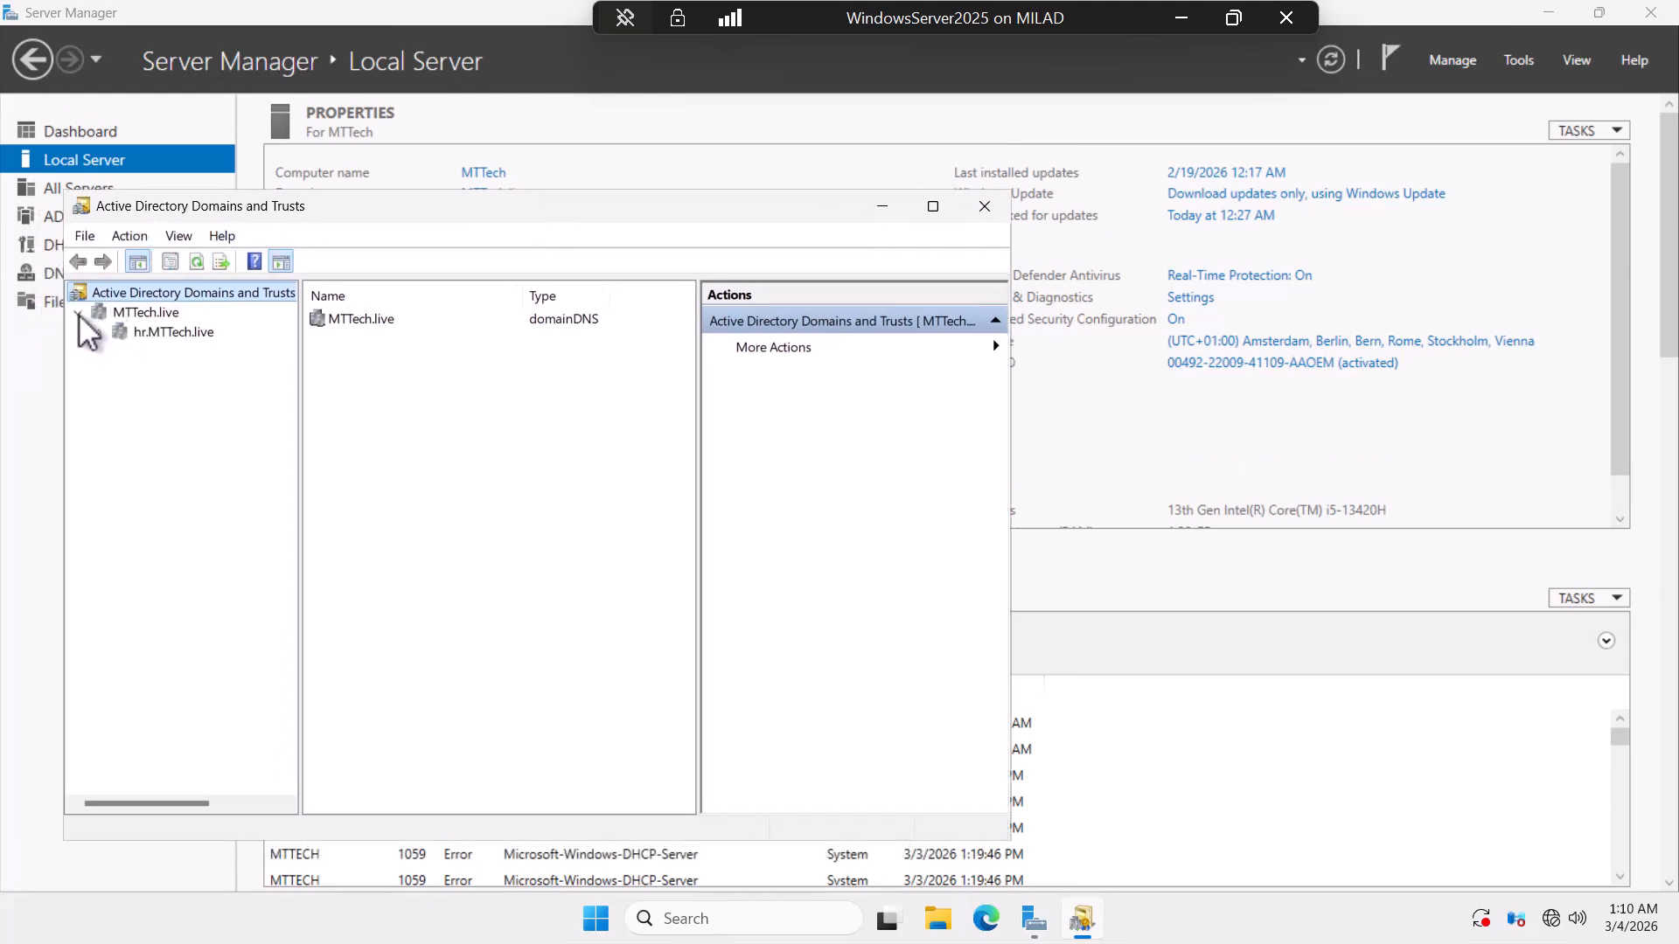
pyautogui.click(146, 337)
pyautogui.rightClick(146, 337)
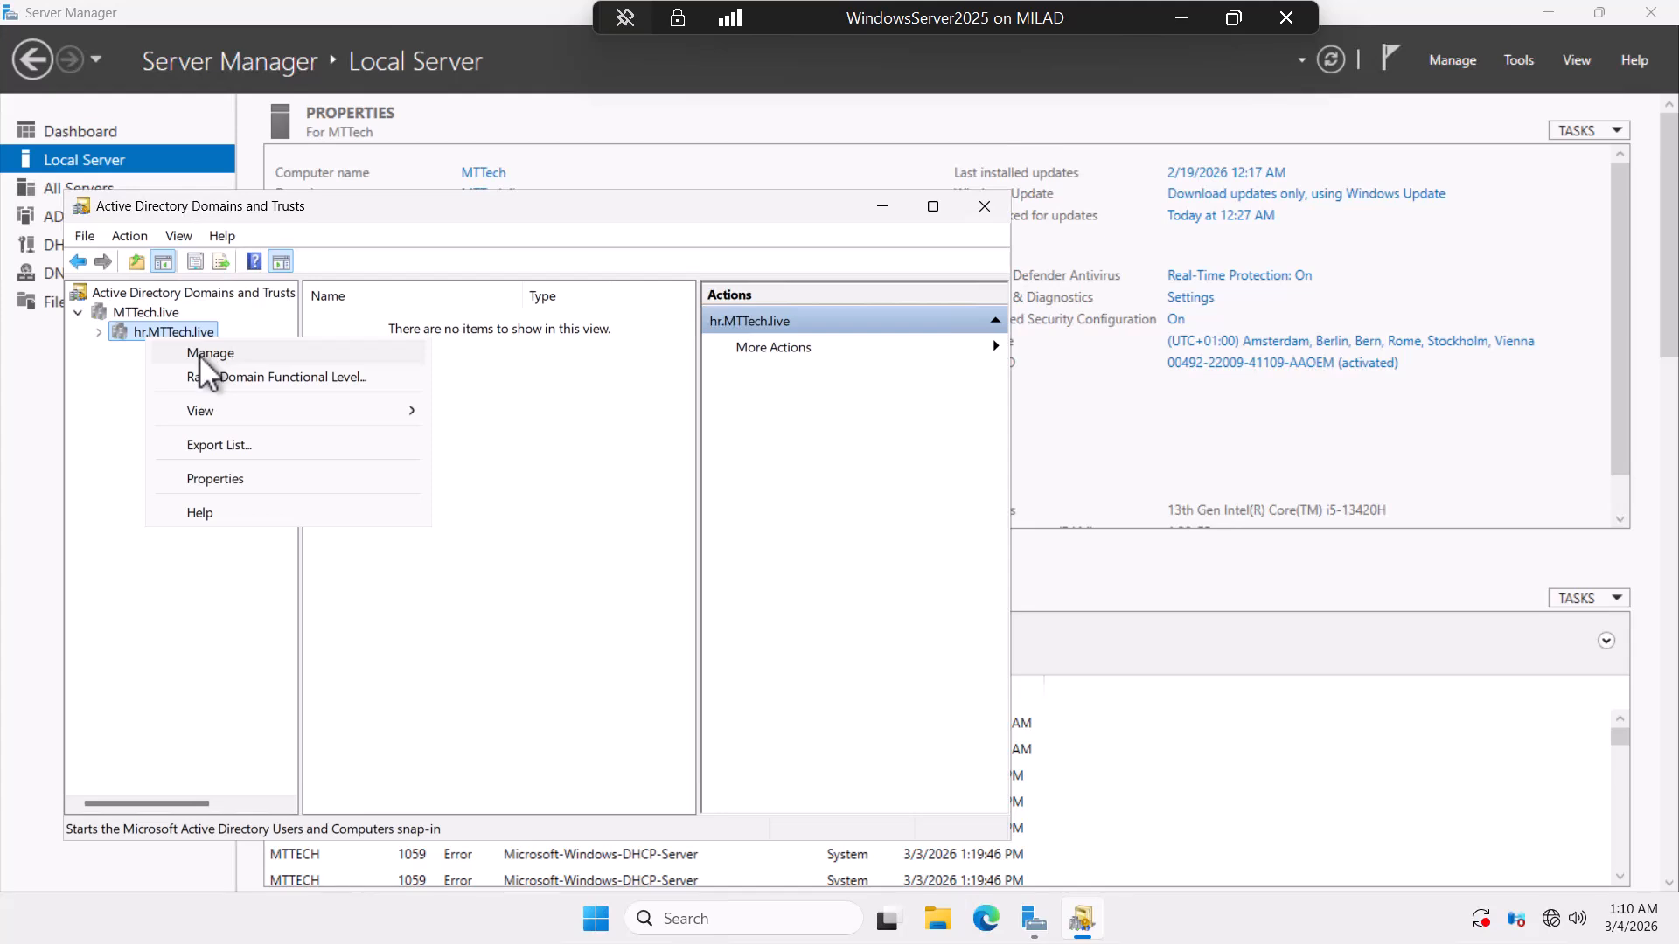
pyautogui.click(221, 479)
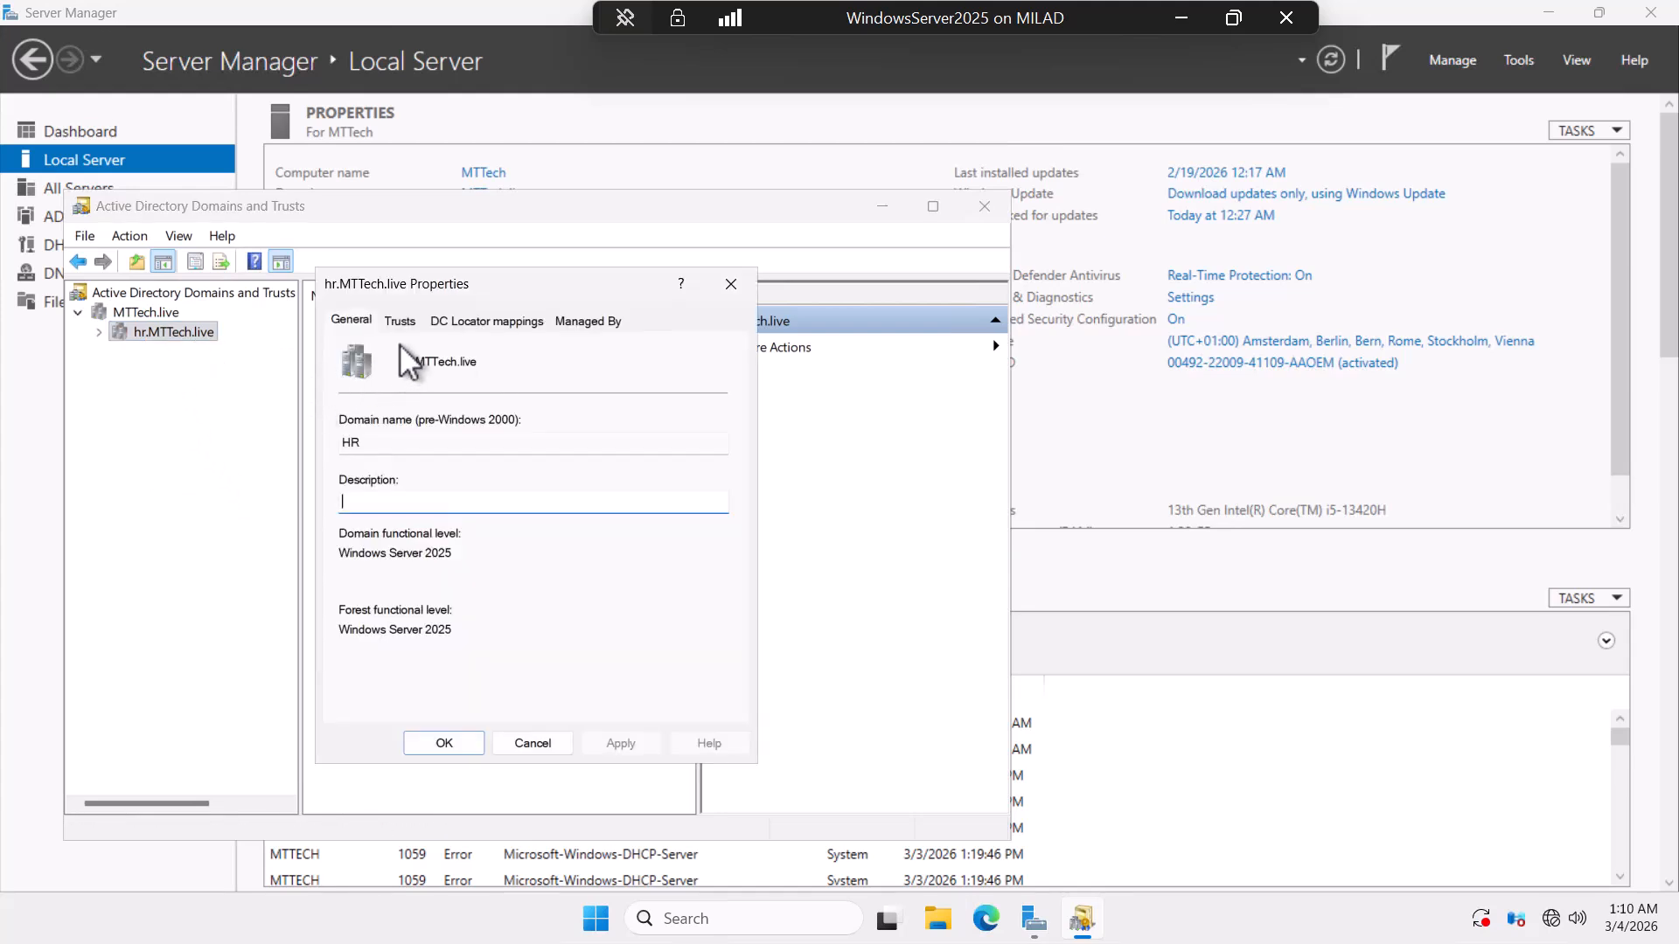
pyautogui.click(399, 321)
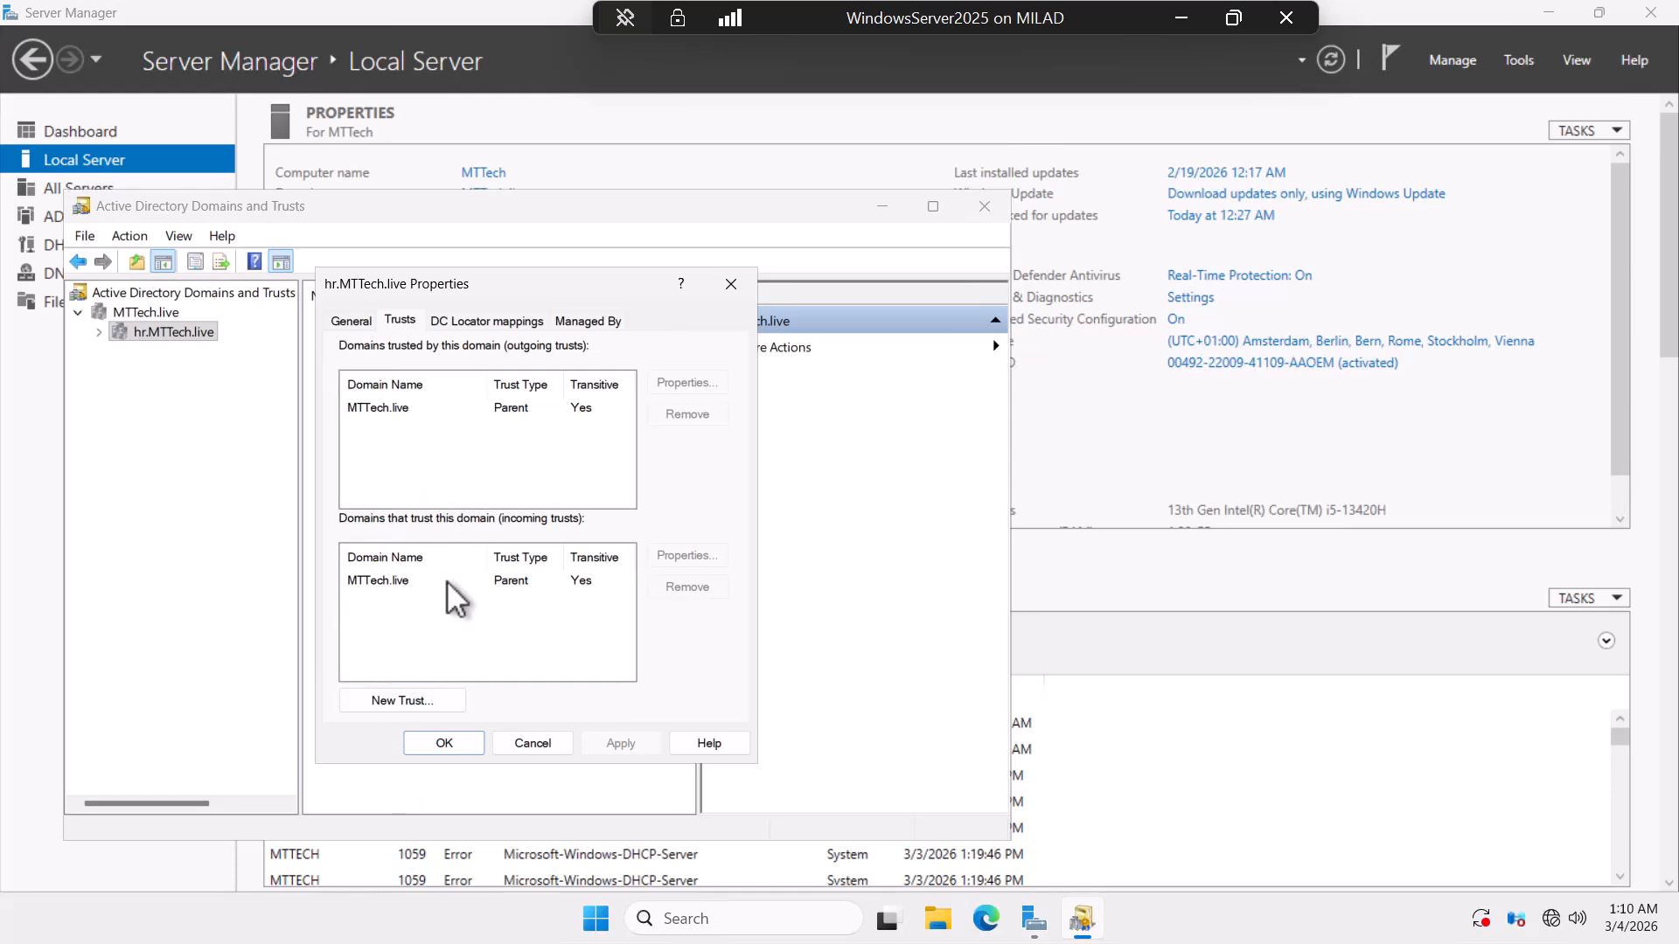
pyautogui.click(730, 283)
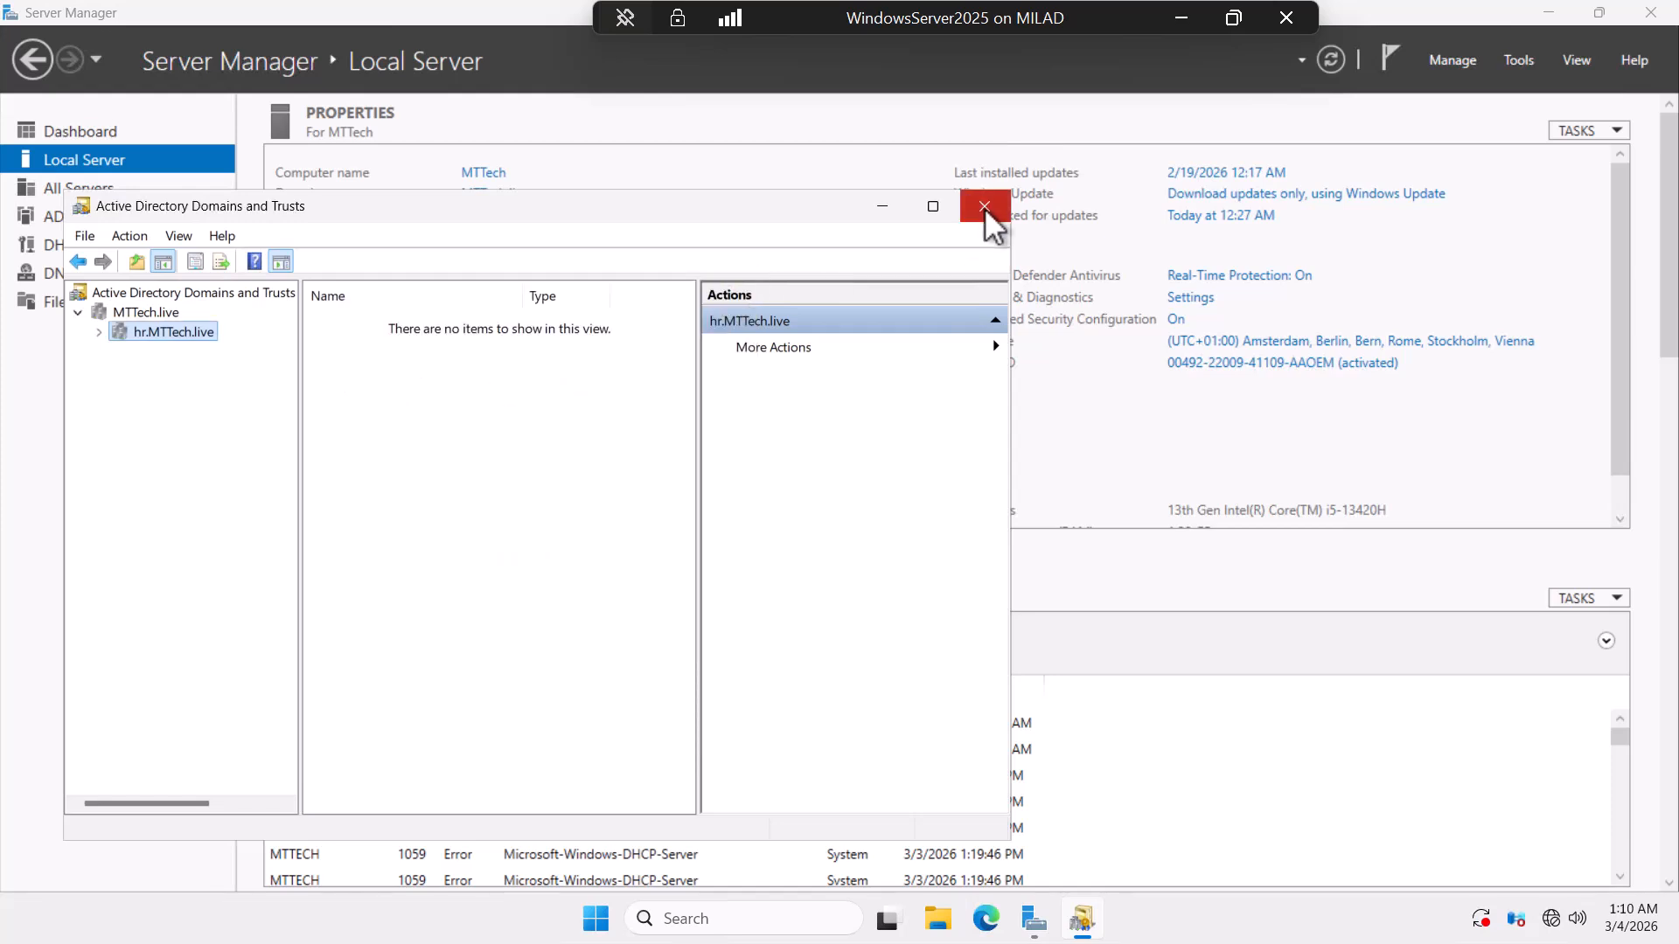
pyautogui.click(984, 207)
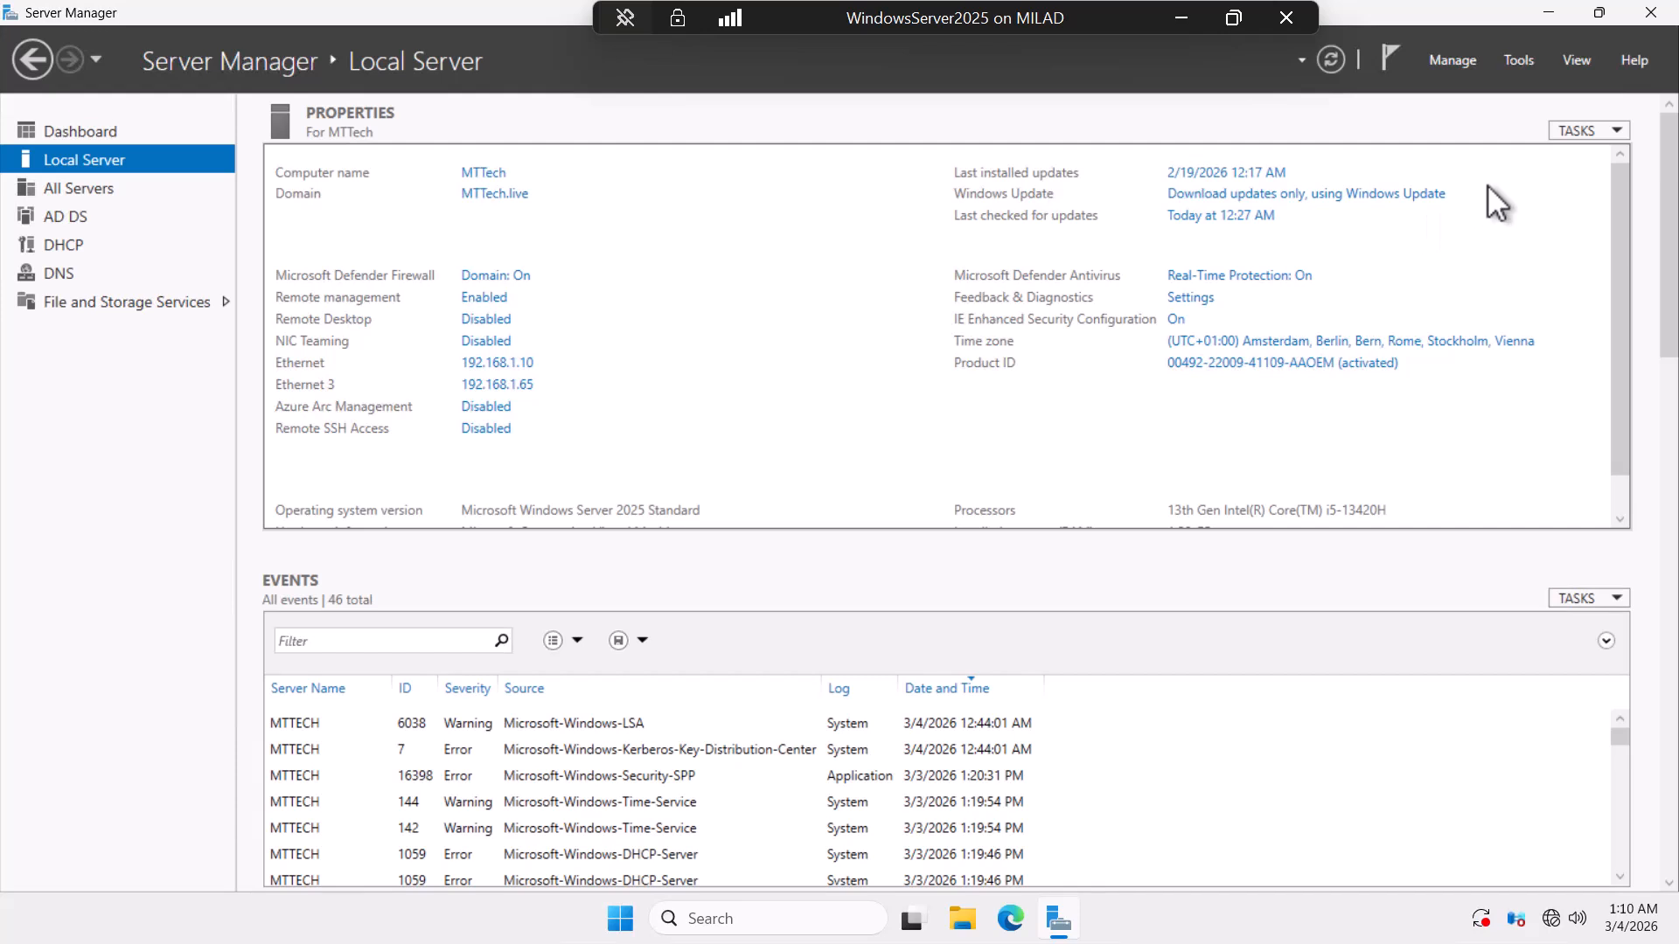
# In DNS, confirm the MTTech.live hr delegation's name server is CHILDDOMAIN.hr.MTTech.live, then minimize the VM.
pyautogui.click(1504, 61)
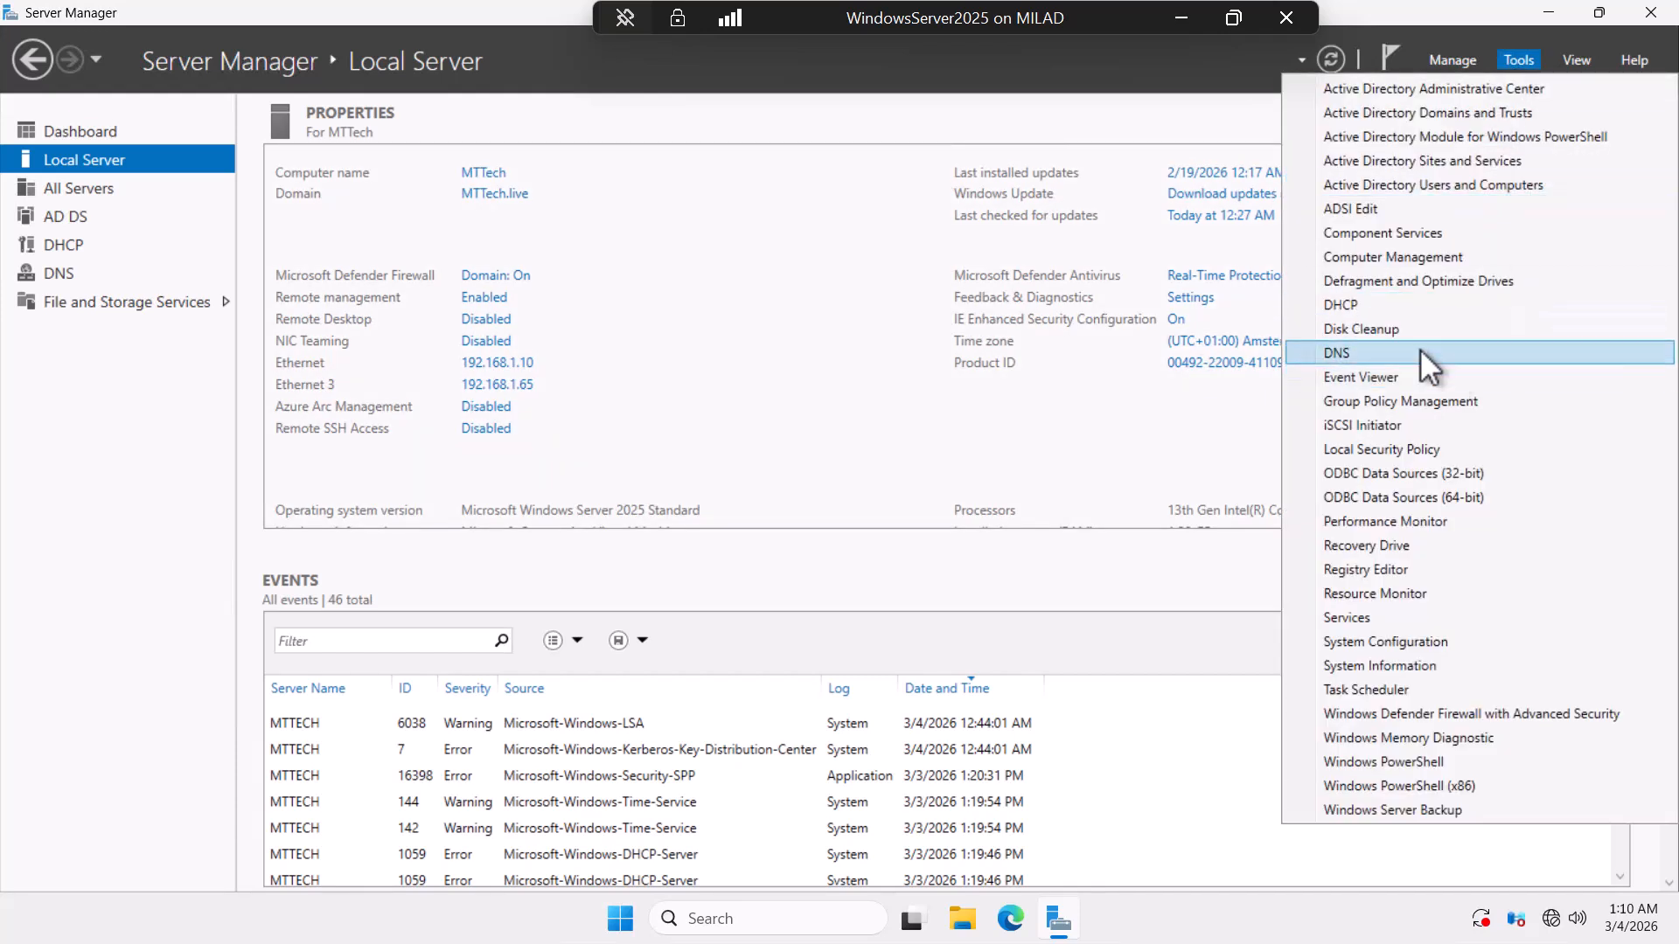
pyautogui.click(1361, 350)
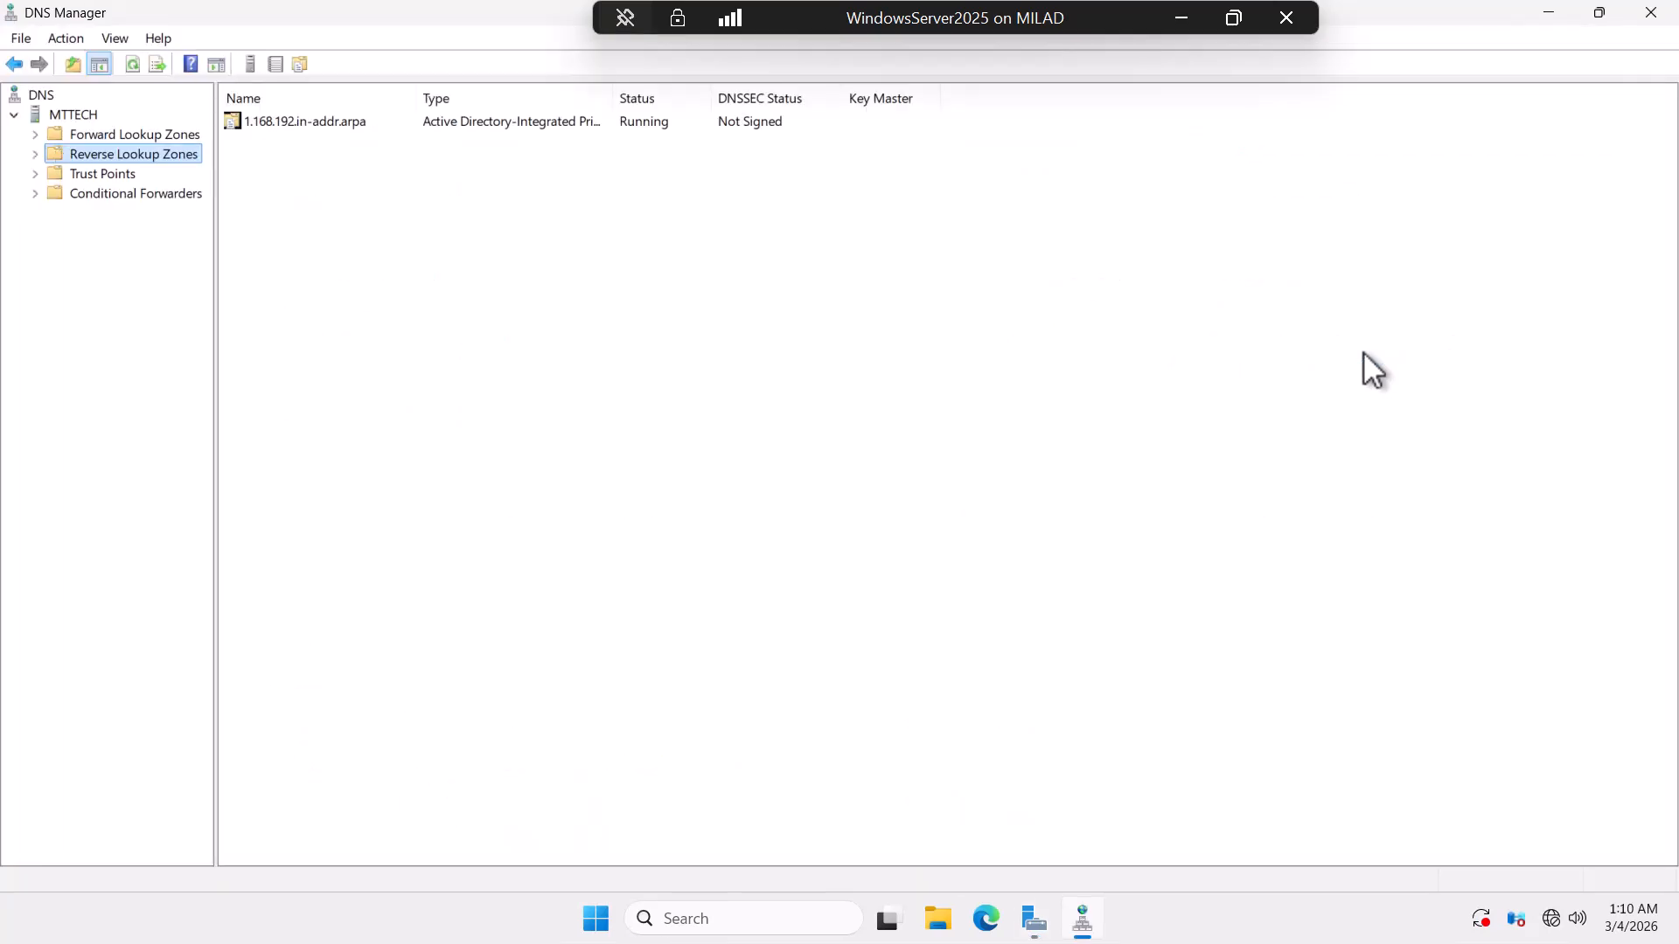
pyautogui.click(35, 135)
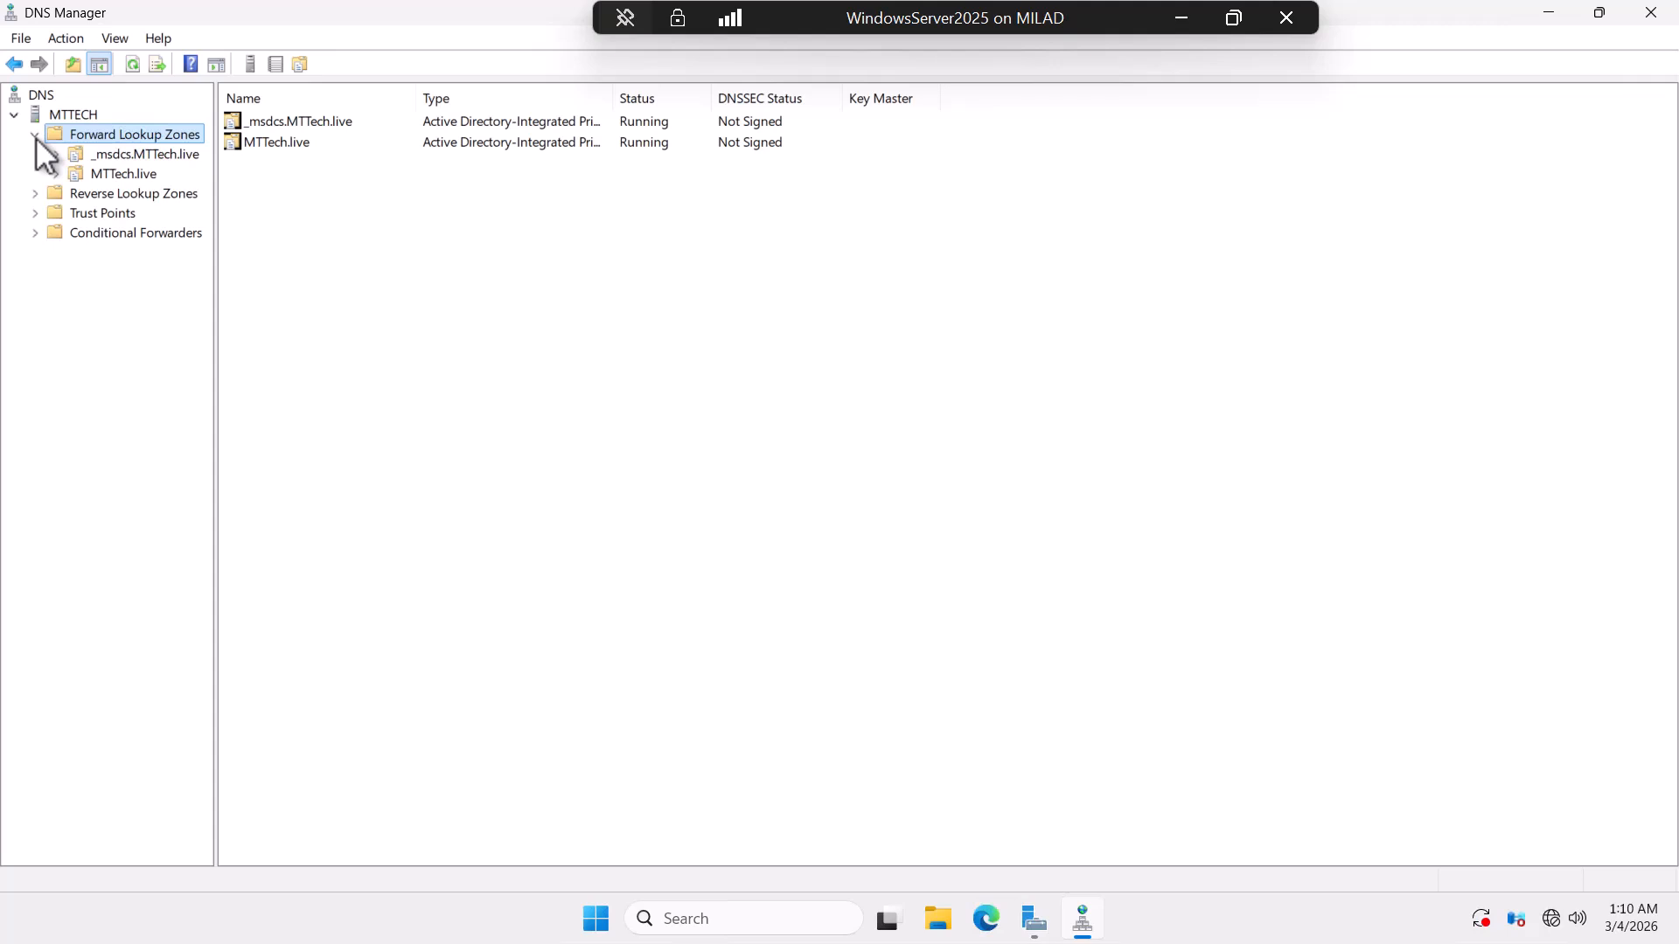
pyautogui.click(56, 172)
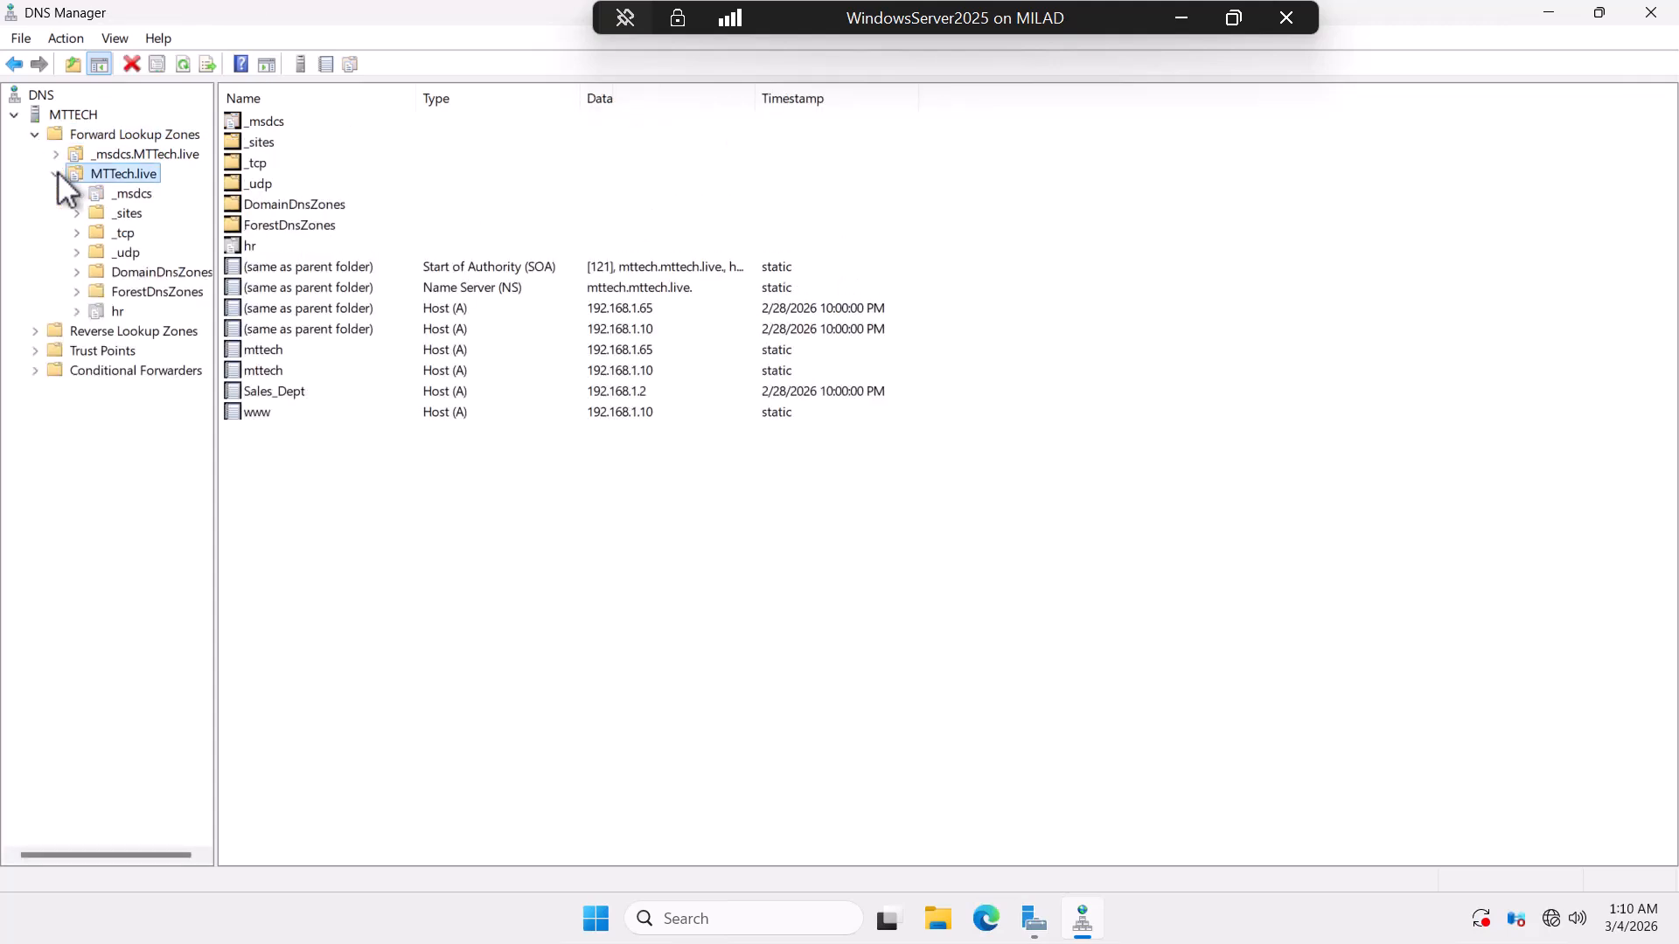
pyautogui.click(98, 313)
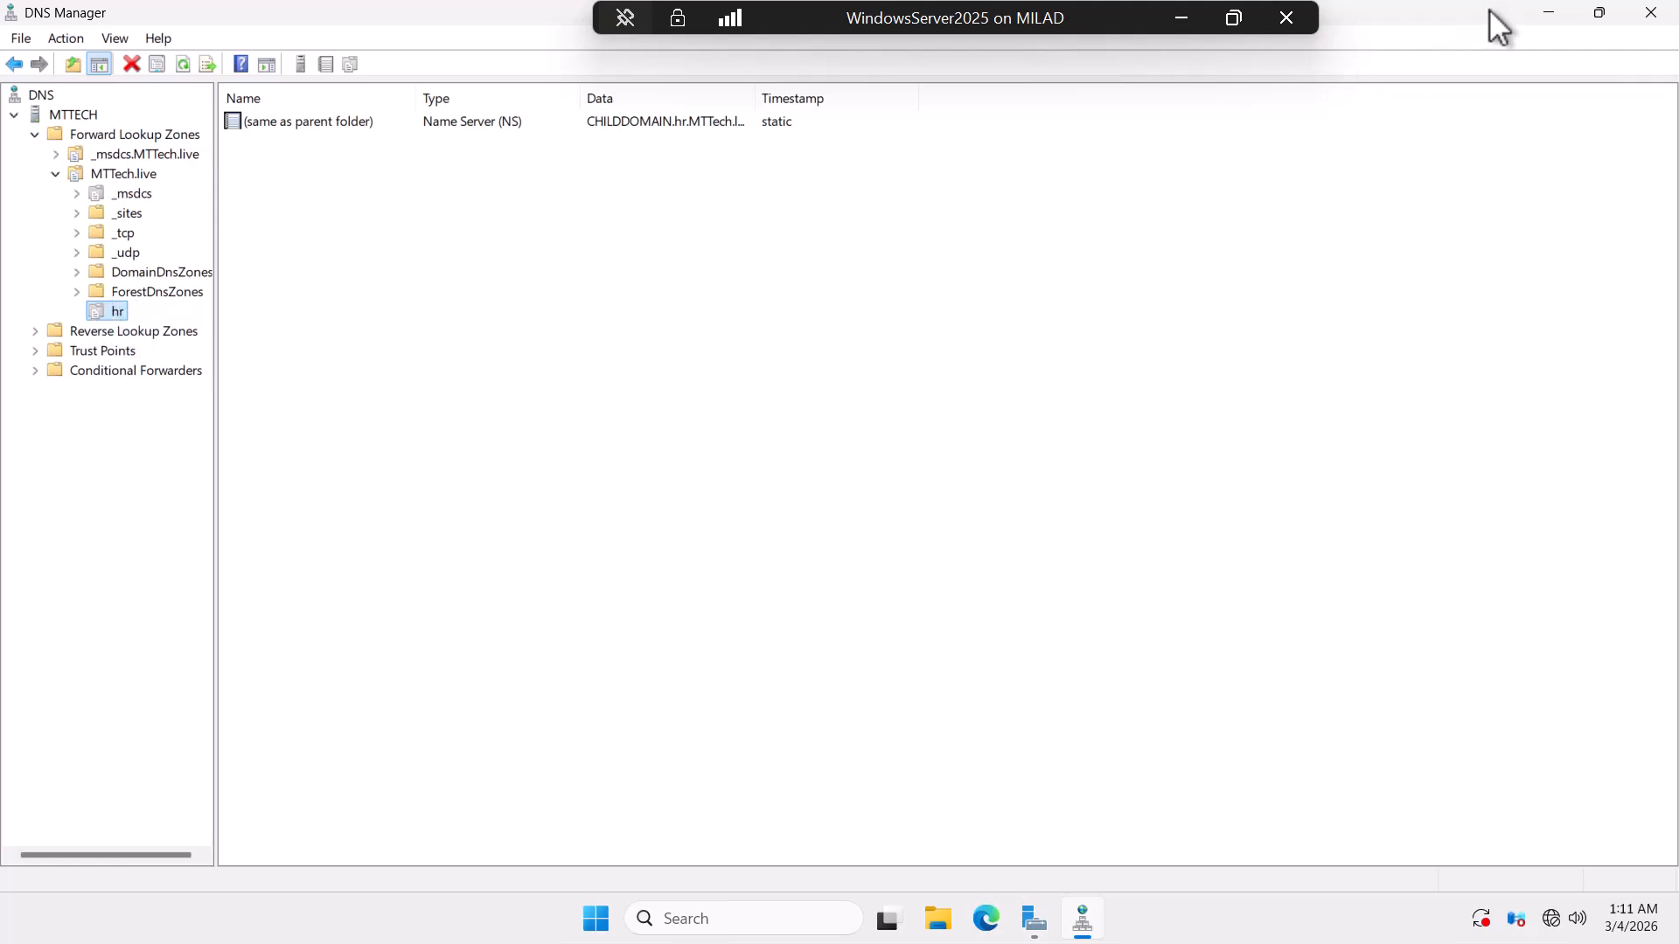
pyautogui.click(1546, 14)
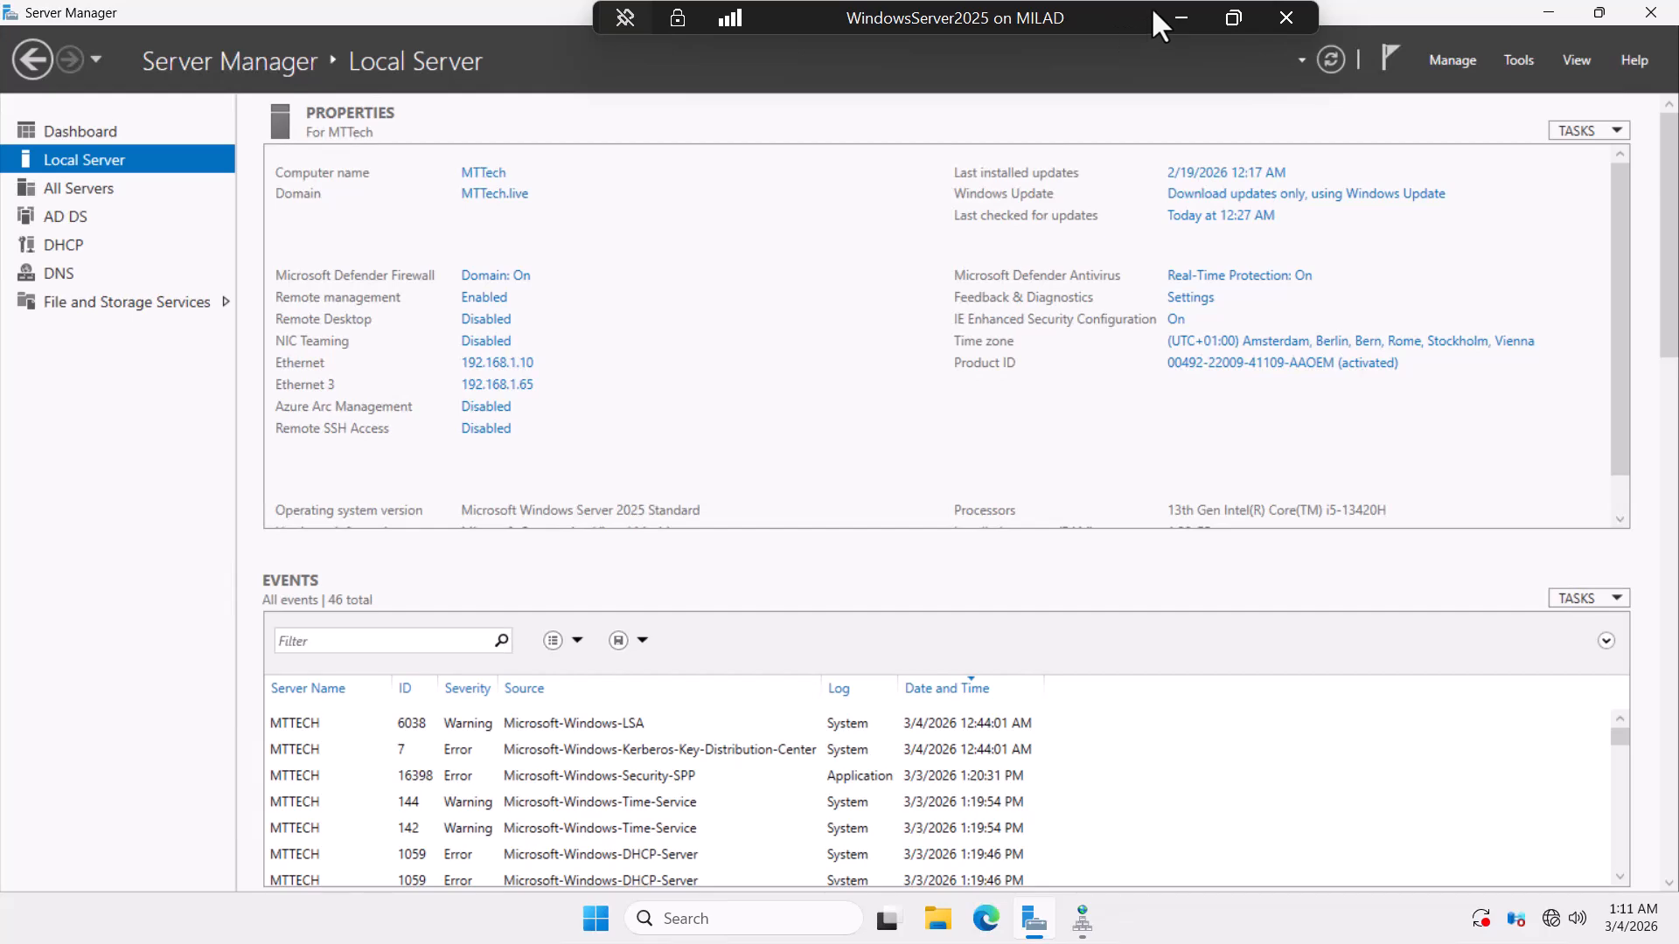
pyautogui.click(1180, 17)
# On the Childdomain VM, review hr.MTTech.live's SOA, NS and 192.168.1.30 host records in DNS Manager.
pyautogui.moveTo(1126, 929)
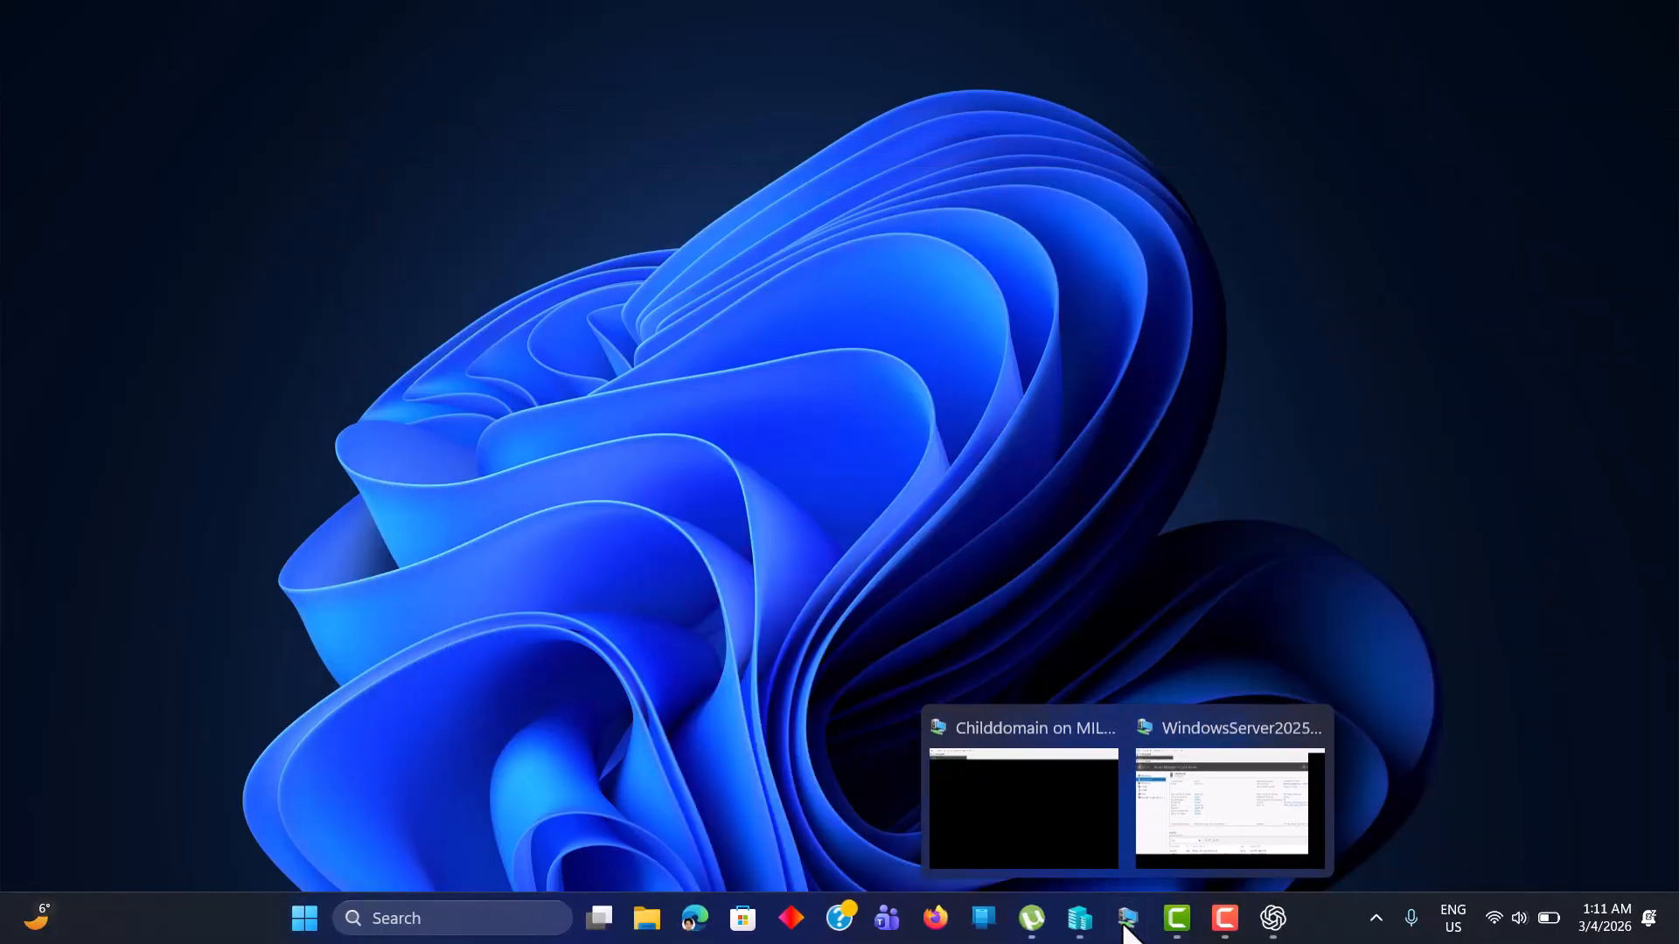
pyautogui.click(1002, 820)
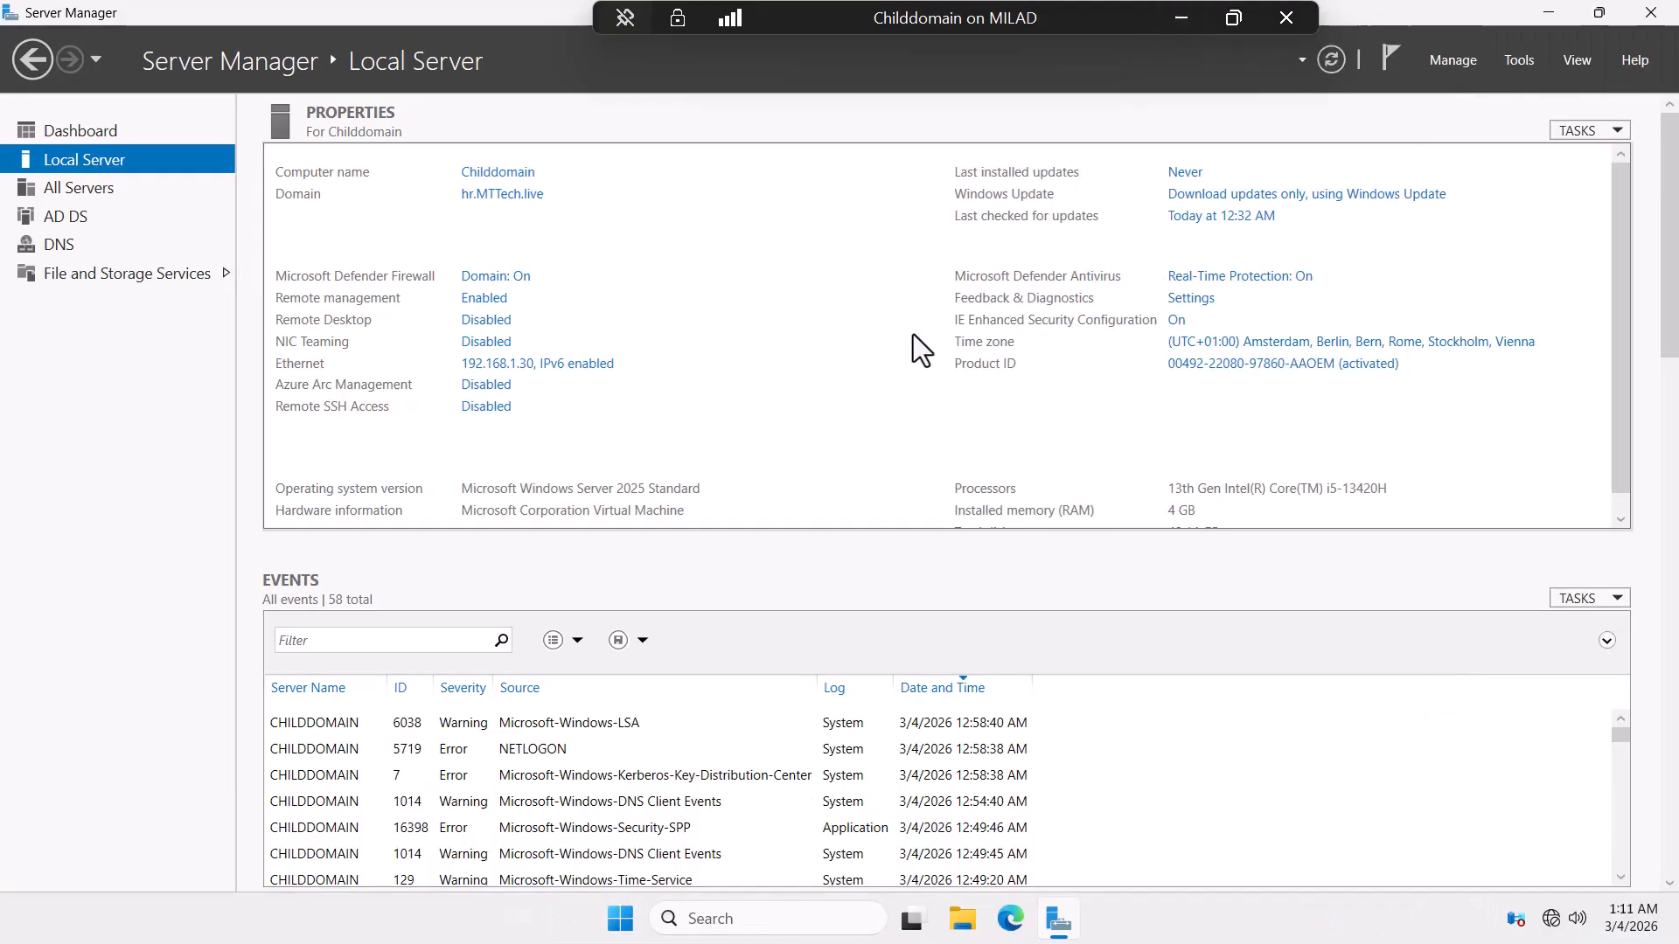
pyautogui.click(1519, 60)
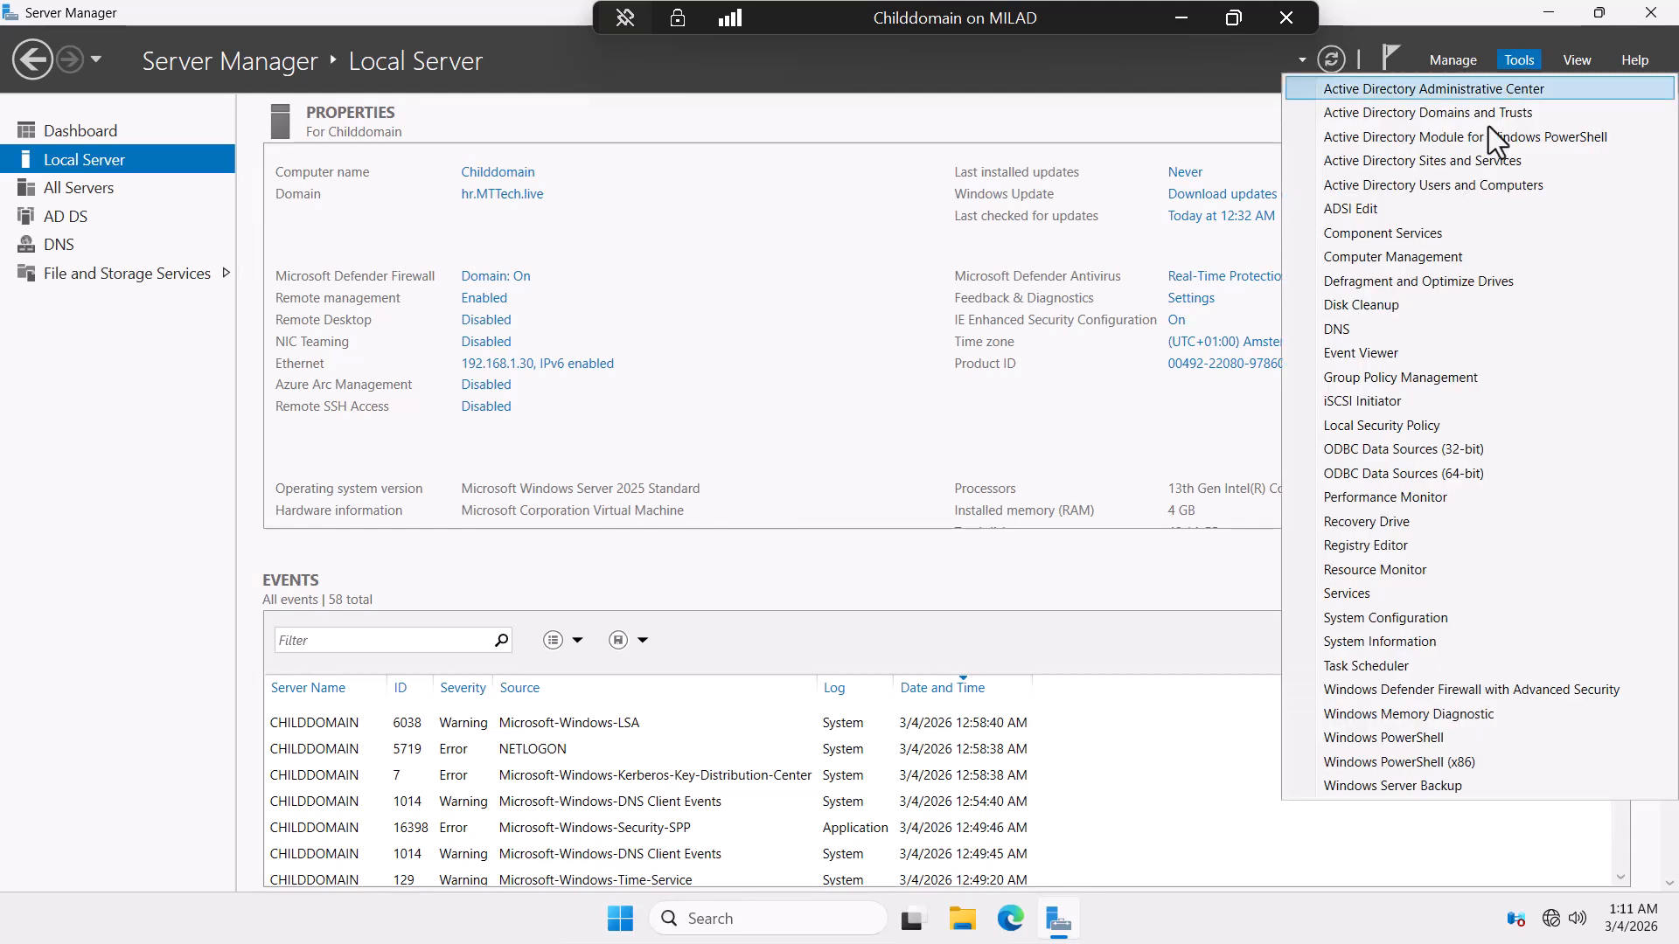
pyautogui.click(1361, 329)
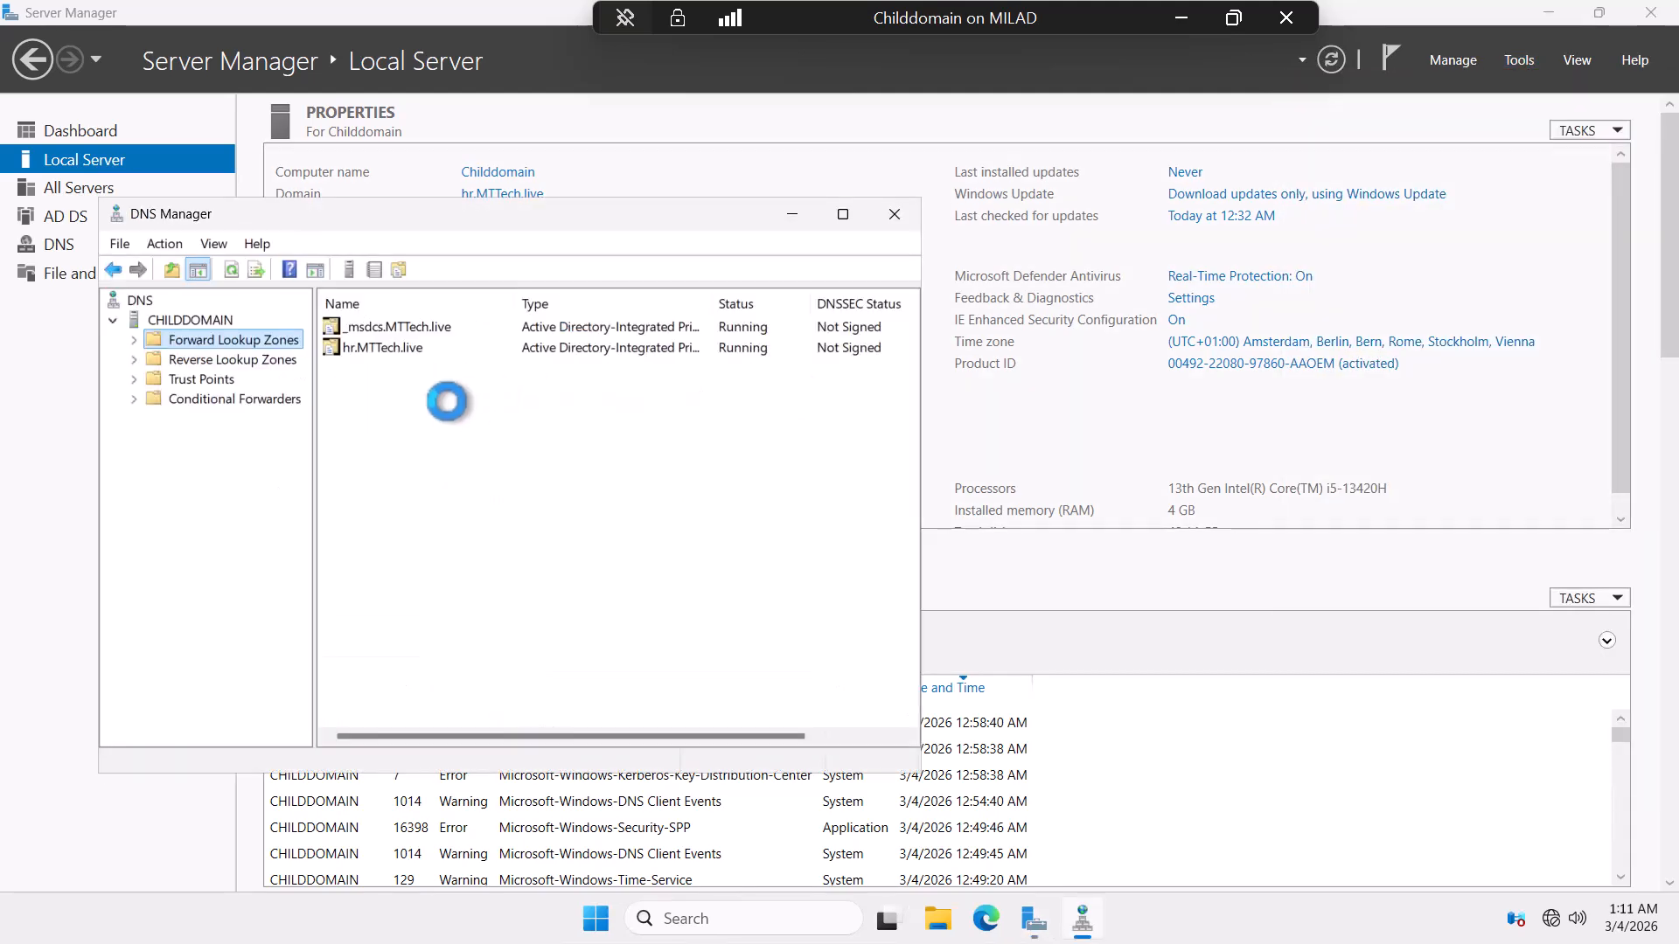
pyautogui.click(133, 339)
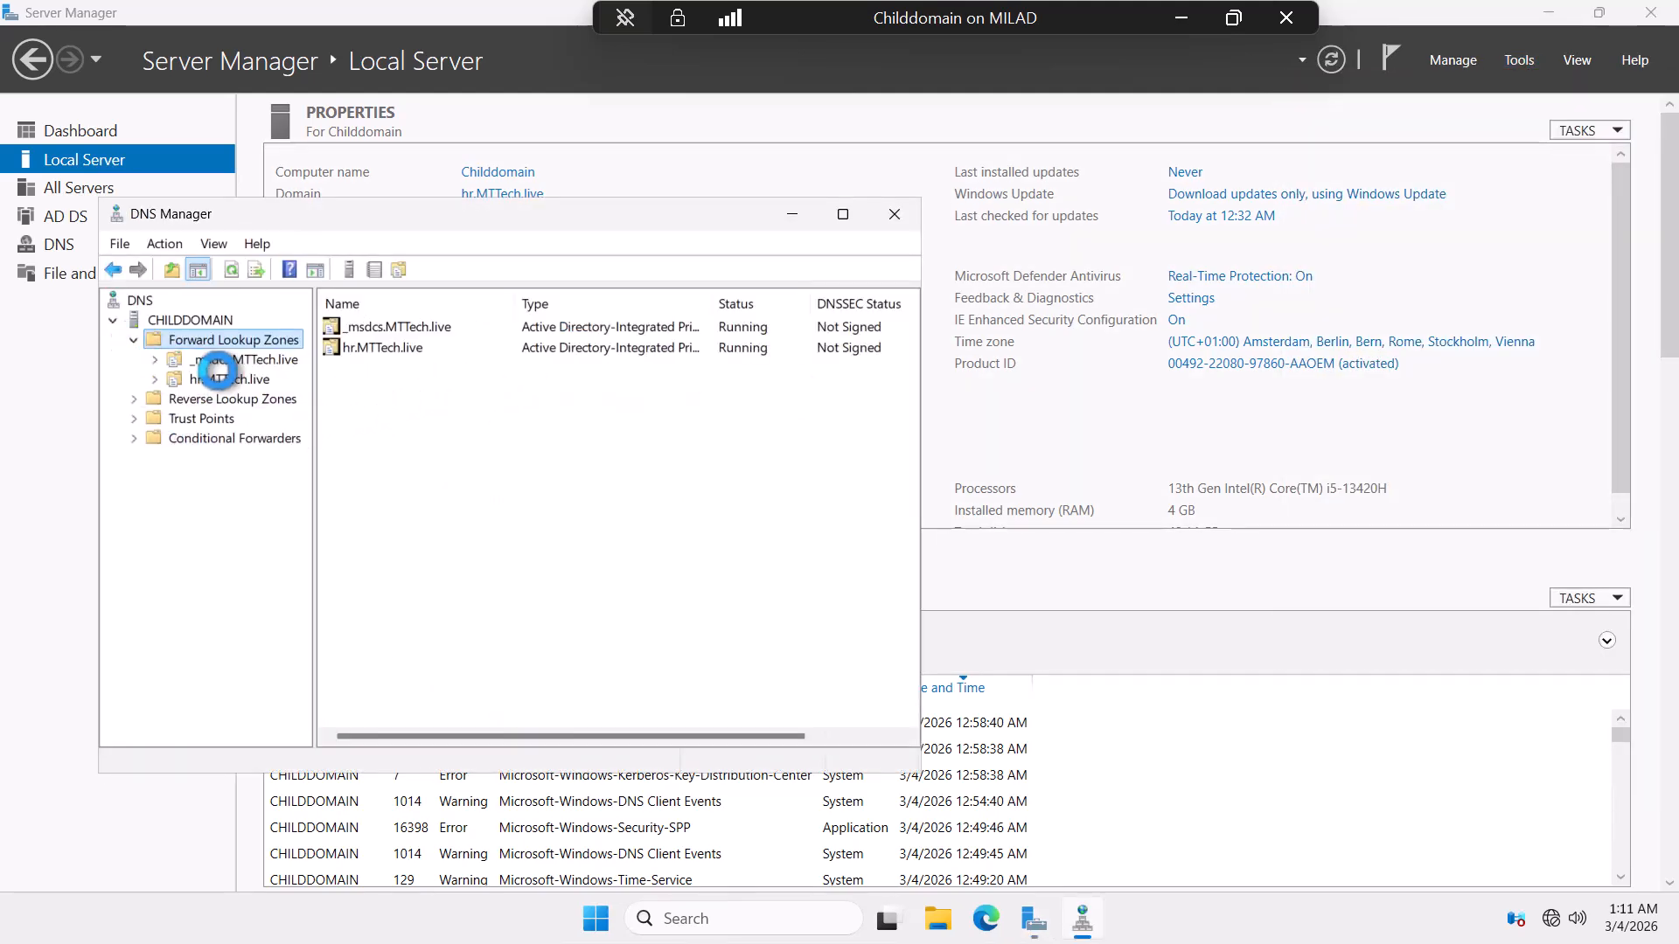
pyautogui.click(214, 378)
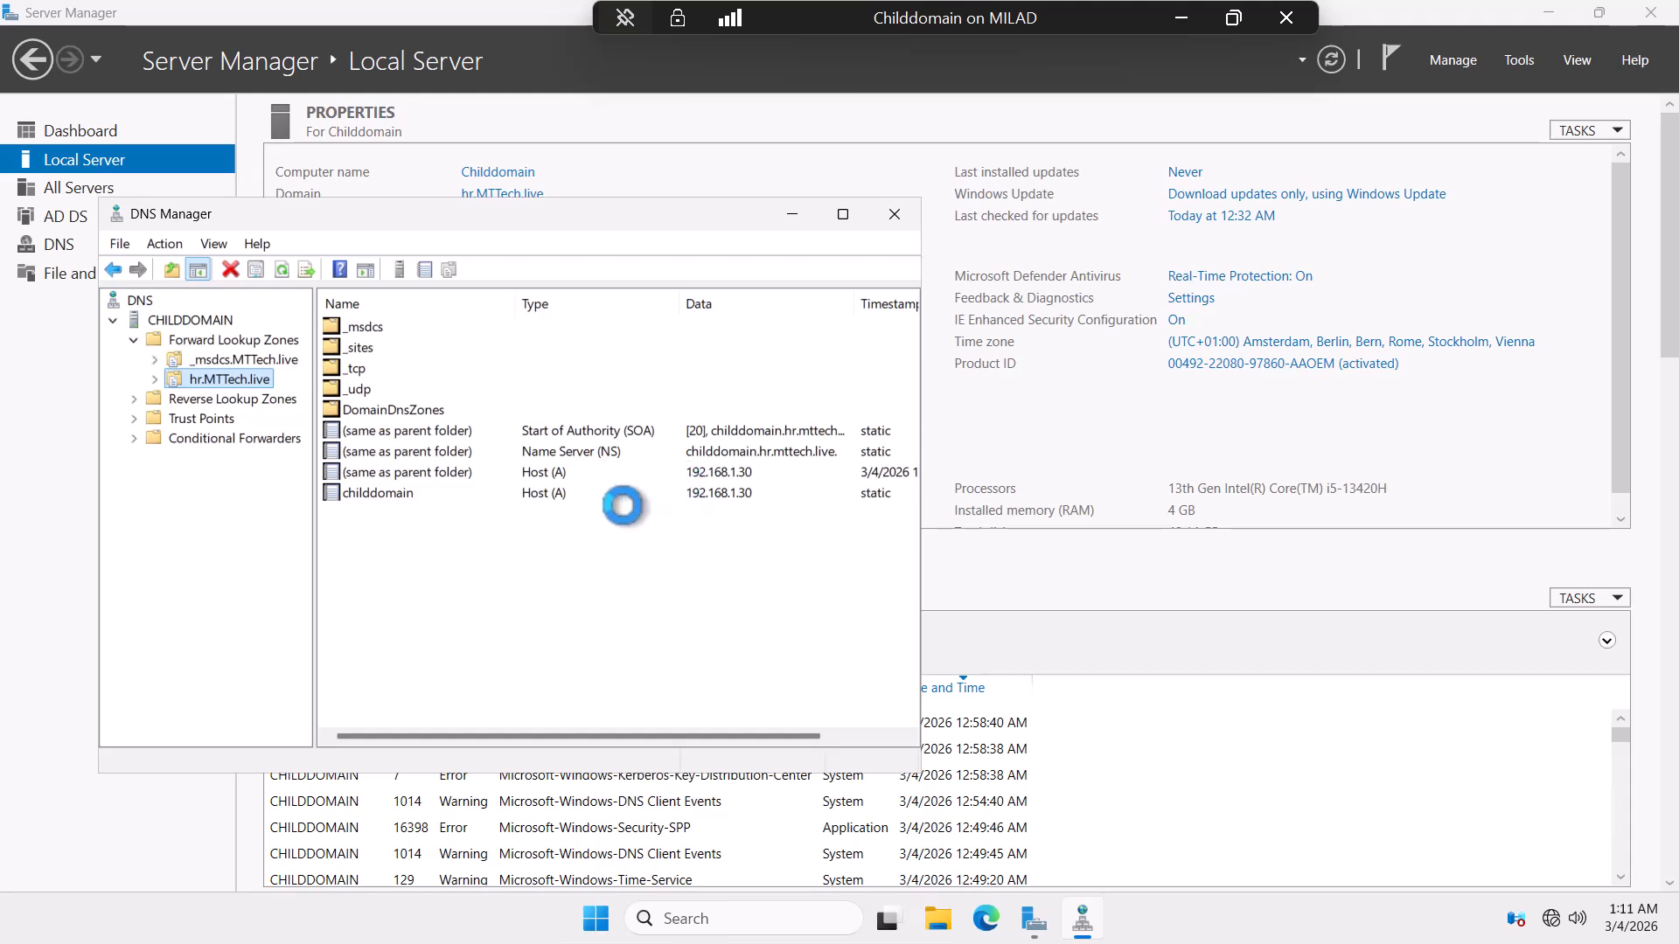
pyautogui.click(898, 213)
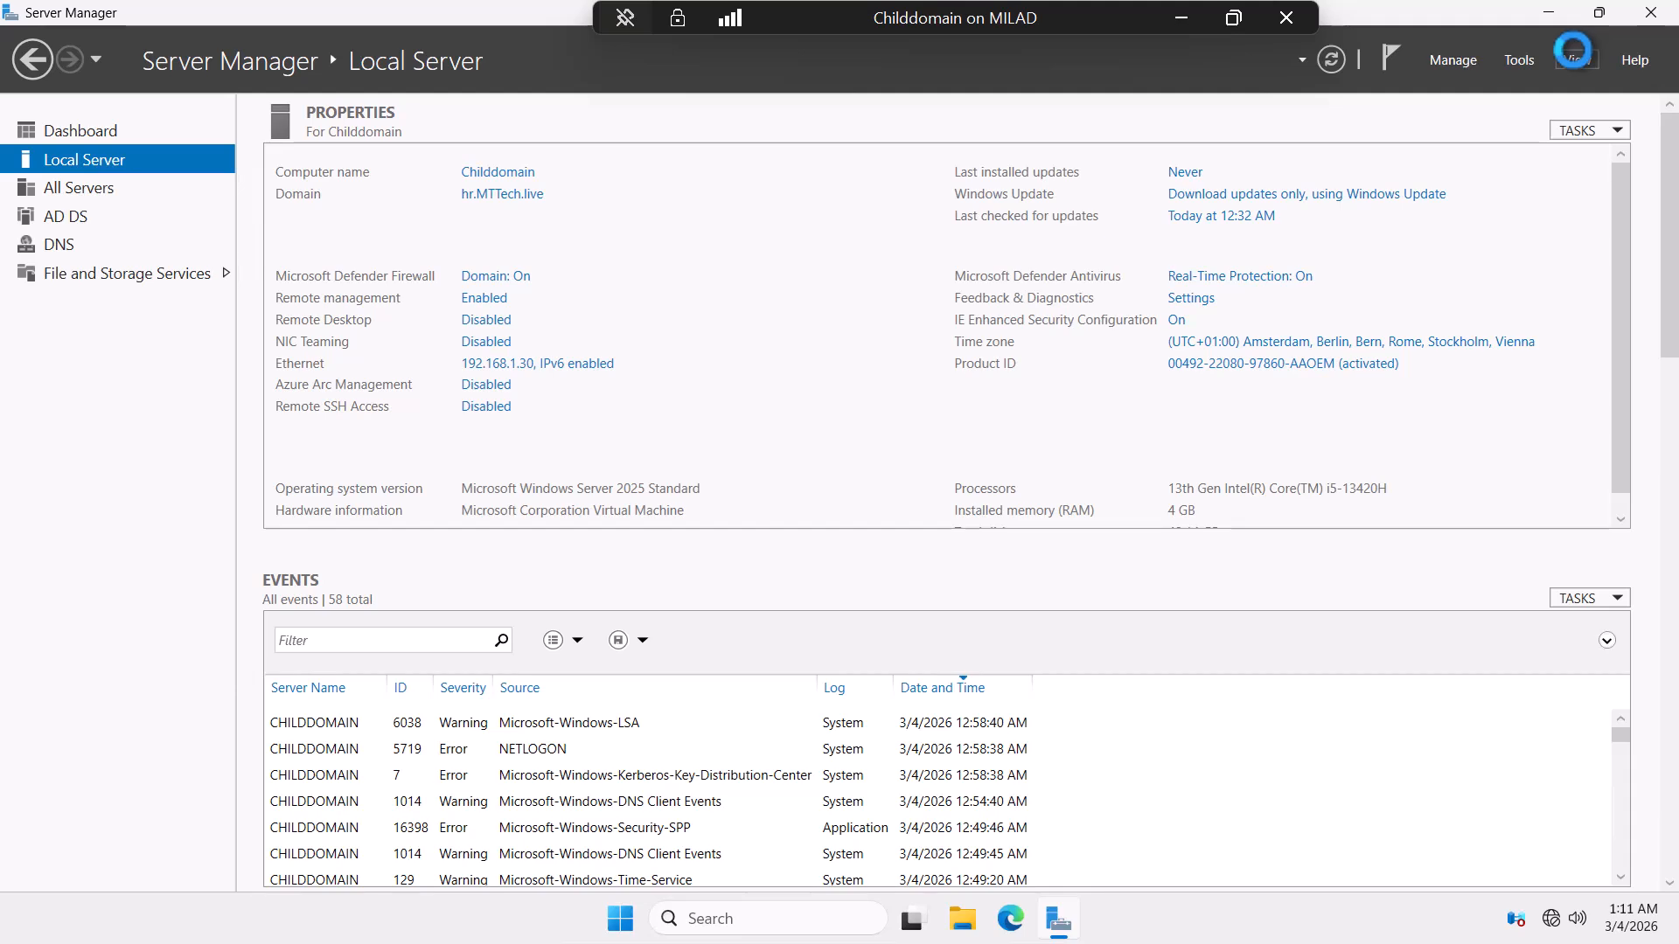
# Leave the Childdomain session and bring the WindowsServer2025 VM back on screen.
pyautogui.click(1183, 17)
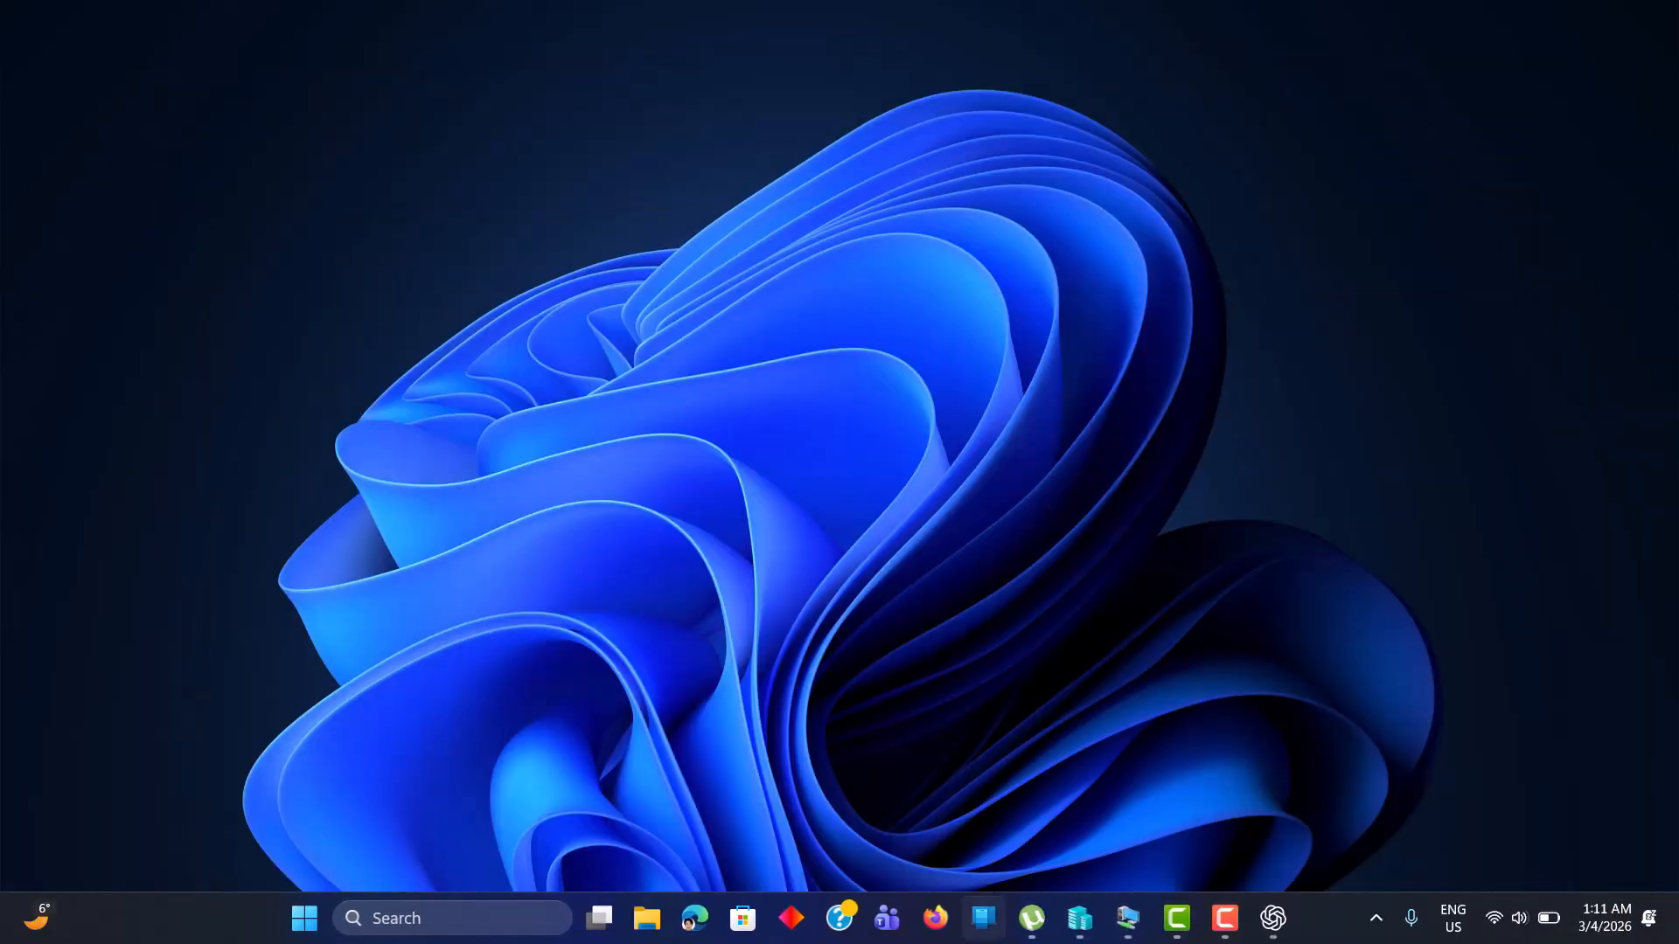
pyautogui.click(1091, 918)
pyautogui.moveTo(1129, 924)
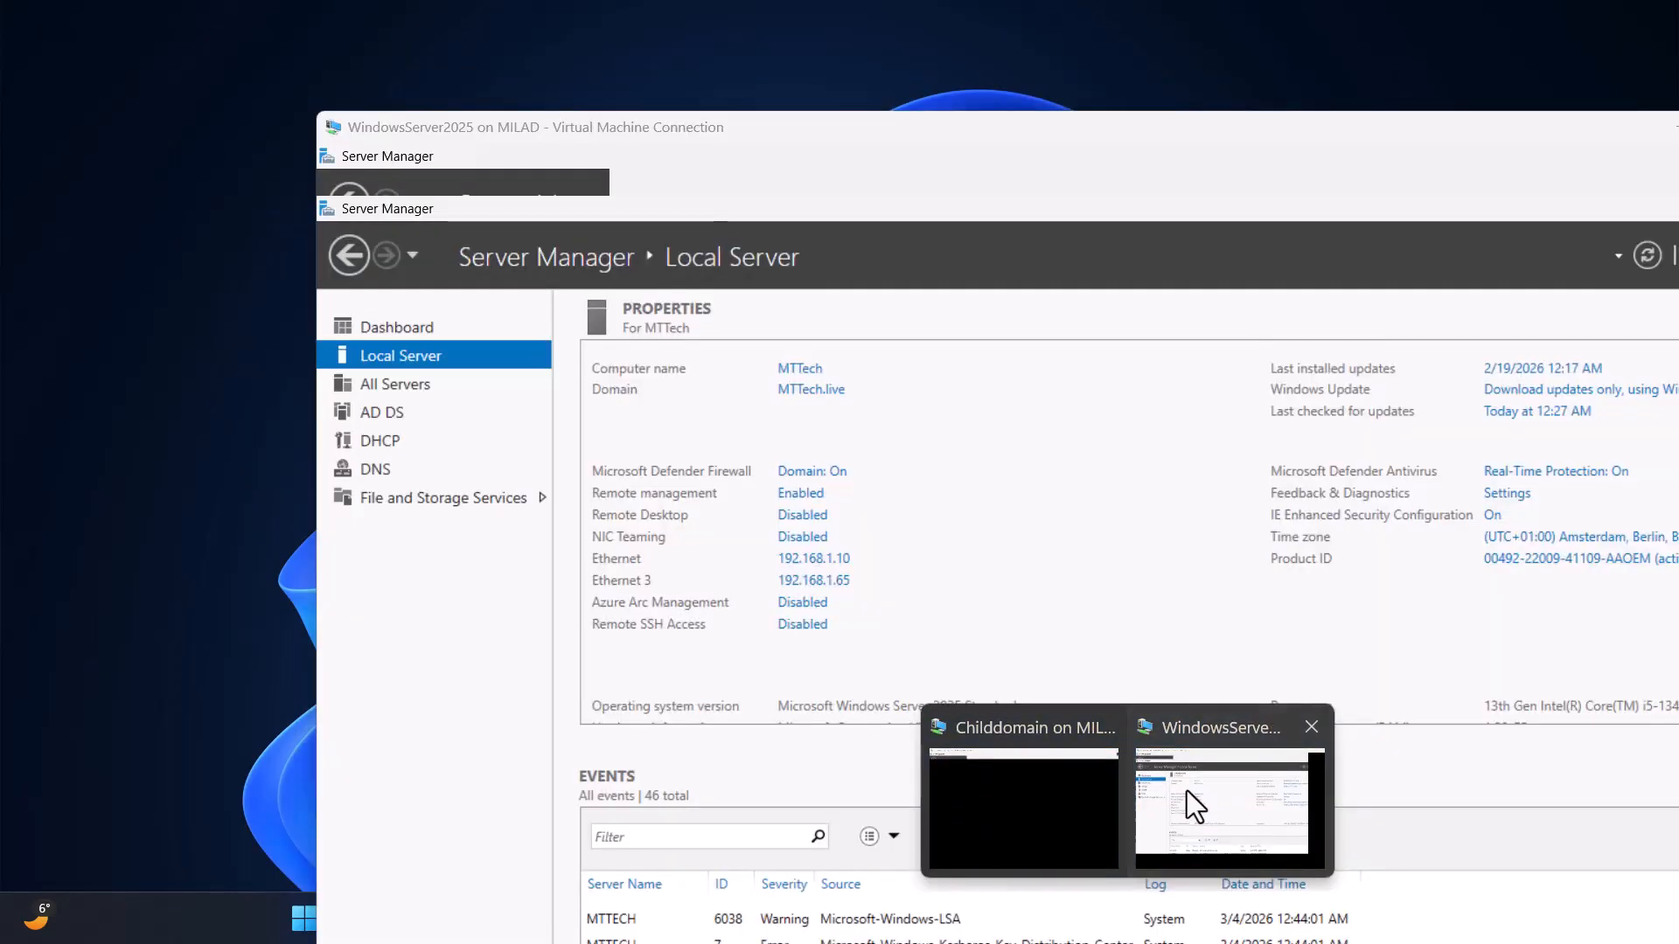
pyautogui.click(1187, 790)
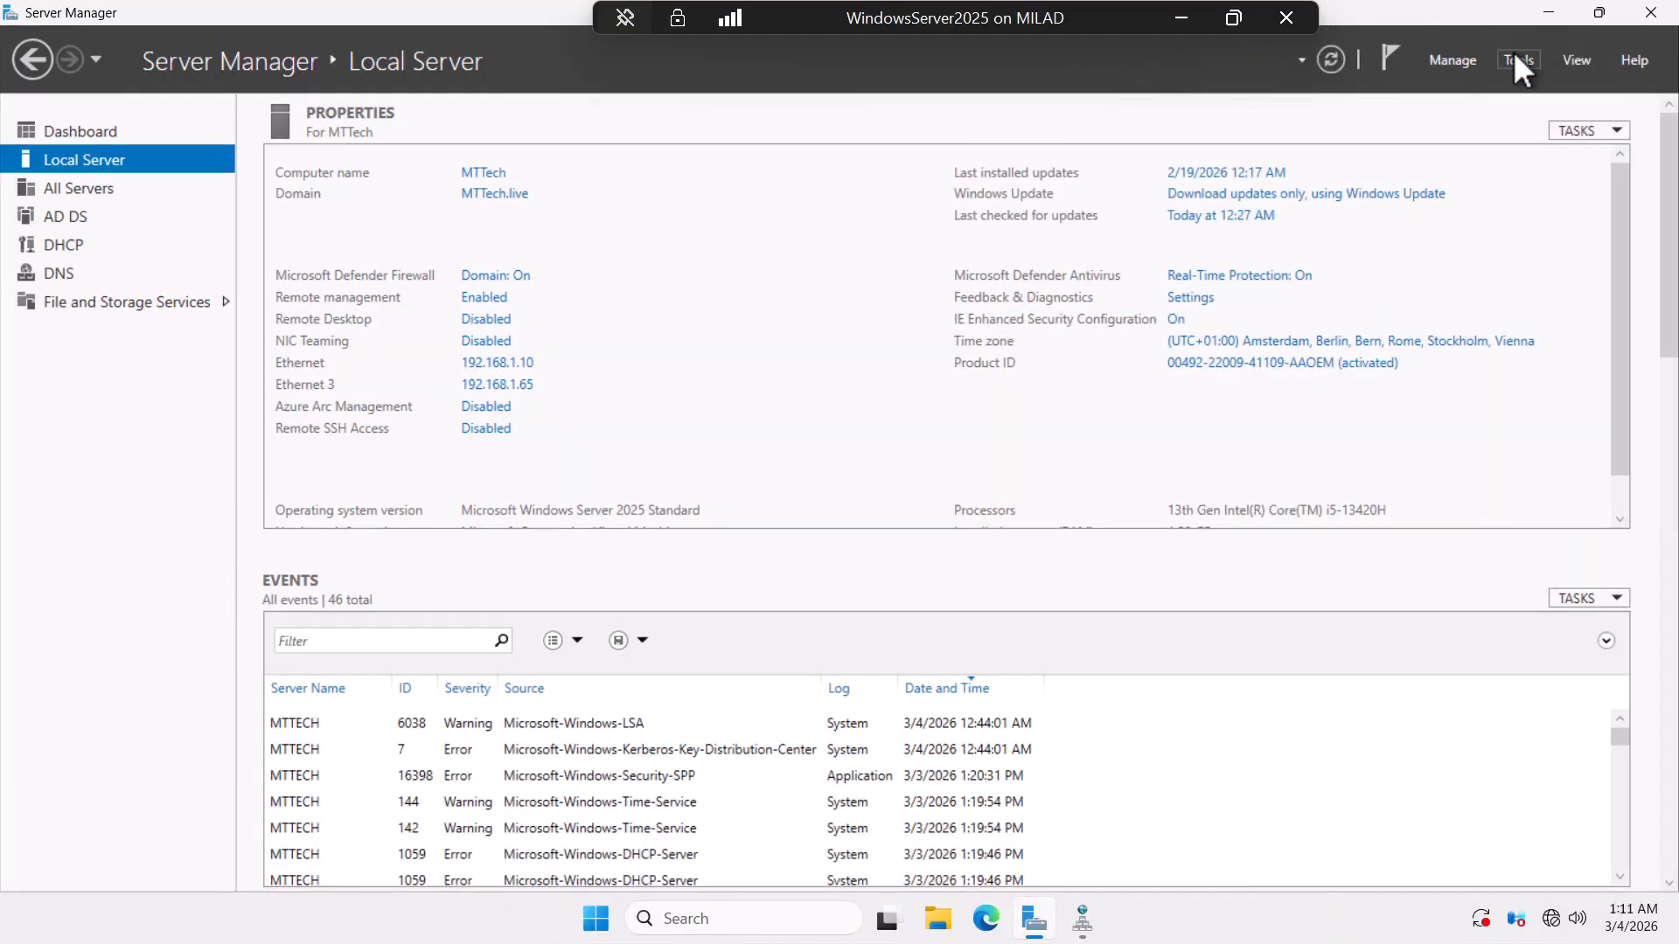
# In DNS Manager, inspect the MTTech.live zone's hr and _msdcs delegation NS records, then close it.
pyautogui.click(1518, 60)
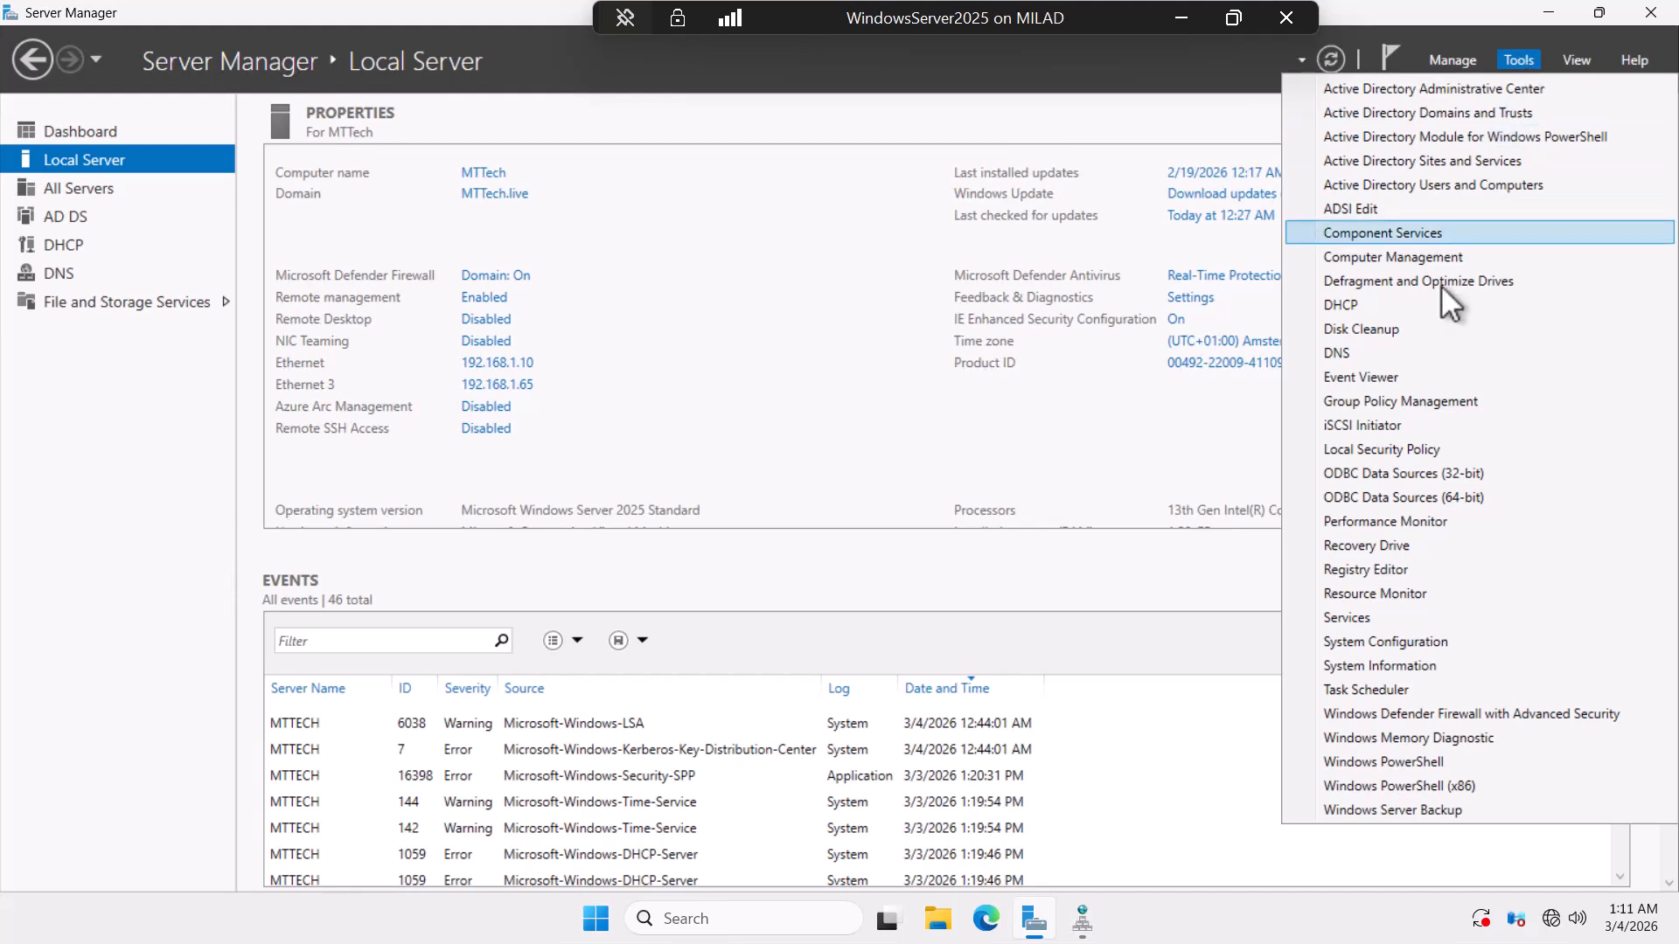
pyautogui.click(1356, 353)
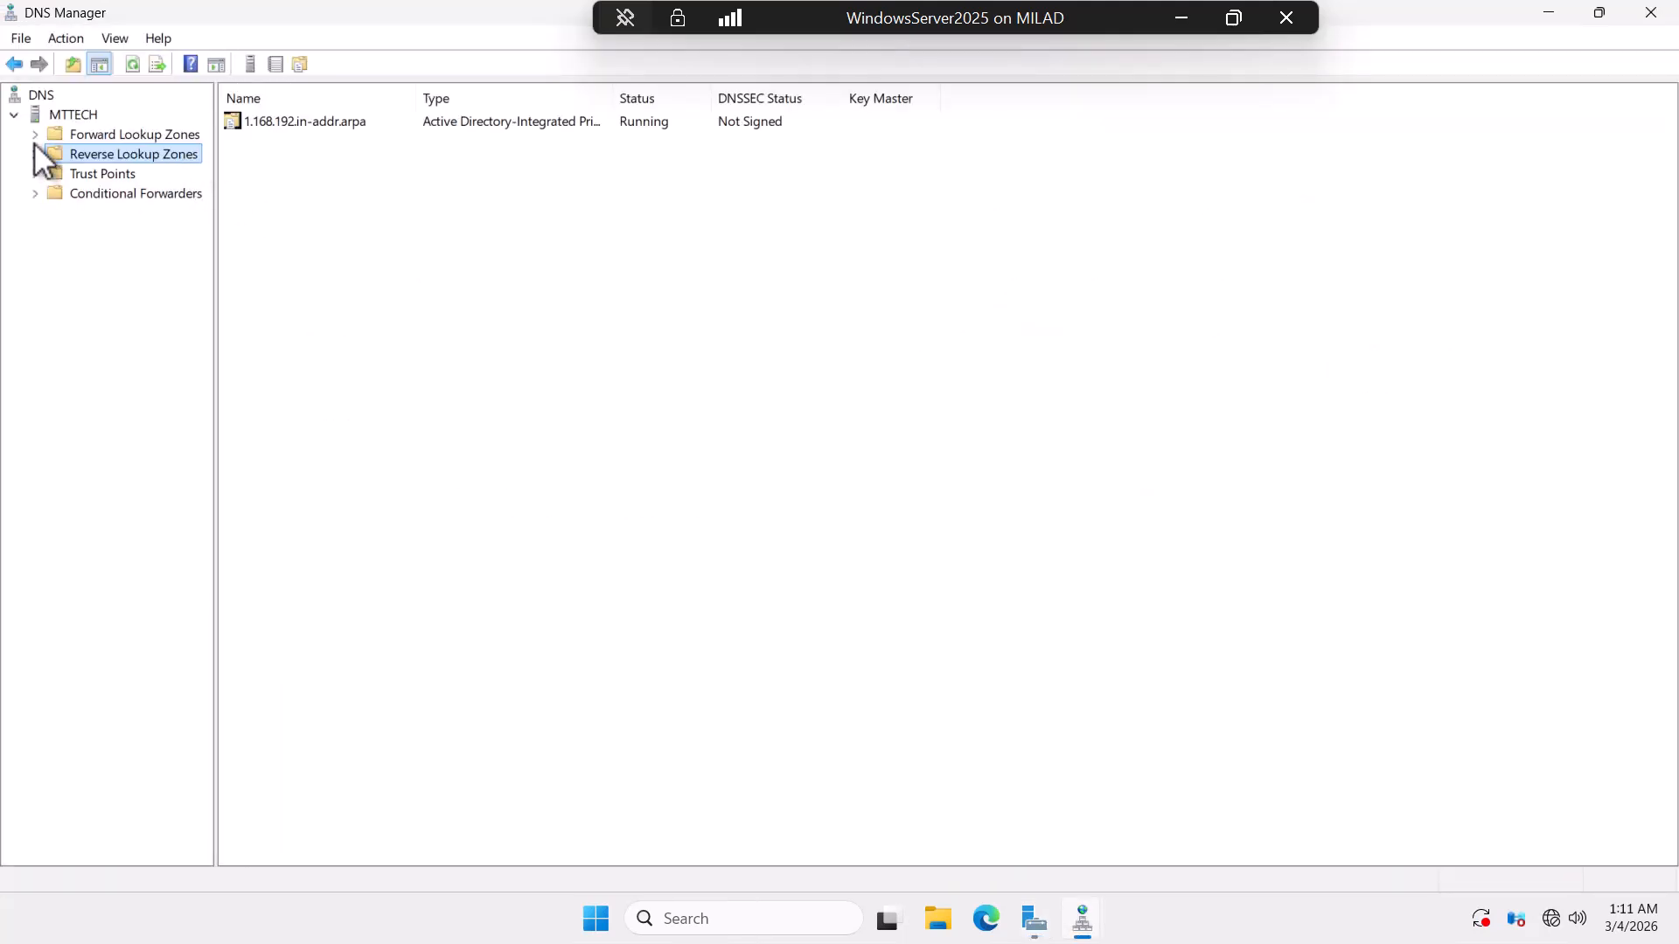
pyautogui.click(35, 134)
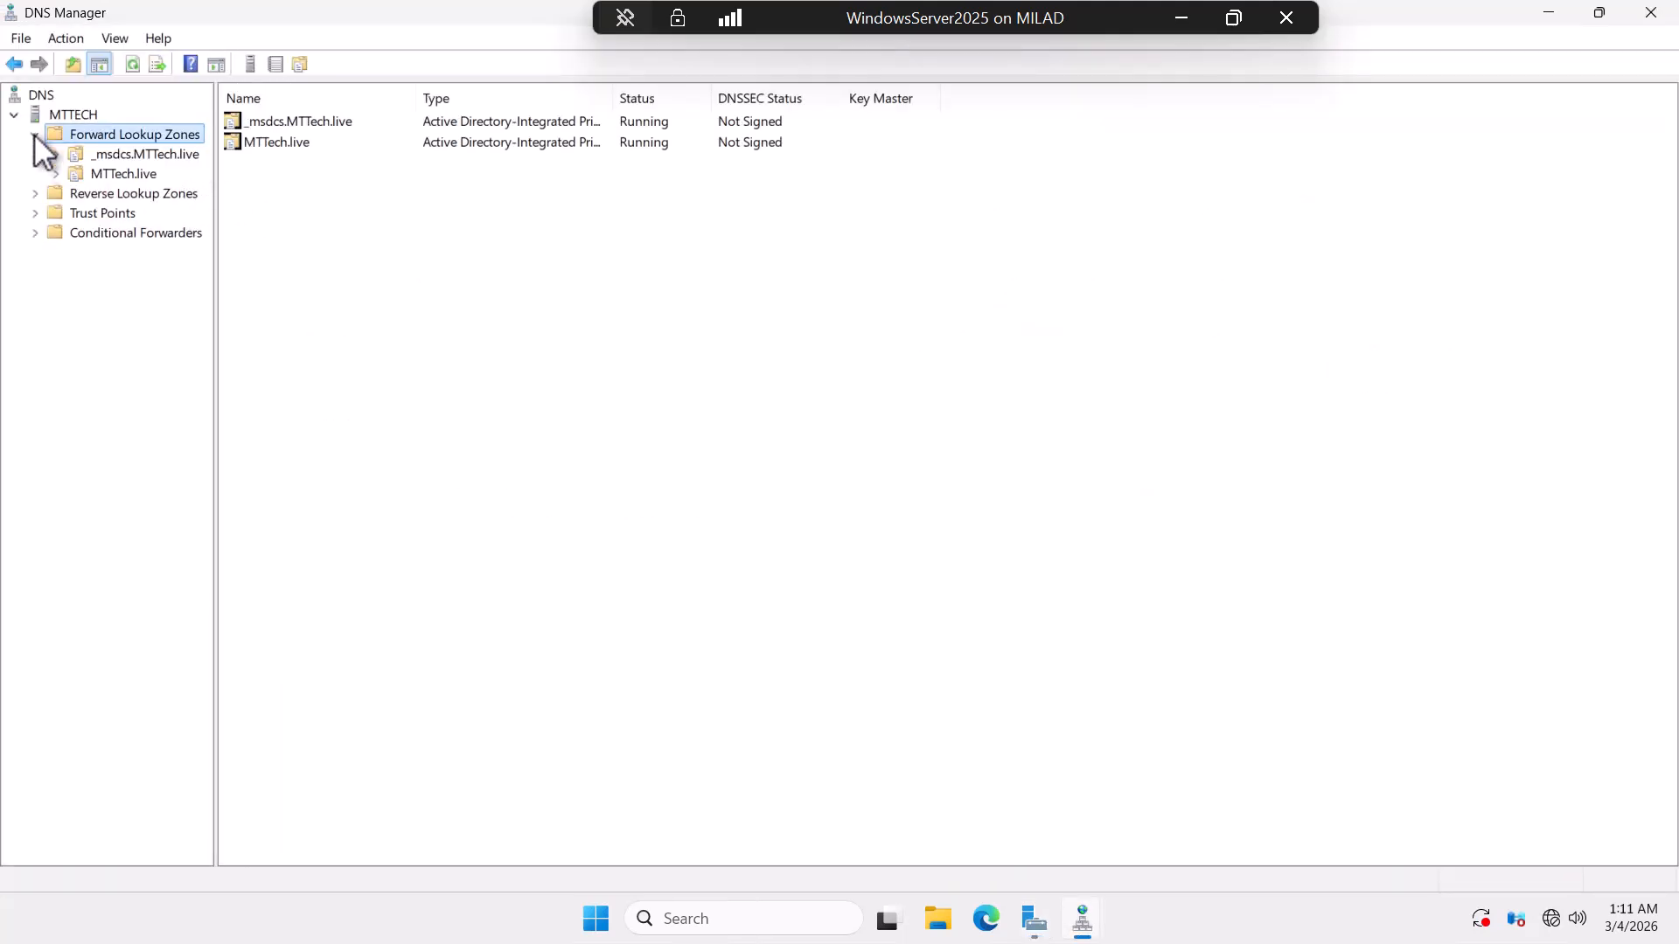
pyautogui.click(112, 166)
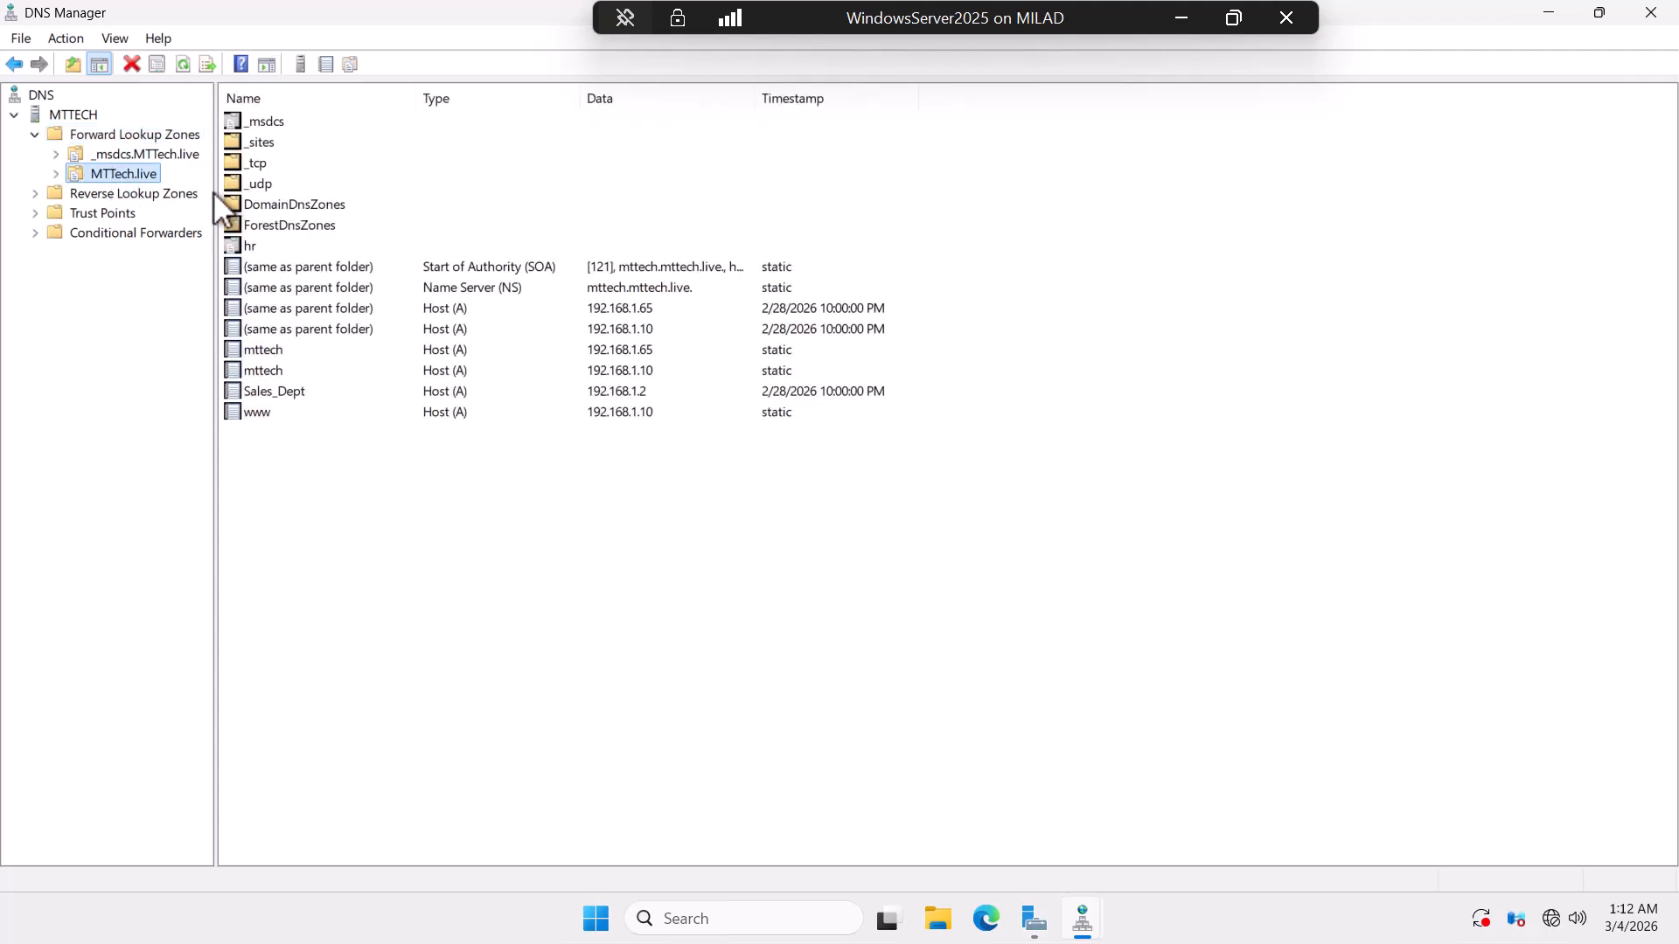
pyautogui.click(58, 173)
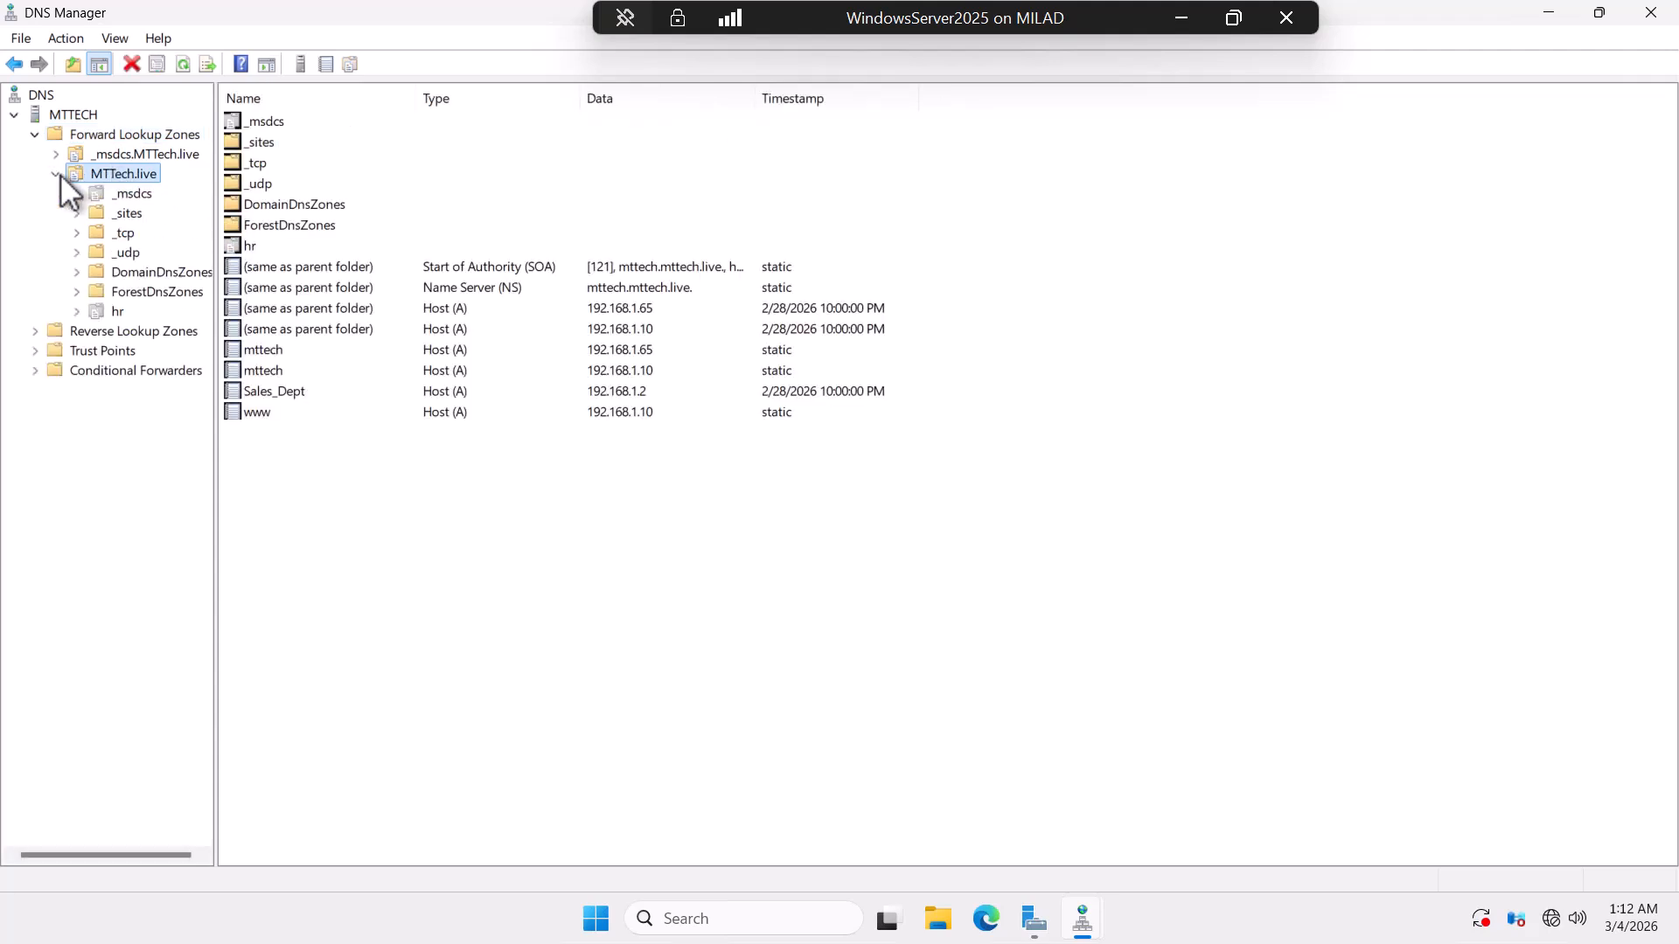
pyautogui.click(116, 311)
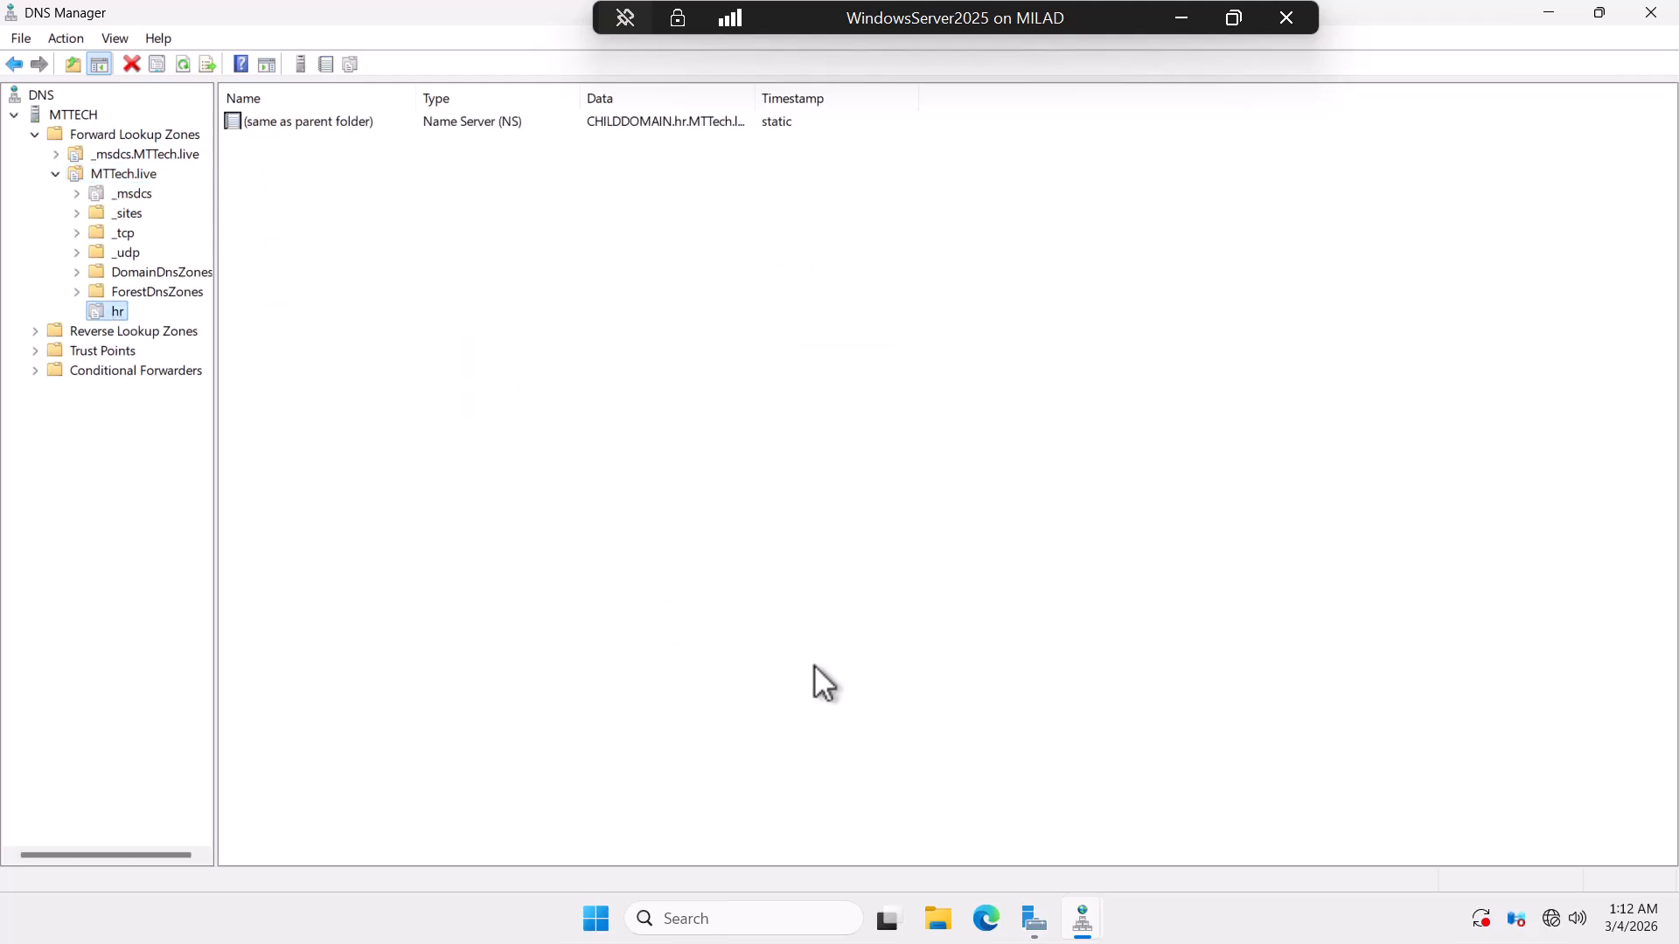
pyautogui.click(131, 194)
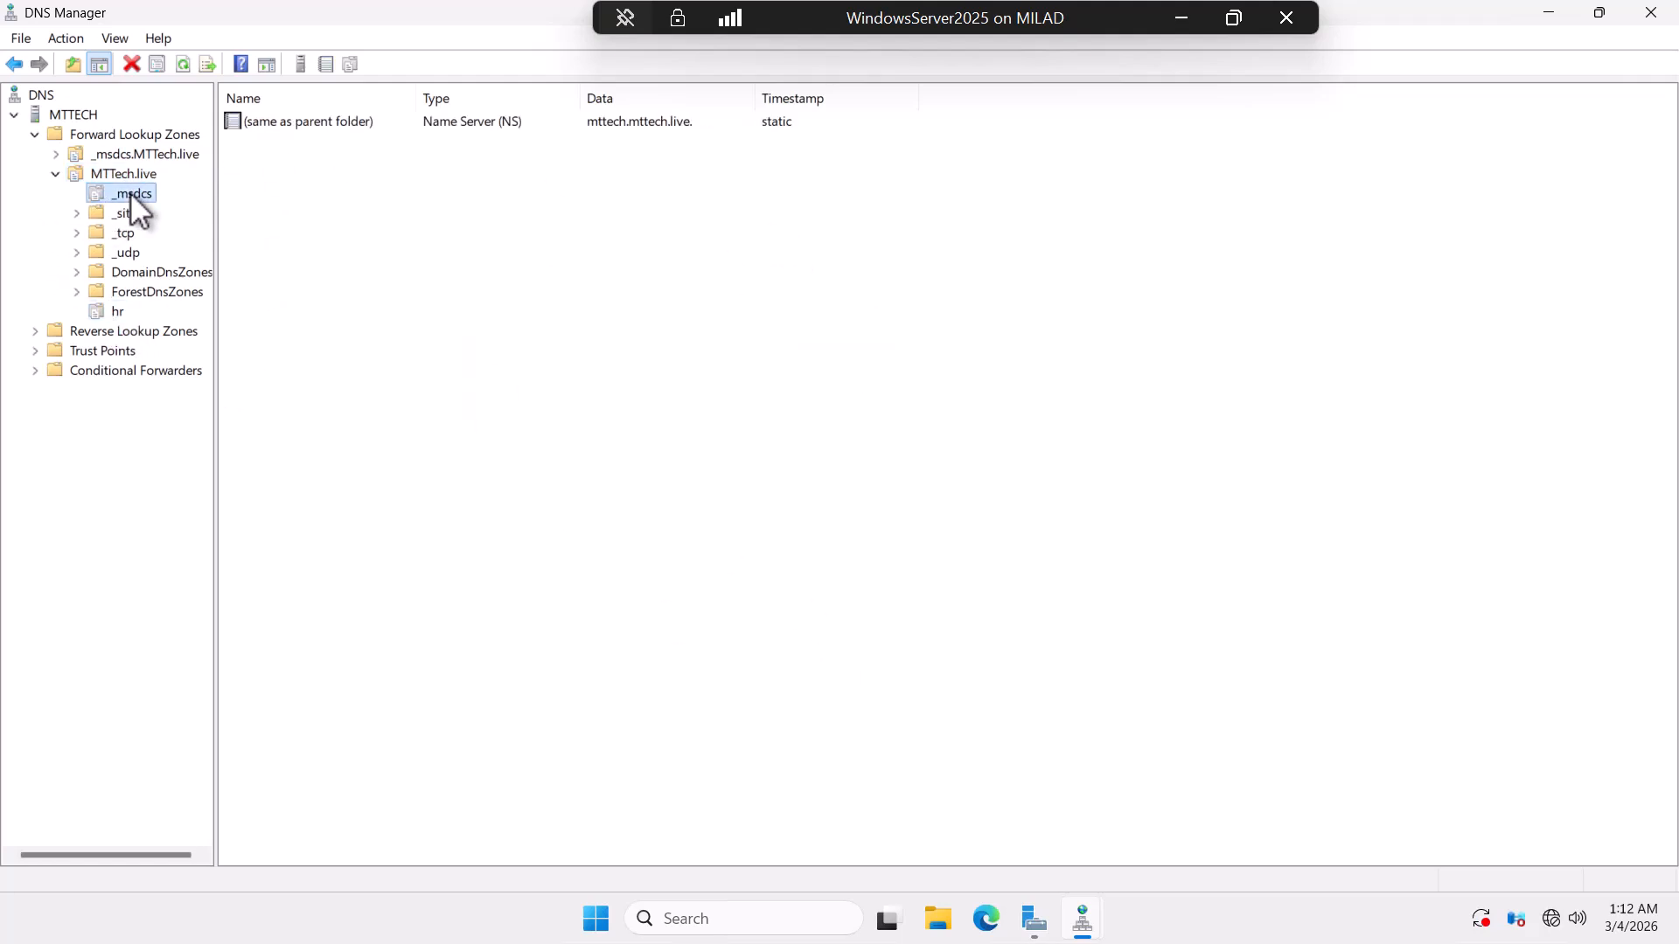
pyautogui.click(131, 173)
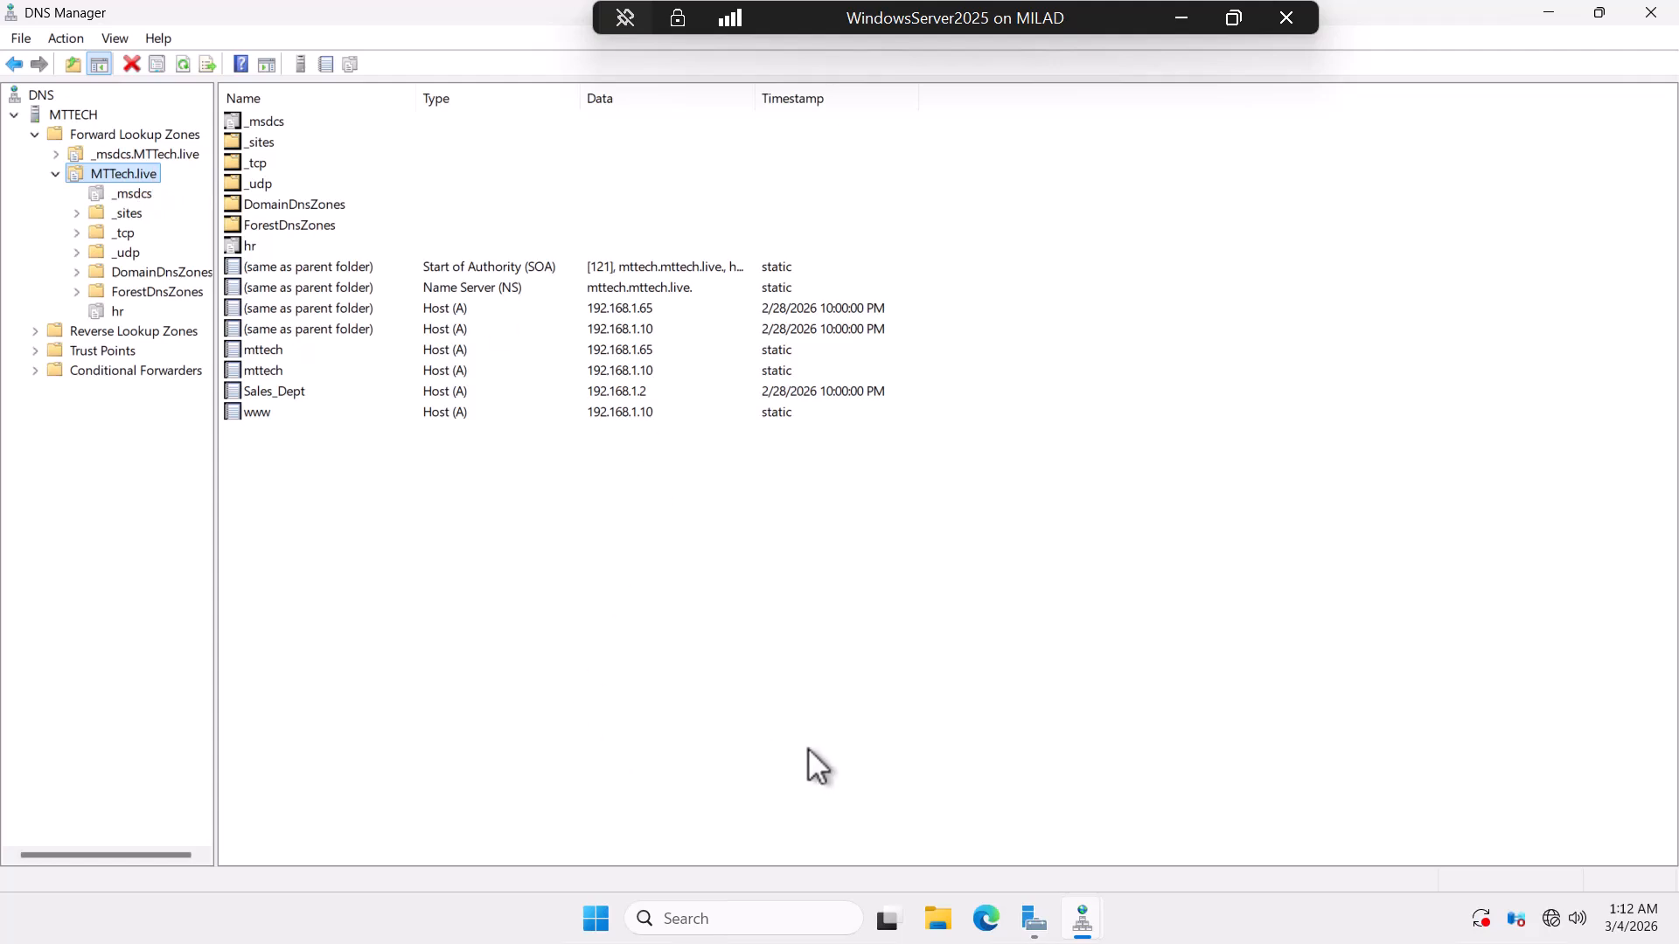
pyautogui.click(1651, 13)
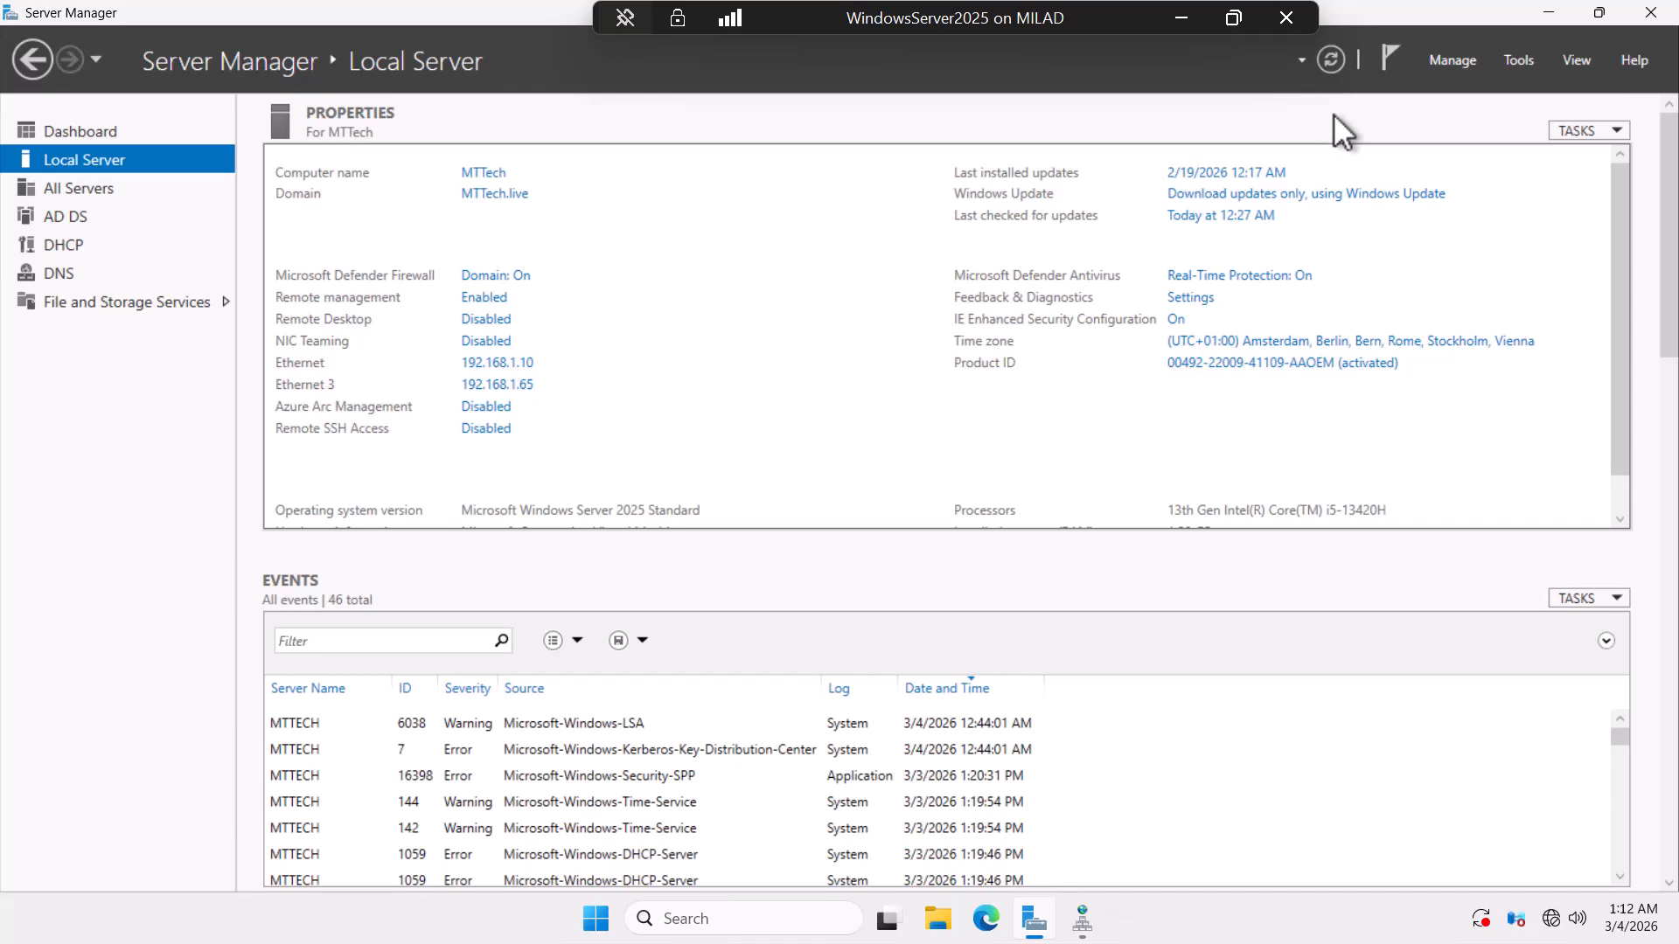
# On the Childdomain VM, launch Active Directory Users and Computers to see hr.MTTech.live's users and groups.
pyautogui.click(1184, 18)
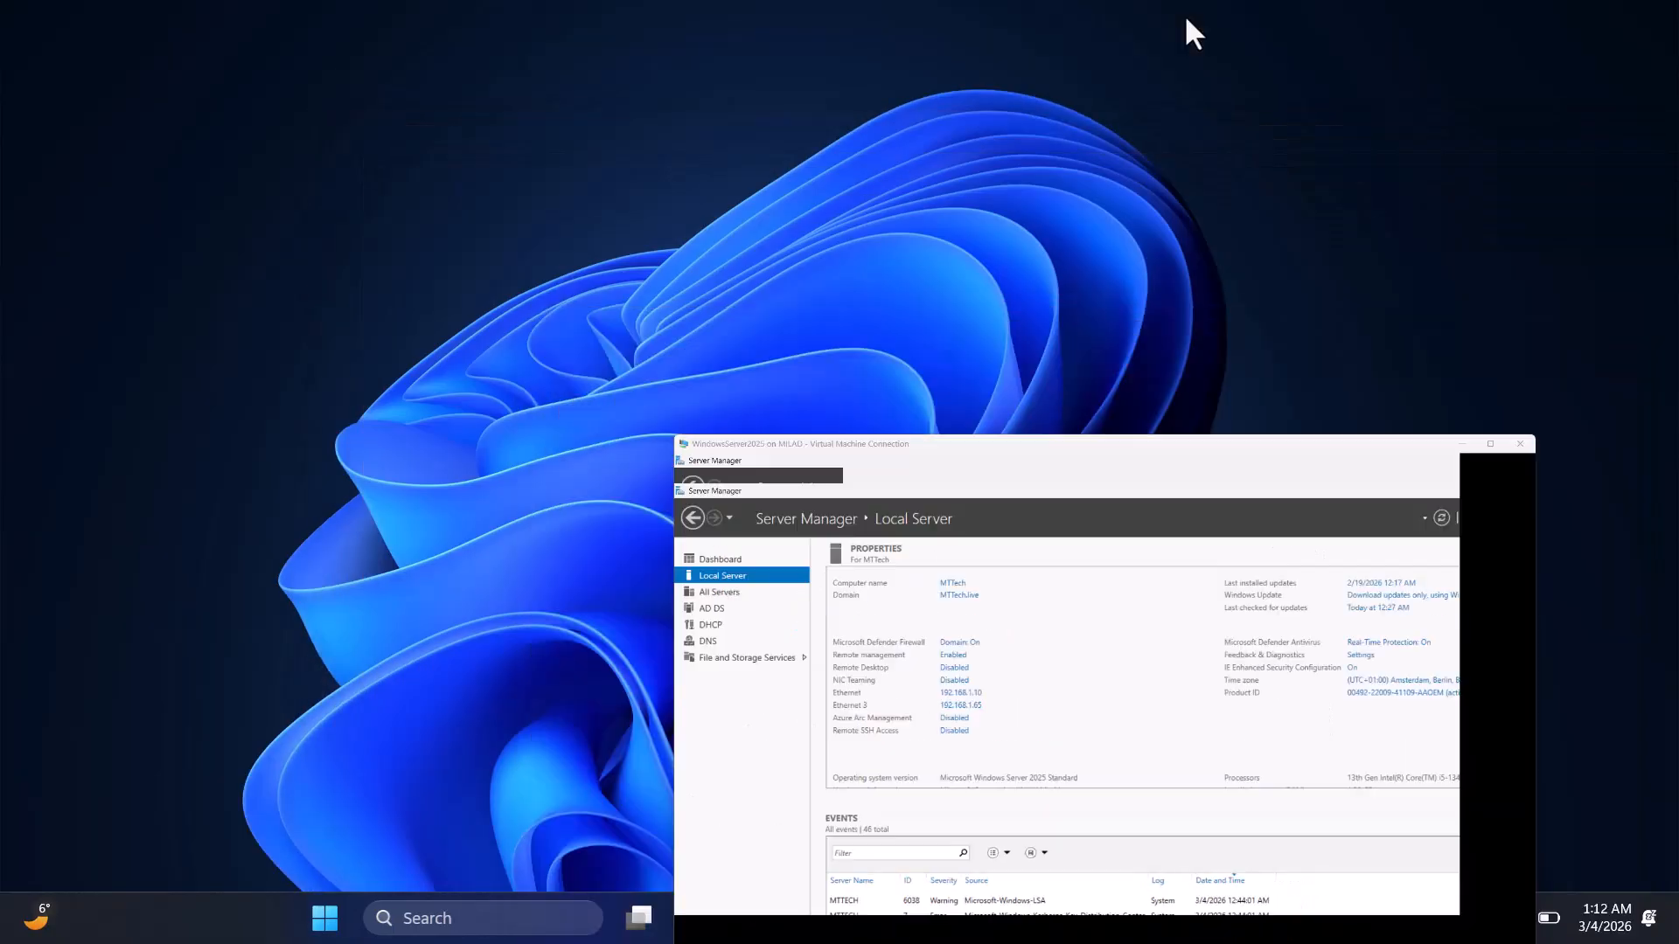
pyautogui.moveTo(1134, 926)
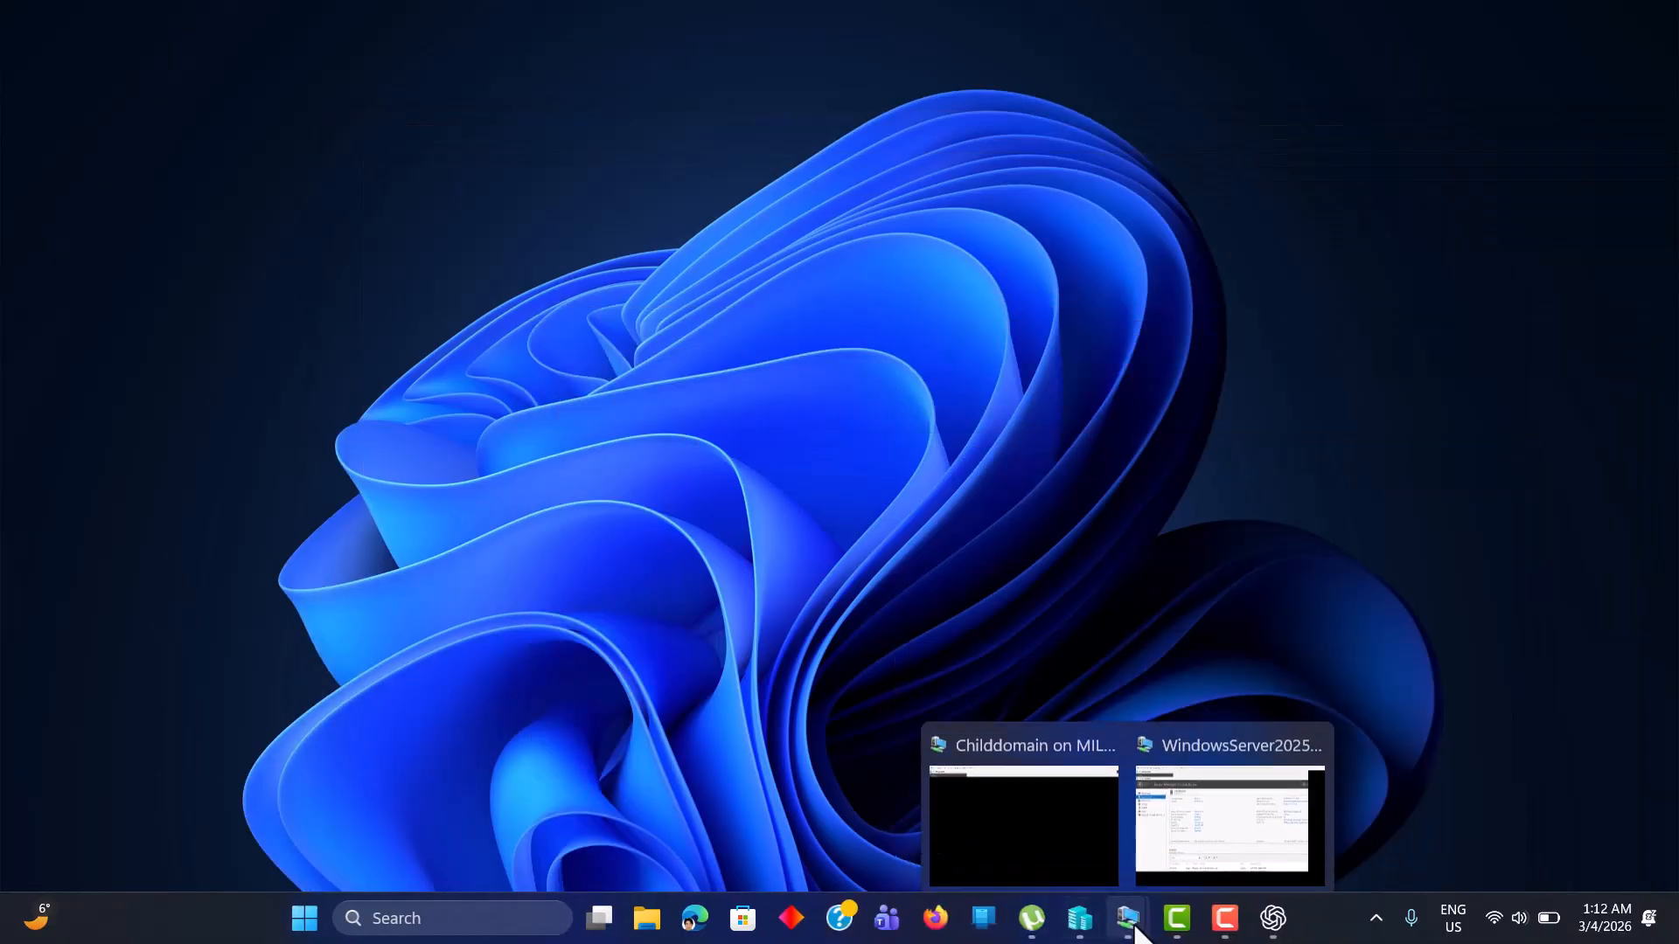
pyautogui.click(1038, 811)
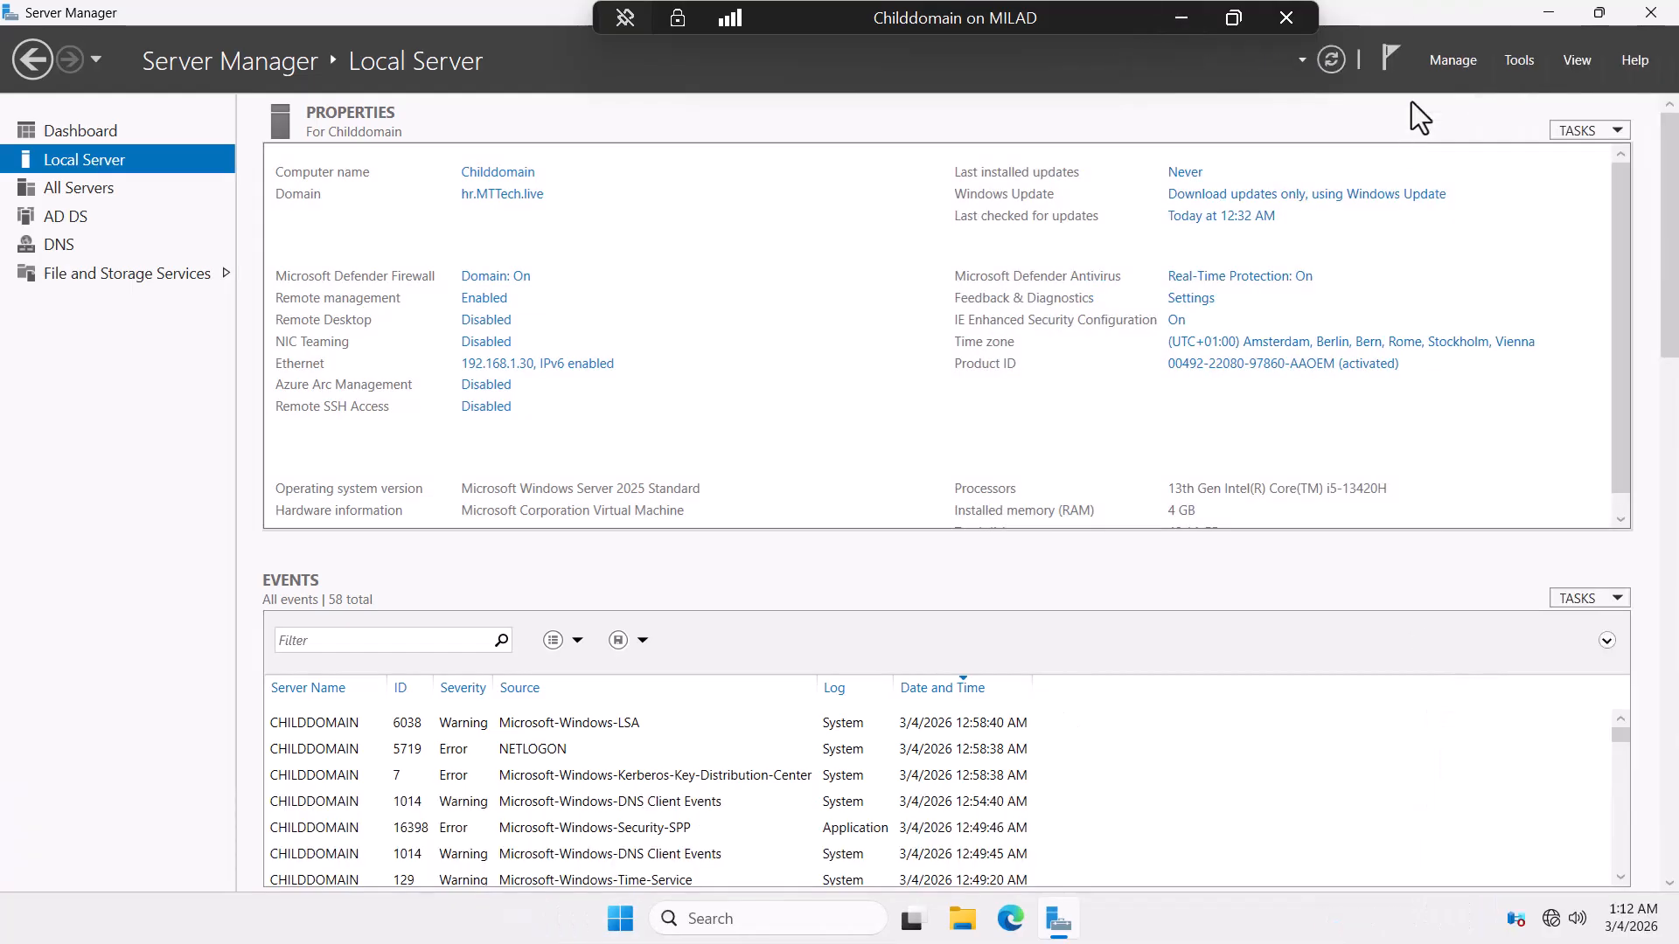
pyautogui.click(1513, 61)
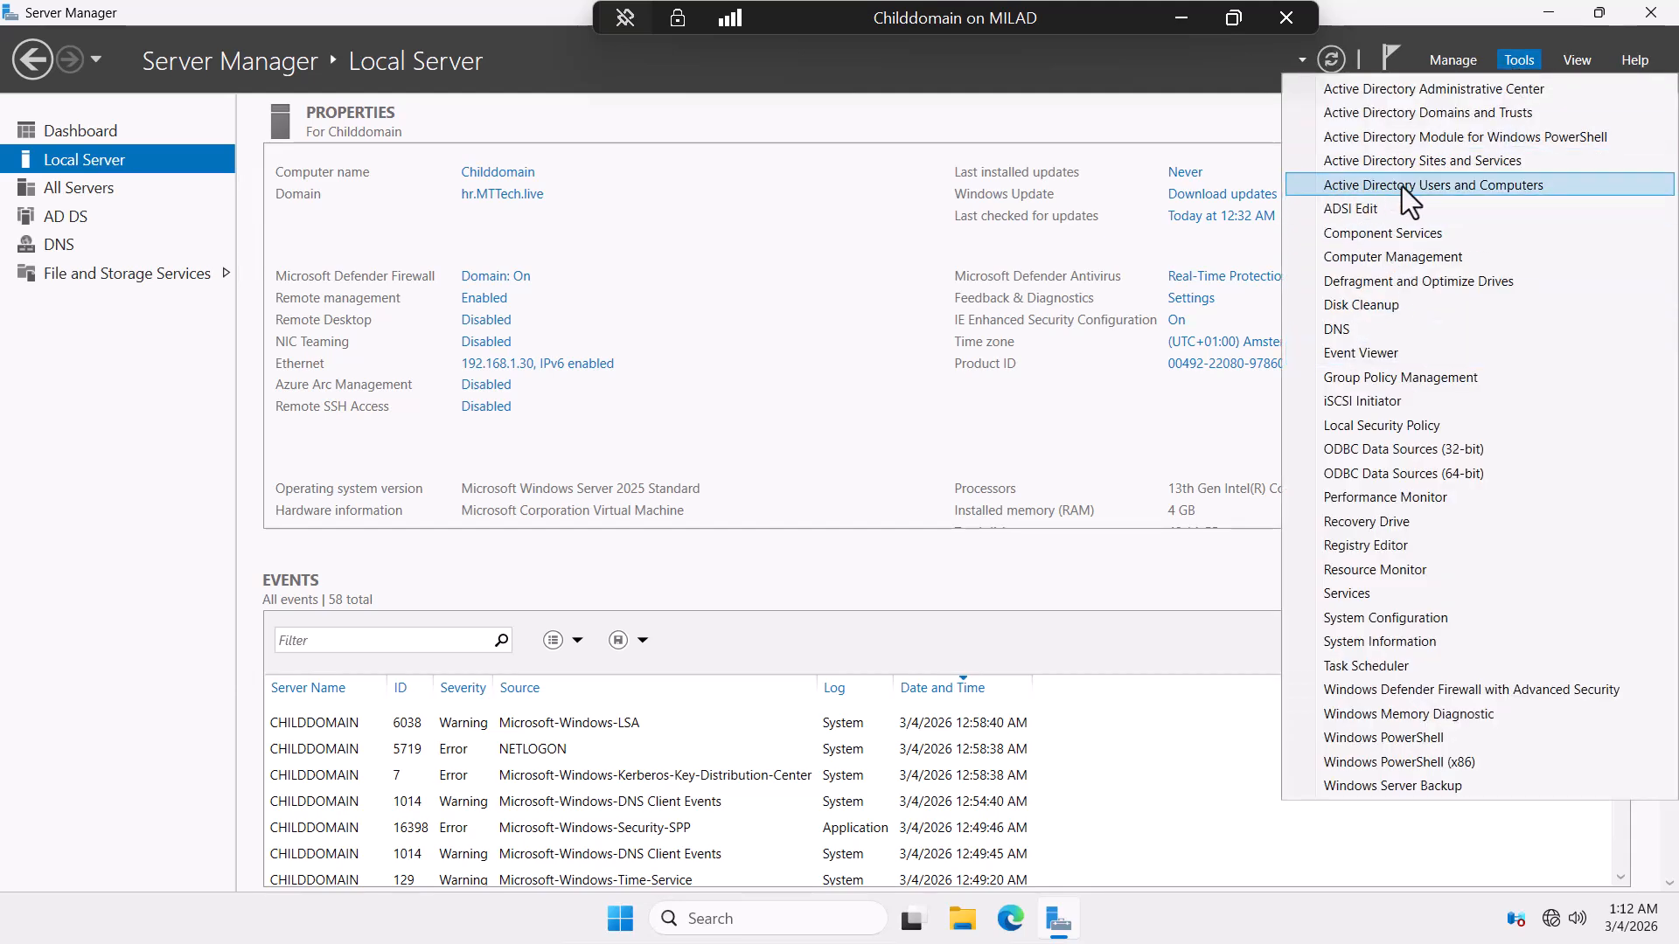
pyautogui.click(1457, 187)
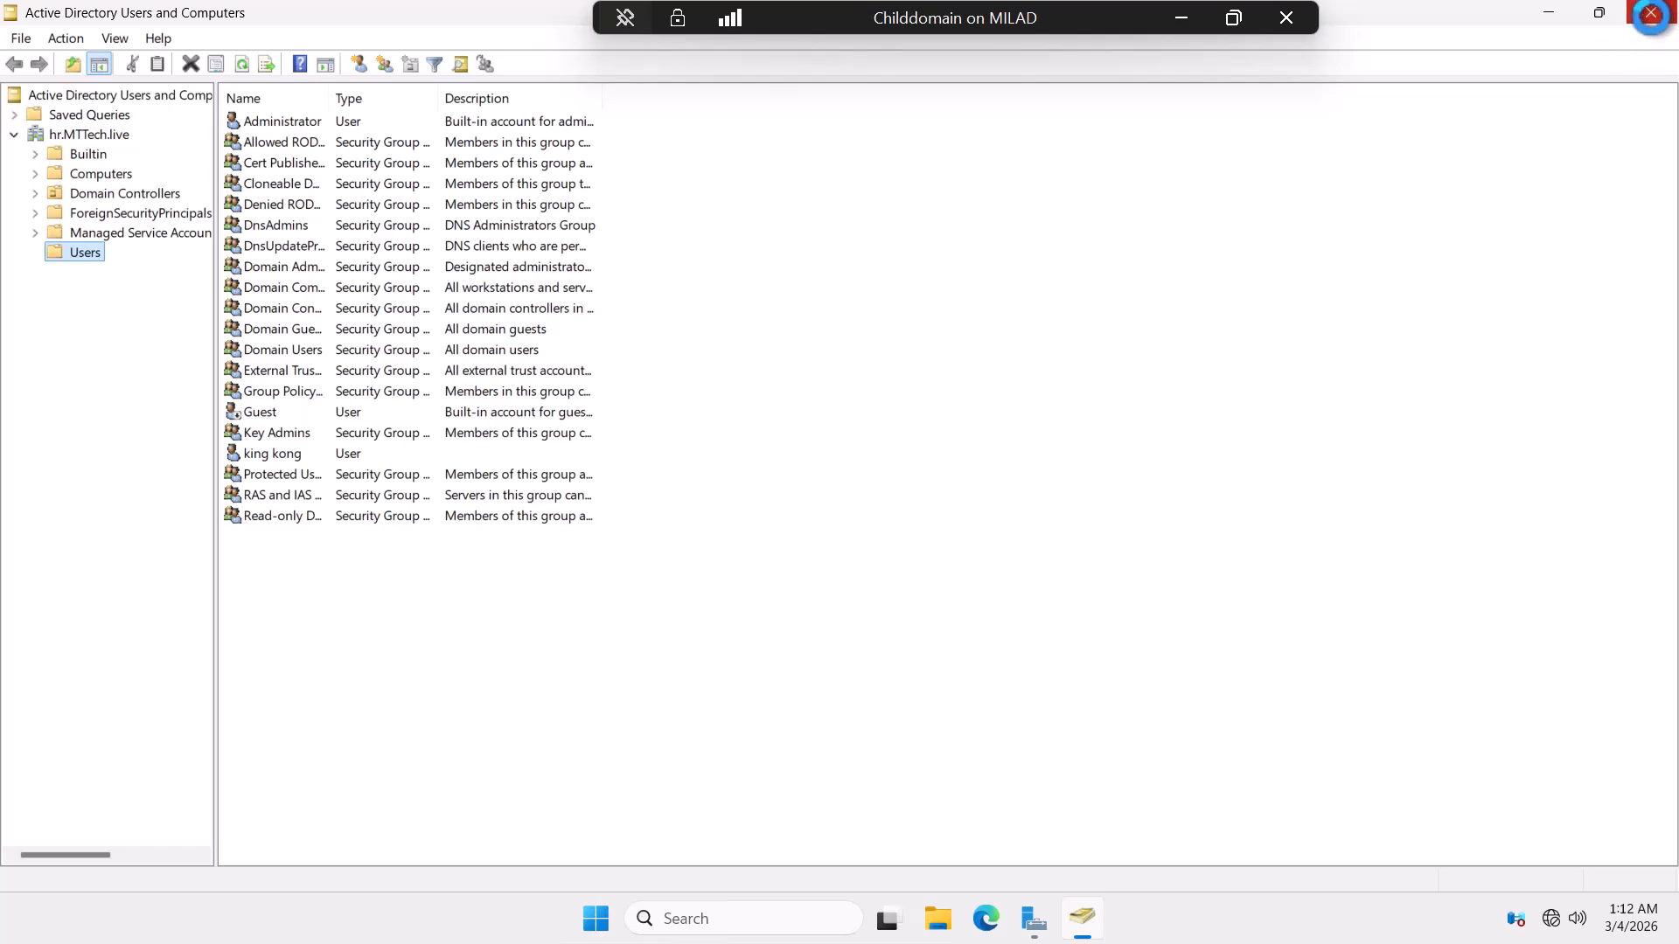
# Close Users and Computers and open Group Policy Management, maximized, with the MTTech.live forest expanded.
pyautogui.click(1650, 14)
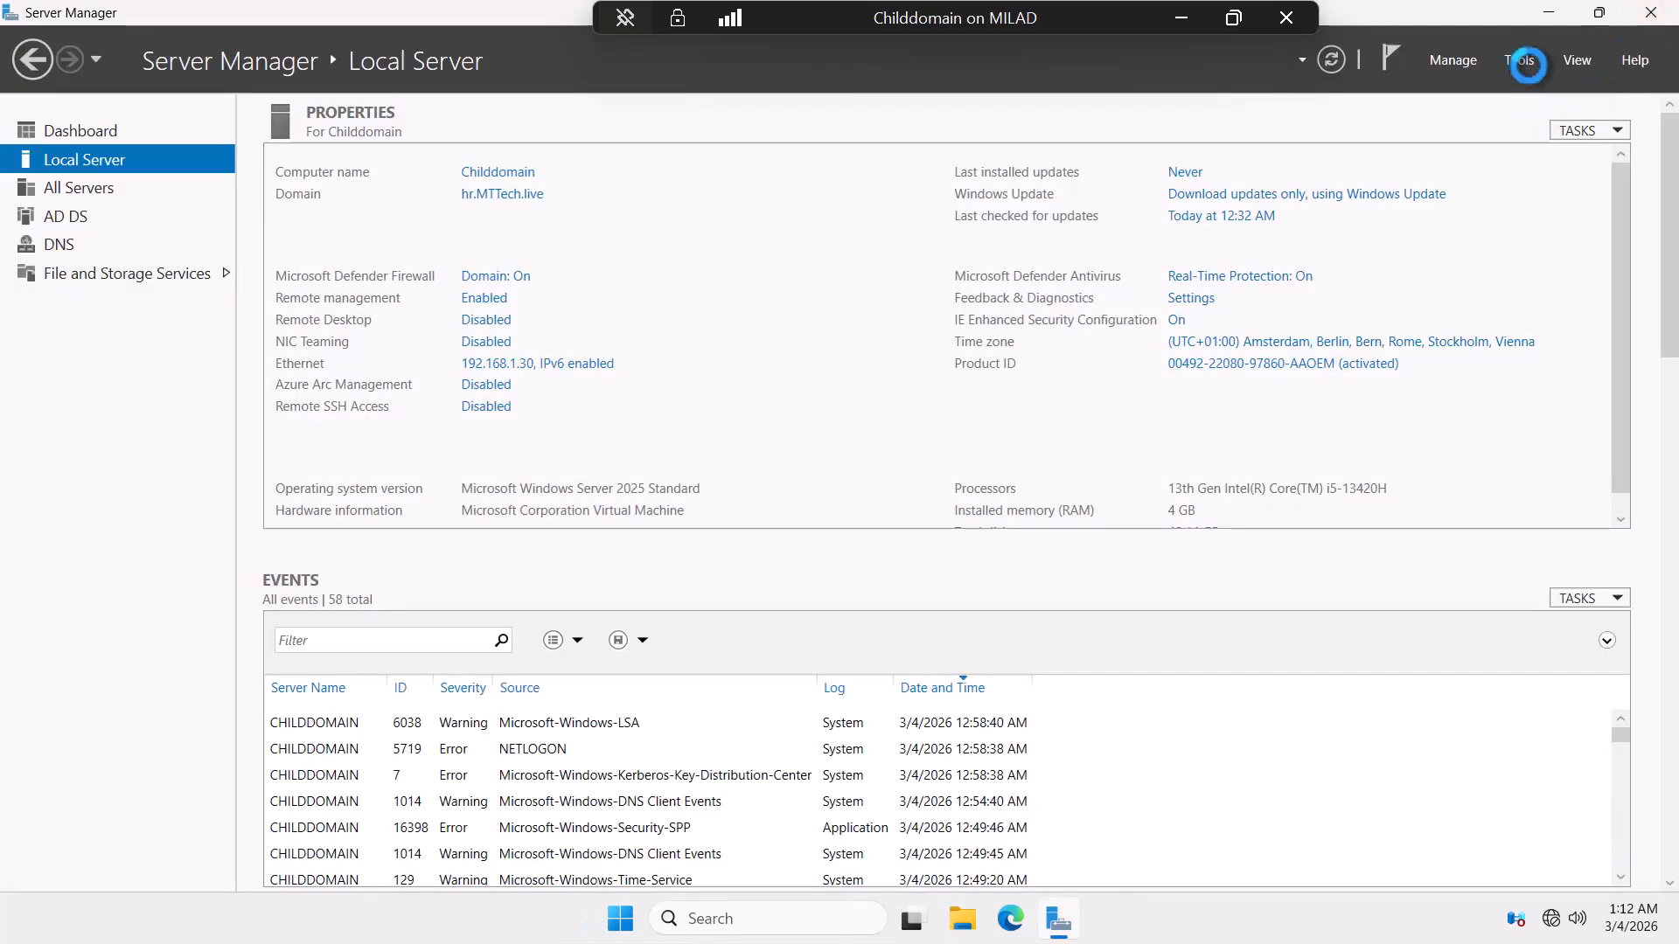
pyautogui.click(1527, 63)
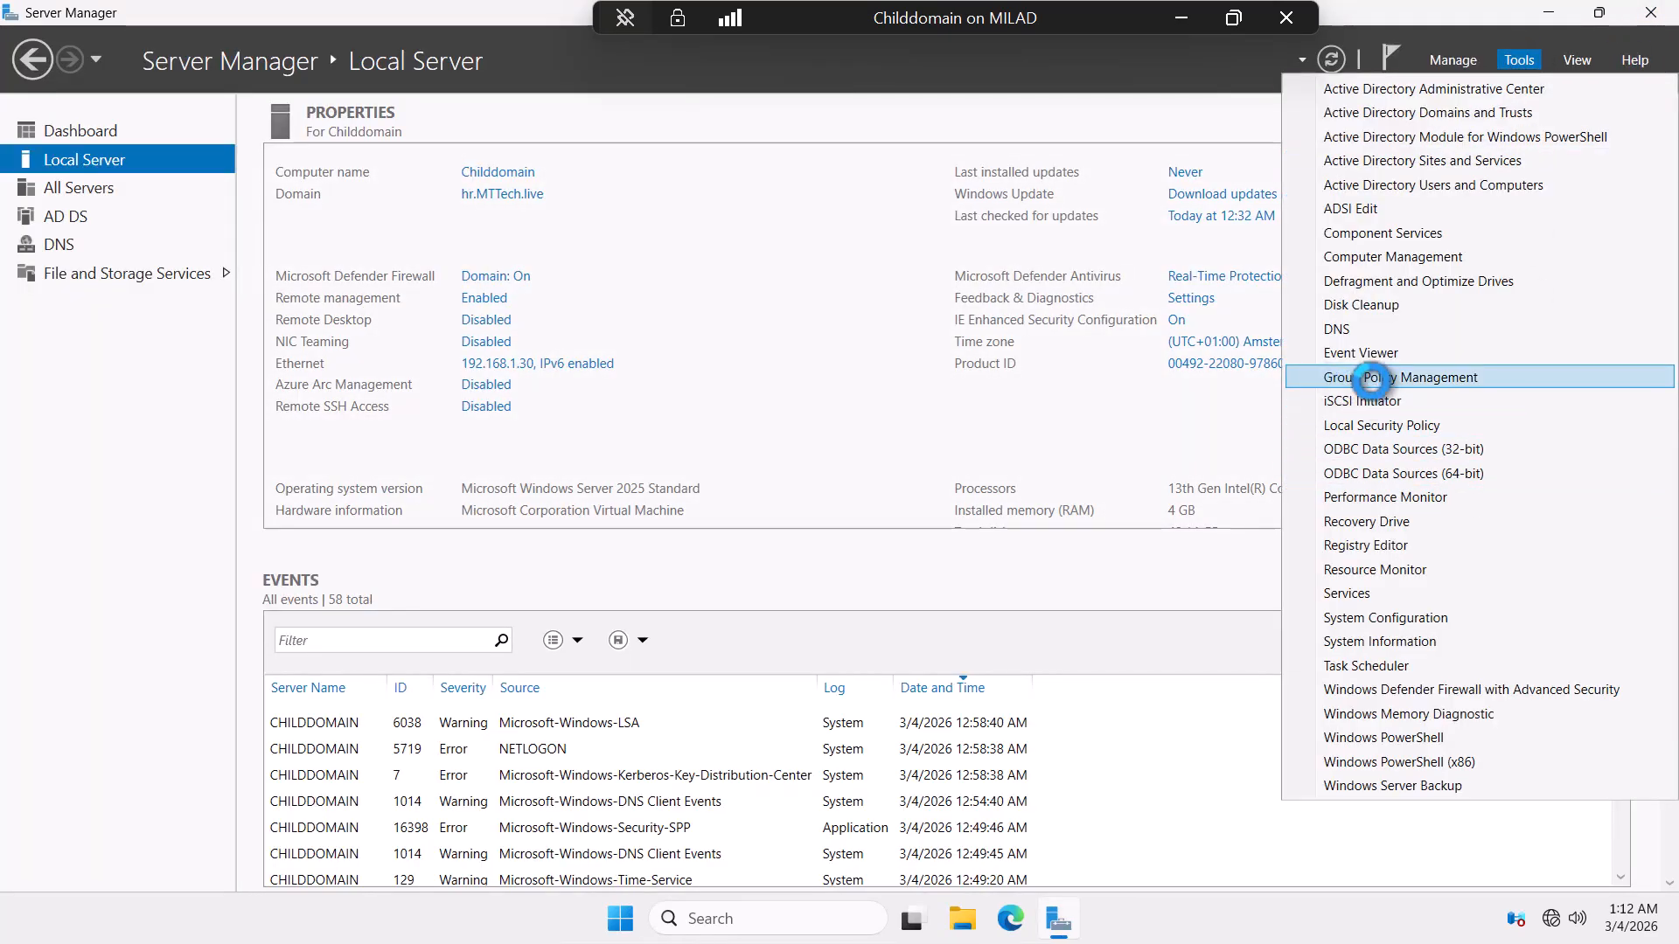
pyautogui.click(1371, 378)
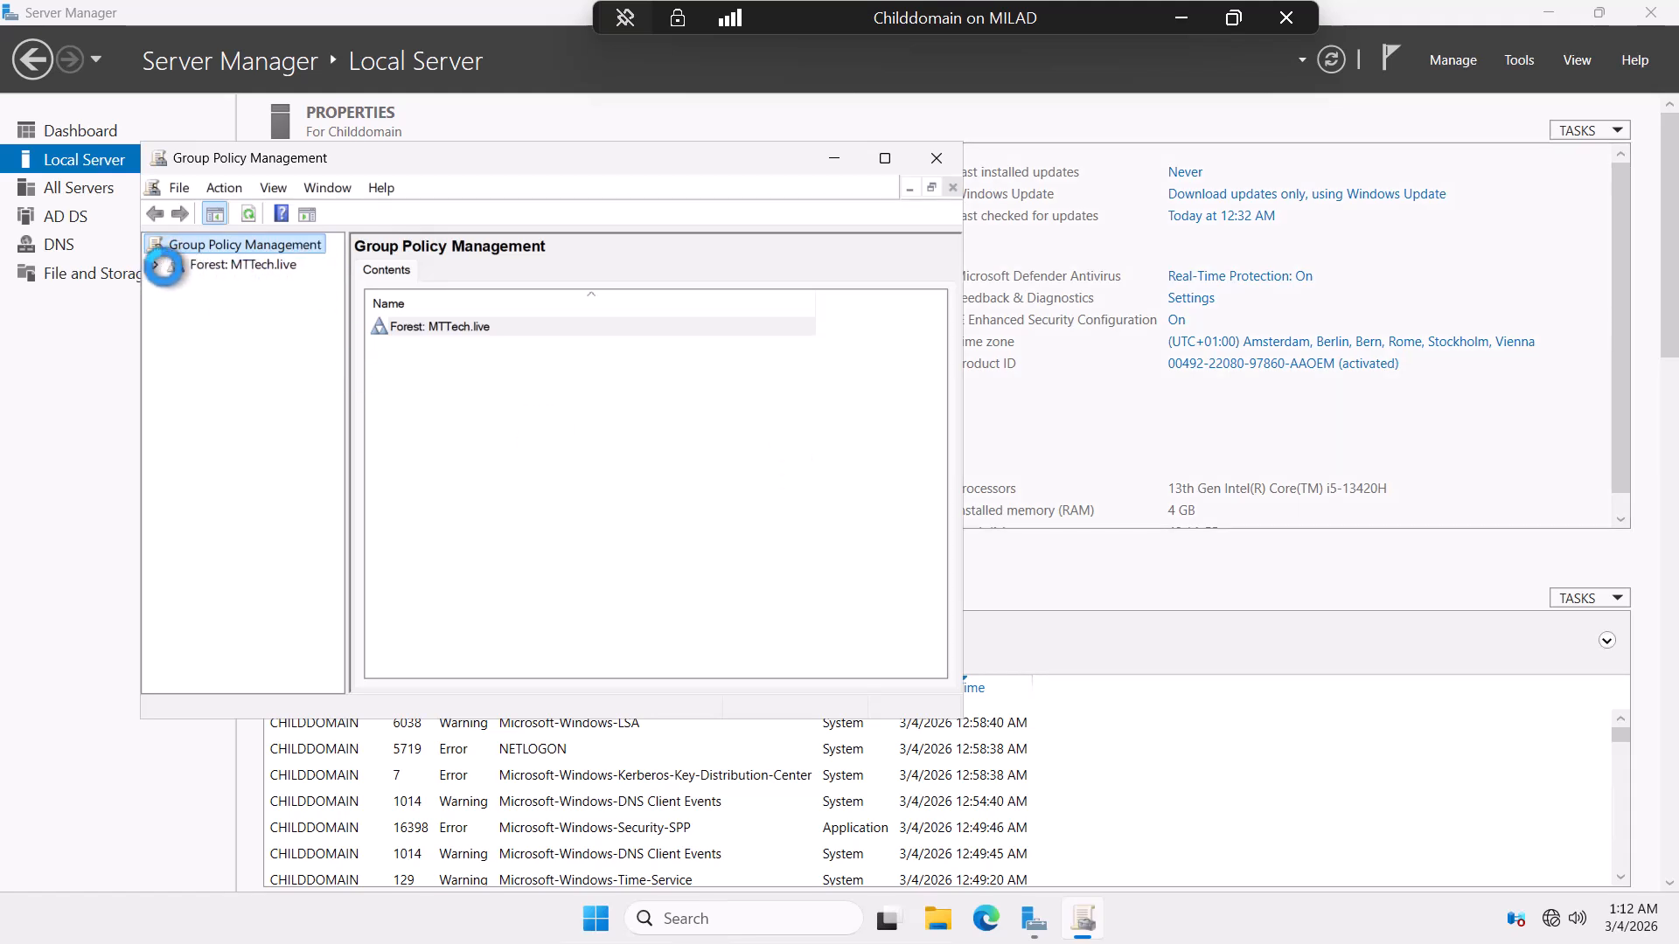
pyautogui.click(163, 267)
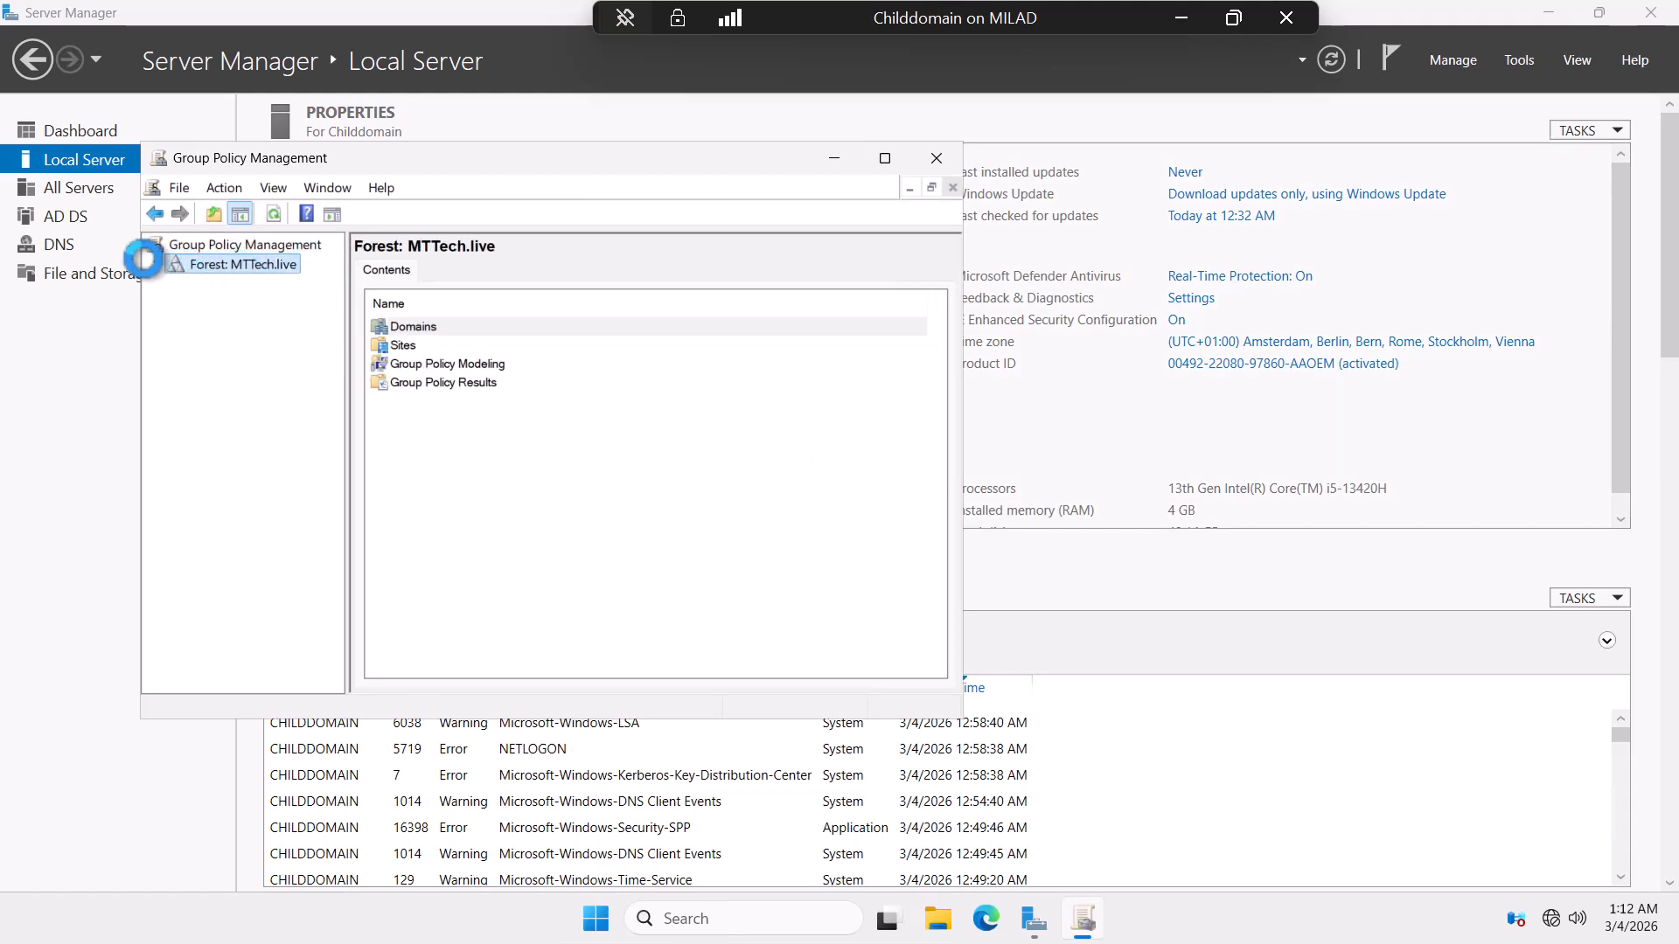
pyautogui.click(153, 264)
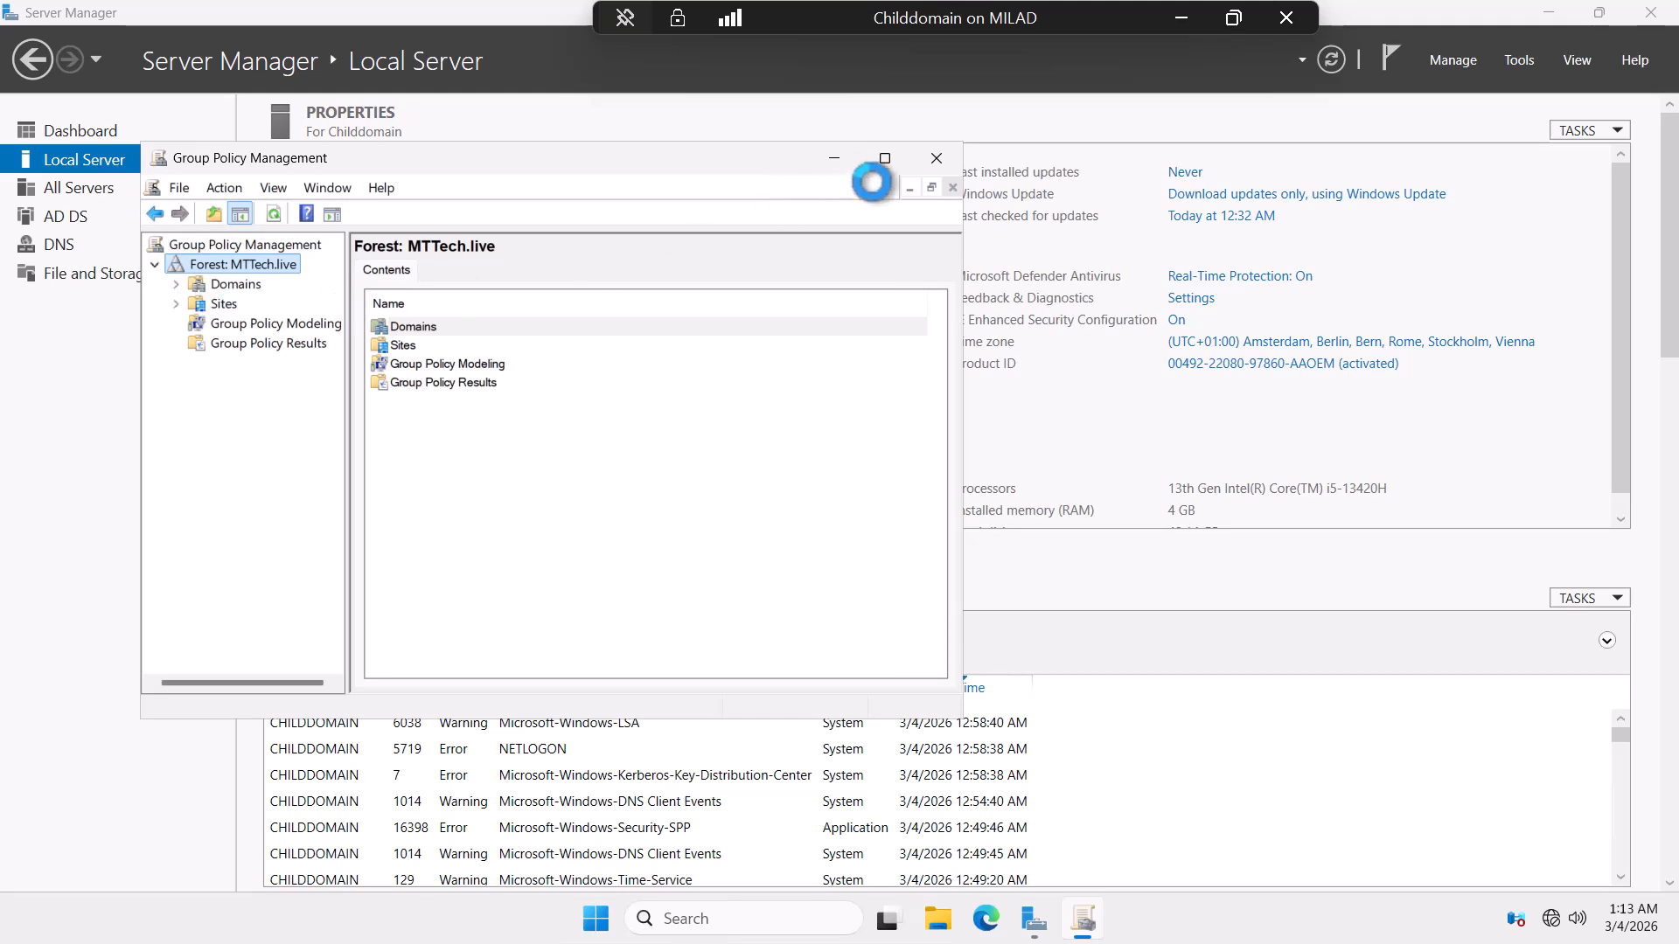
pyautogui.click(884, 158)
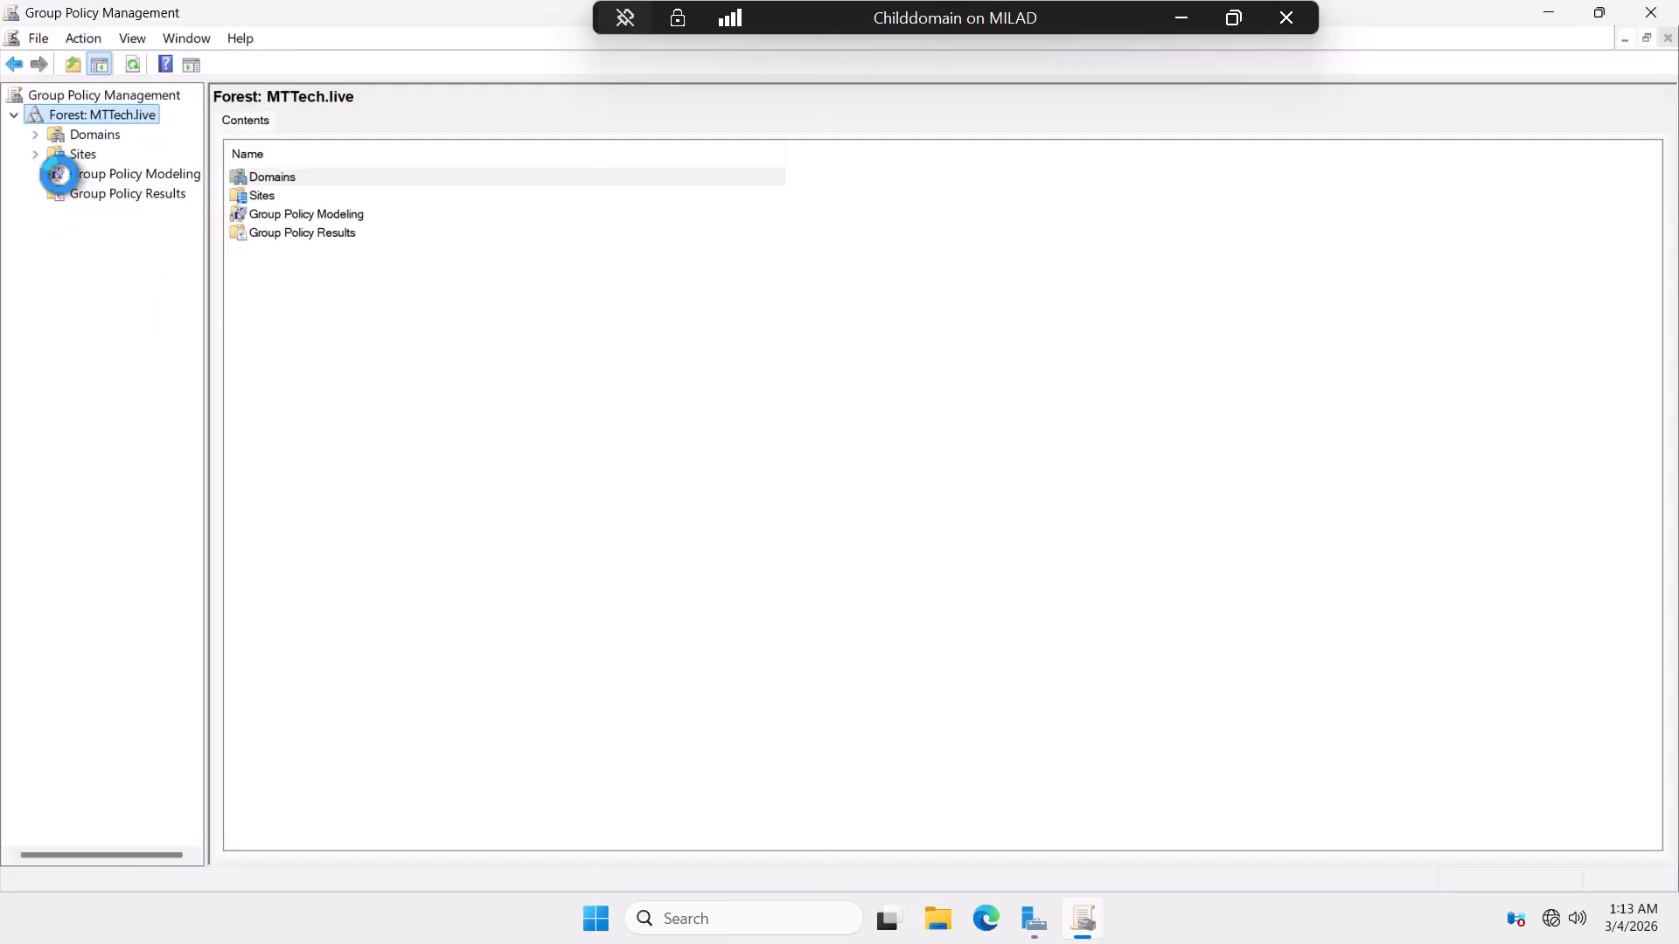
pyautogui.click(83, 171)
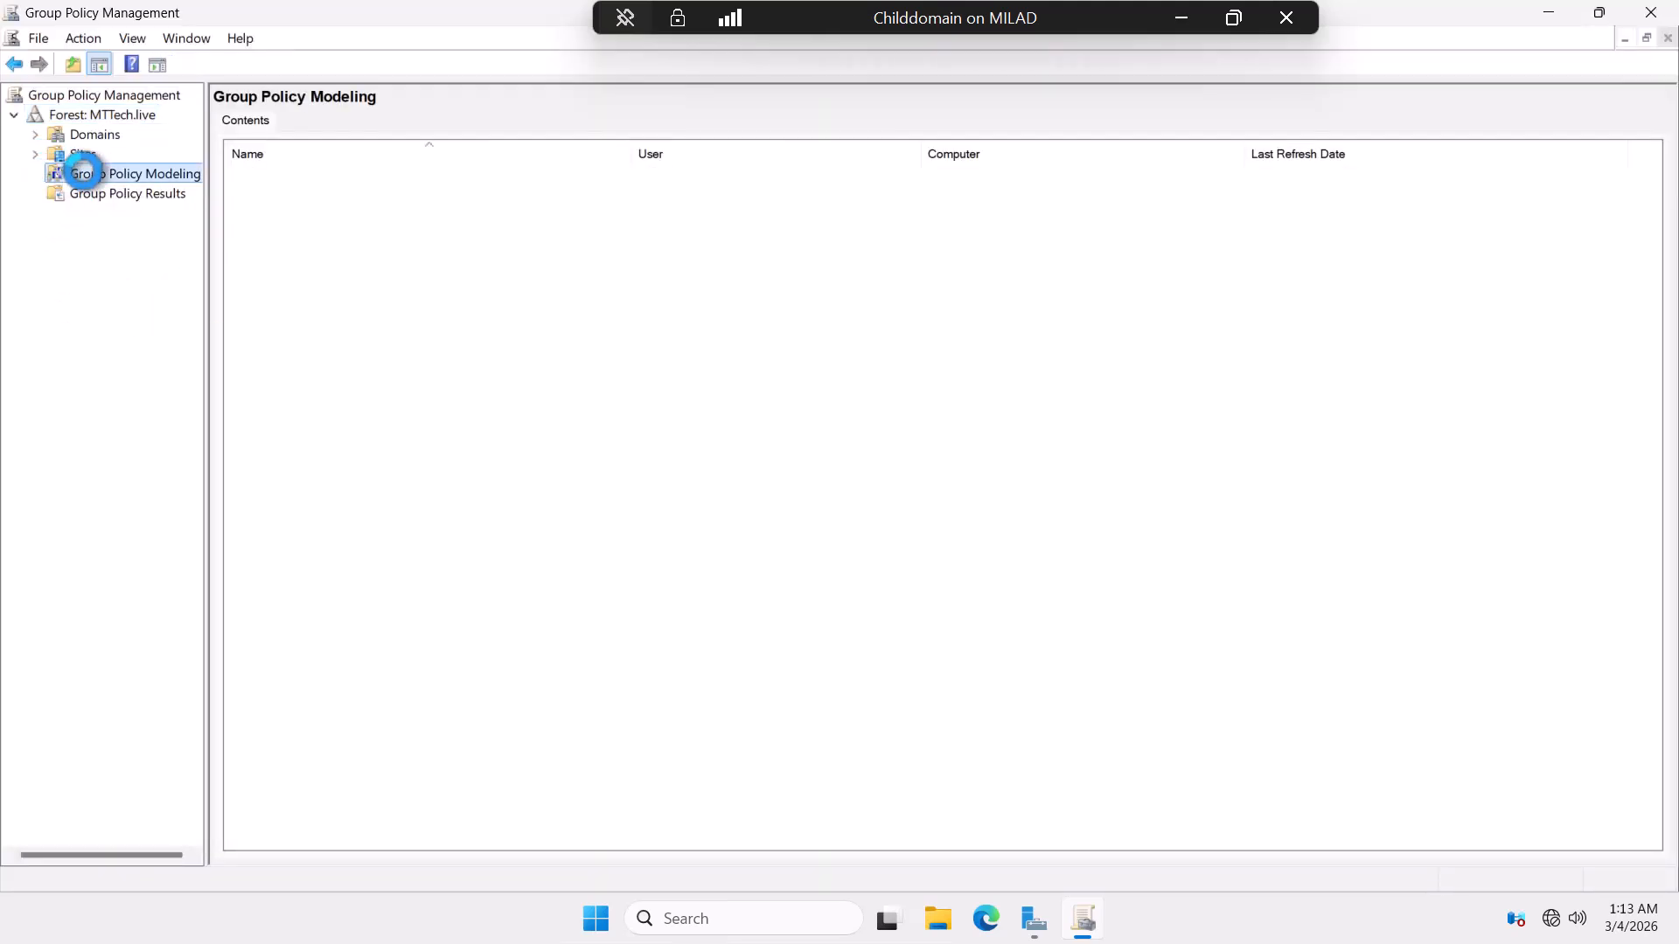
pyautogui.moveTo(208, 240); pyautogui.dragTo(278, 250)
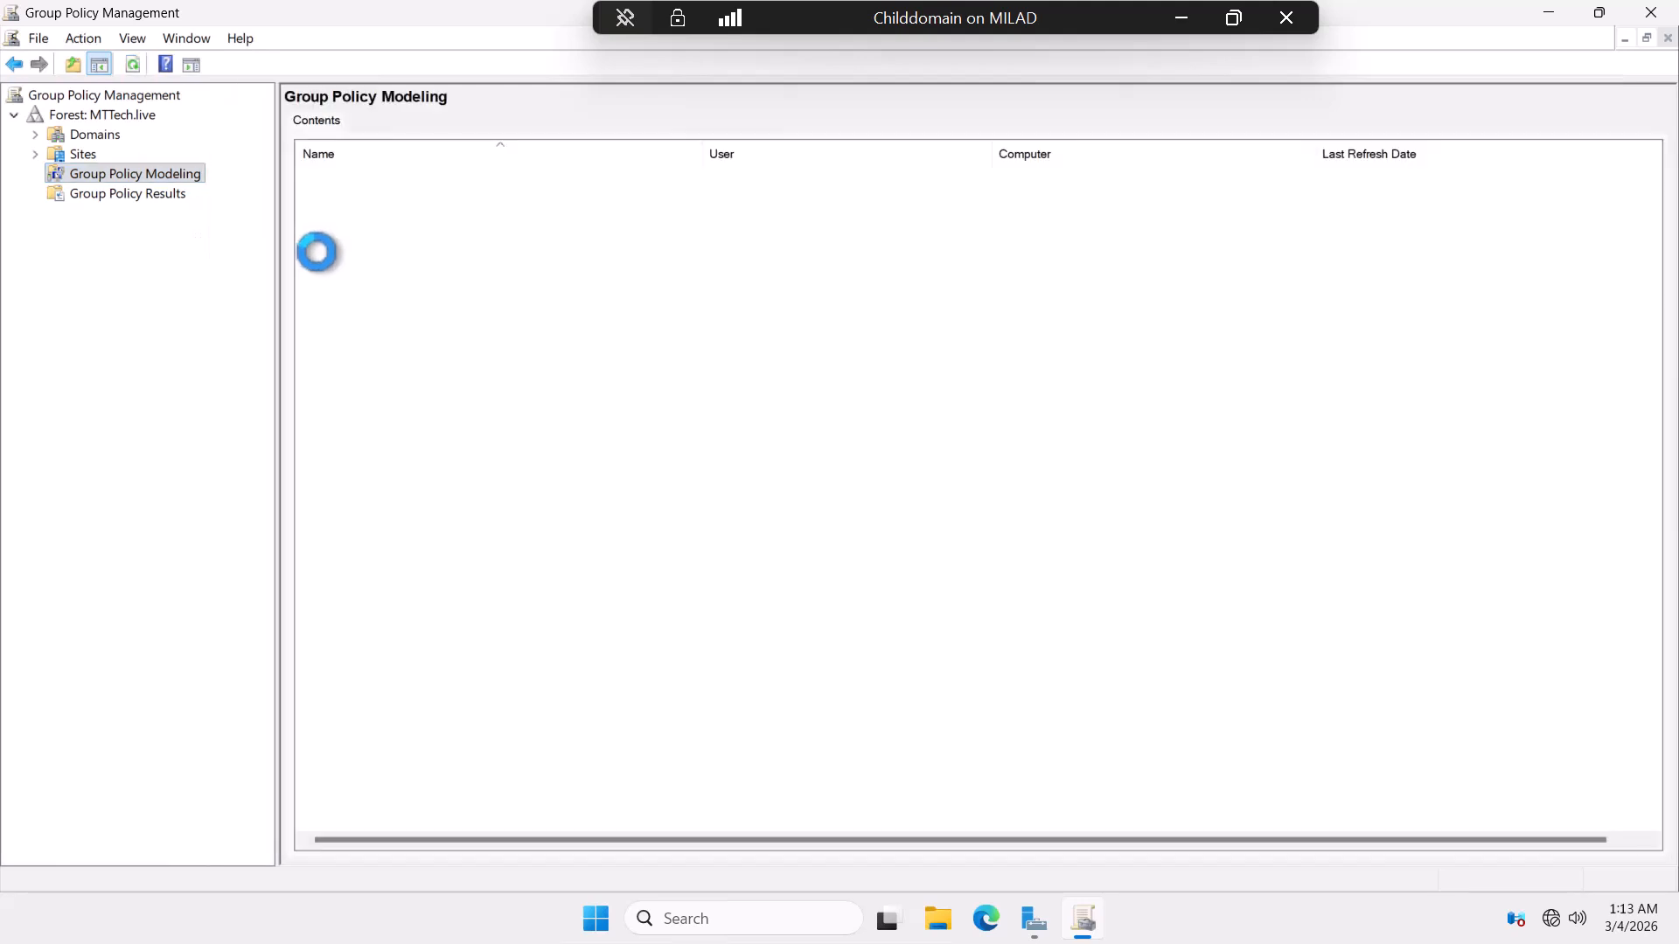
# List hr.MTTech.live's Group Policy Objects, showing its two enabled default GPOs, then minimise the console.
pyautogui.click(32, 134)
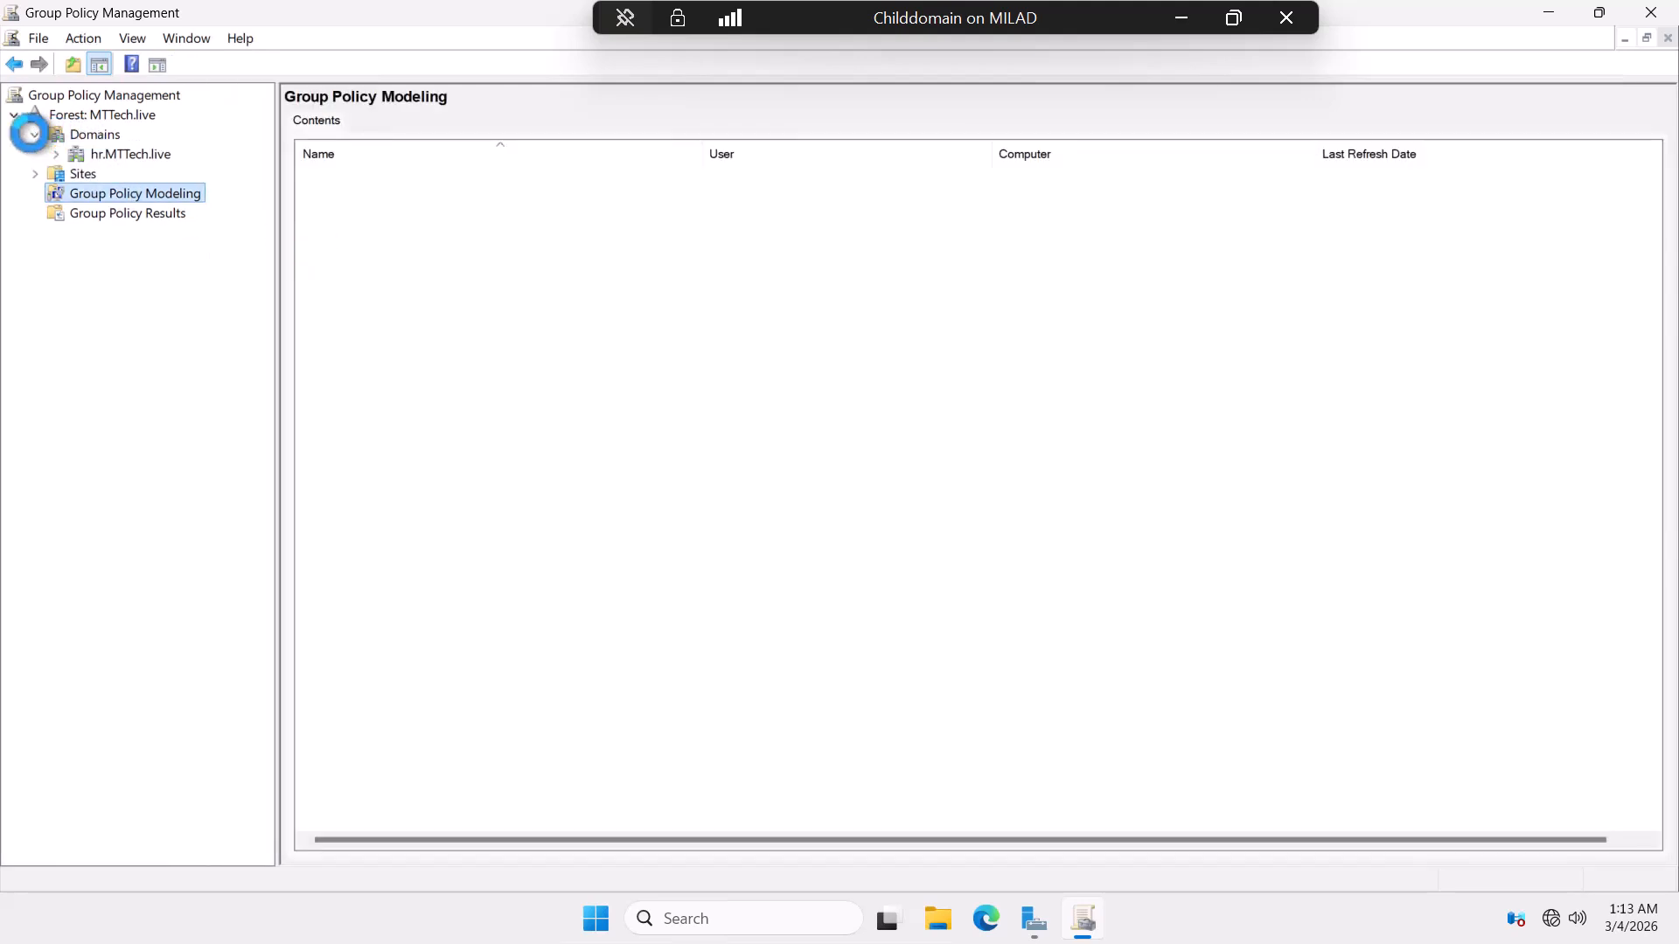
pyautogui.click(77, 153)
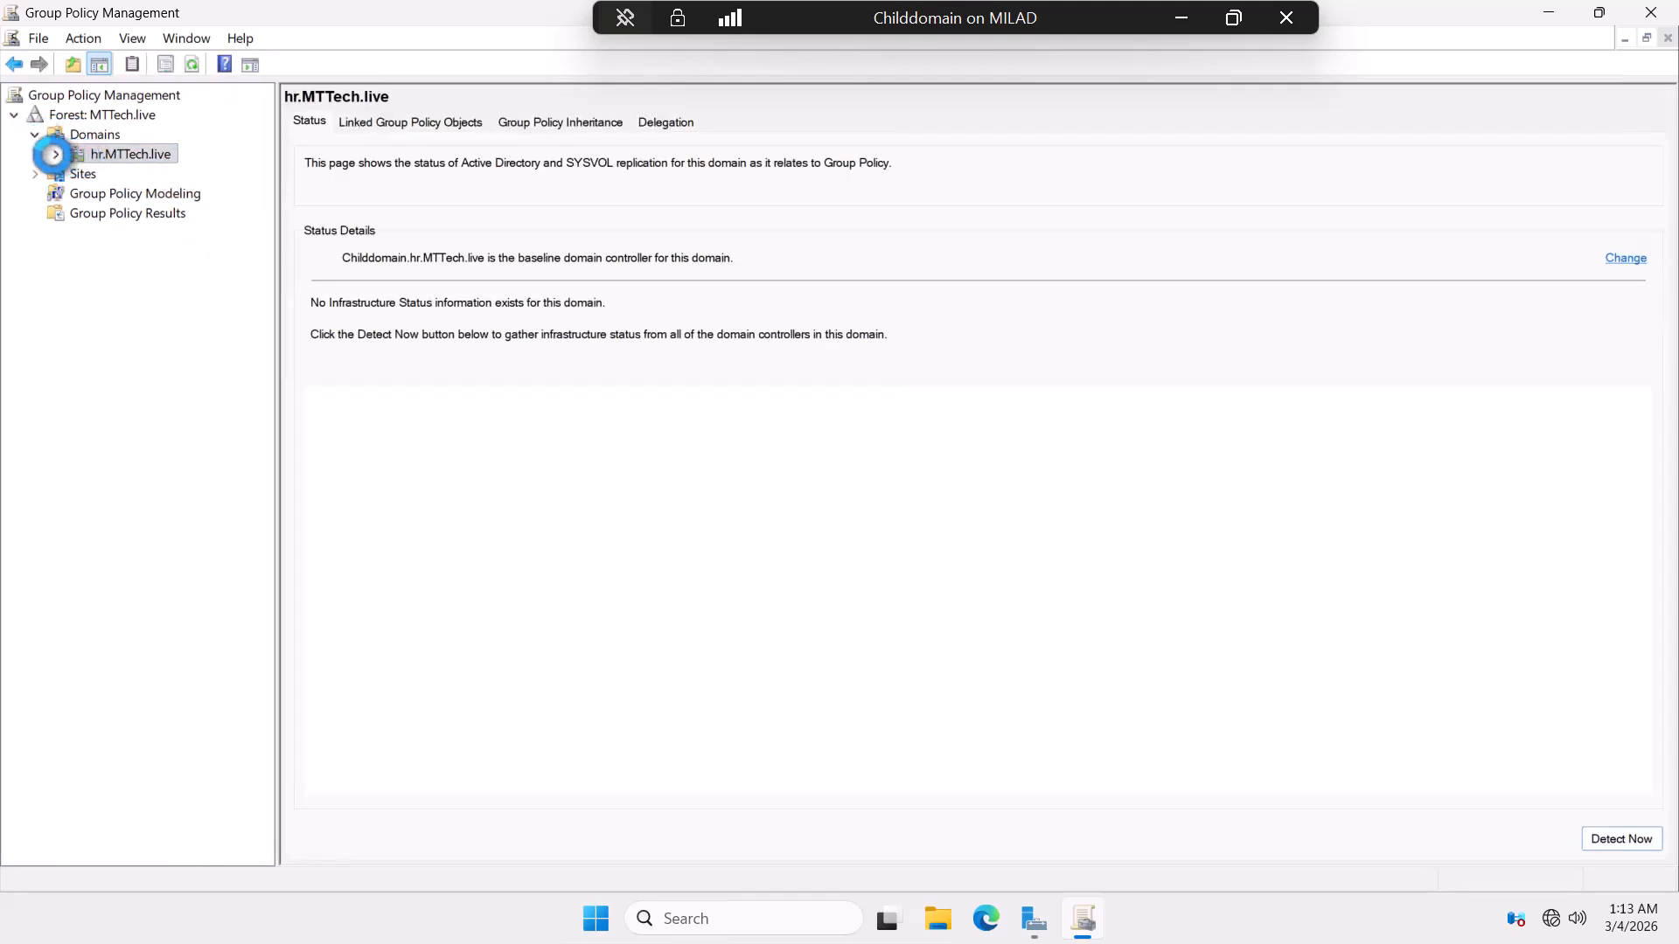
pyautogui.click(54, 155)
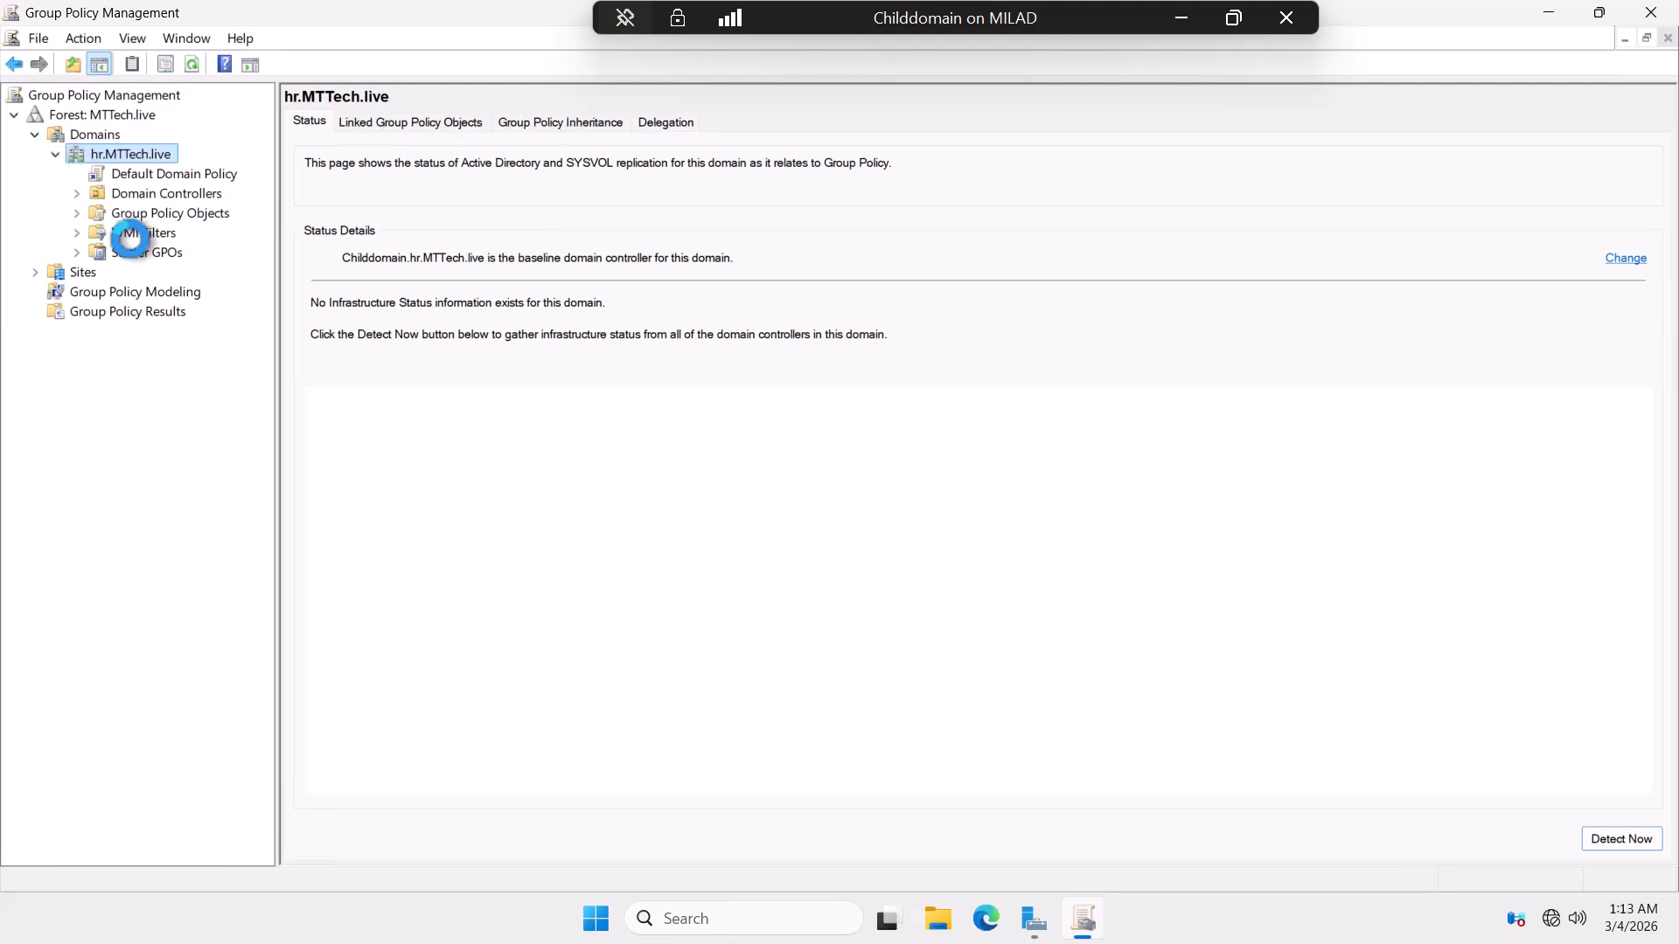
pyautogui.click(158, 213)
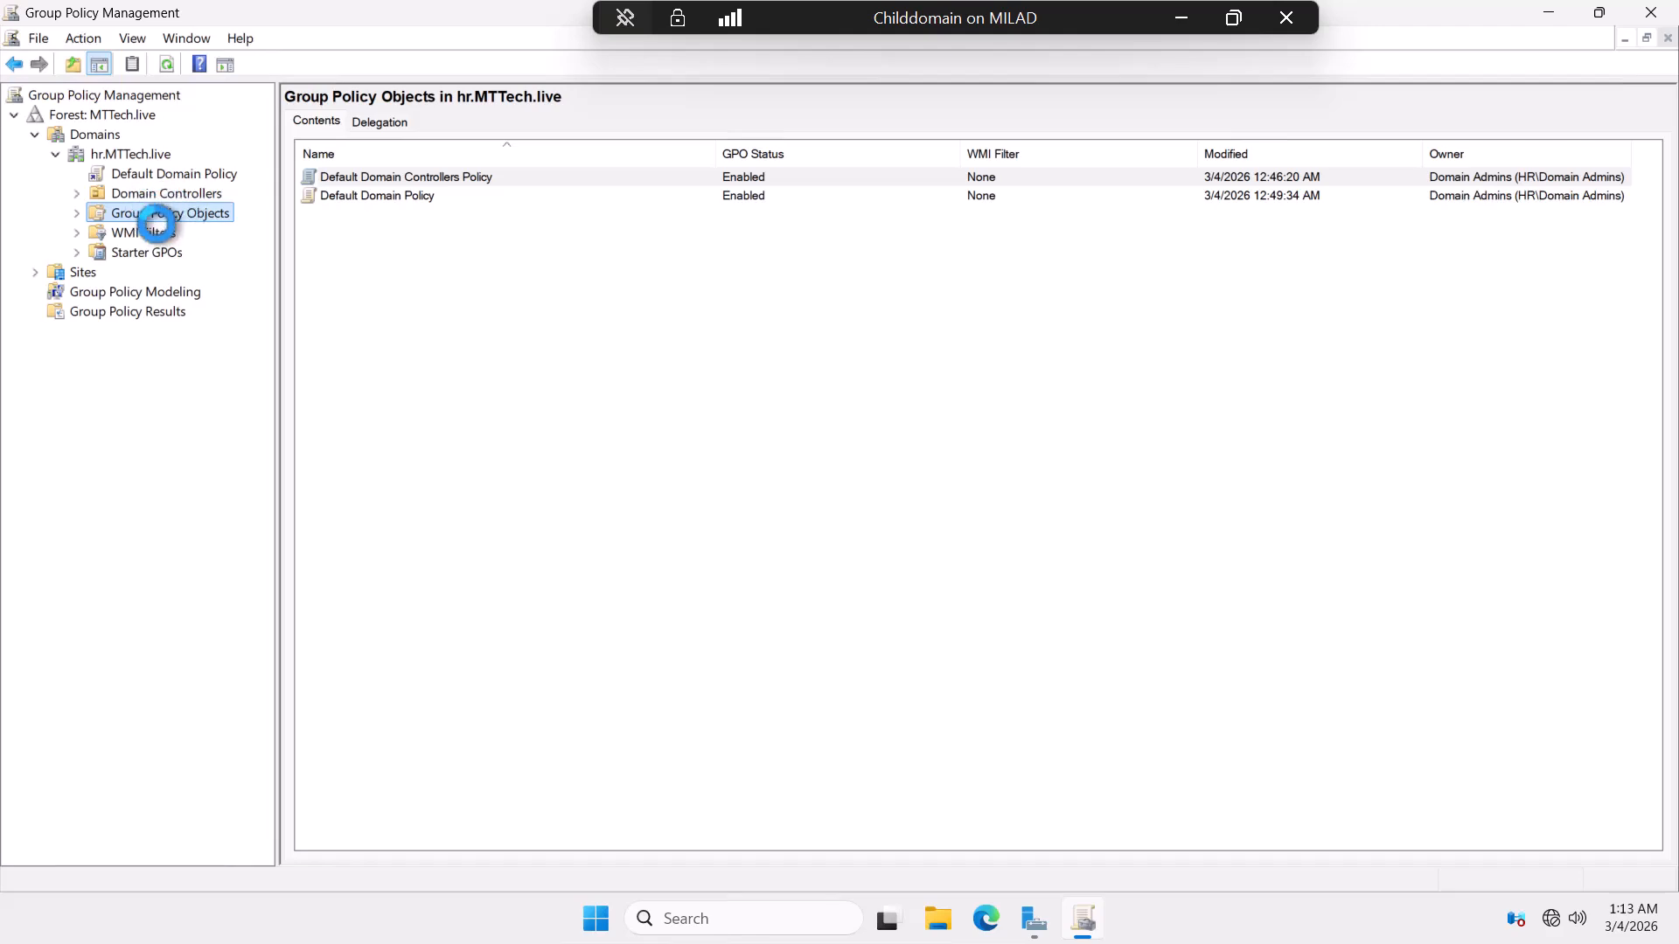
pyautogui.click(1548, 12)
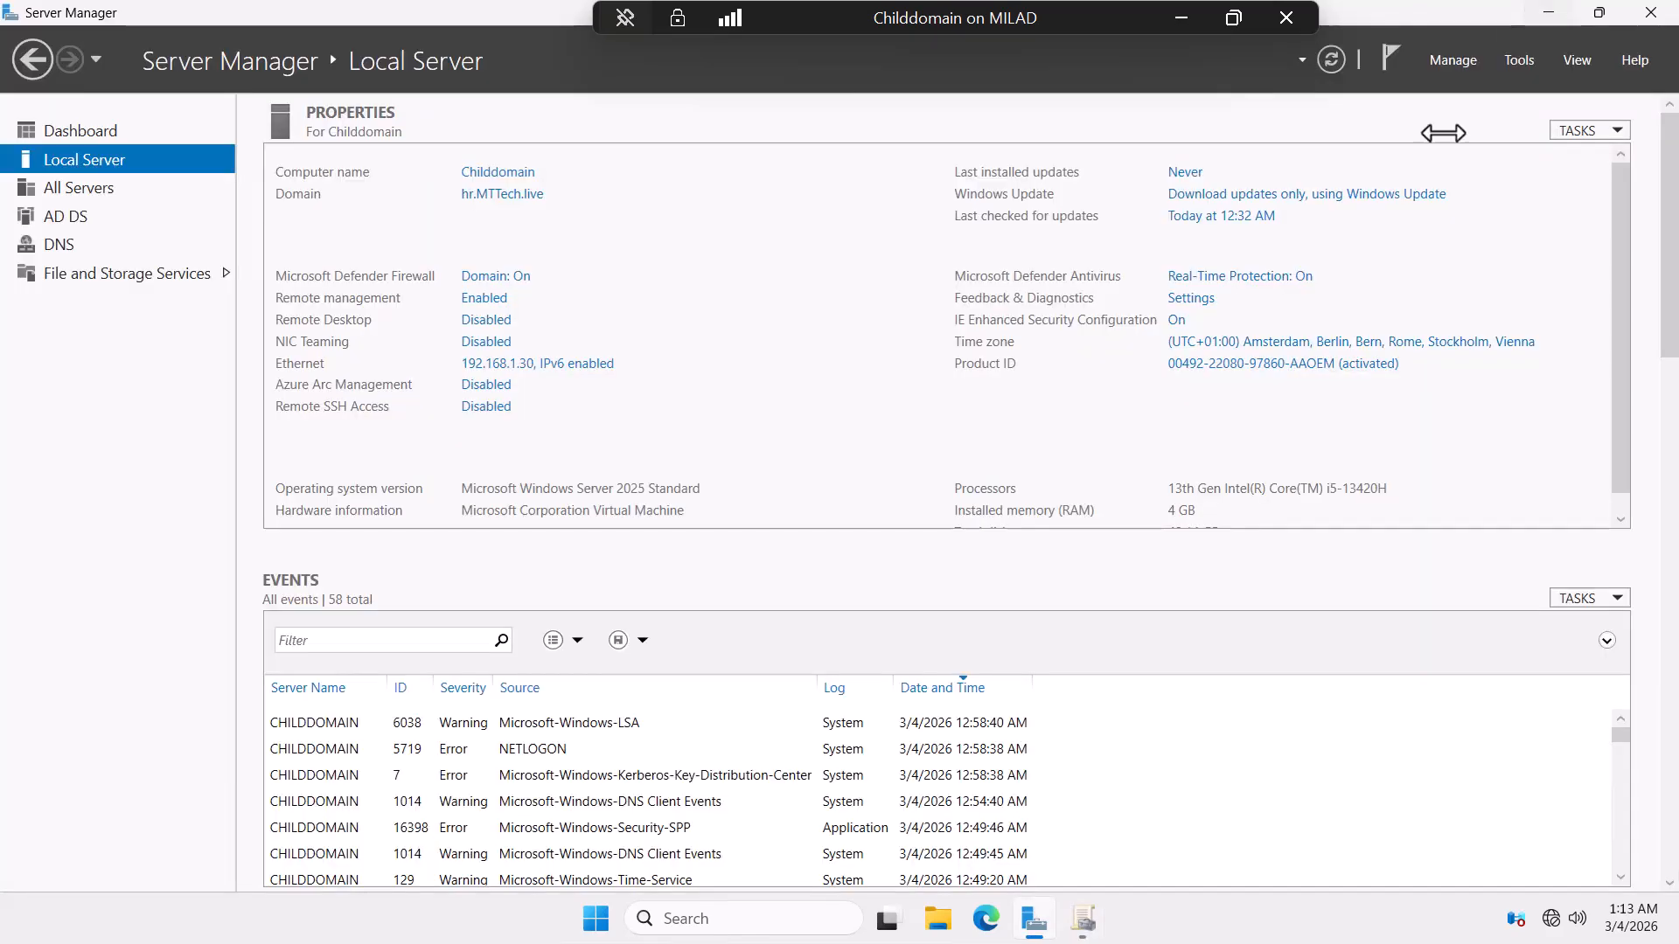
# Minimise Server Manager and the Childdomain session, then restore the WindowsServer2025 VM.
pyautogui.click(1552, 12)
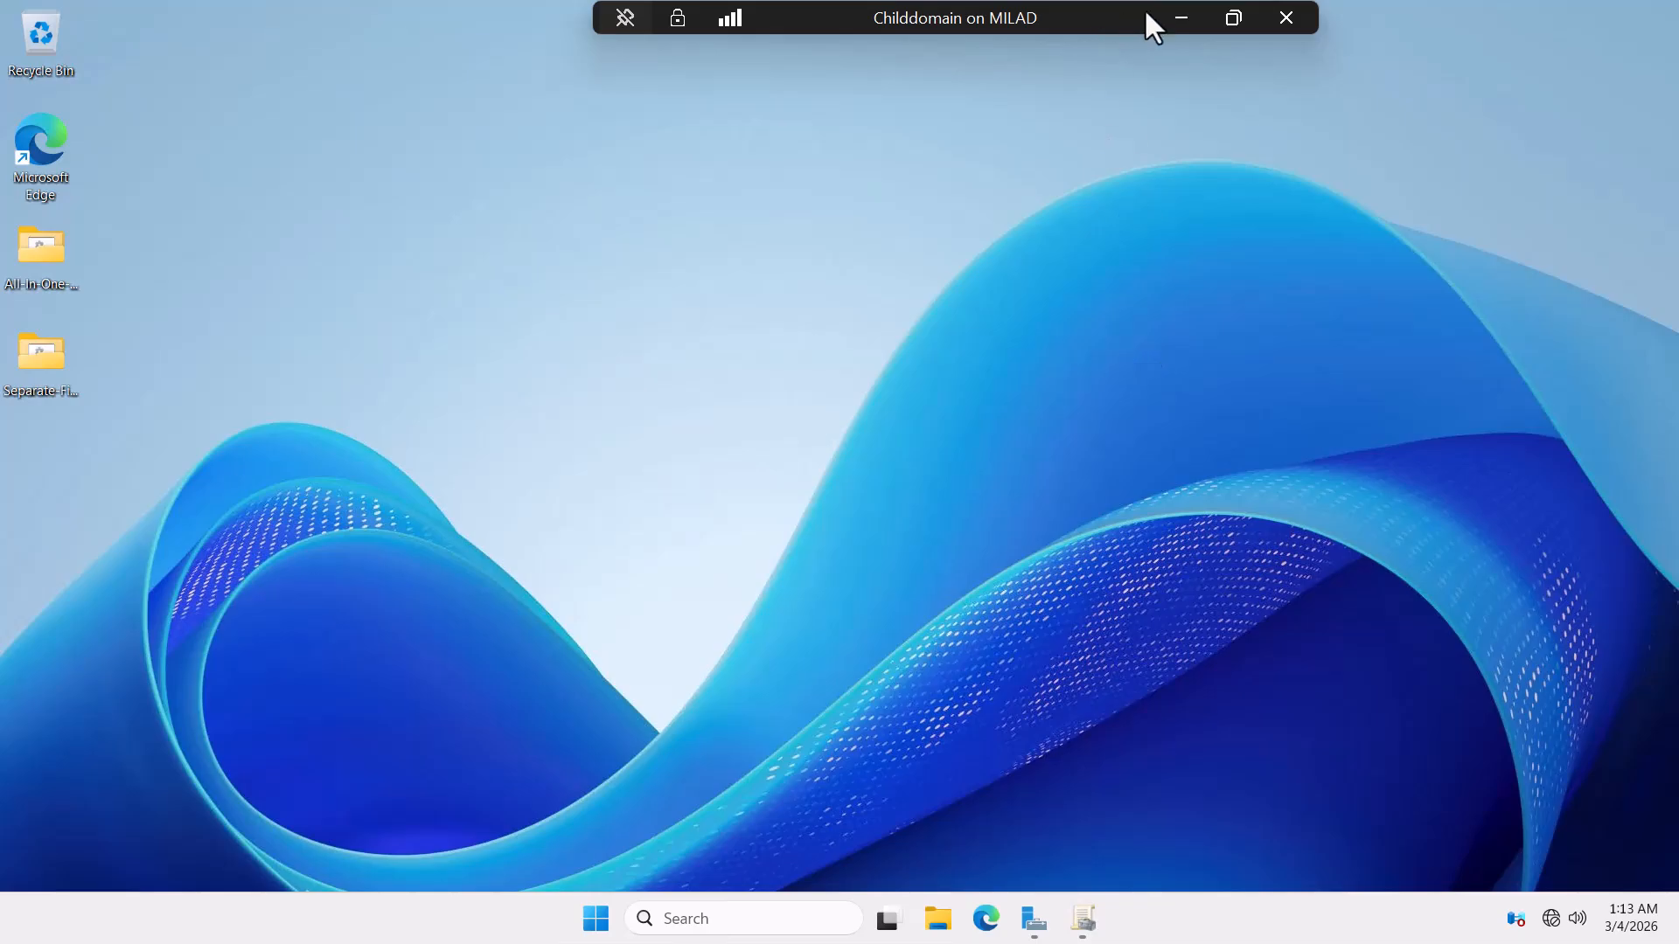
pyautogui.click(1180, 18)
pyautogui.moveTo(1130, 925)
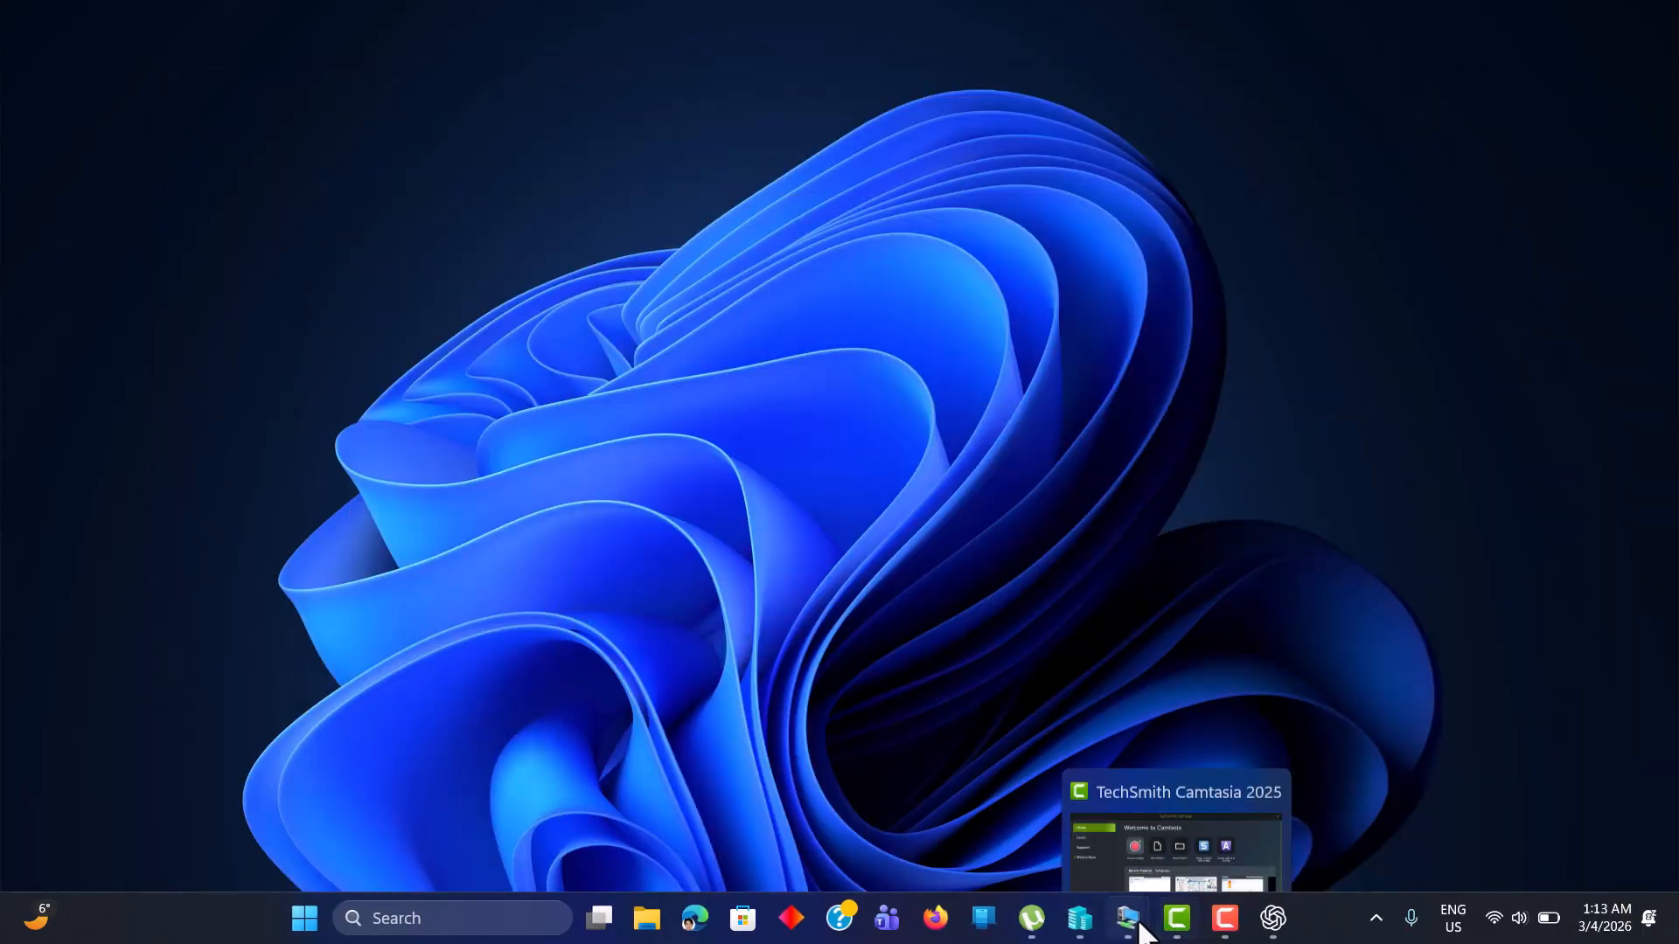
pyautogui.moveTo(1233, 831)
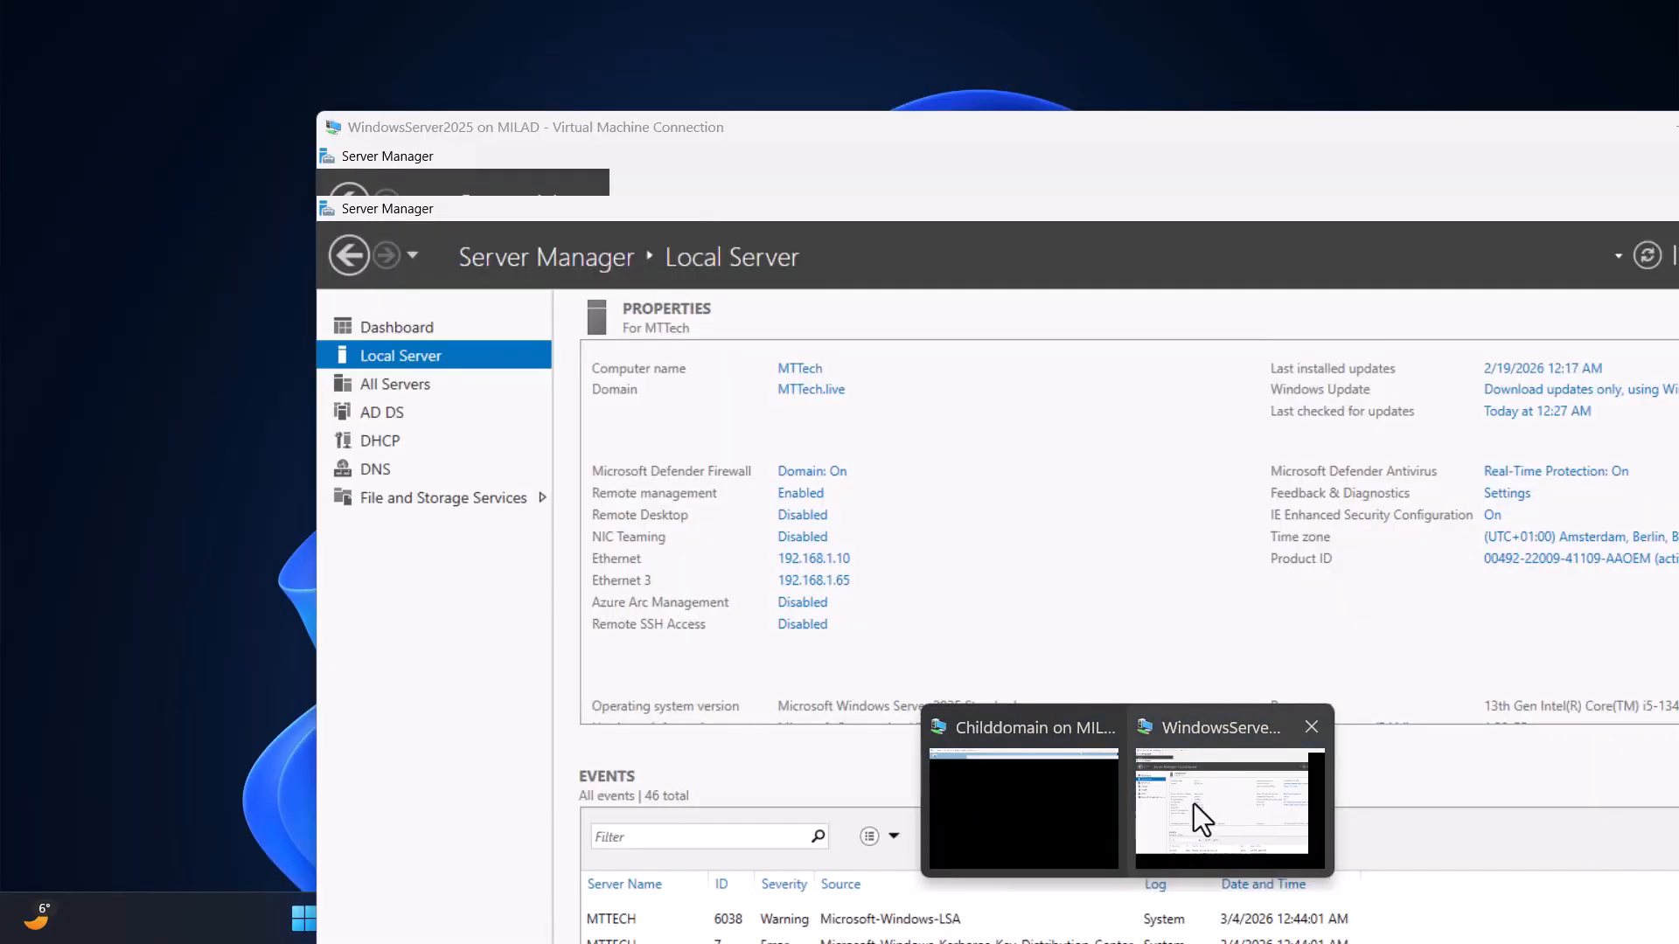
pyautogui.click(1193, 804)
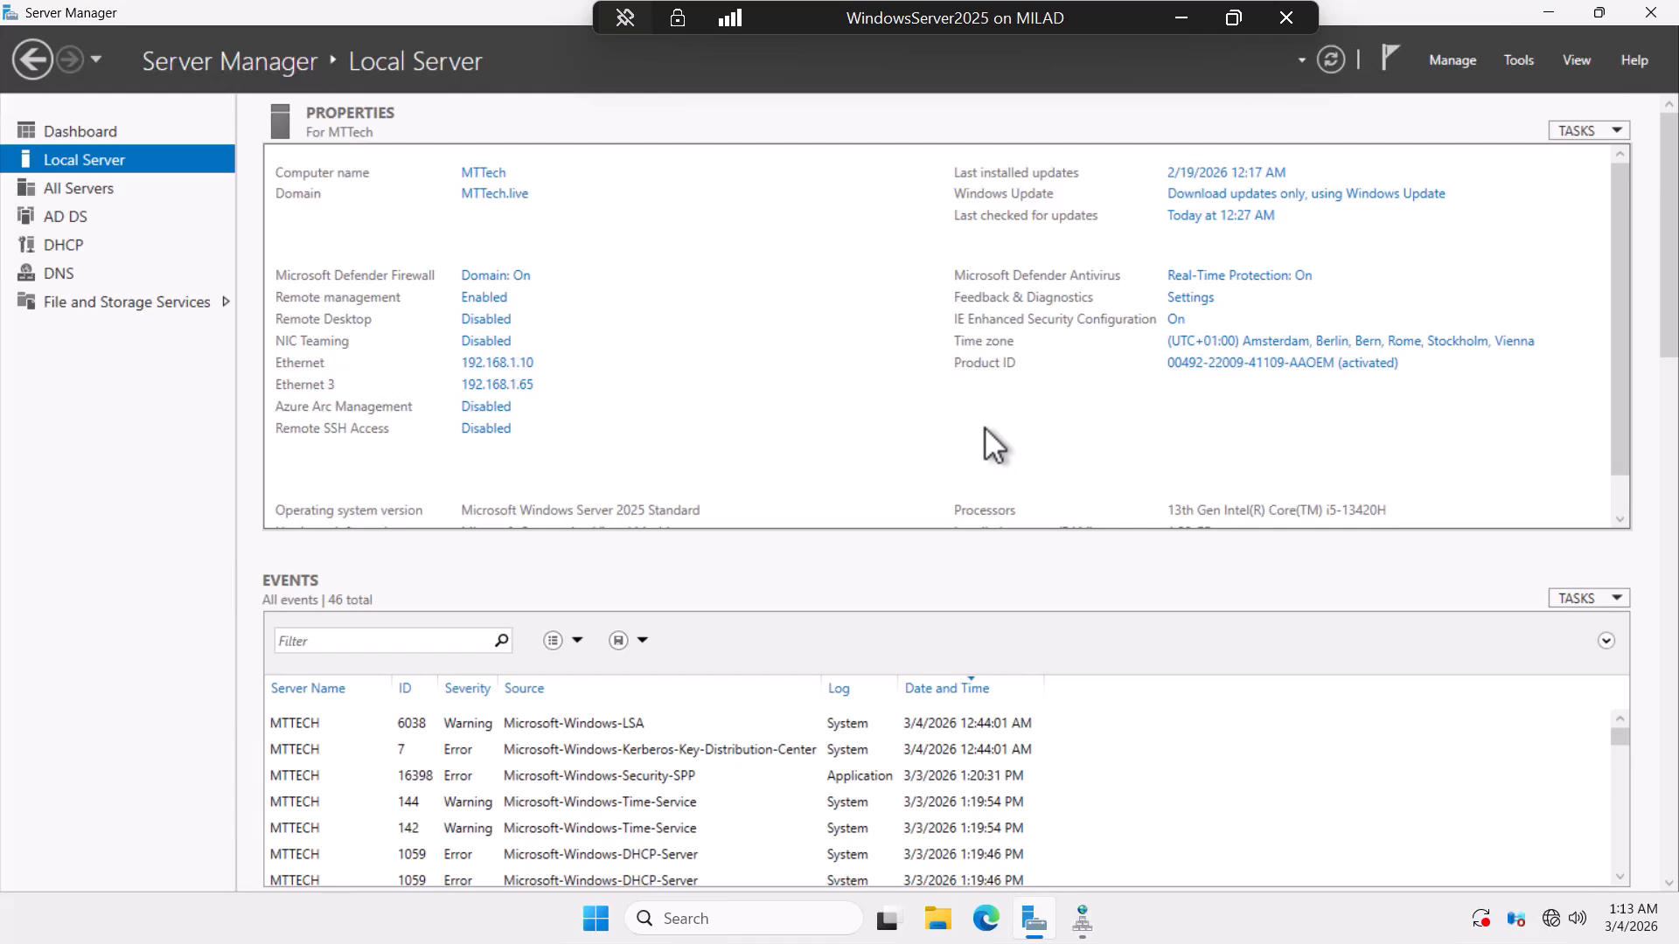